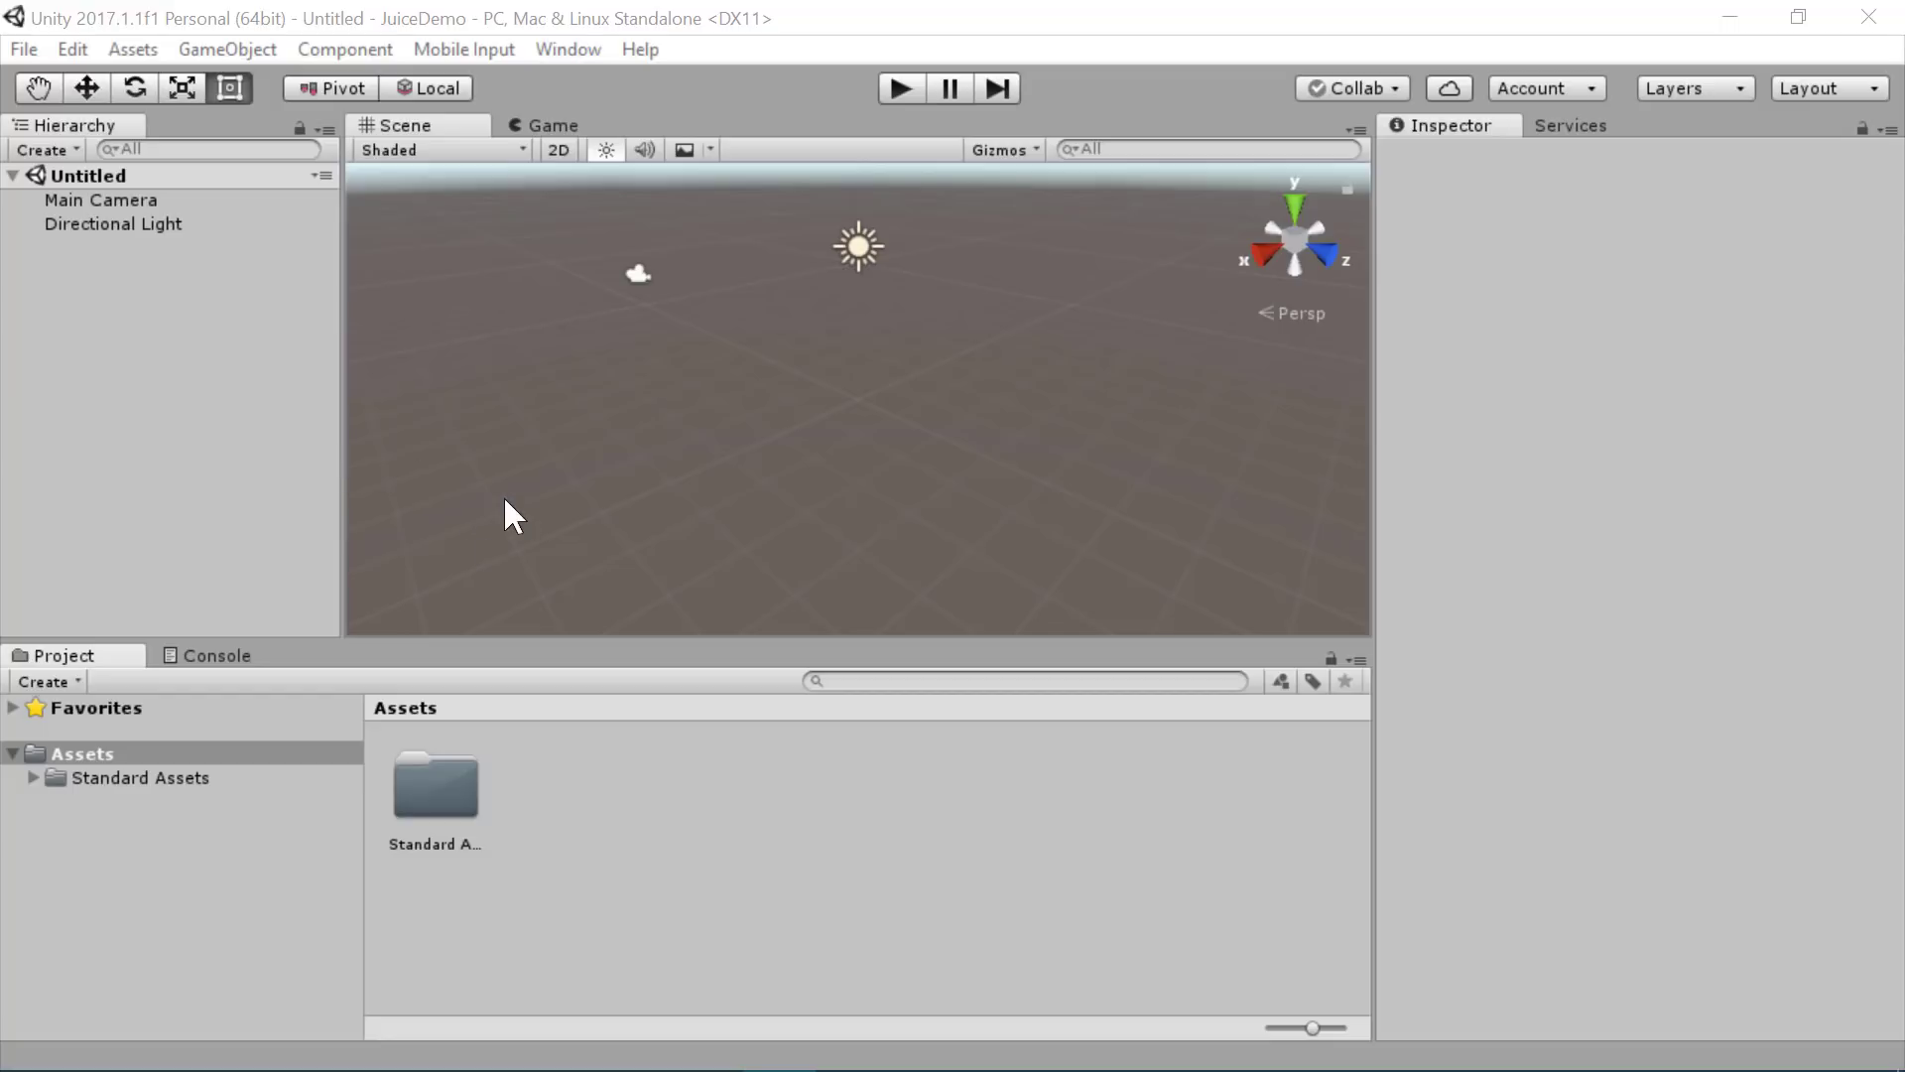
Step: Select the Standard Assets folder in the Project window to show its details in the Inspector
left_click(459, 809)
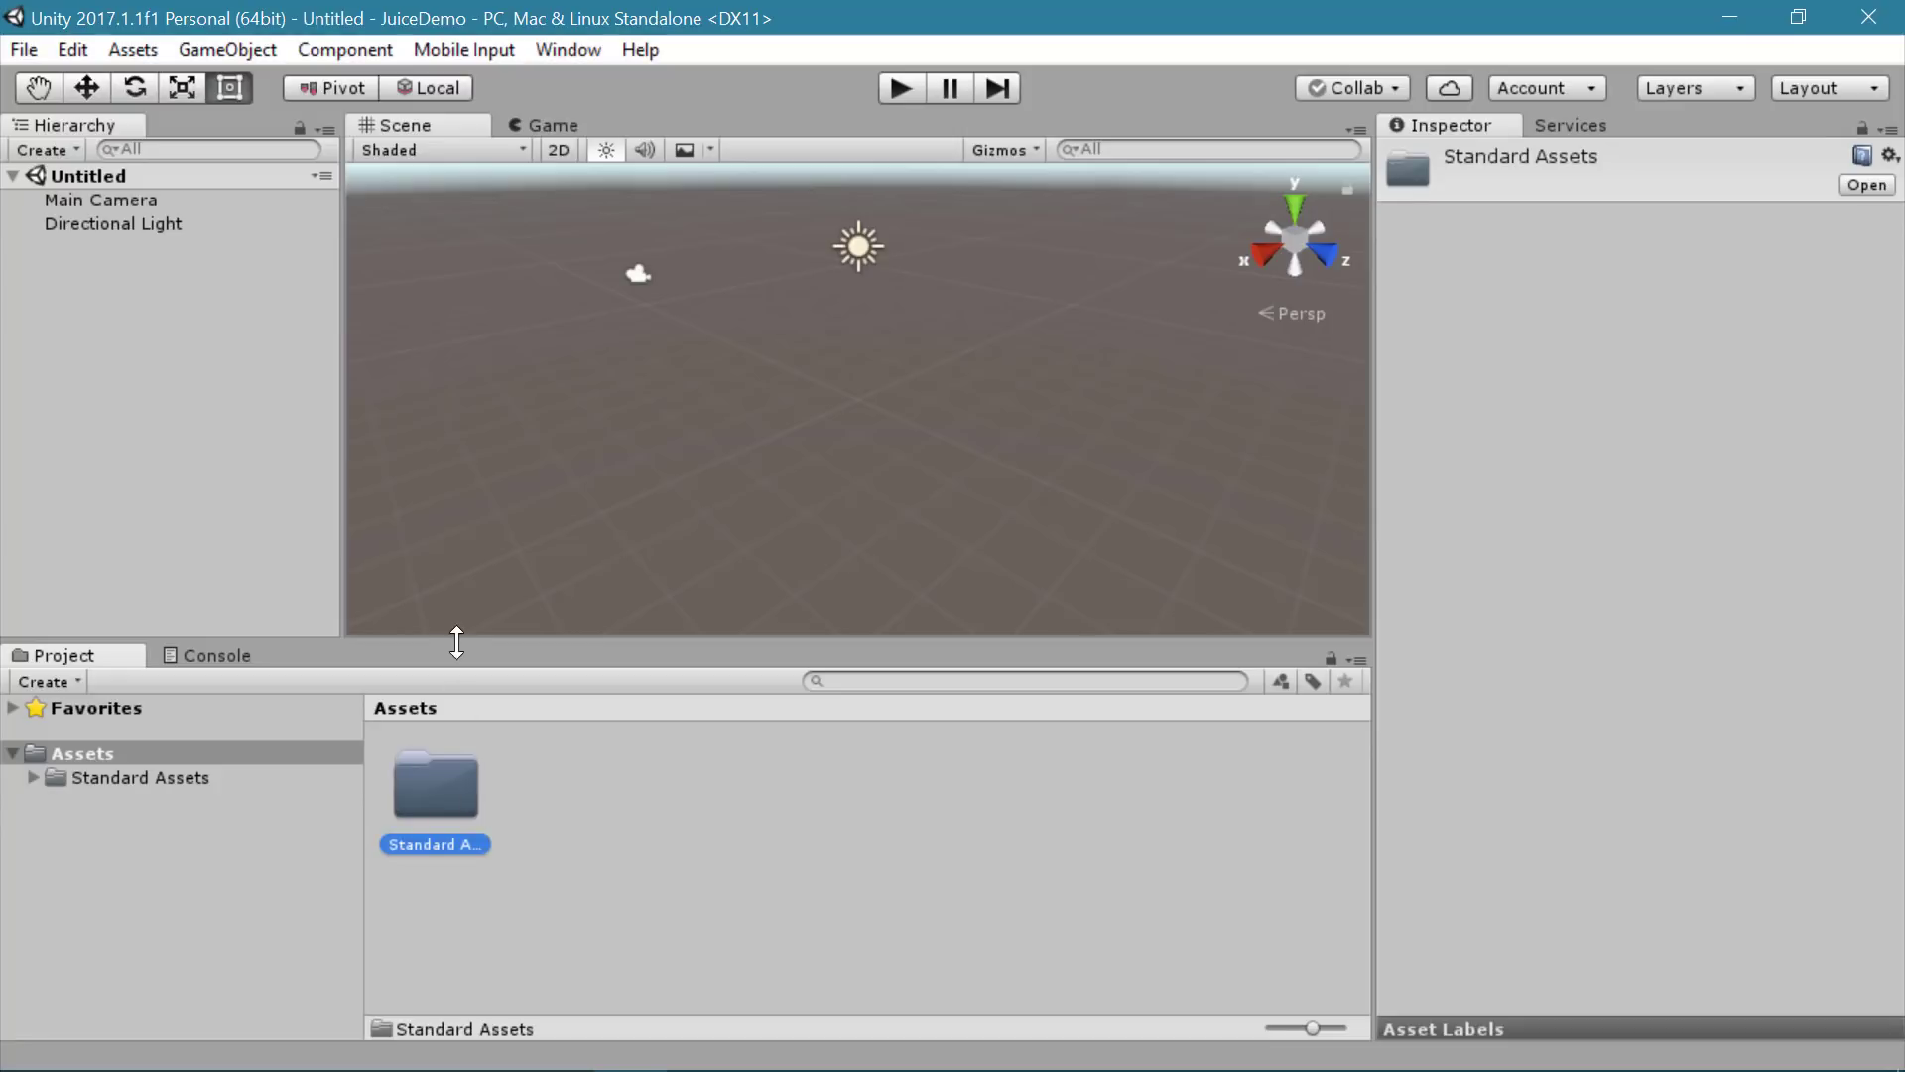
left_click(135, 56)
left_click(107, 49)
left_click(107, 50)
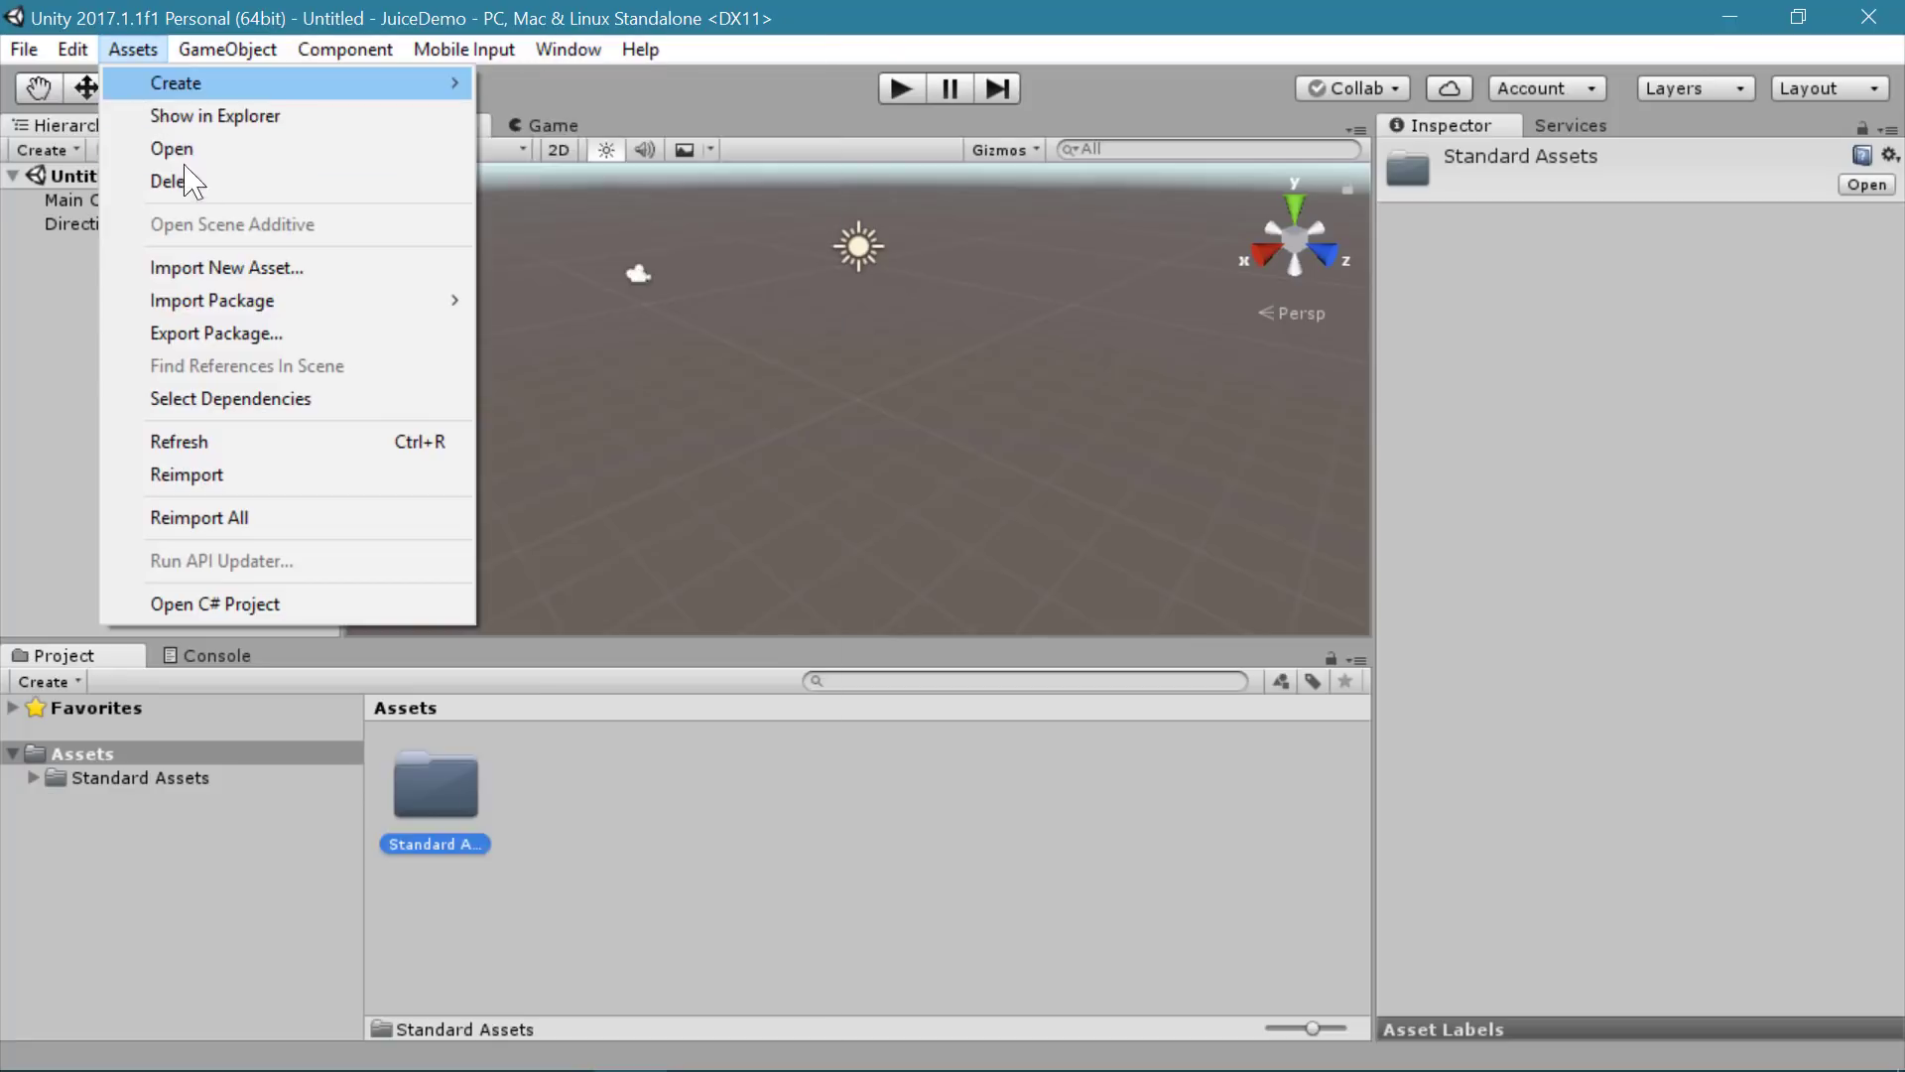
mouse_move(446, 301)
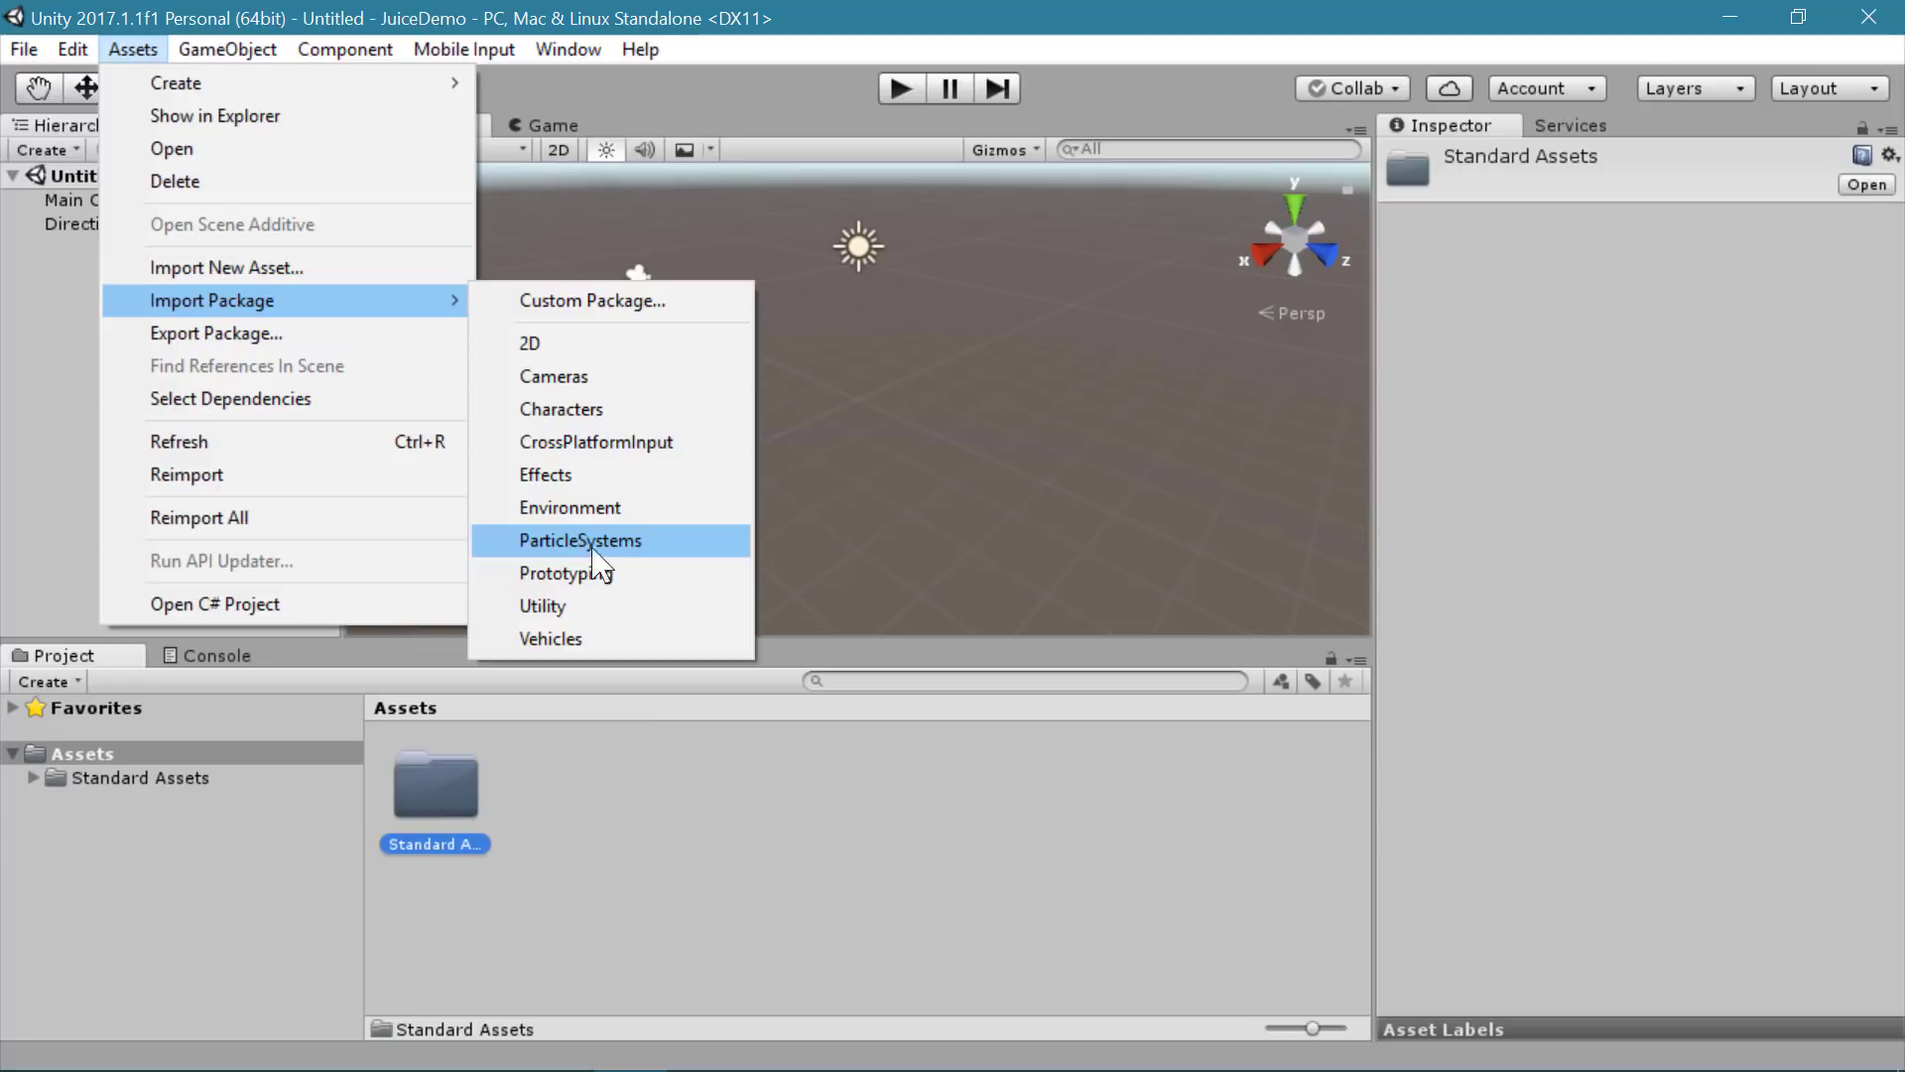
left_click(587, 878)
left_click(526, 875)
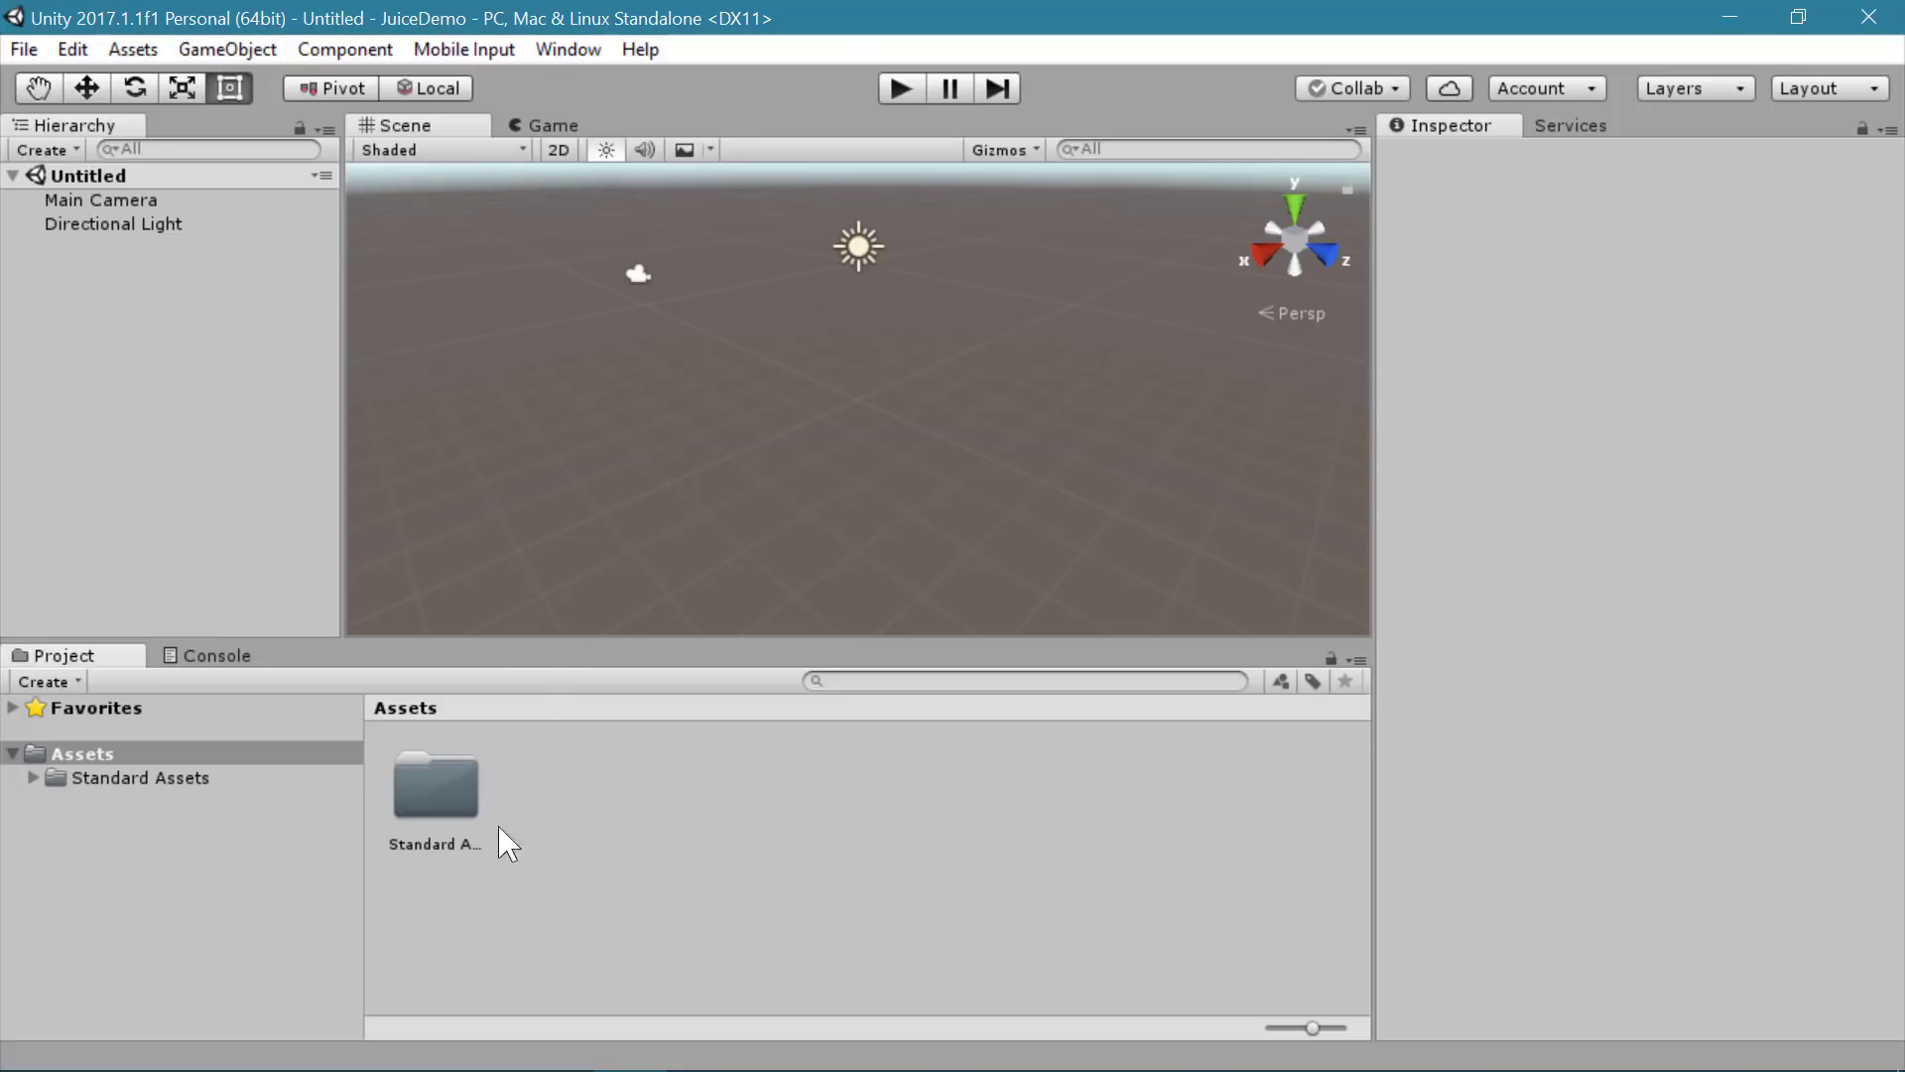
Step: Bring Chrome forward on freesound.org for the chime sound, then minimize it to return to Unity
mouse_move(397, 1067)
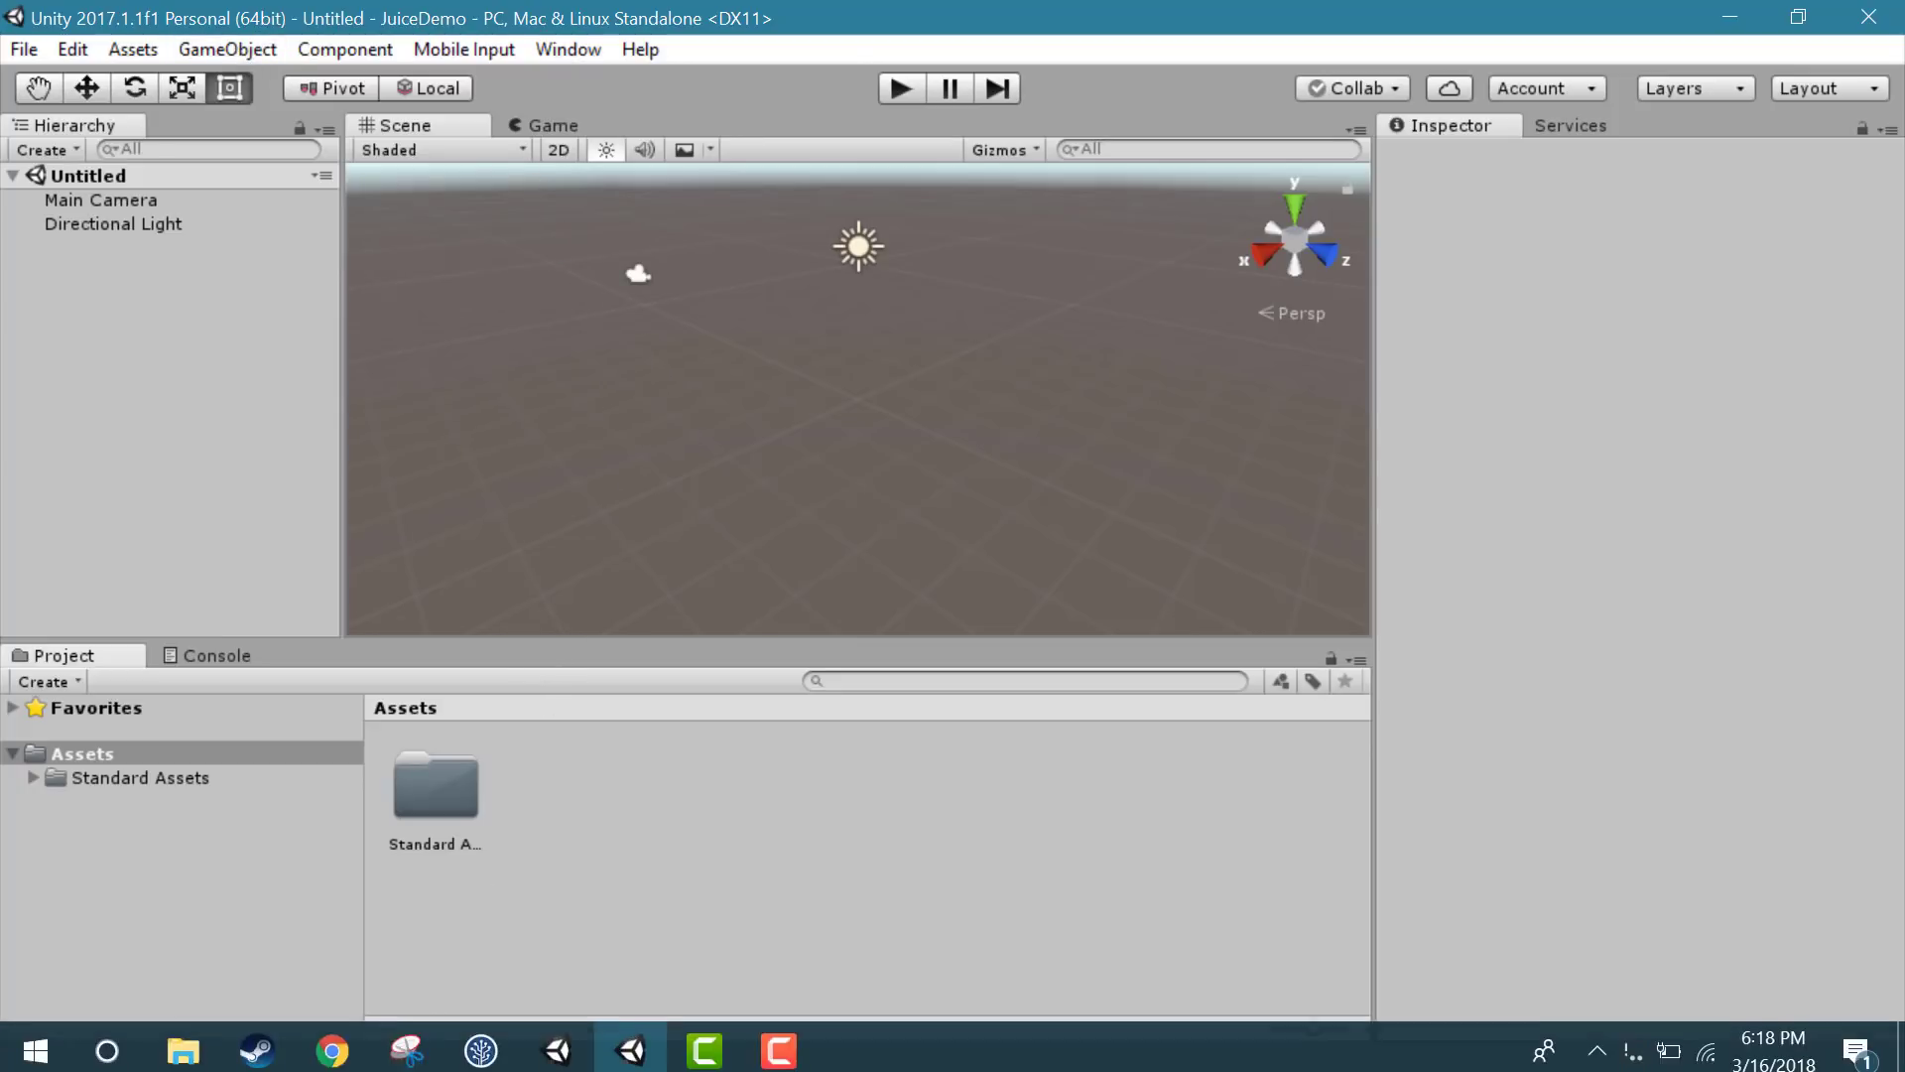
left_click(330, 1042)
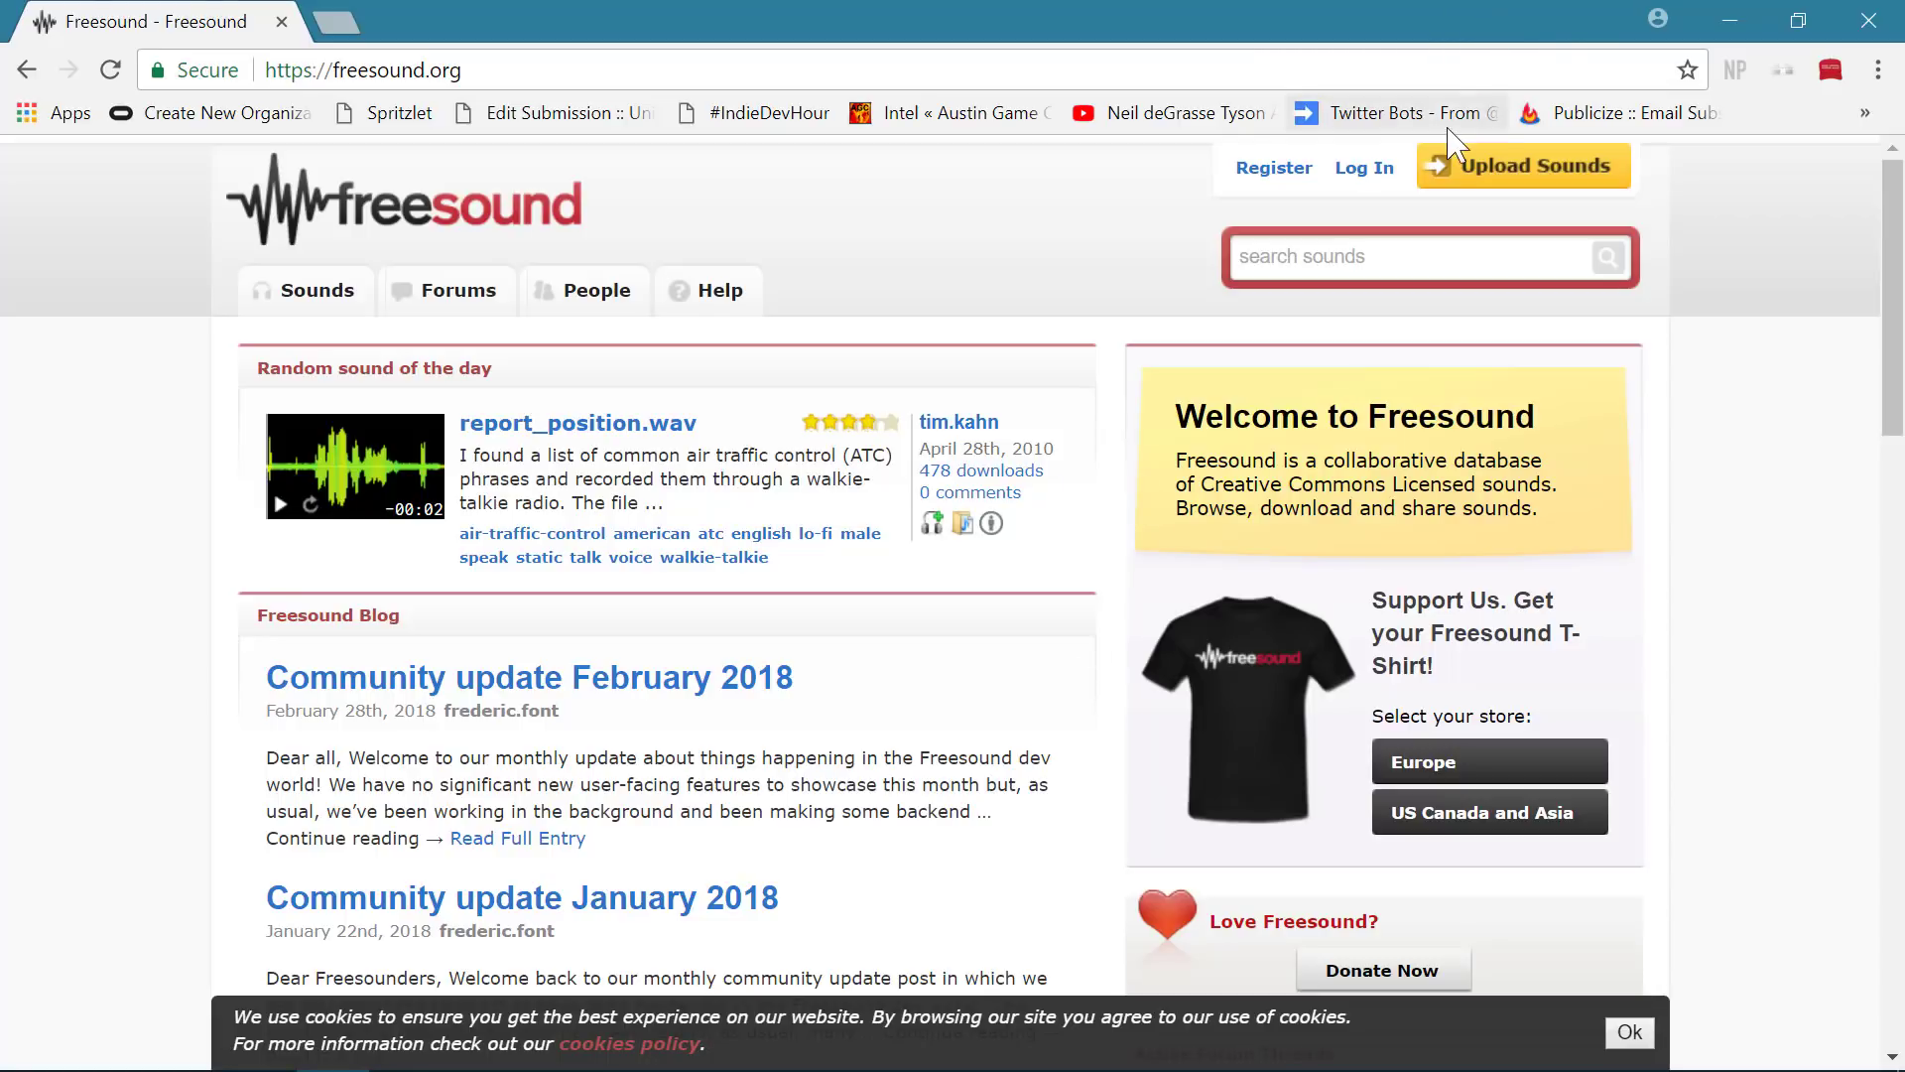
left_click(1728, 20)
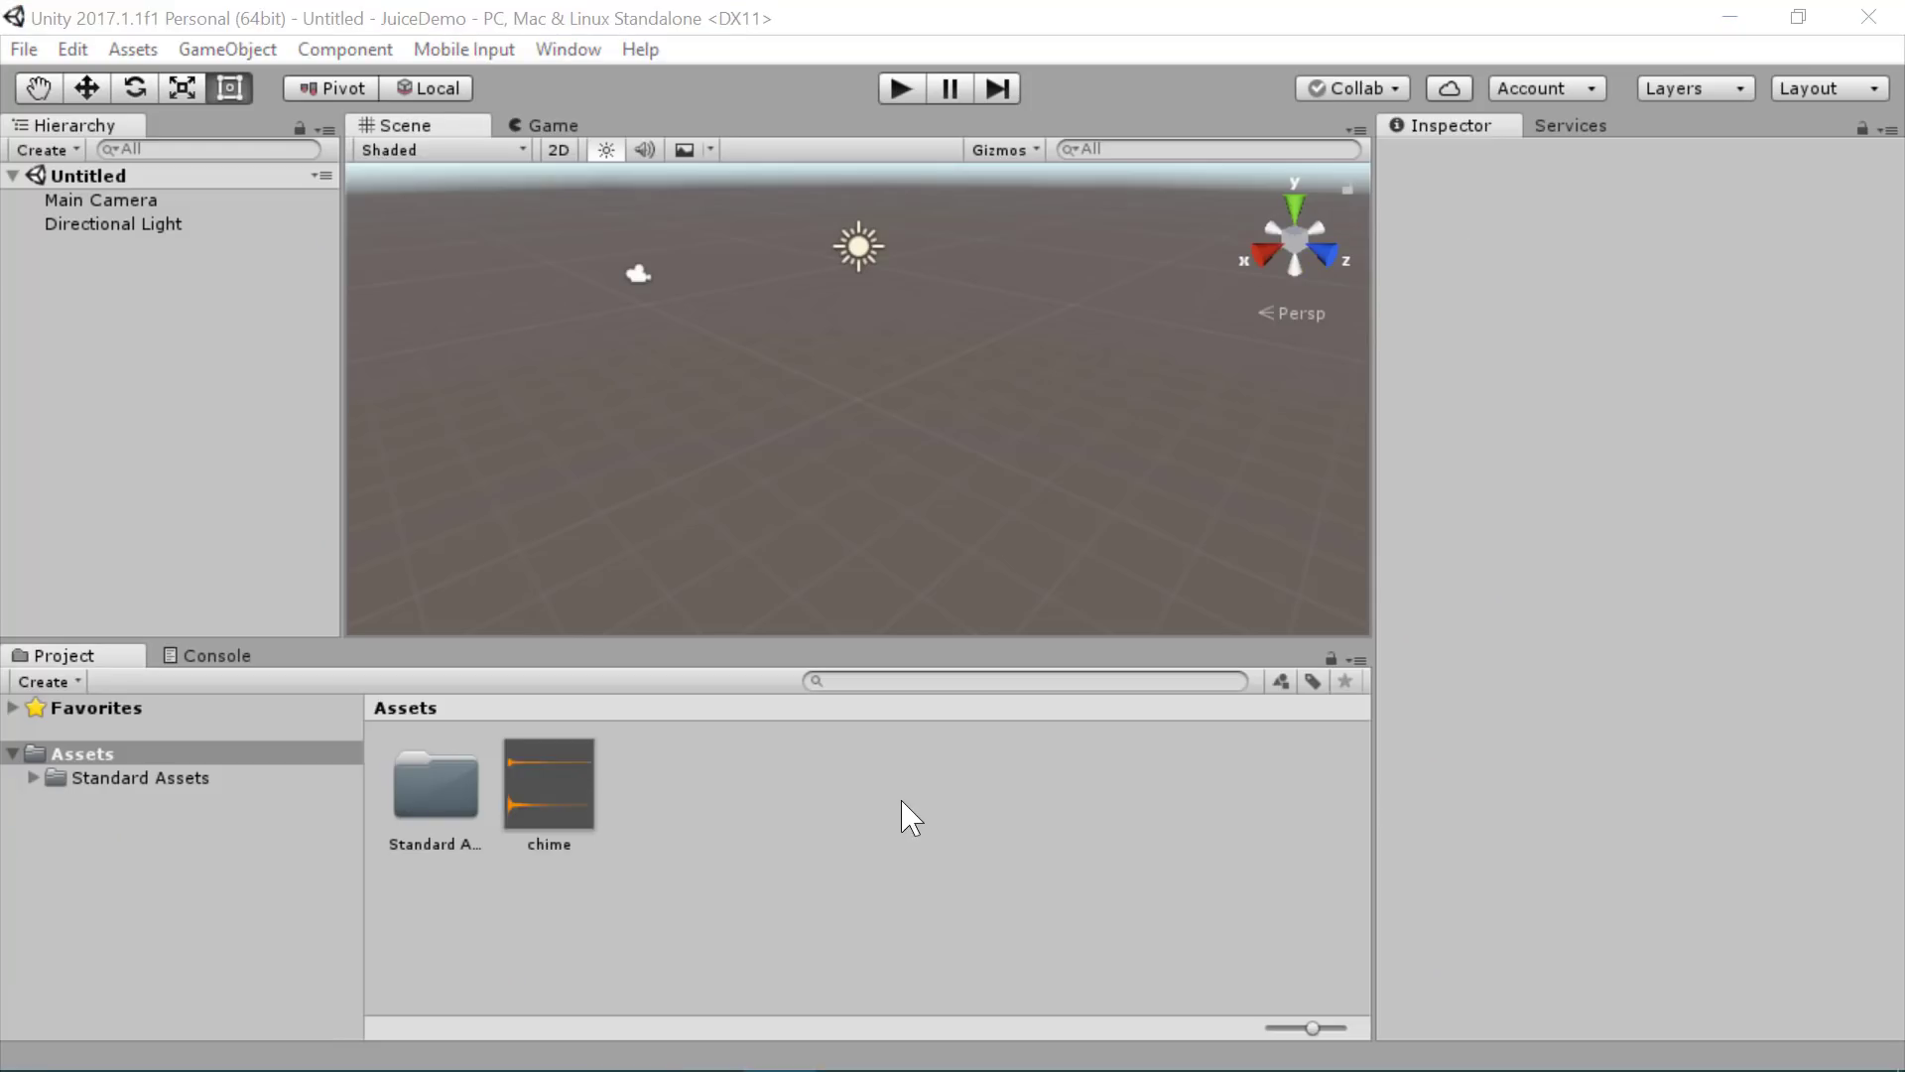
left_click(566, 784)
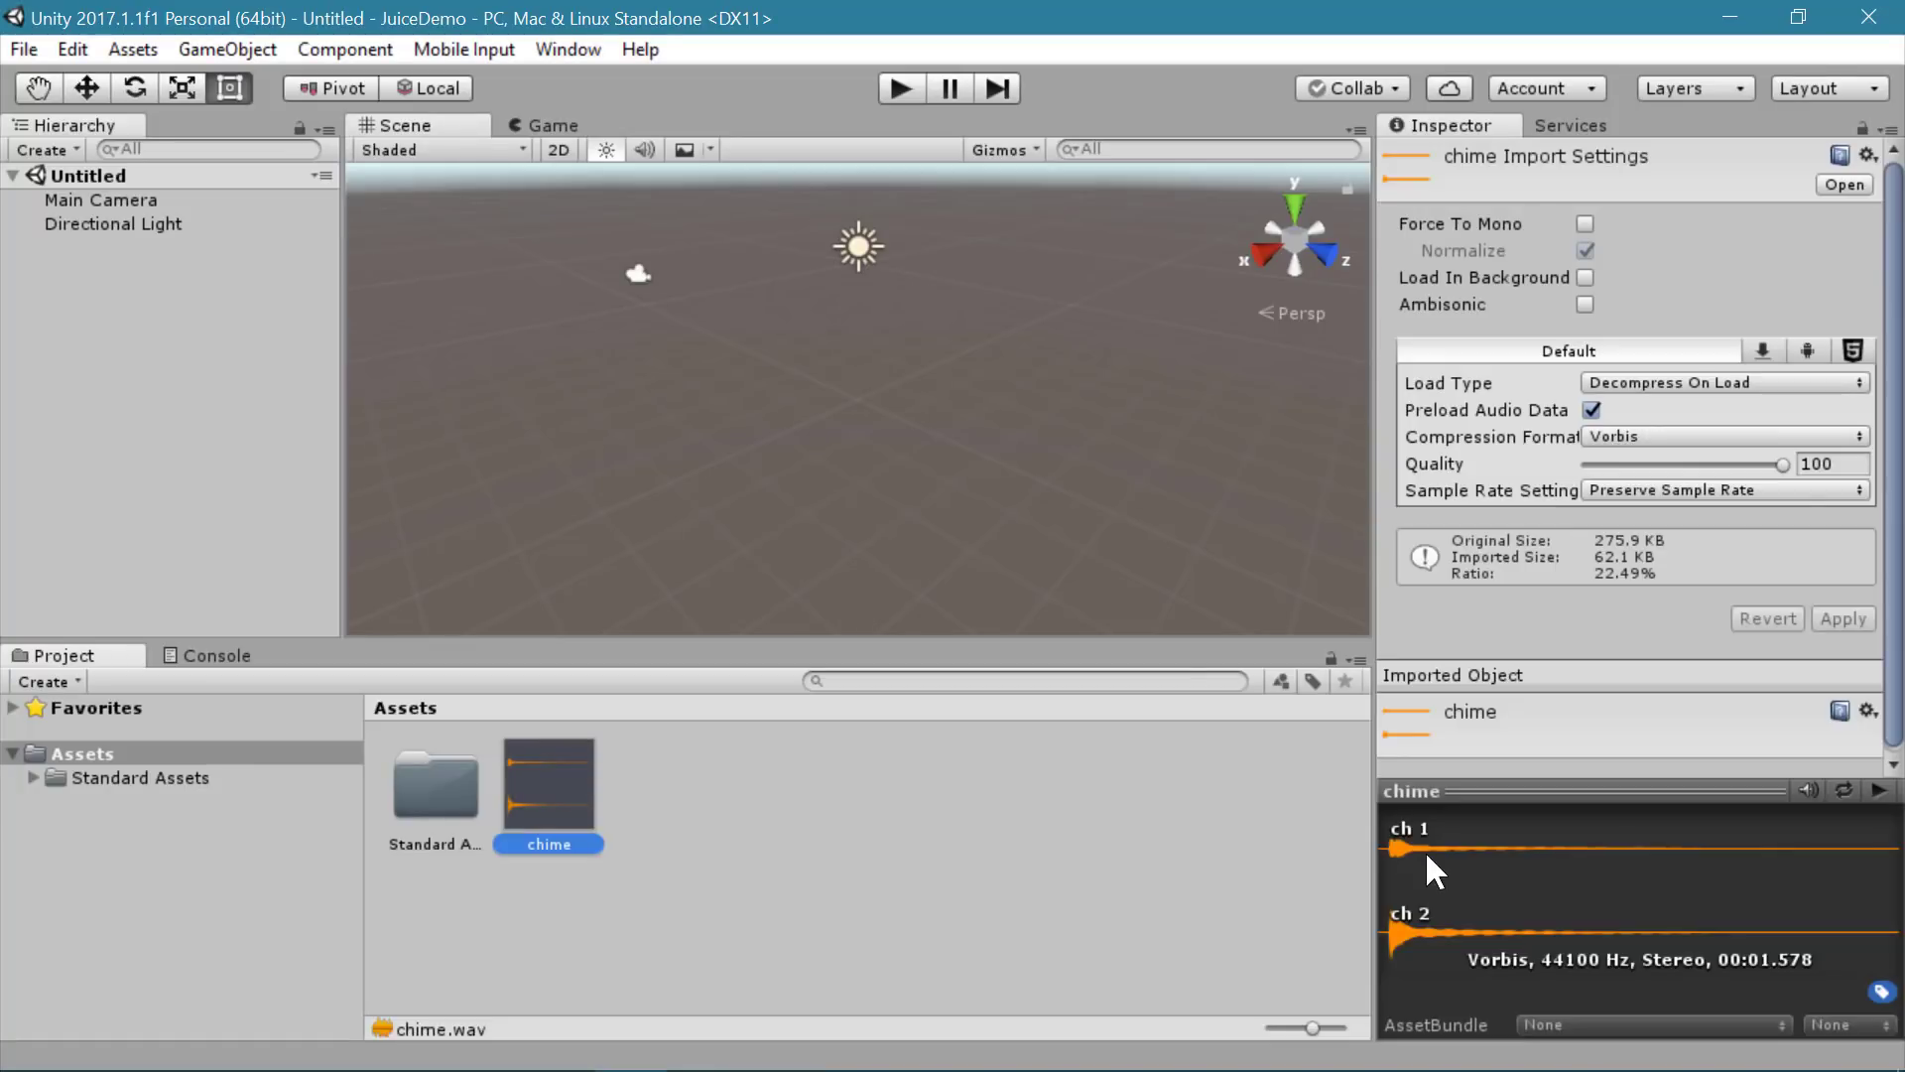
left_click(1881, 794)
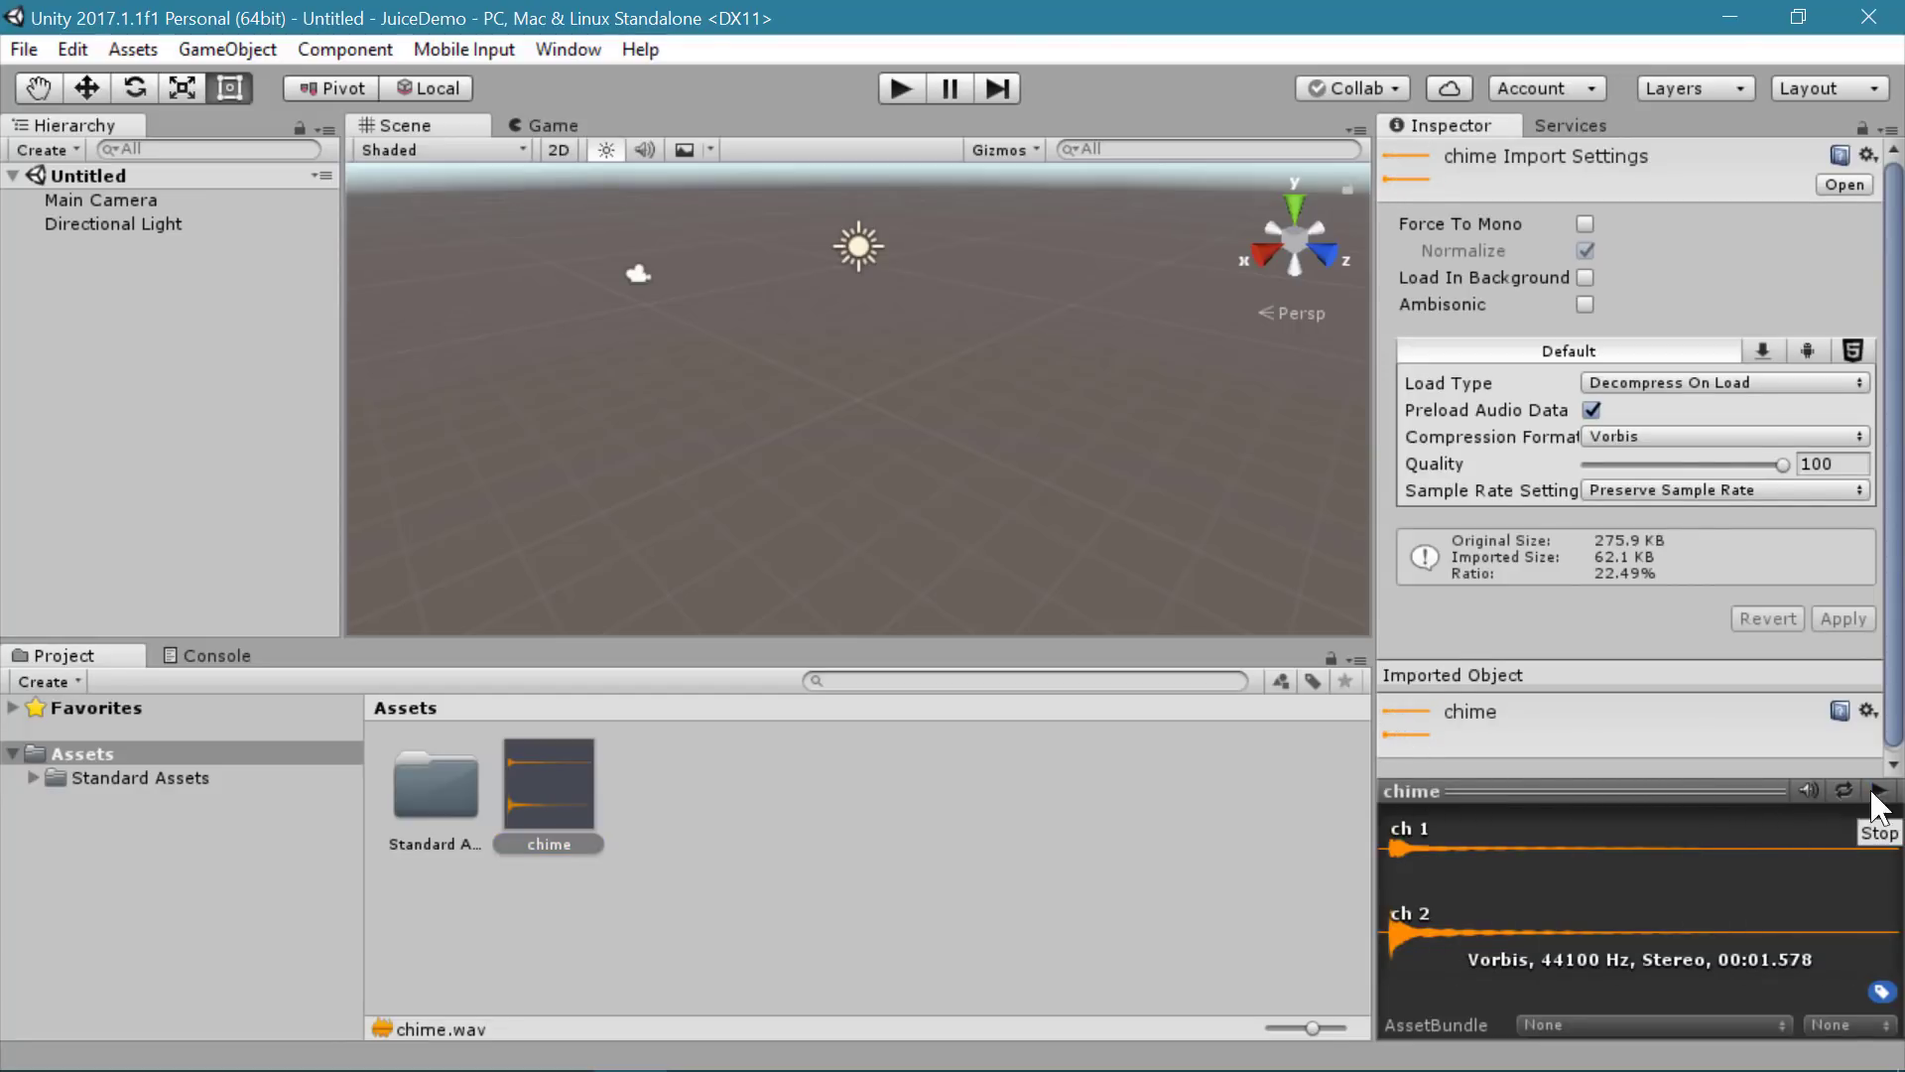
left_click(1092, 829)
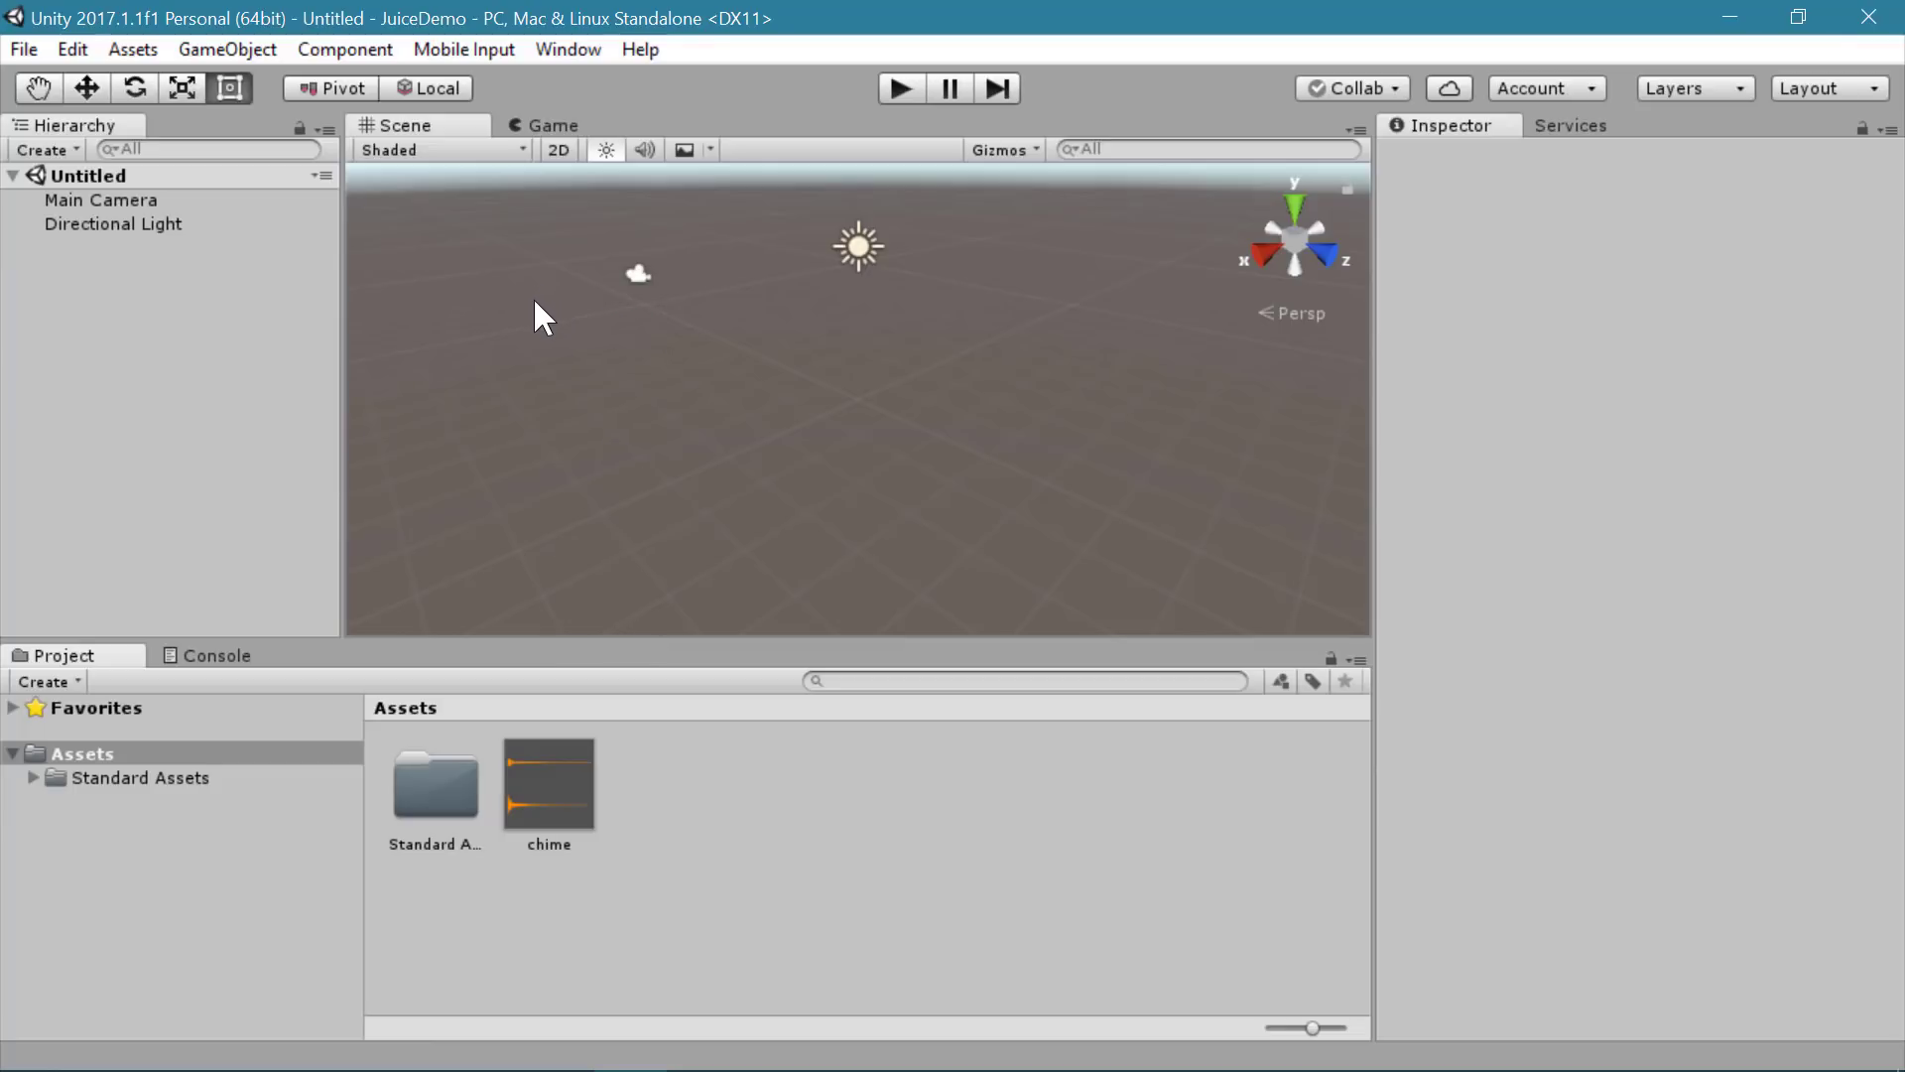
left_click_drag(538, 300, 645, 355, "alt")
Step: Create an empty GameObject and rename it 'Effect'
key("t")
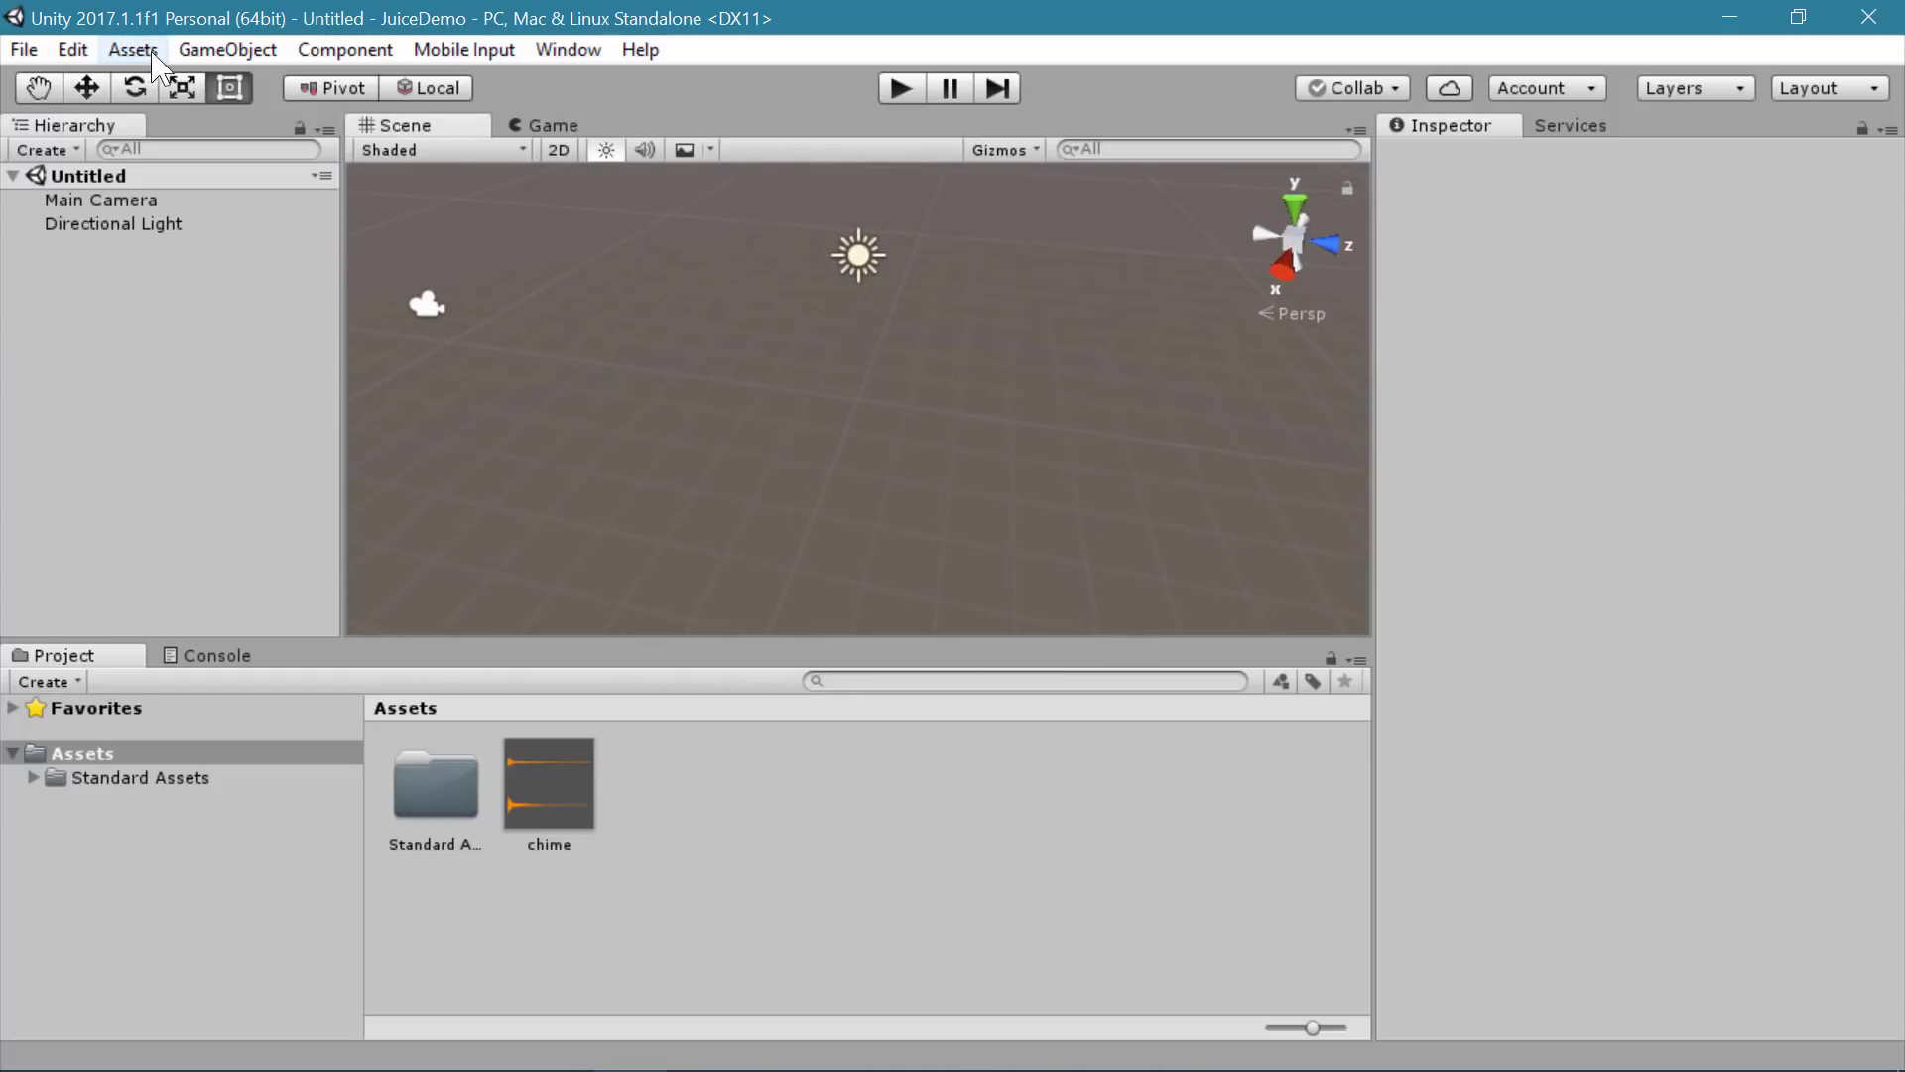
left_click(209, 50)
left_click(248, 83)
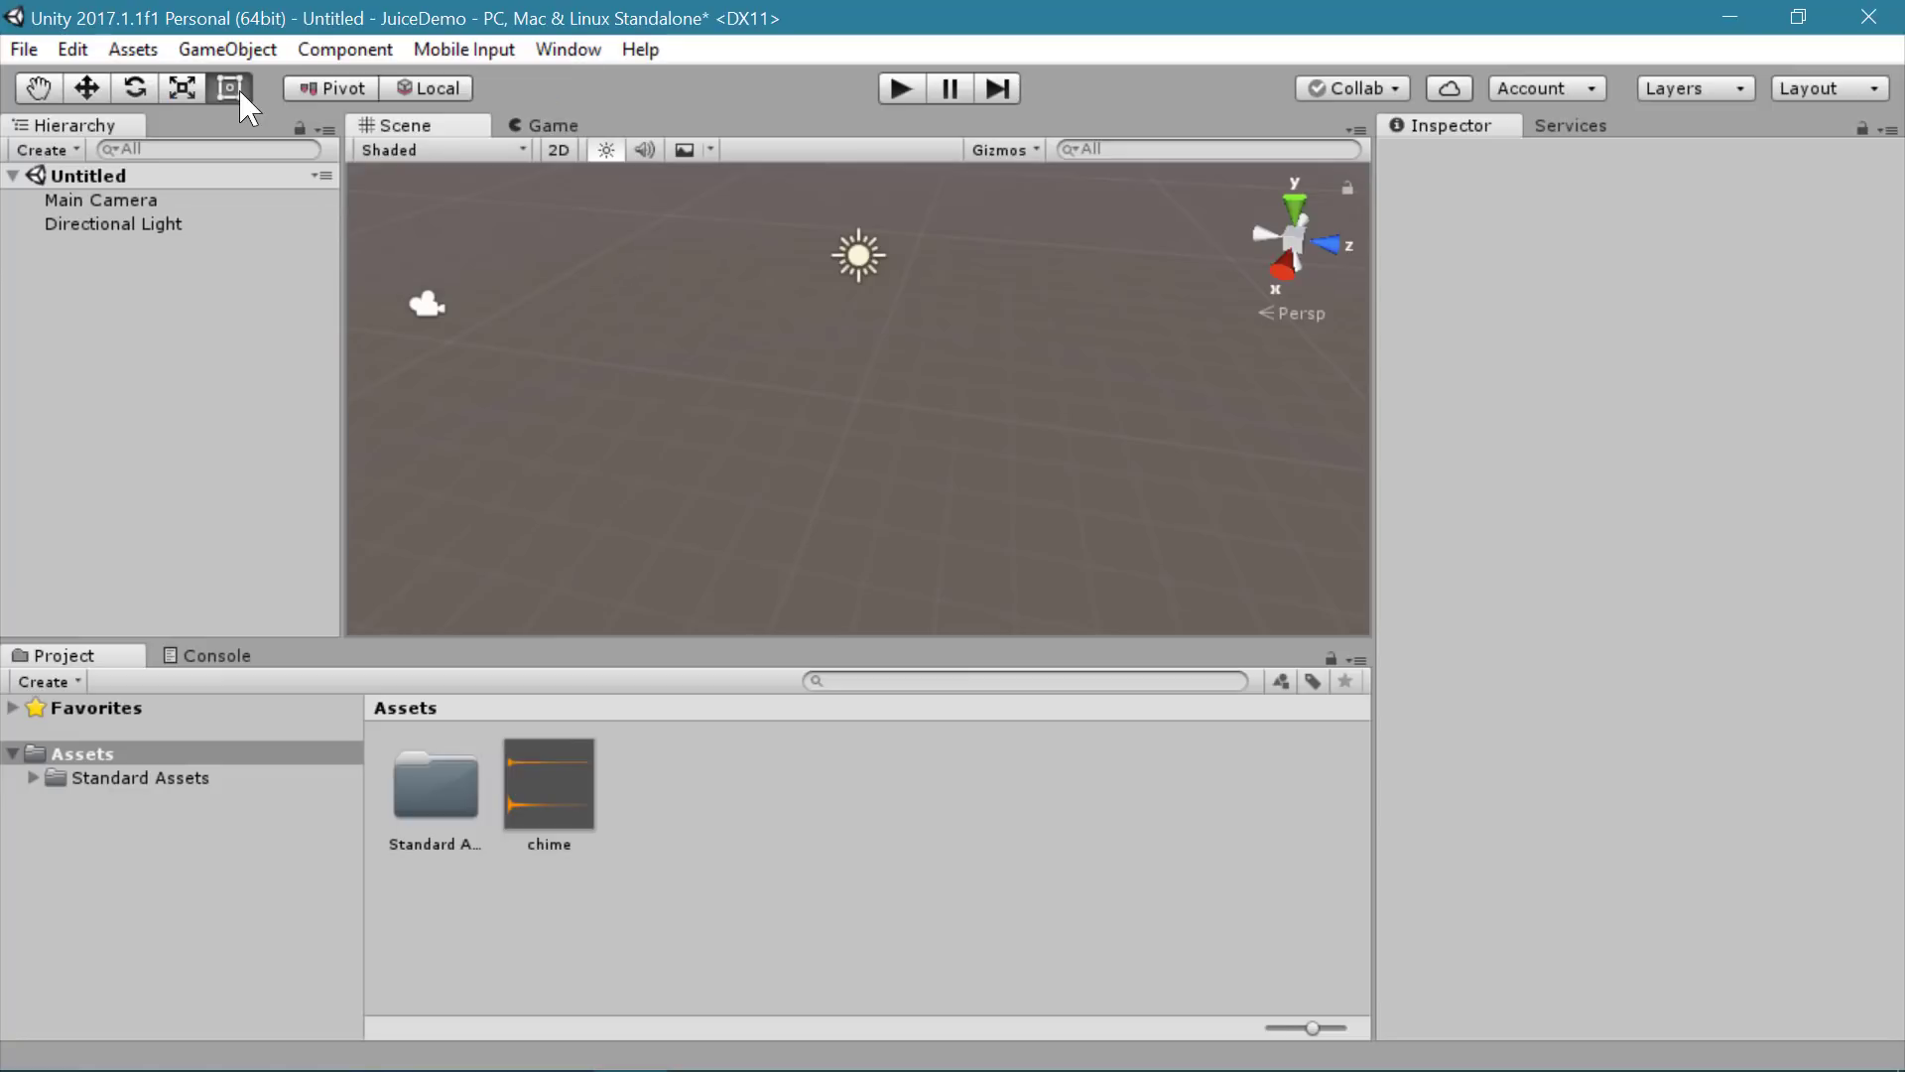
left_click(156, 250)
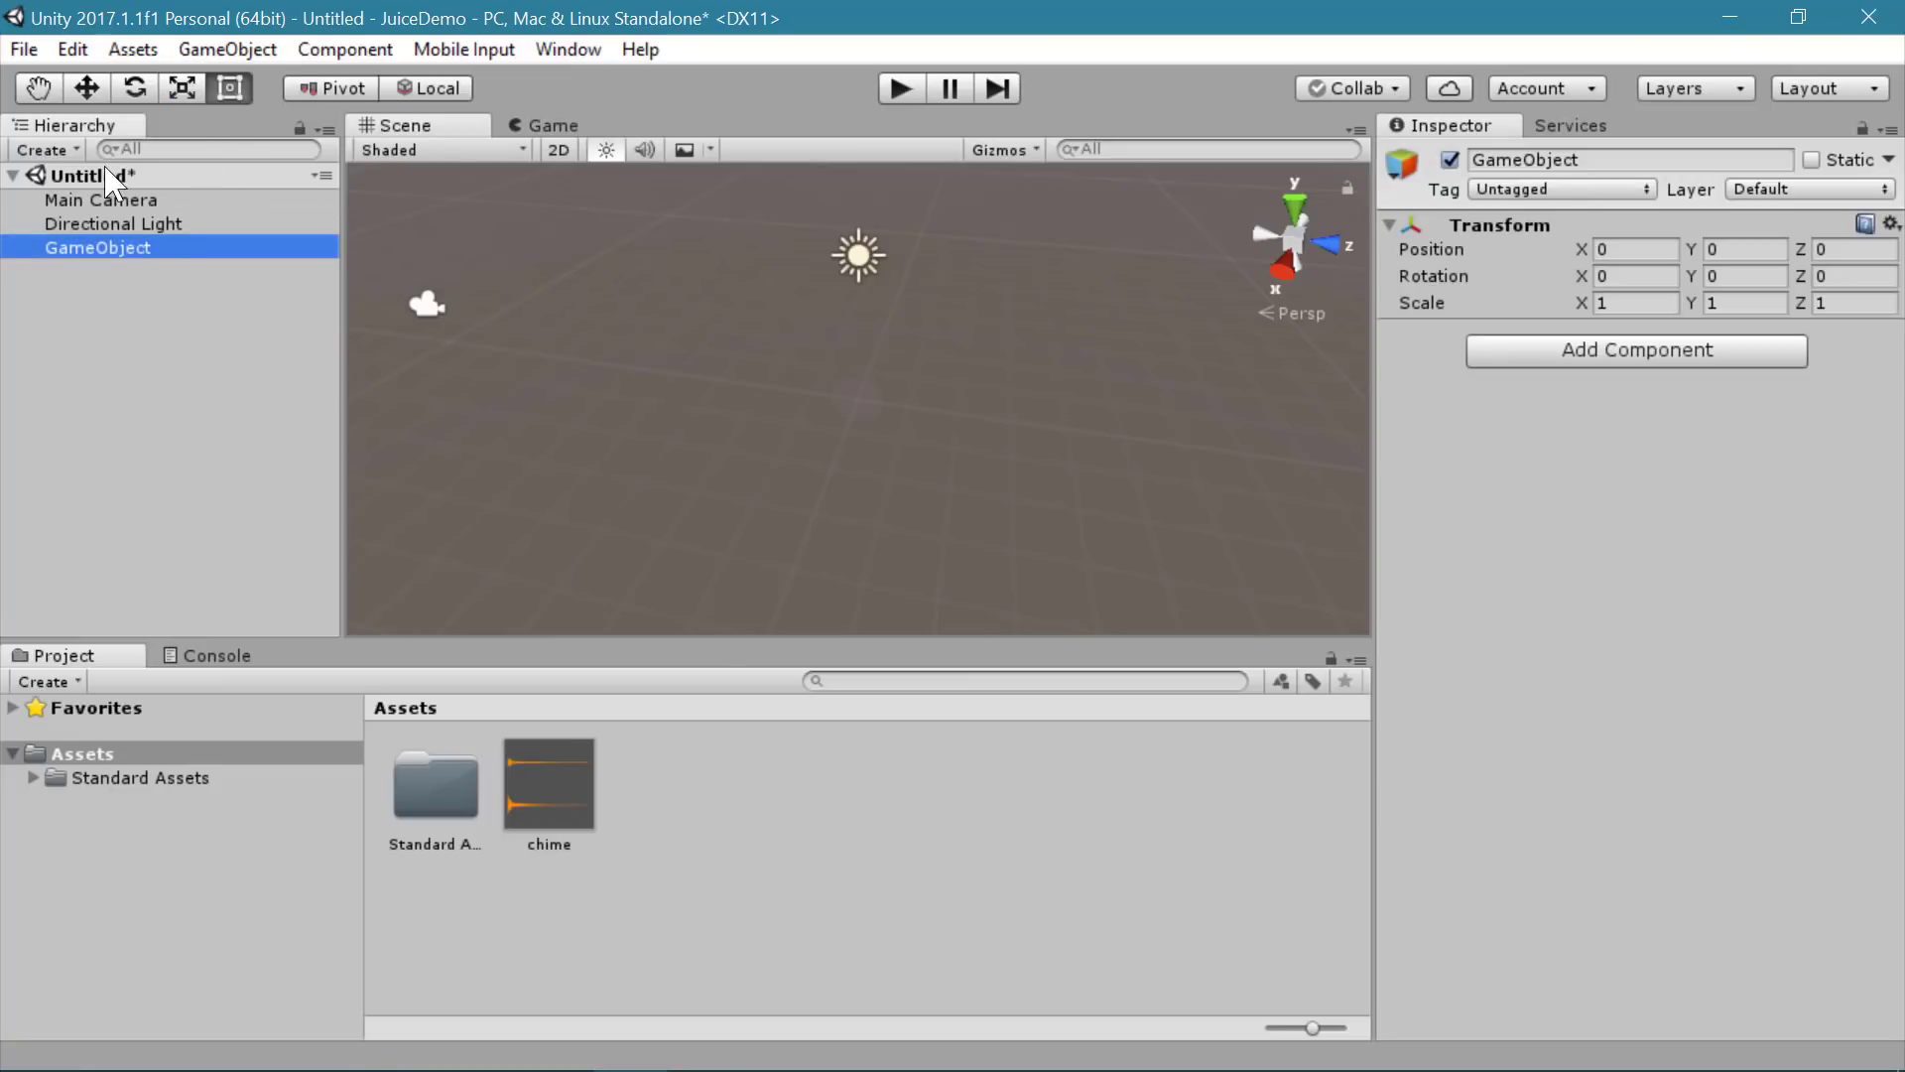
key("F2")
type("Effect")
key("Return")
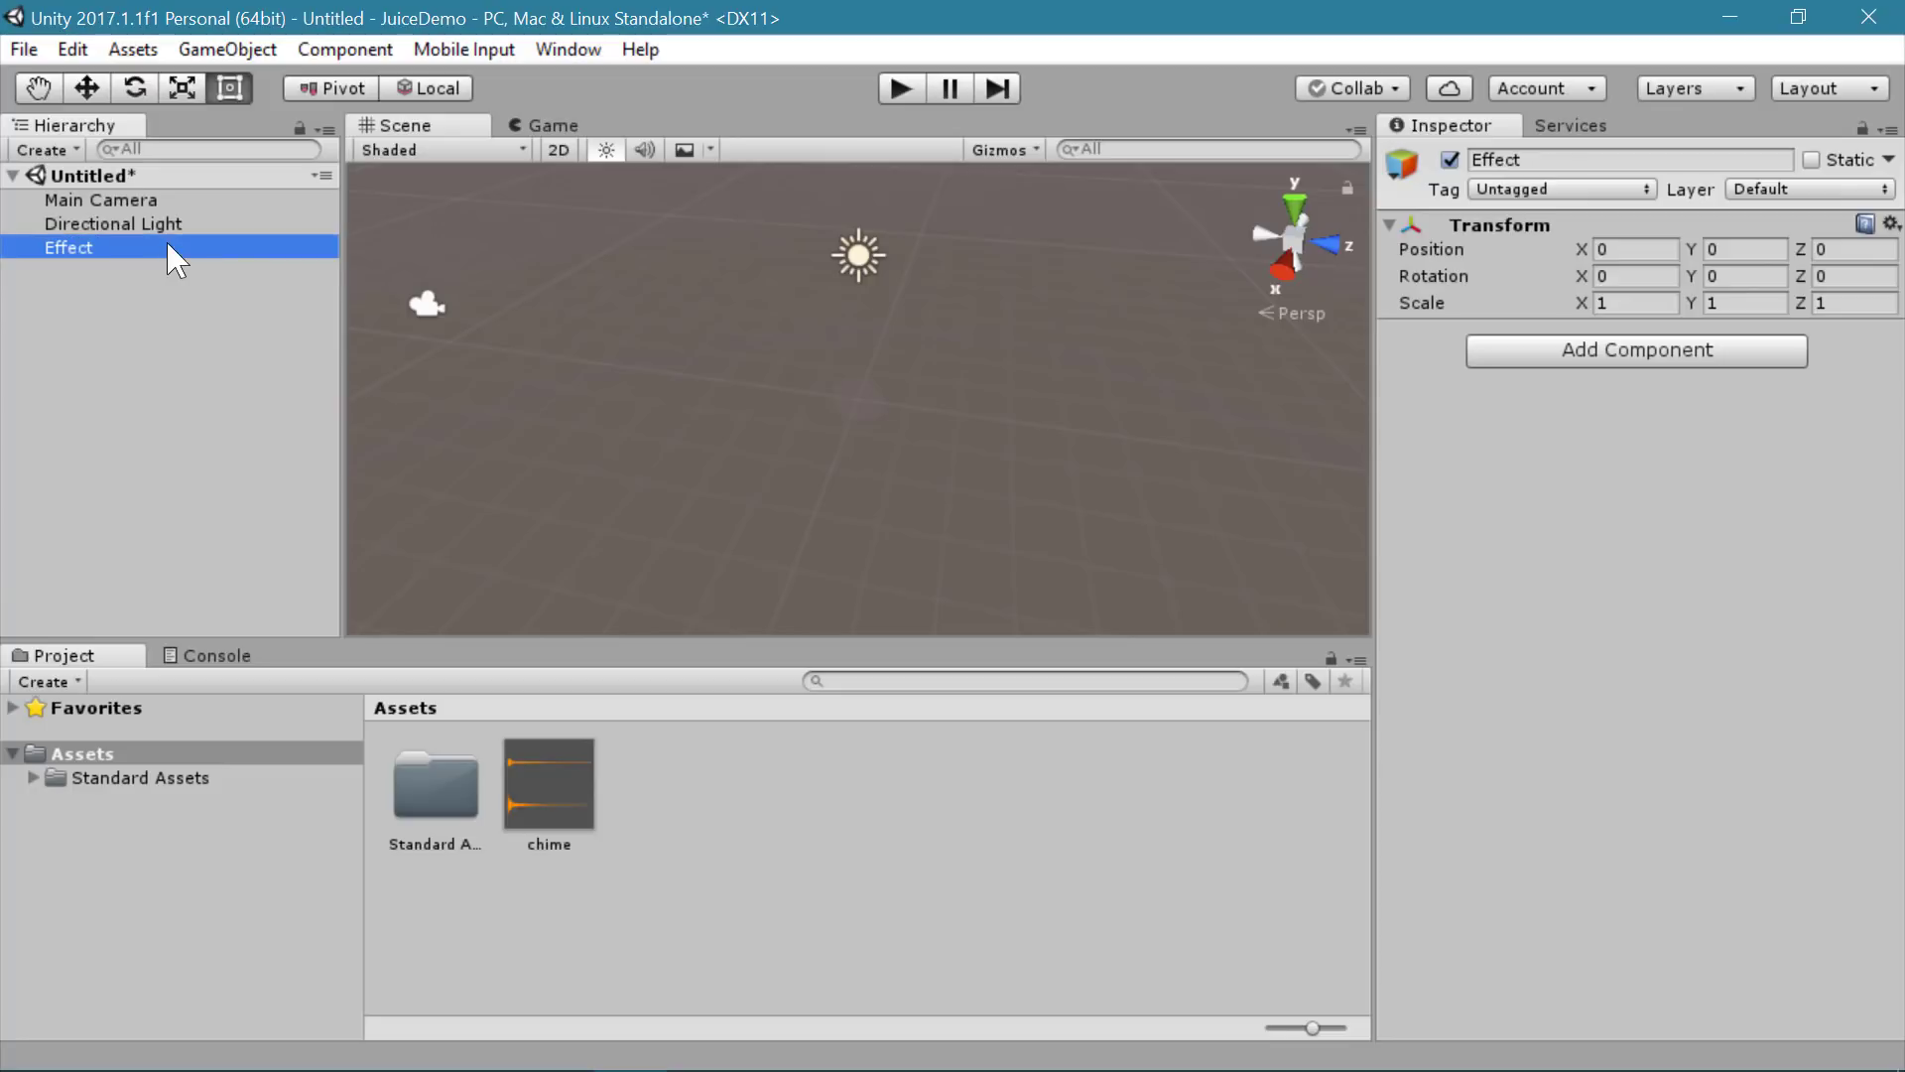
Step: Add an Audio Source component to Effect and assign the chime clip as its AudioClip
left_click(1667, 359)
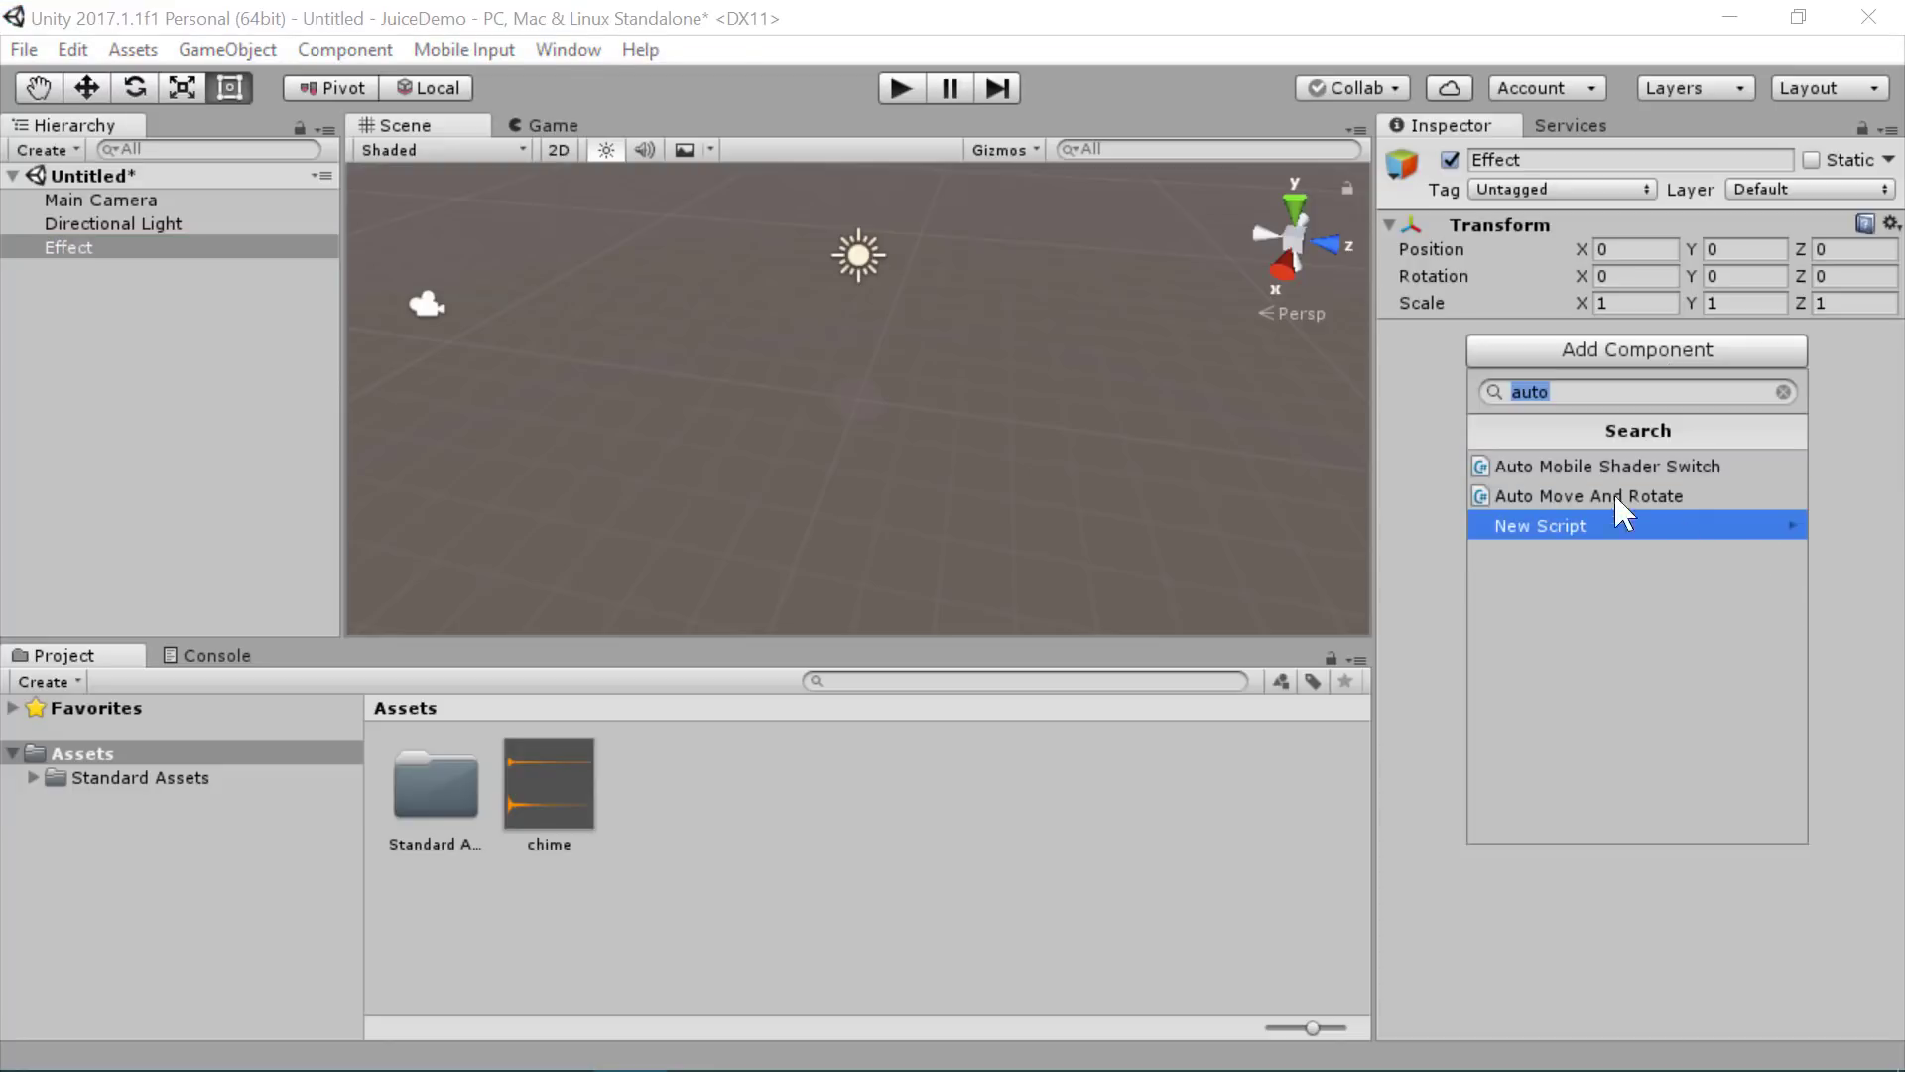
type("audi")
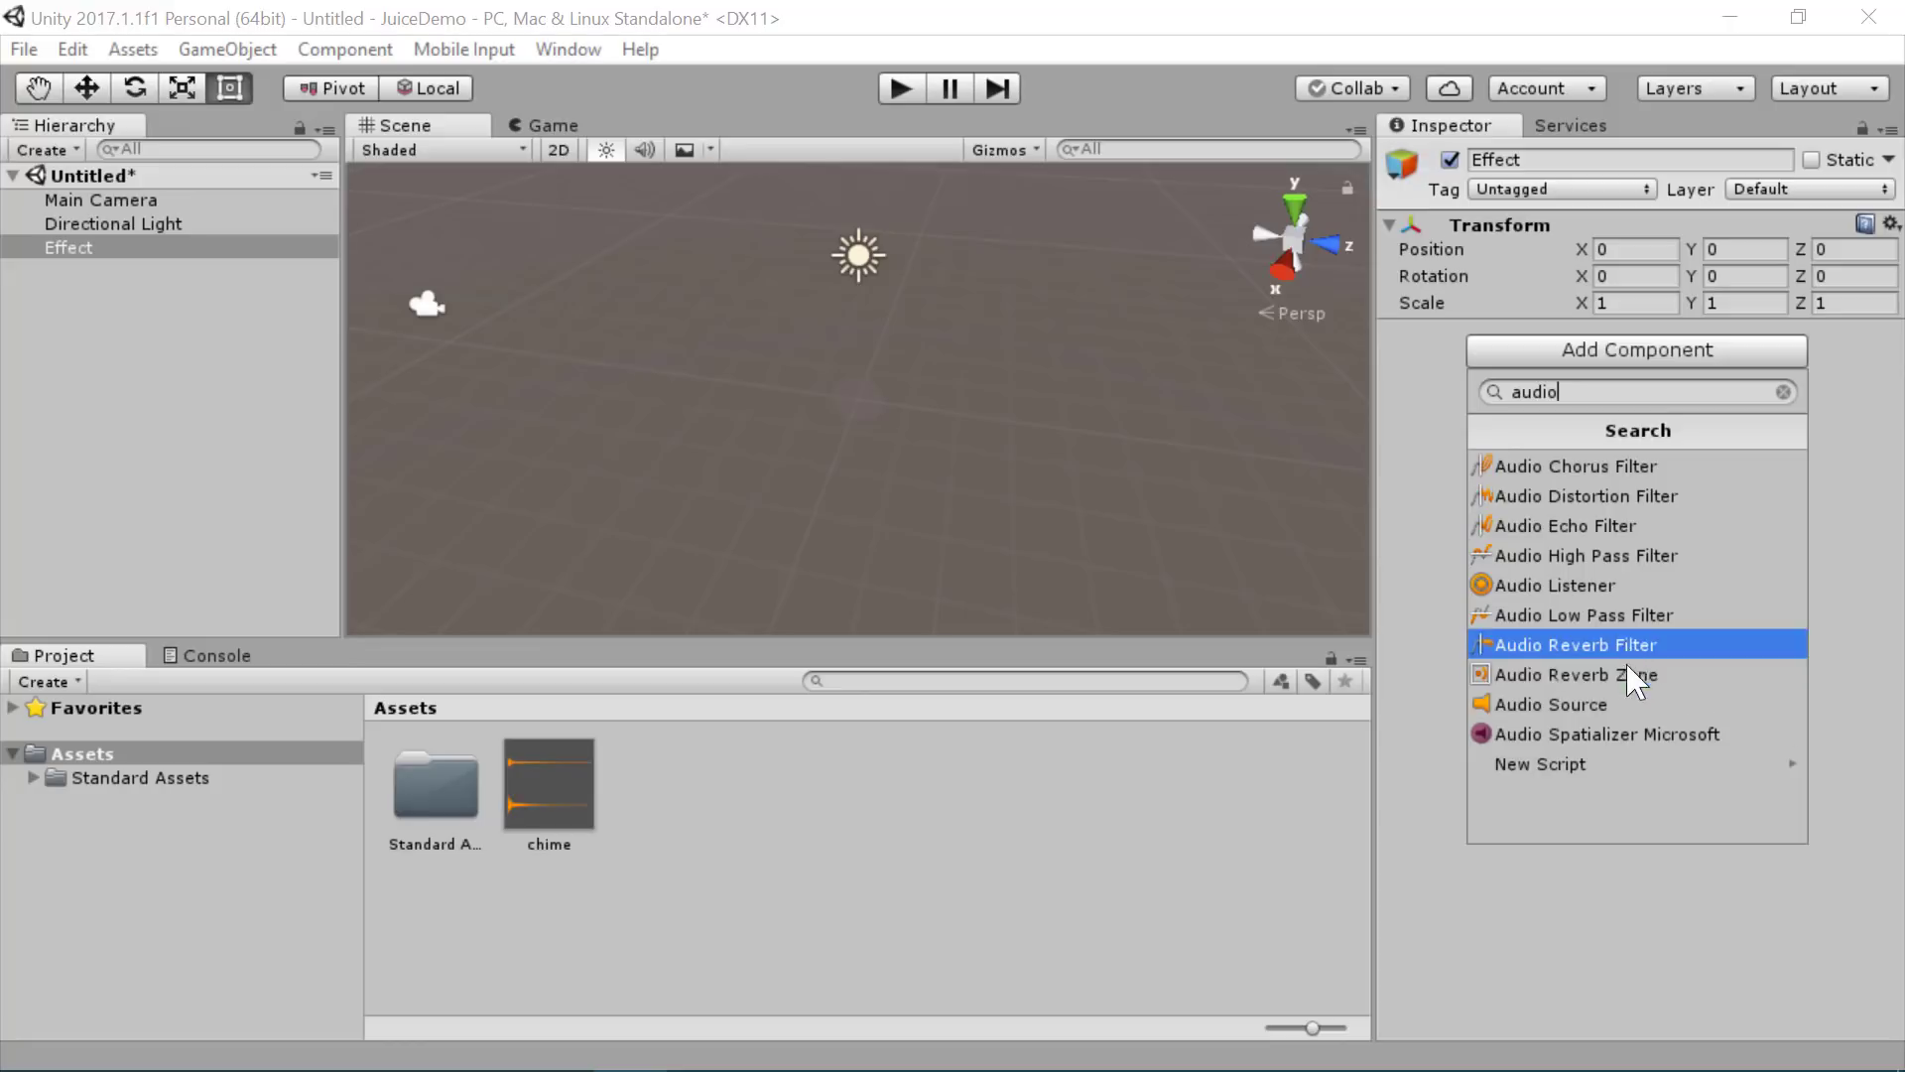
left_click(1618, 706)
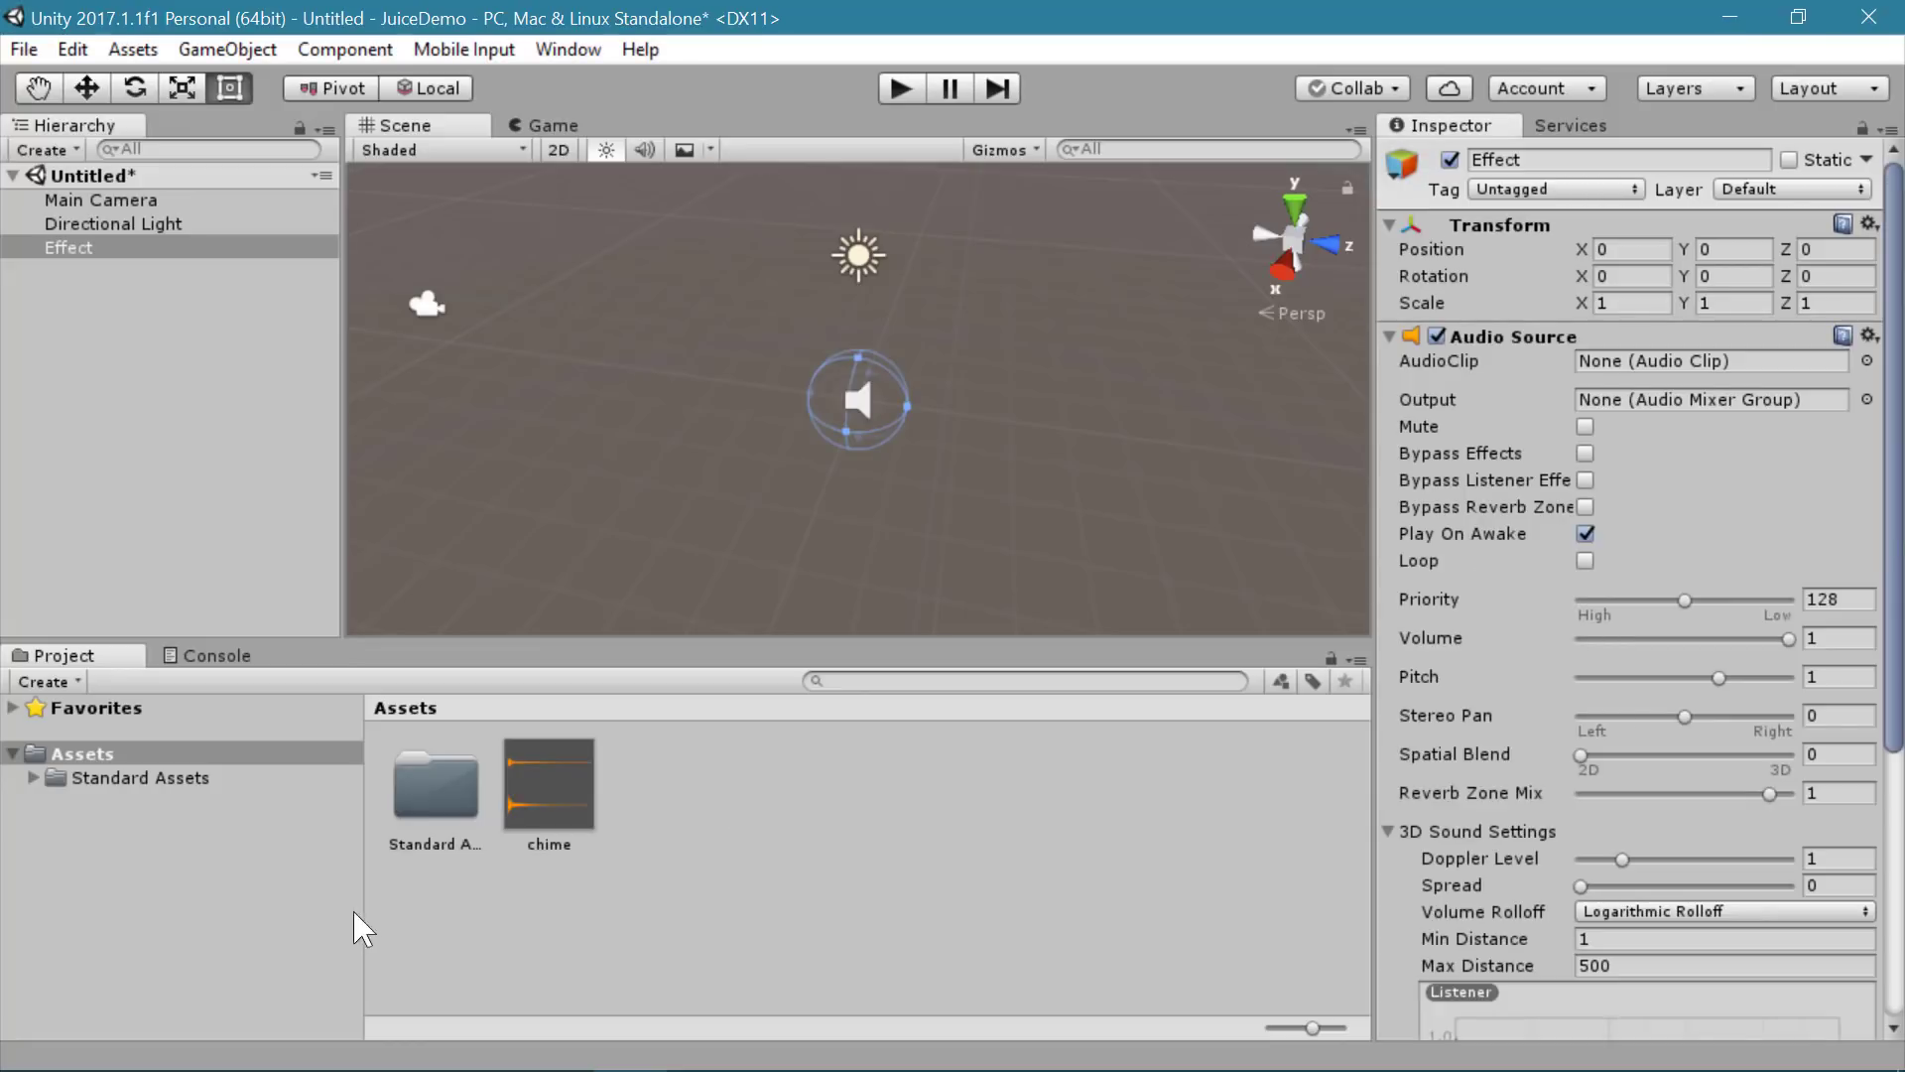
left_click_drag(534, 806, 1714, 363)
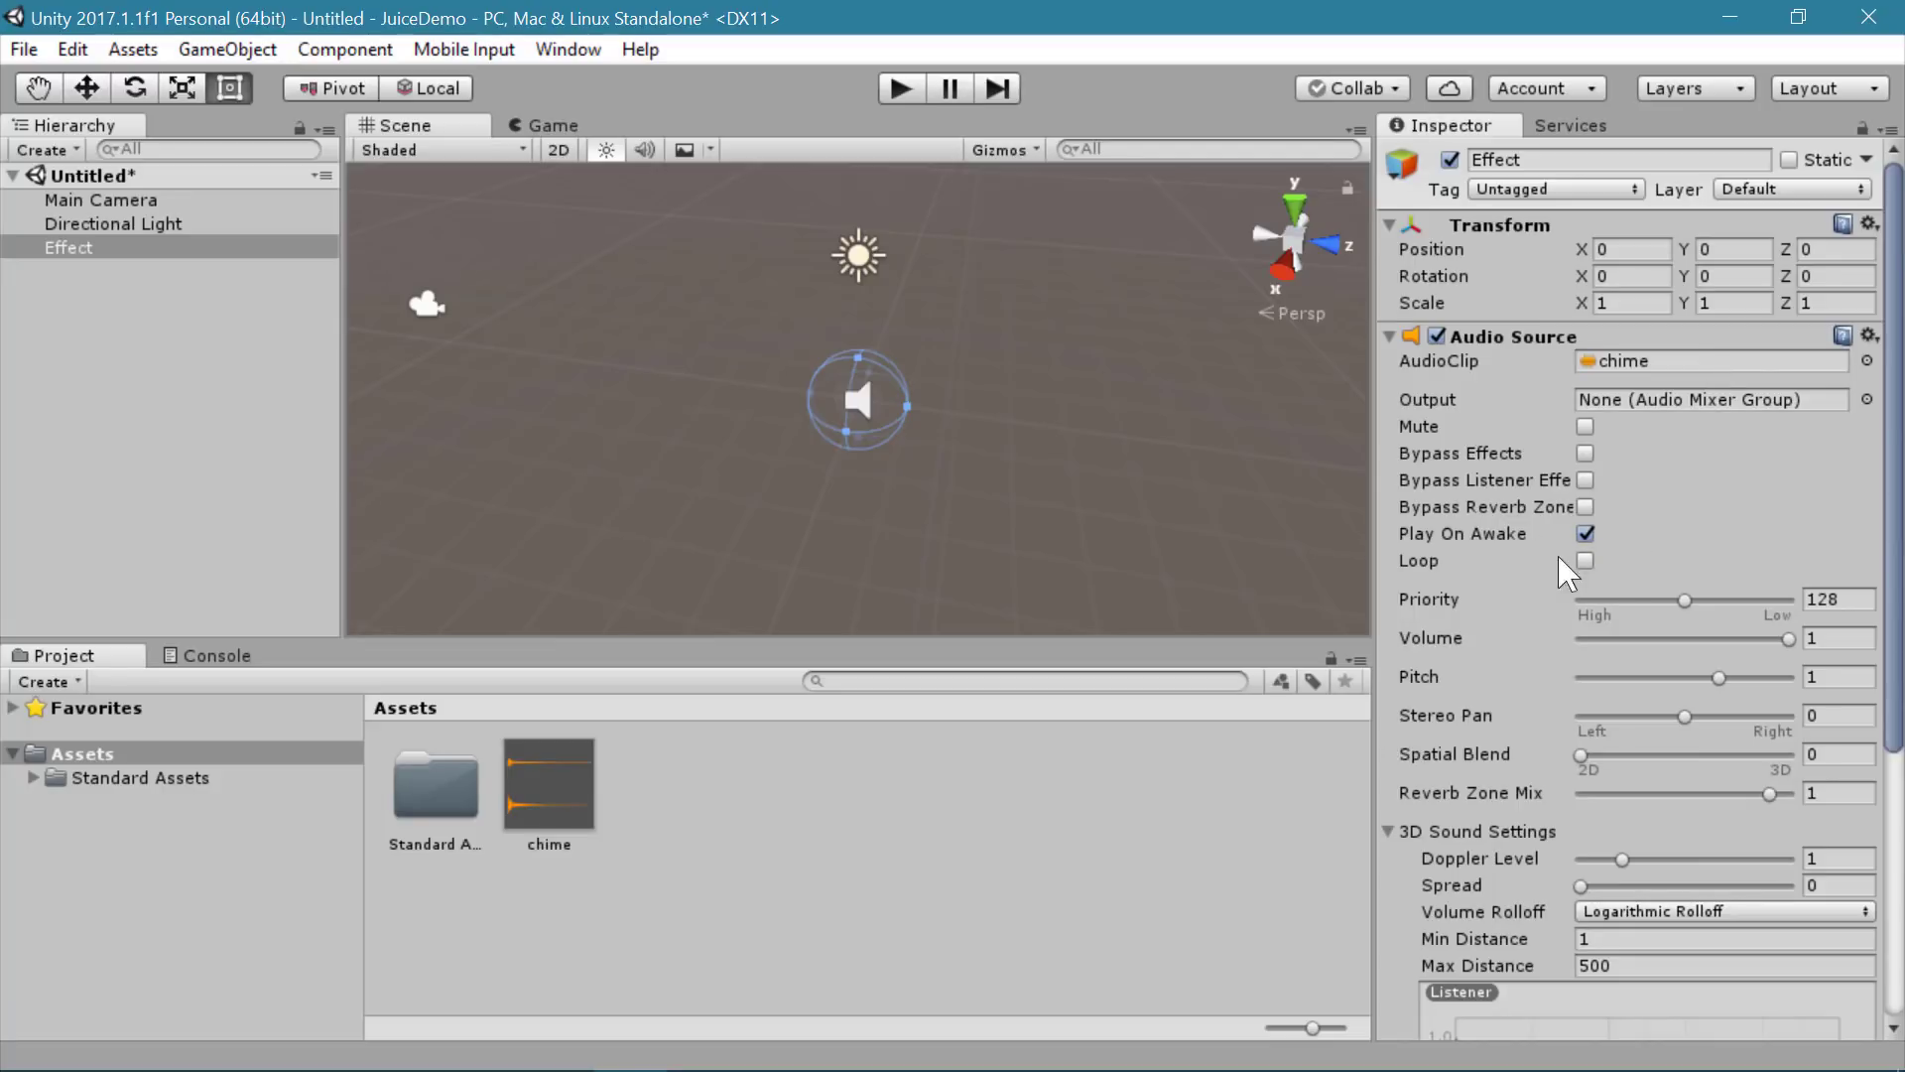
scroll(1508, 526, "down", 5)
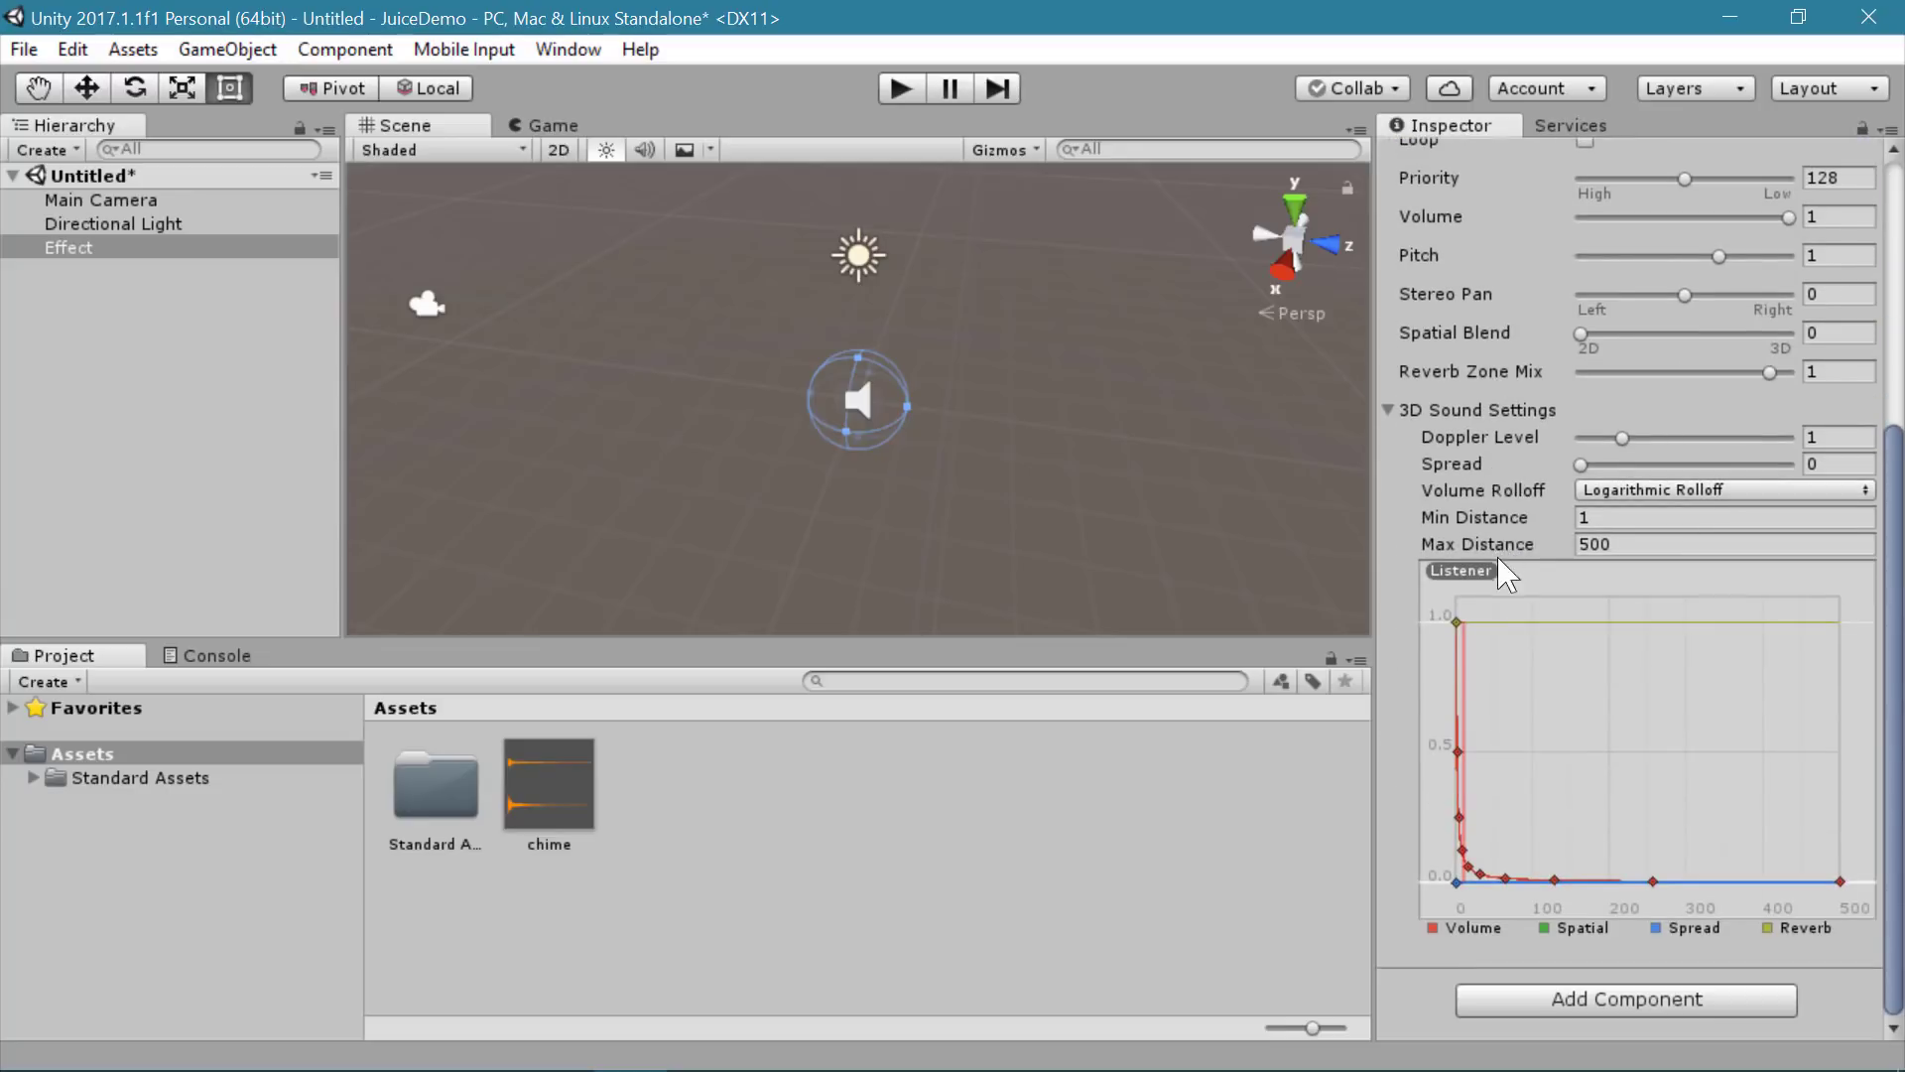
Step: Add a Particle System component to Effect by searching 'part'
left_click(1599, 998)
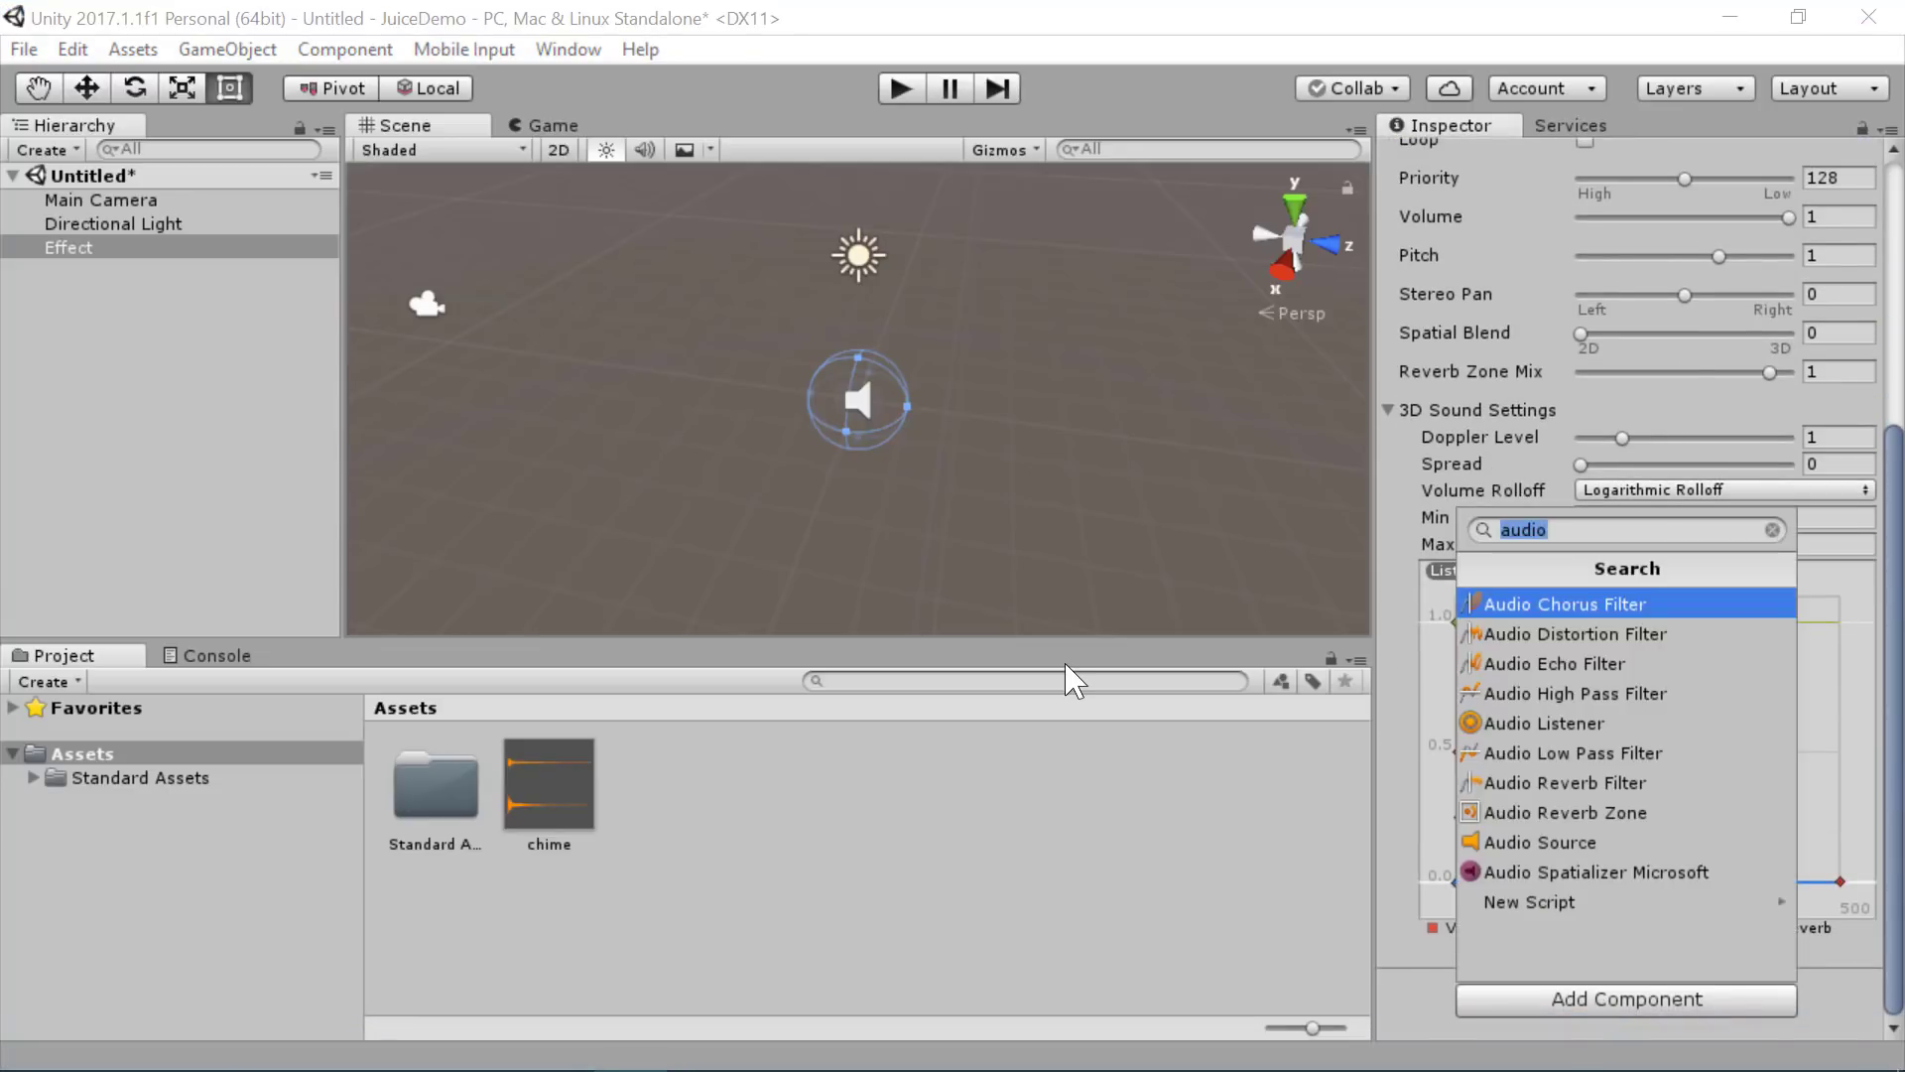
type("partic")
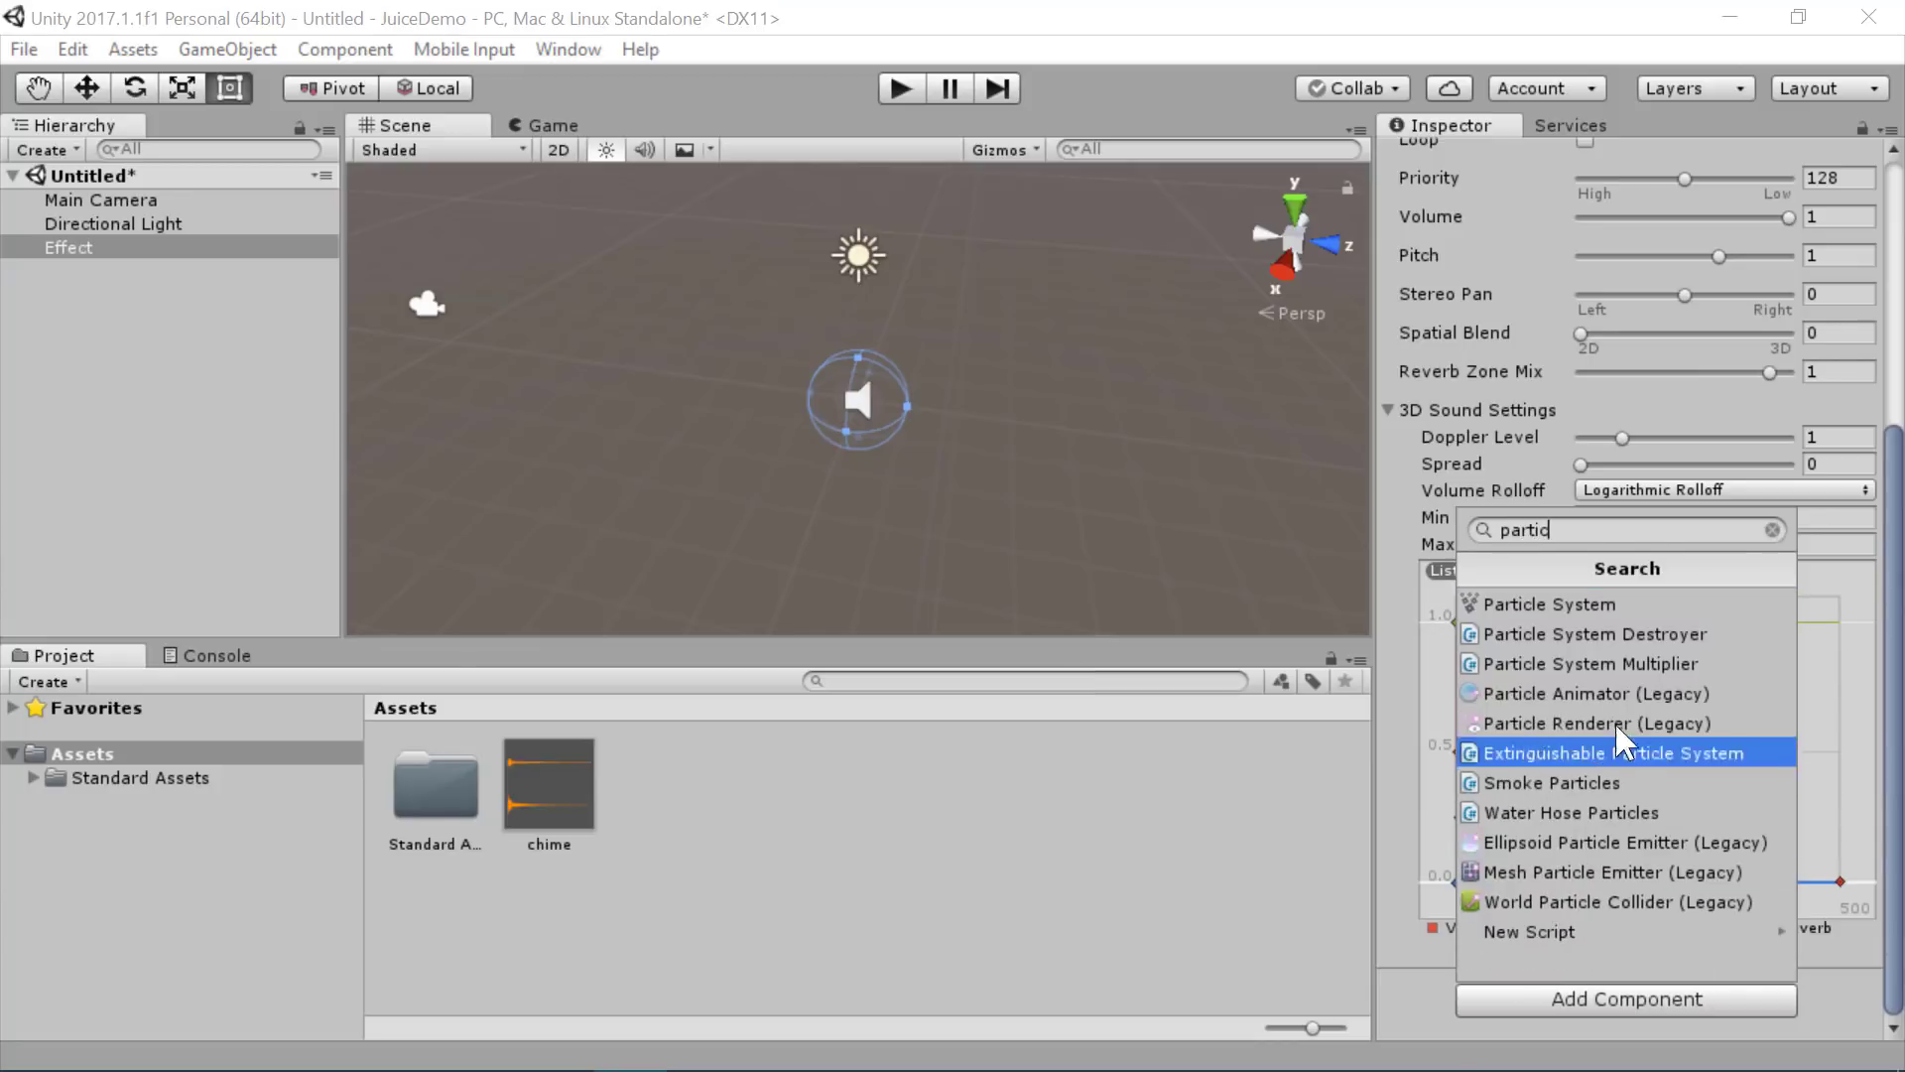
left_click(1572, 605)
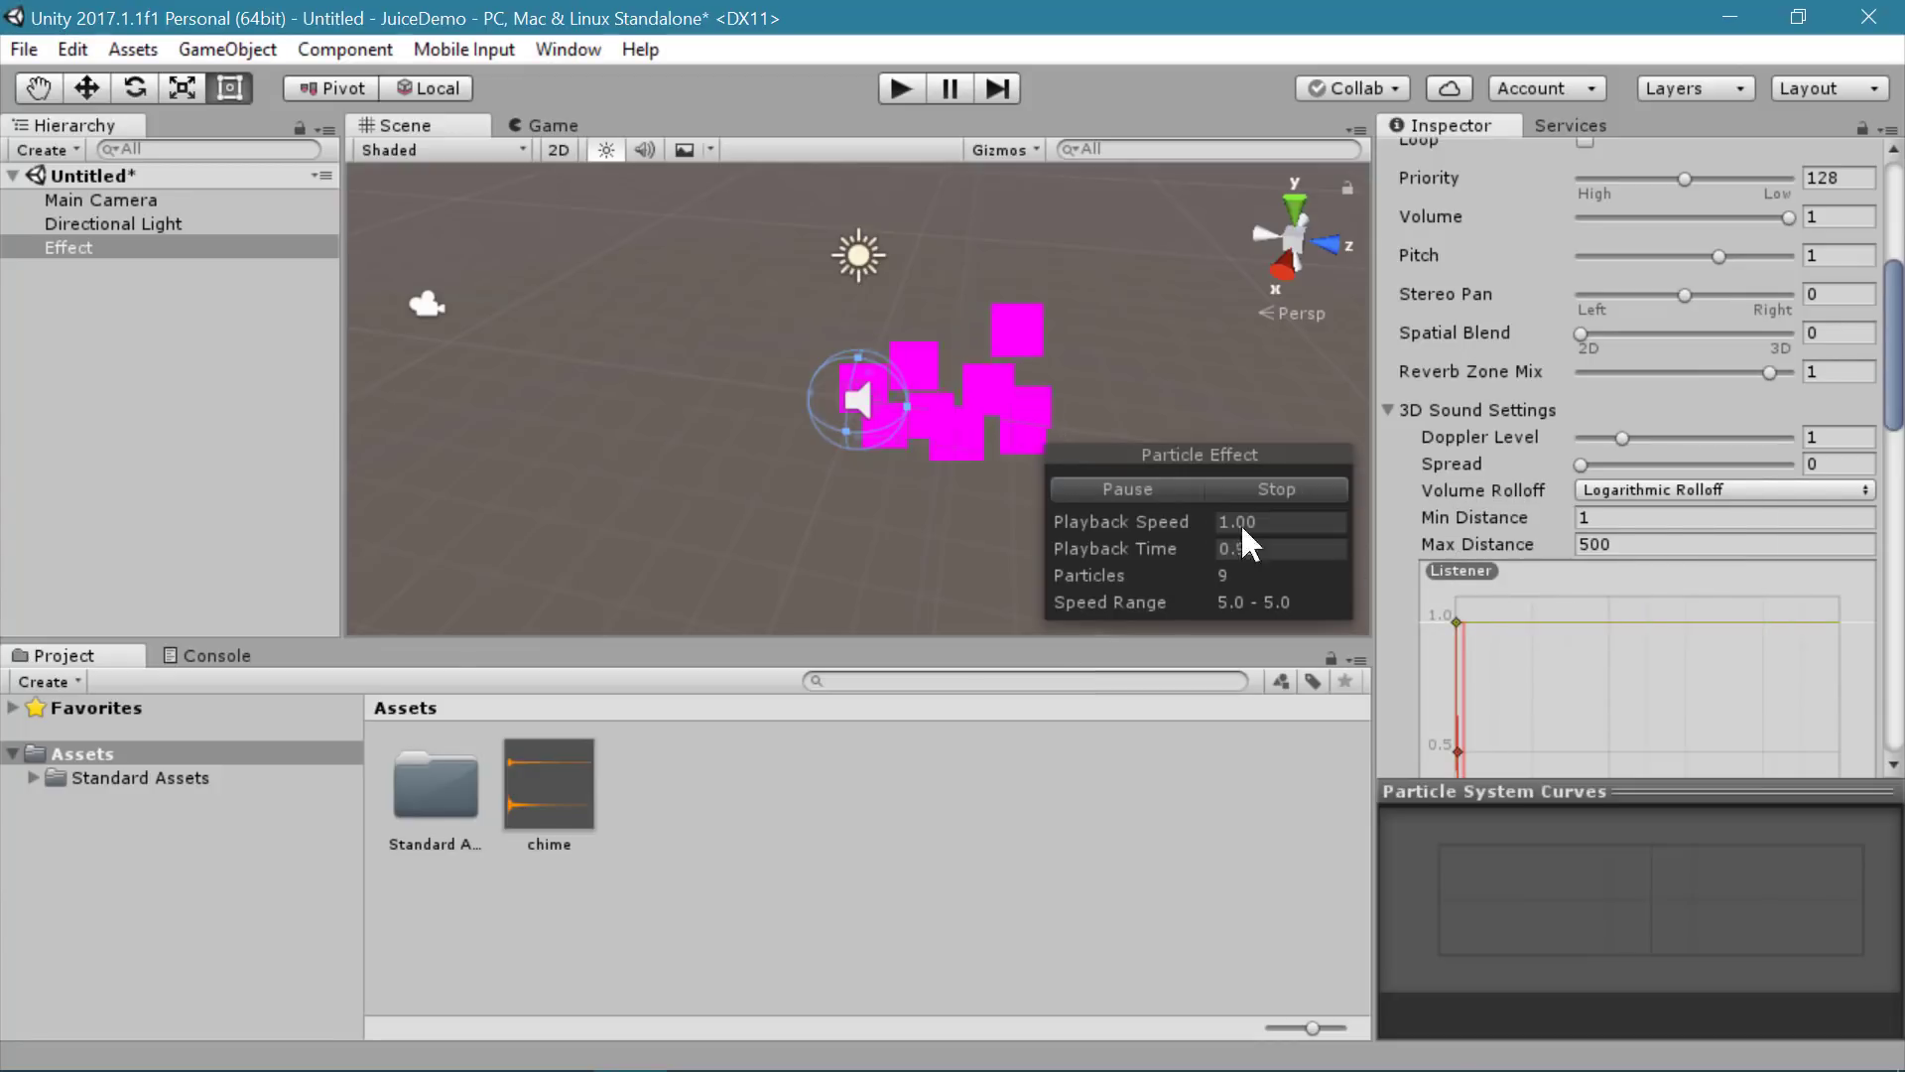
scroll(992, 498, "up", 1)
scroll(986, 503, "up", 5)
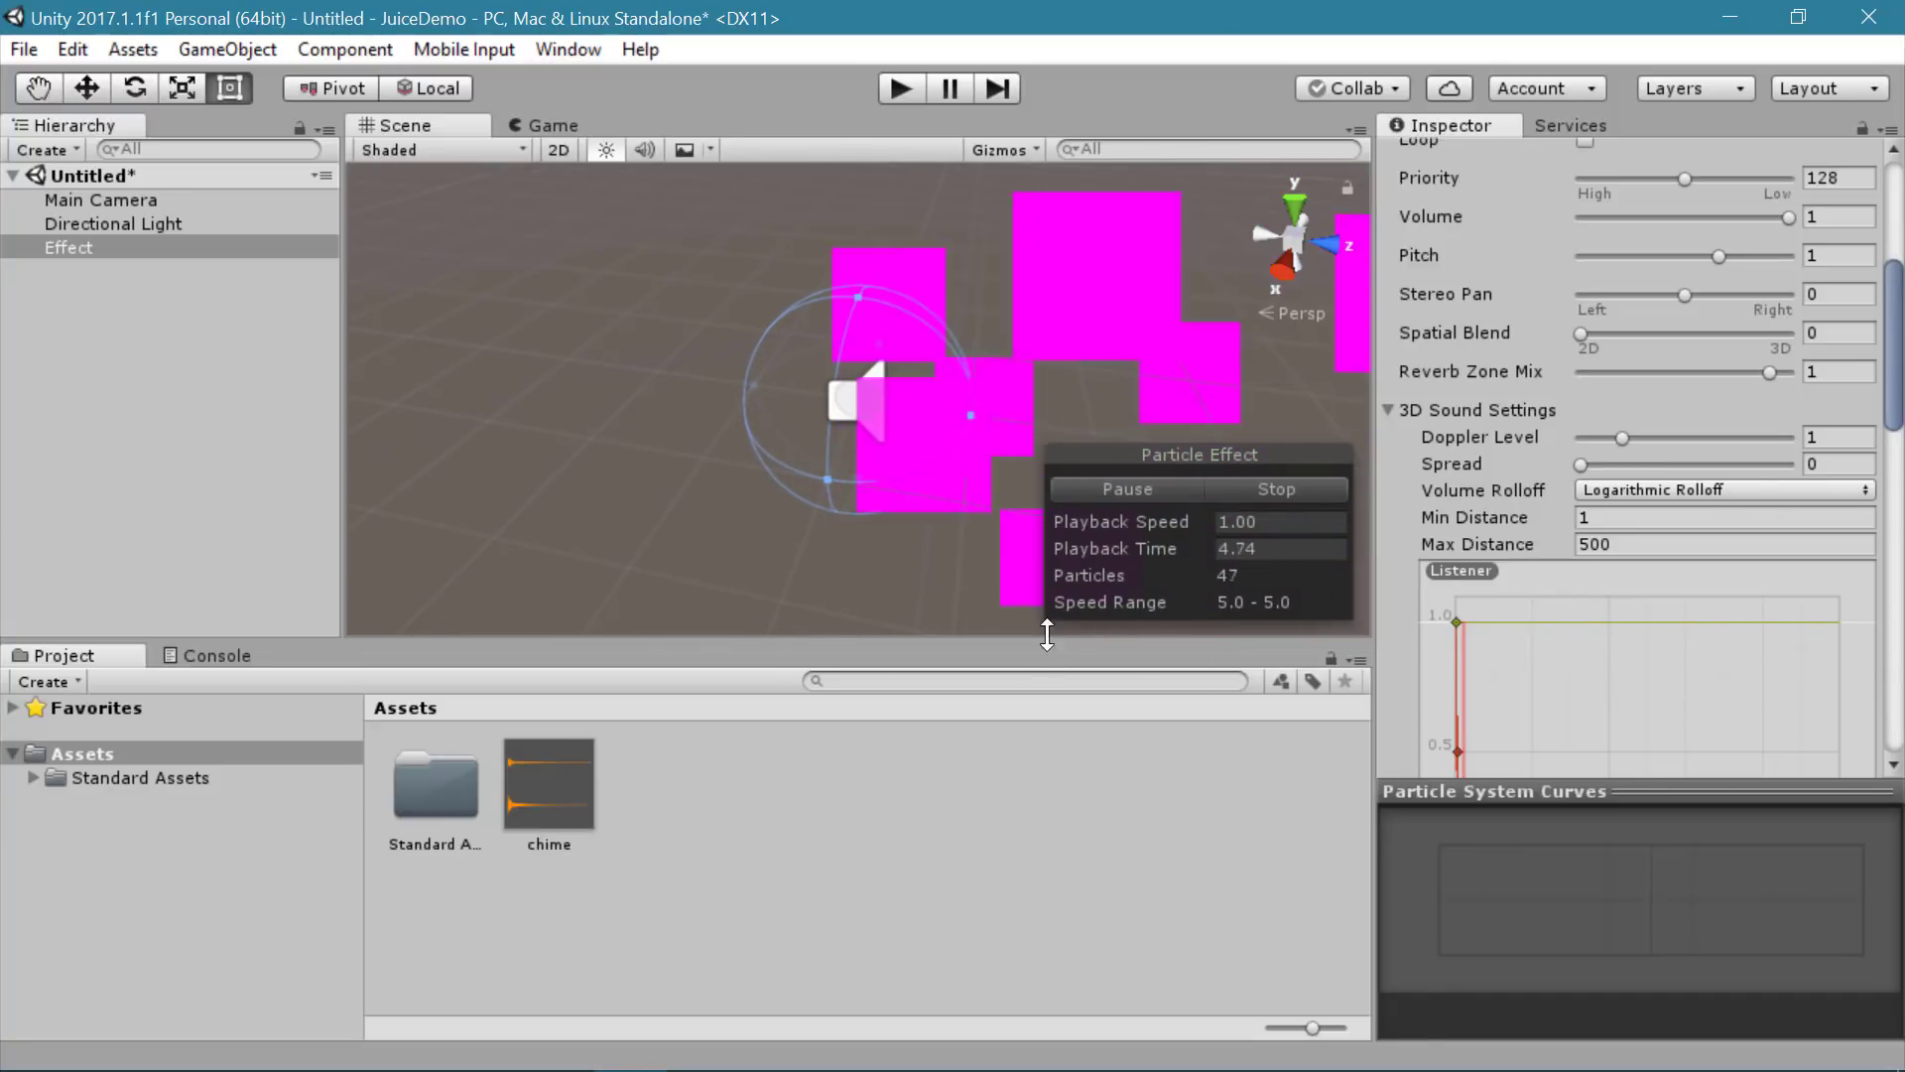
scroll(1665, 766, "down", 5)
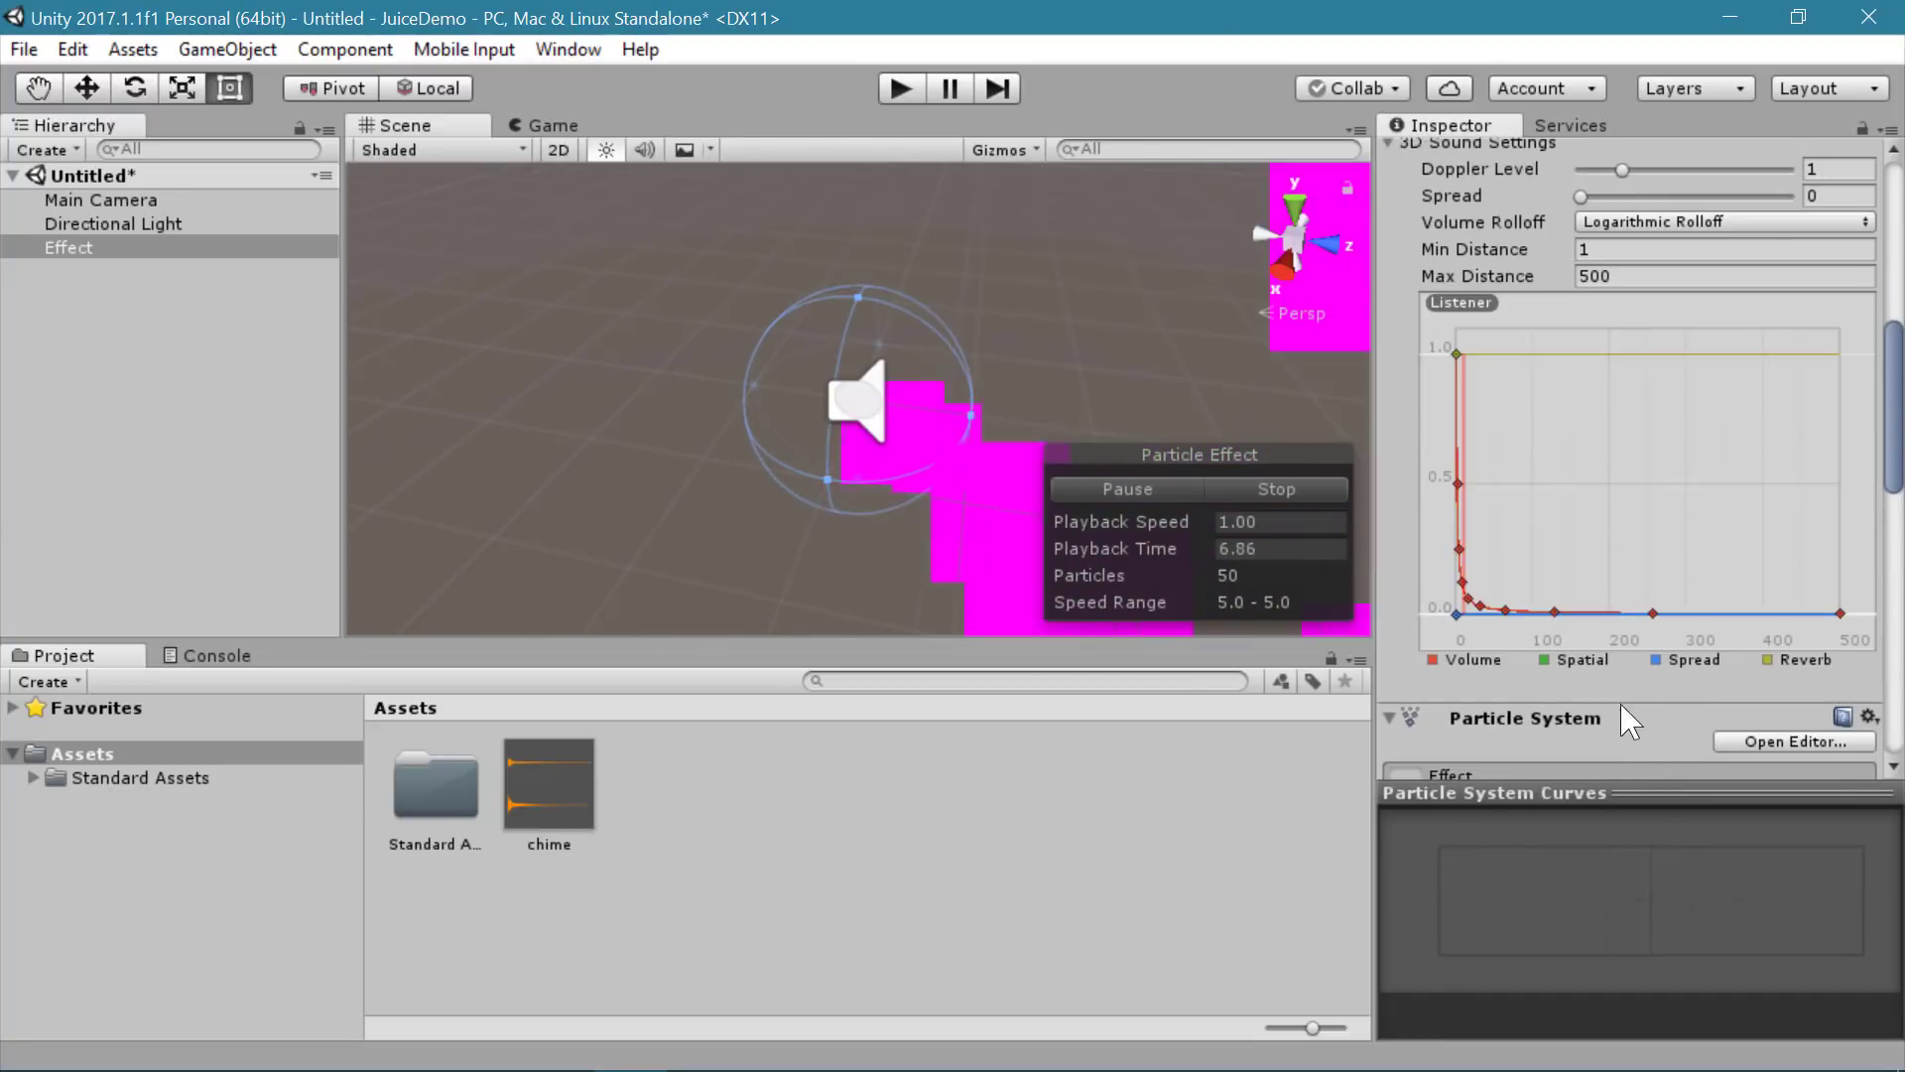
Step: Enlarge the Inspector and expand the Particle System's Renderer module
left_click_drag(1624, 791, 1630, 1030)
scroll(1591, 796, "down", 3)
scroll(1592, 795, "down", 3)
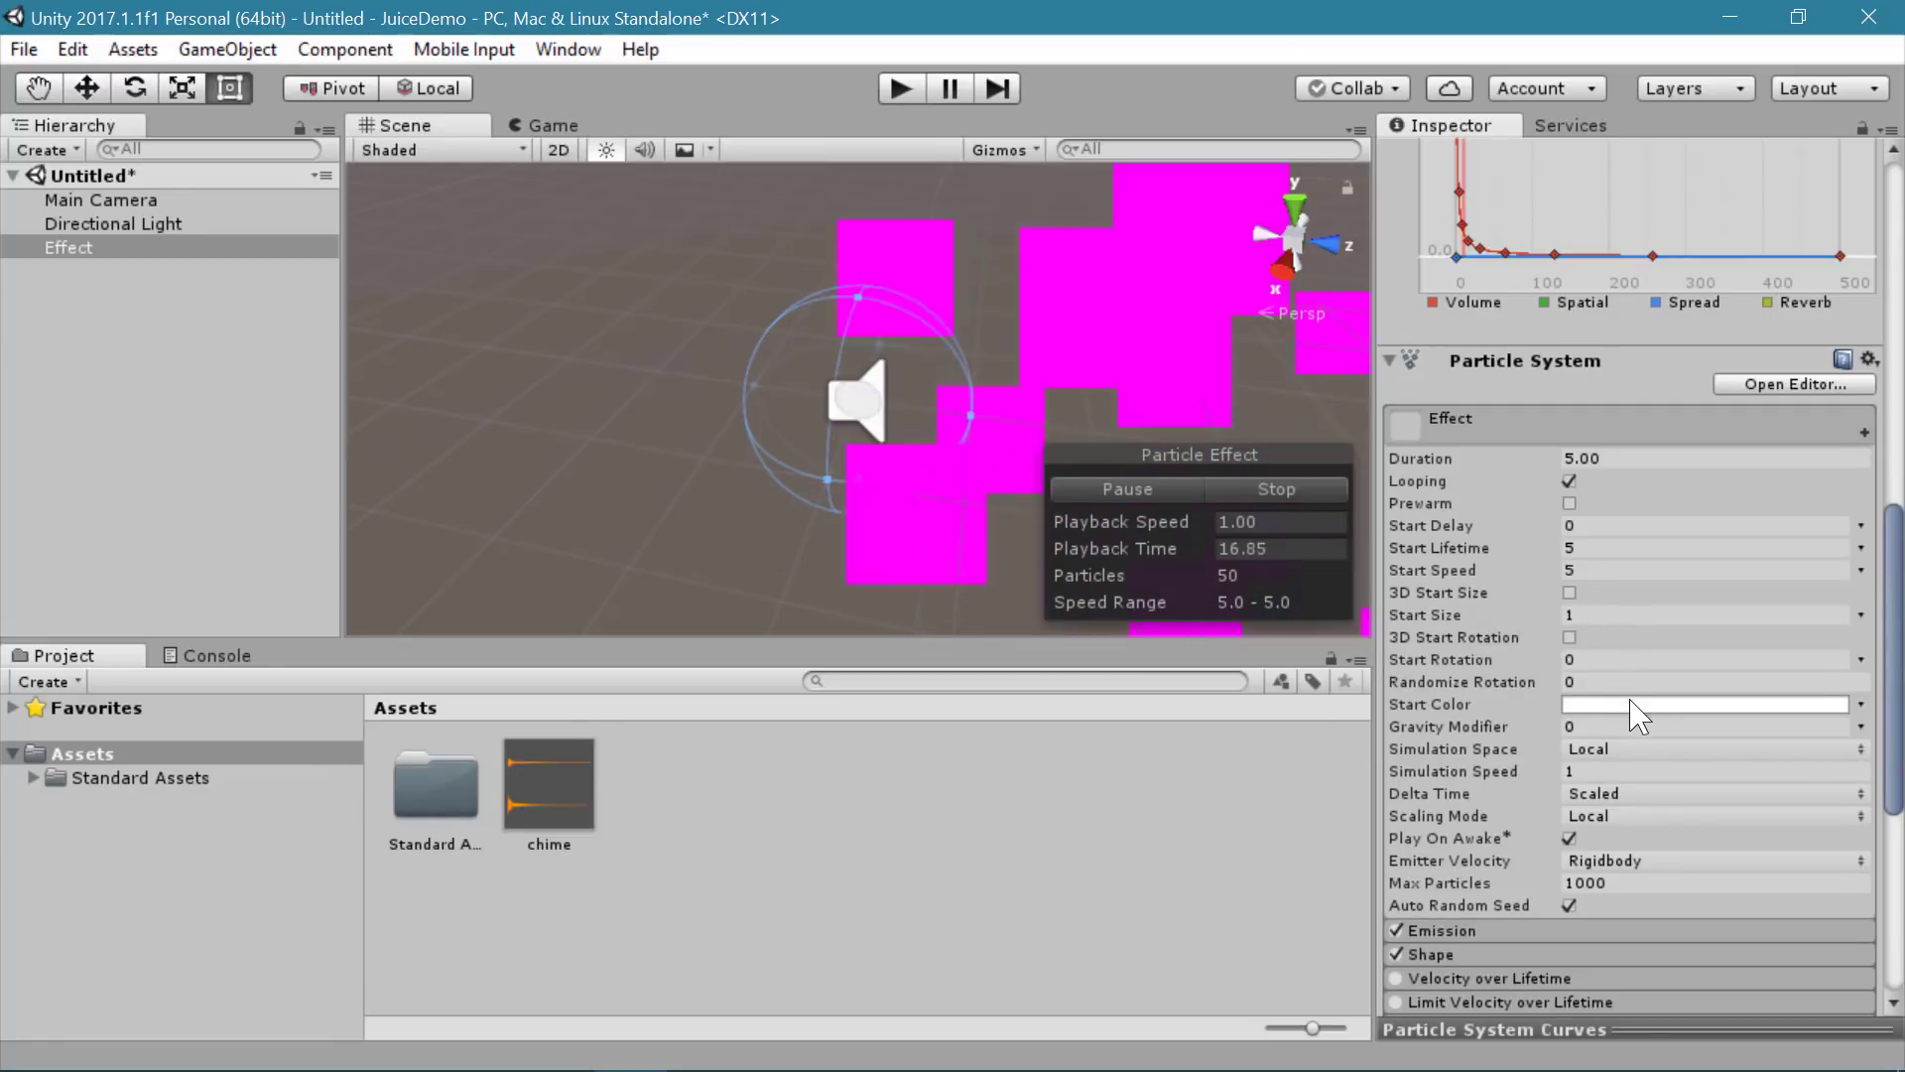
scroll(1637, 702, "down", 2)
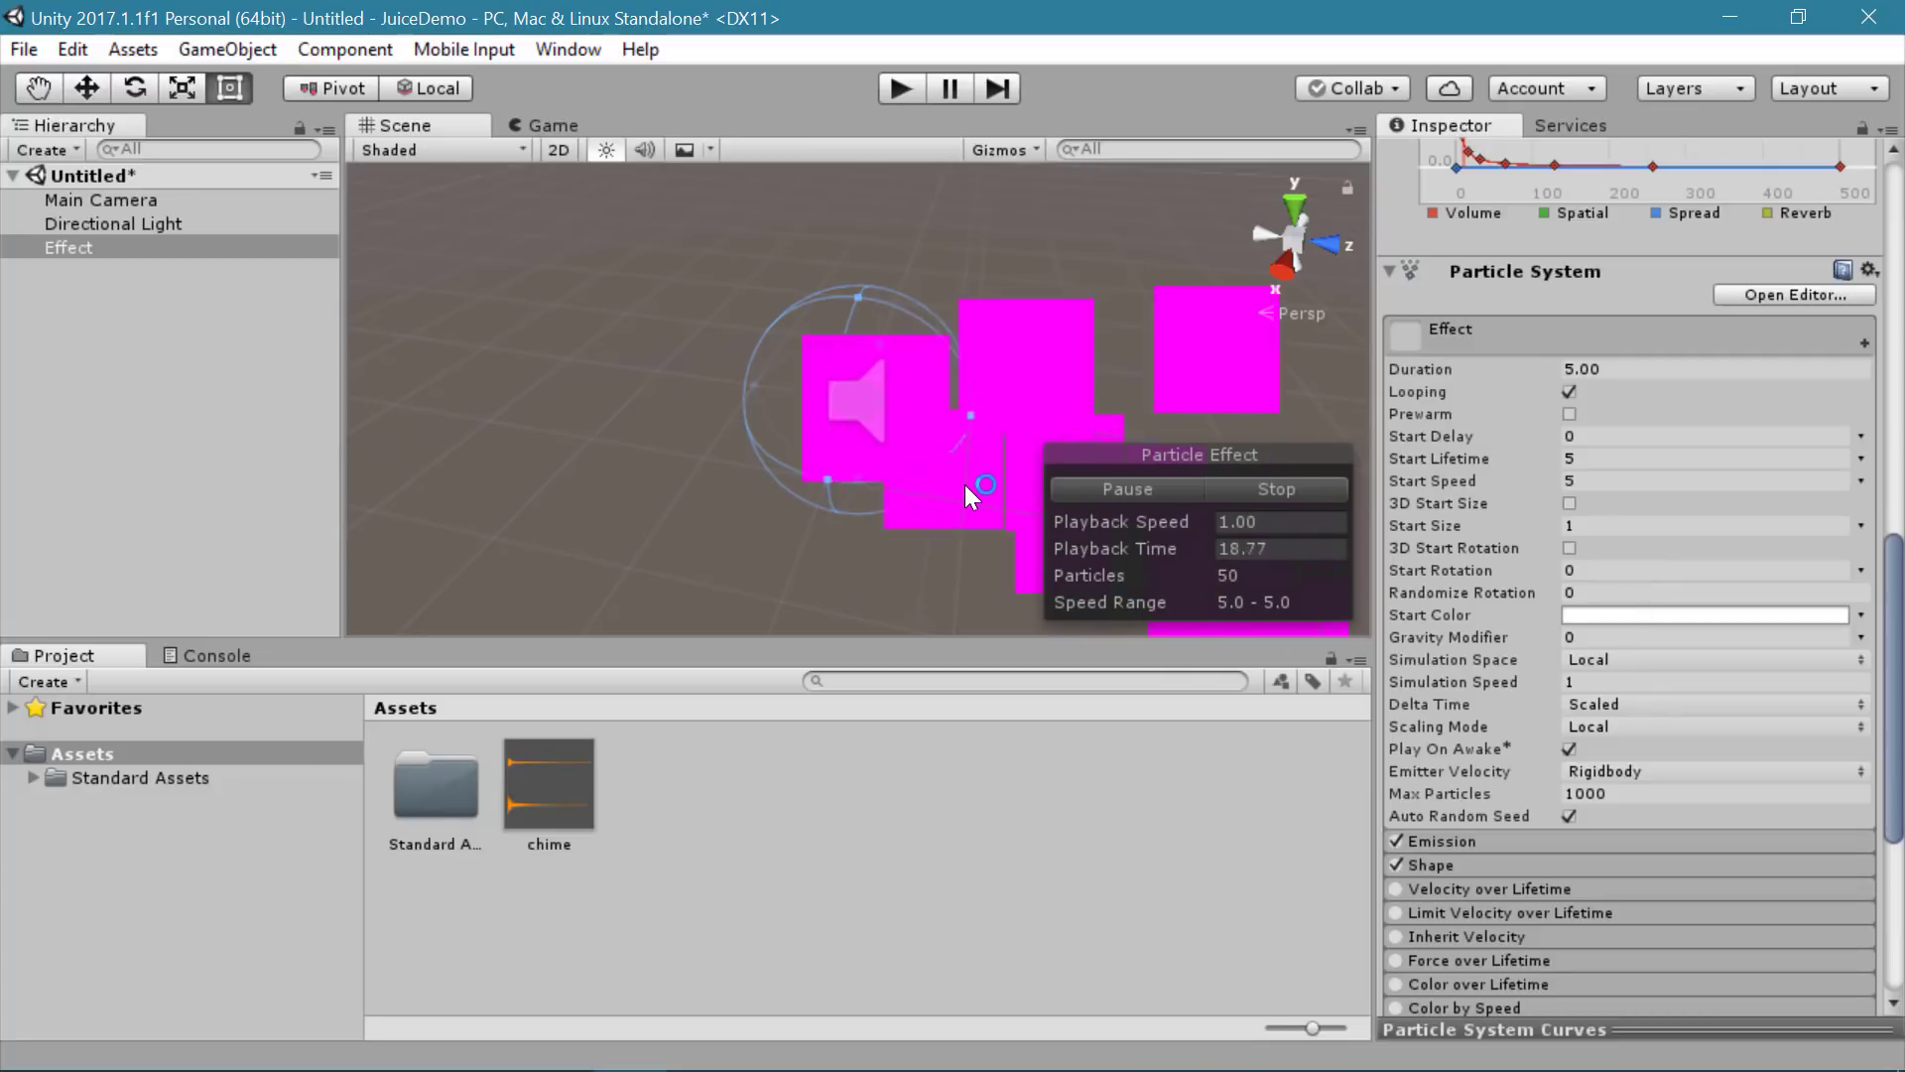
scroll(1730, 715, "down", 8)
scroll(1713, 760, "up", 2)
scroll(1519, 918, "down", 2)
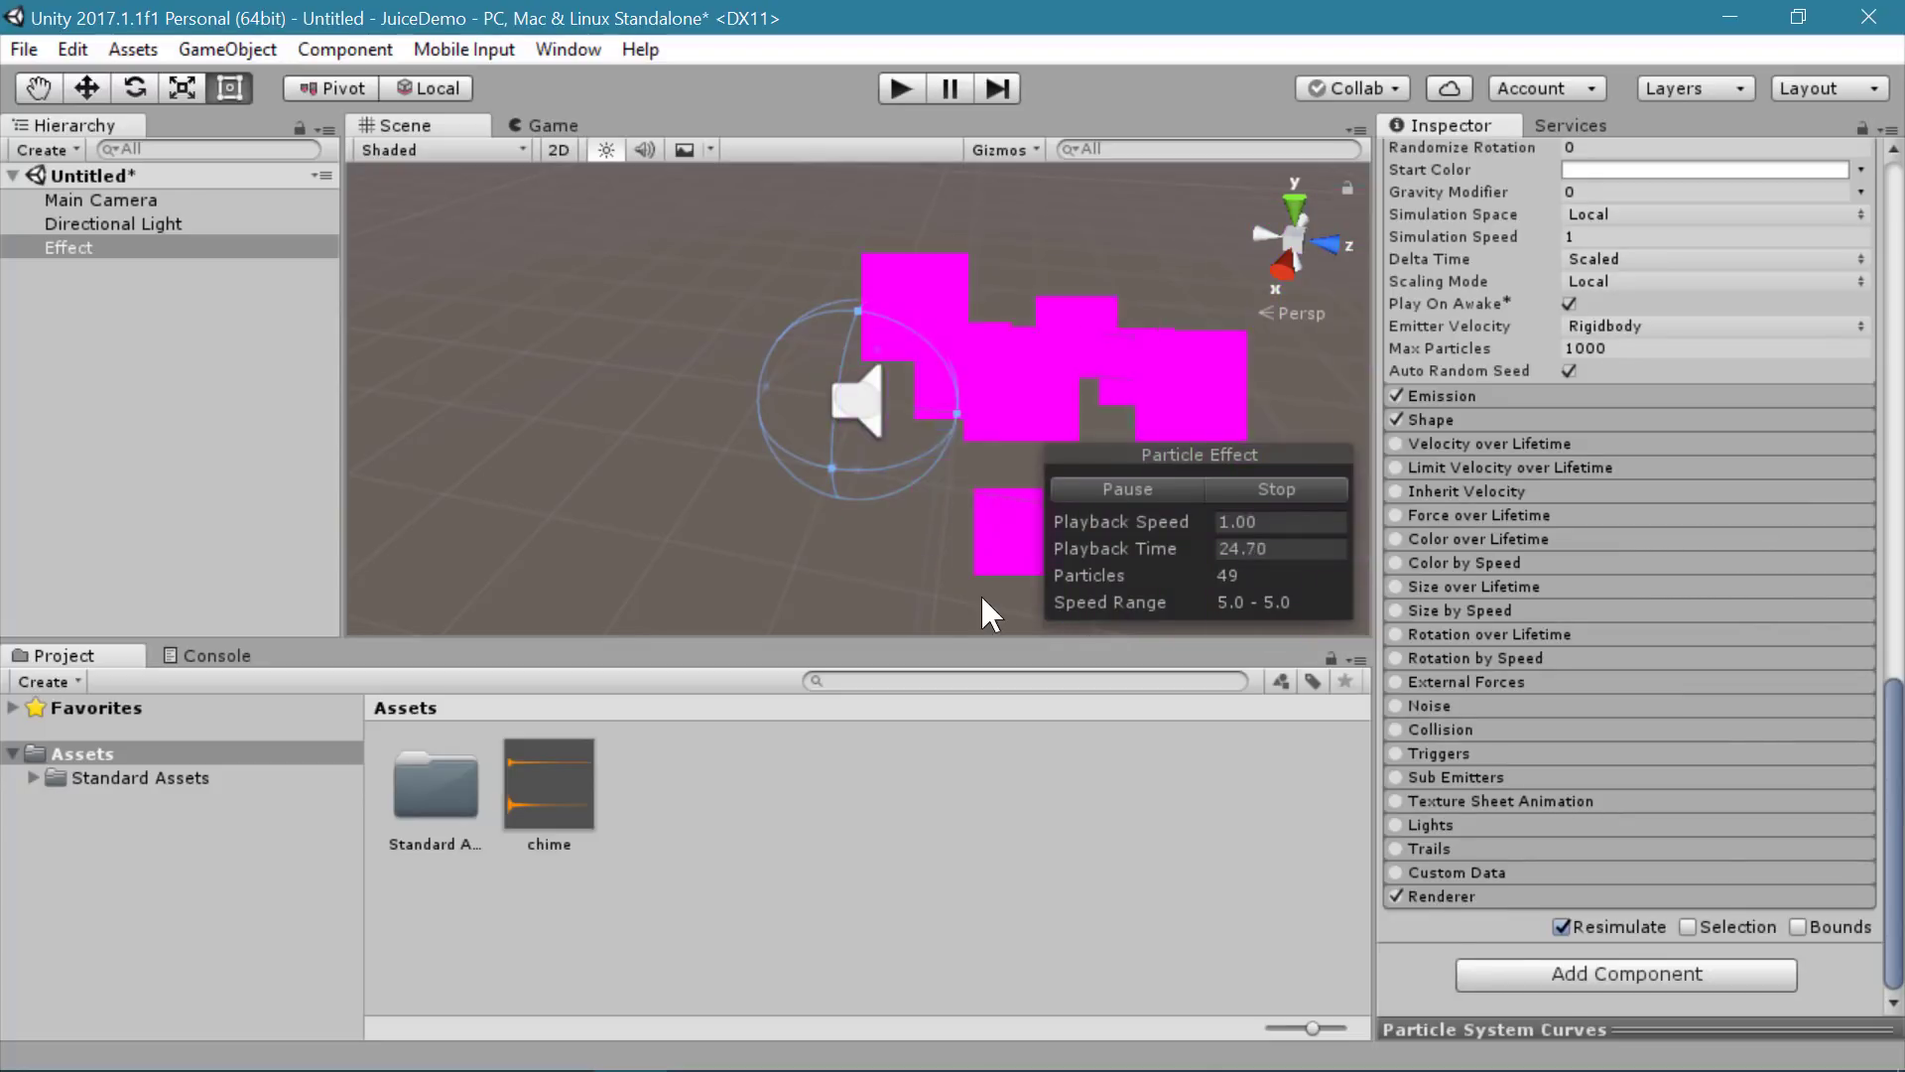
left_click(1474, 896)
scroll(1496, 858, "down", 6)
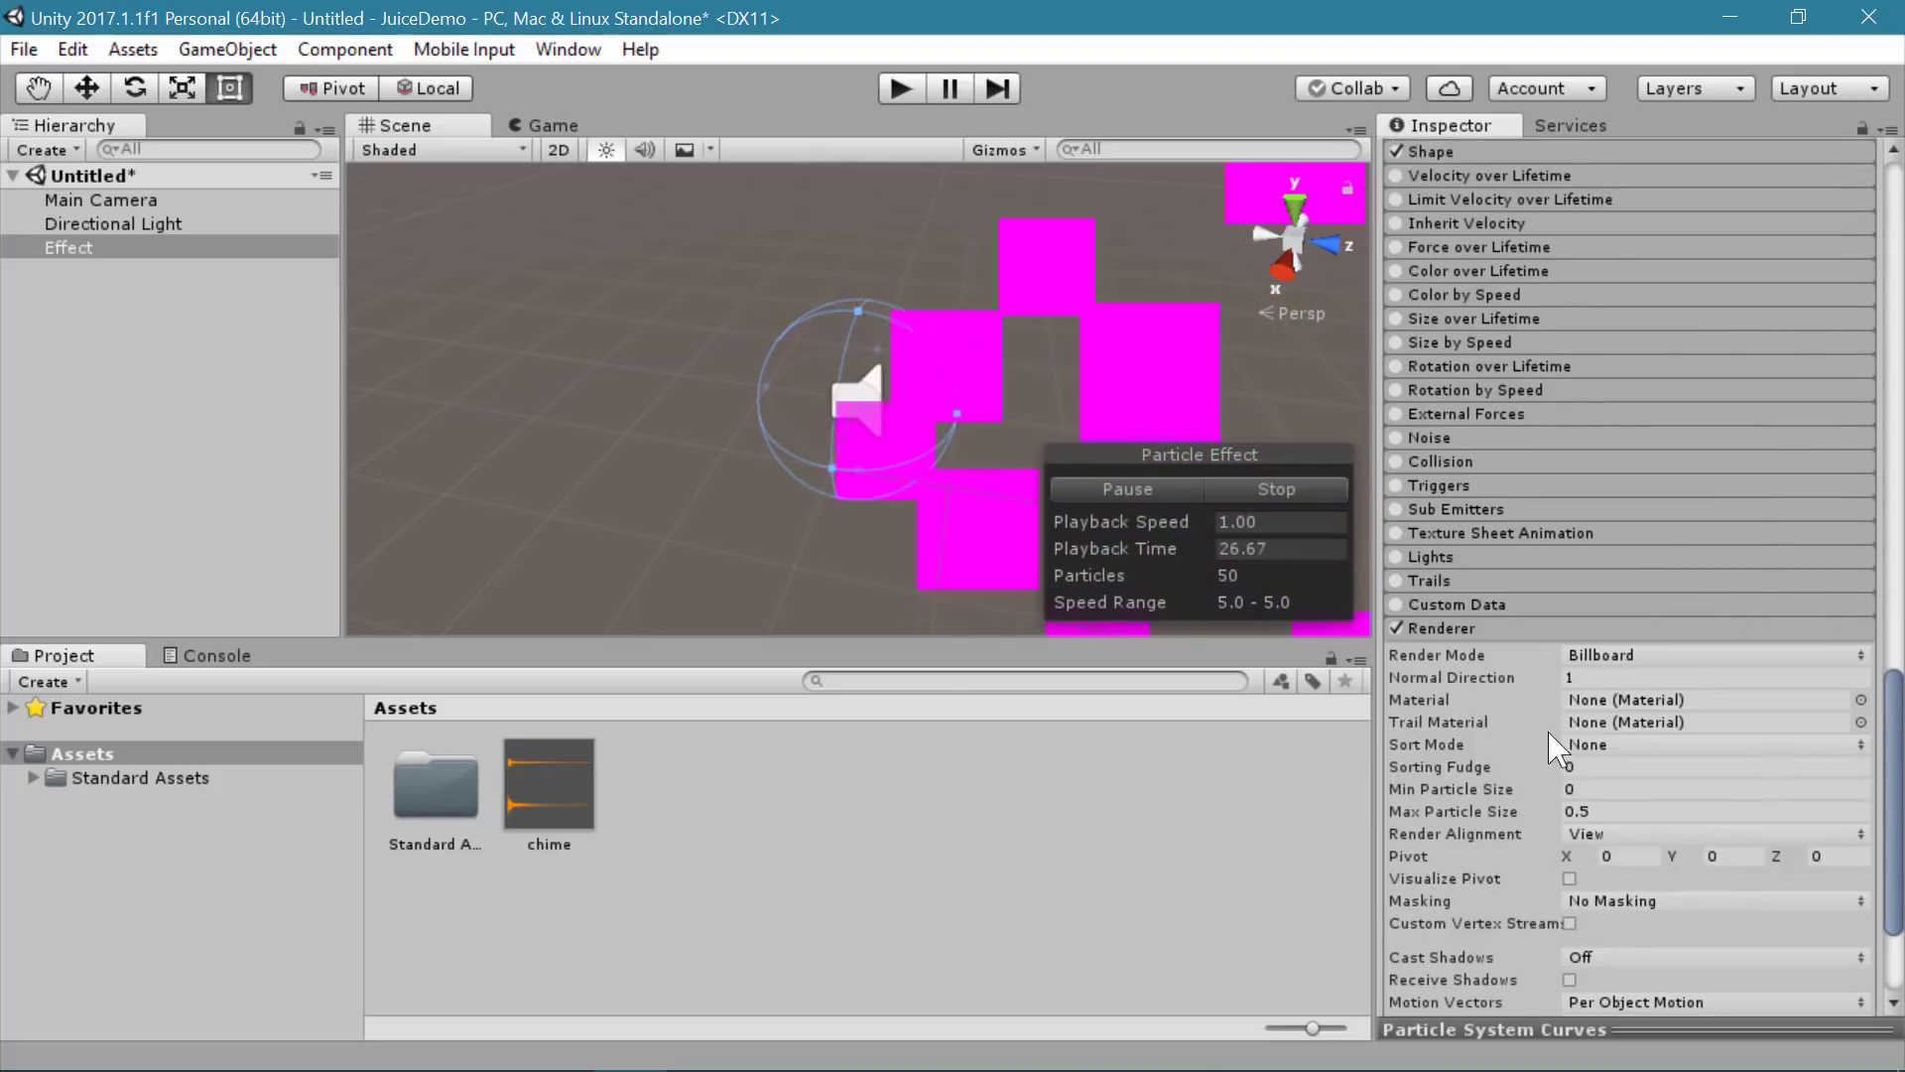
Step: Set the Renderer material to ParticleFirework after previewing ParticleFirecloud and ParticleFlameLicks
left_click(1862, 701)
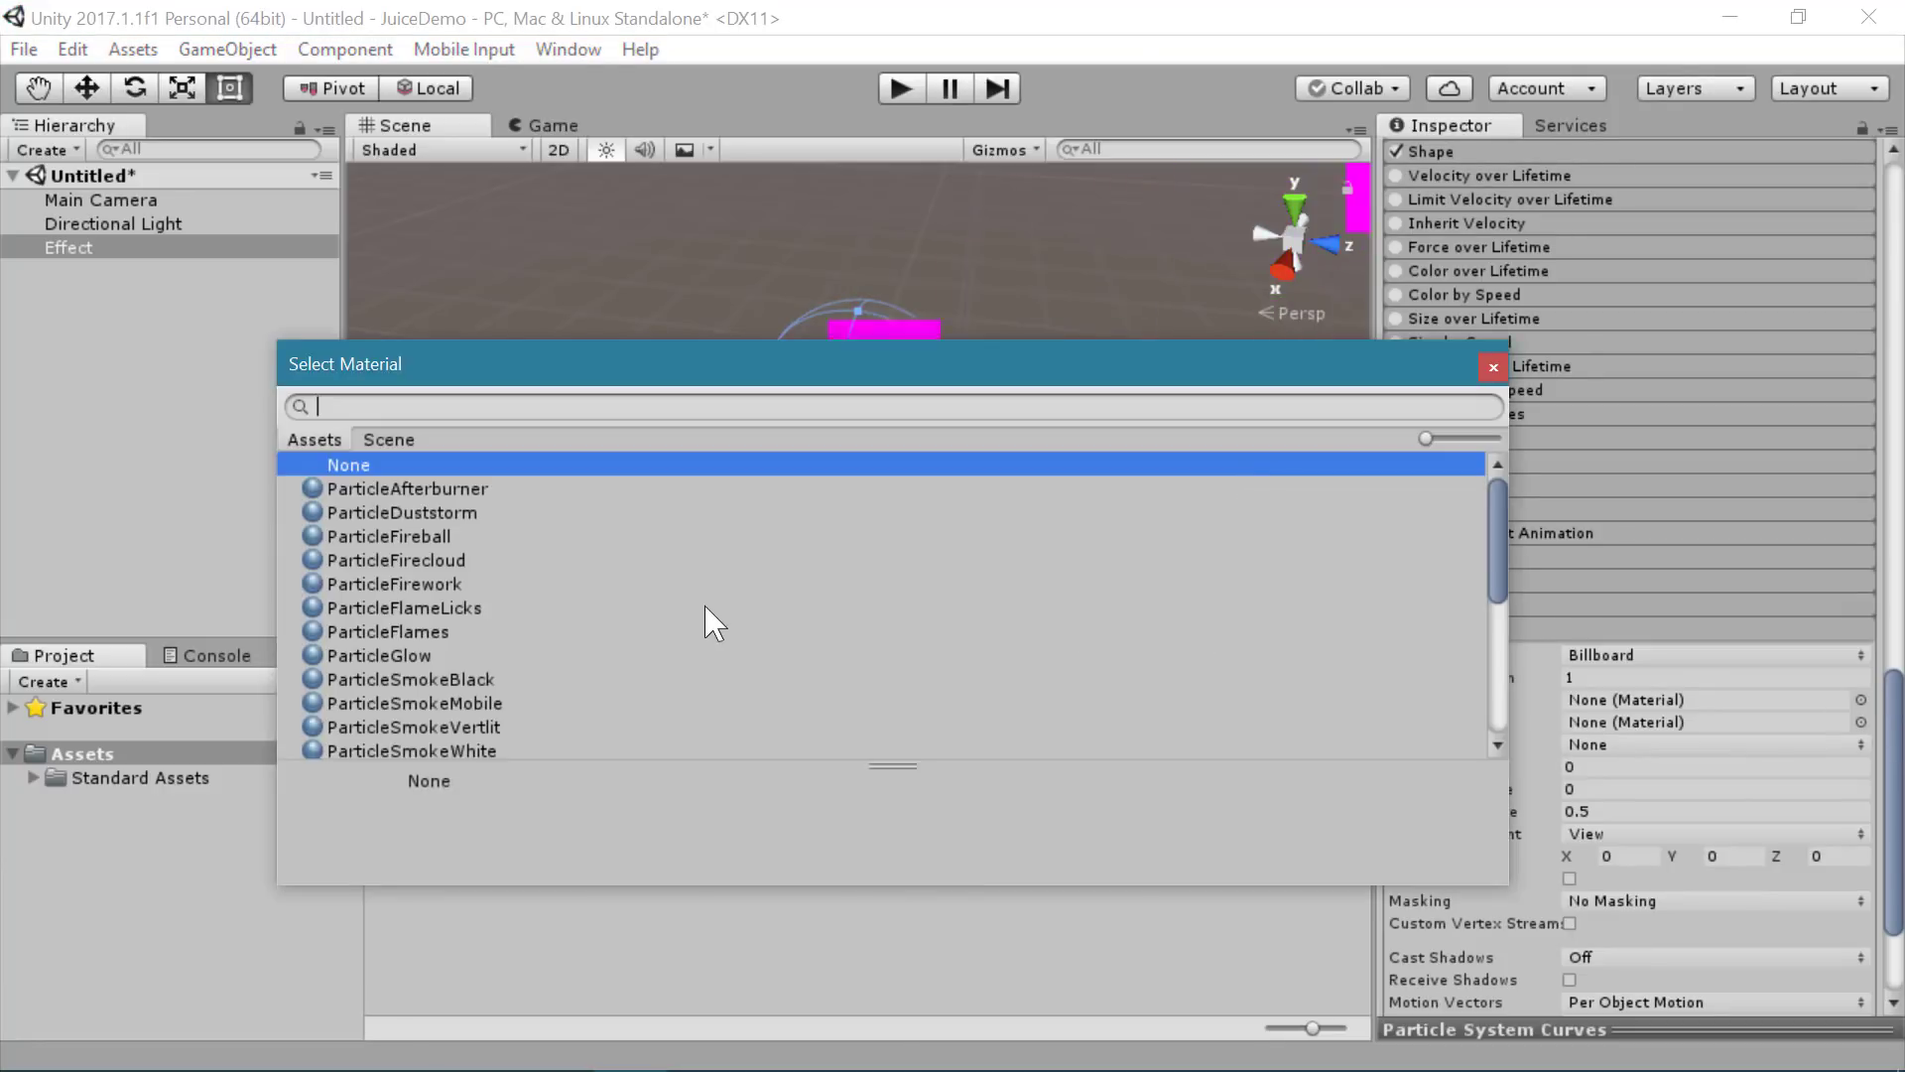
scroll(429, 549, "down", 8)
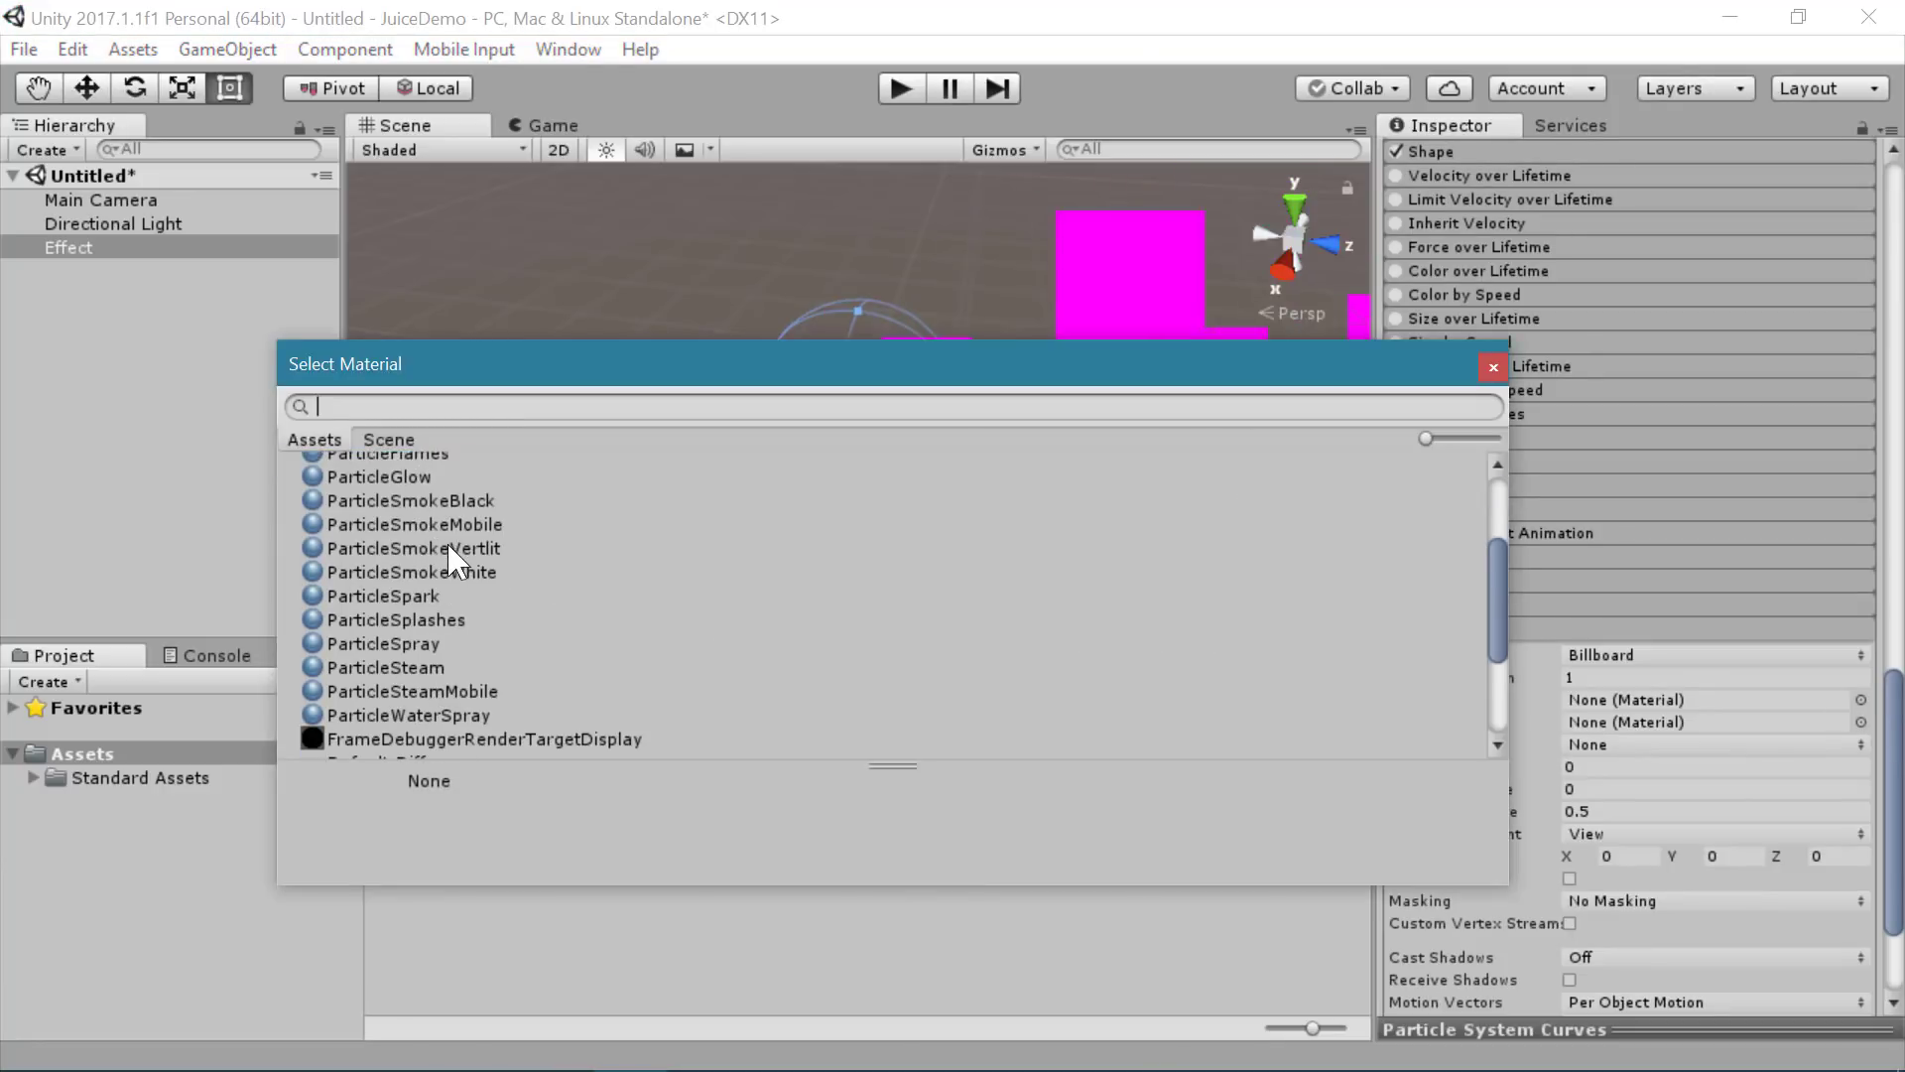
scroll(457, 562, "up", 8)
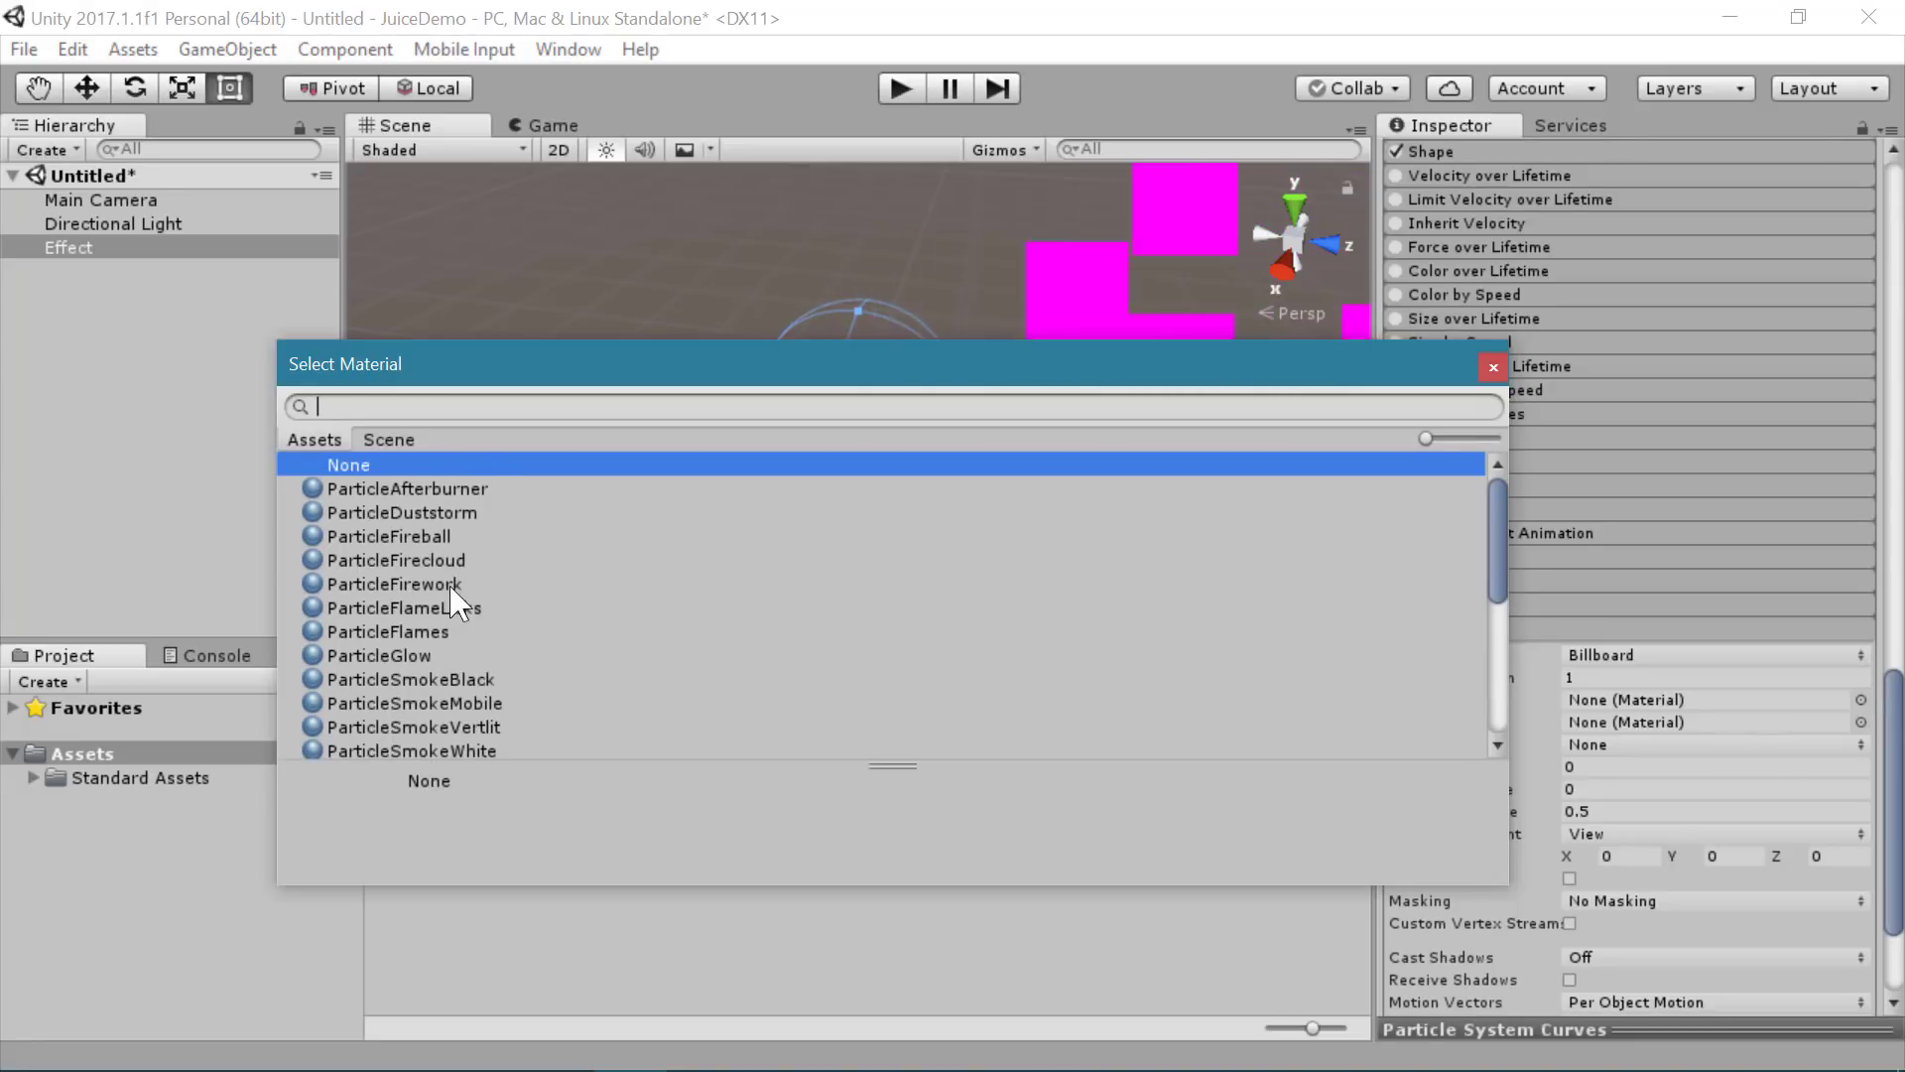
left_click(397, 583)
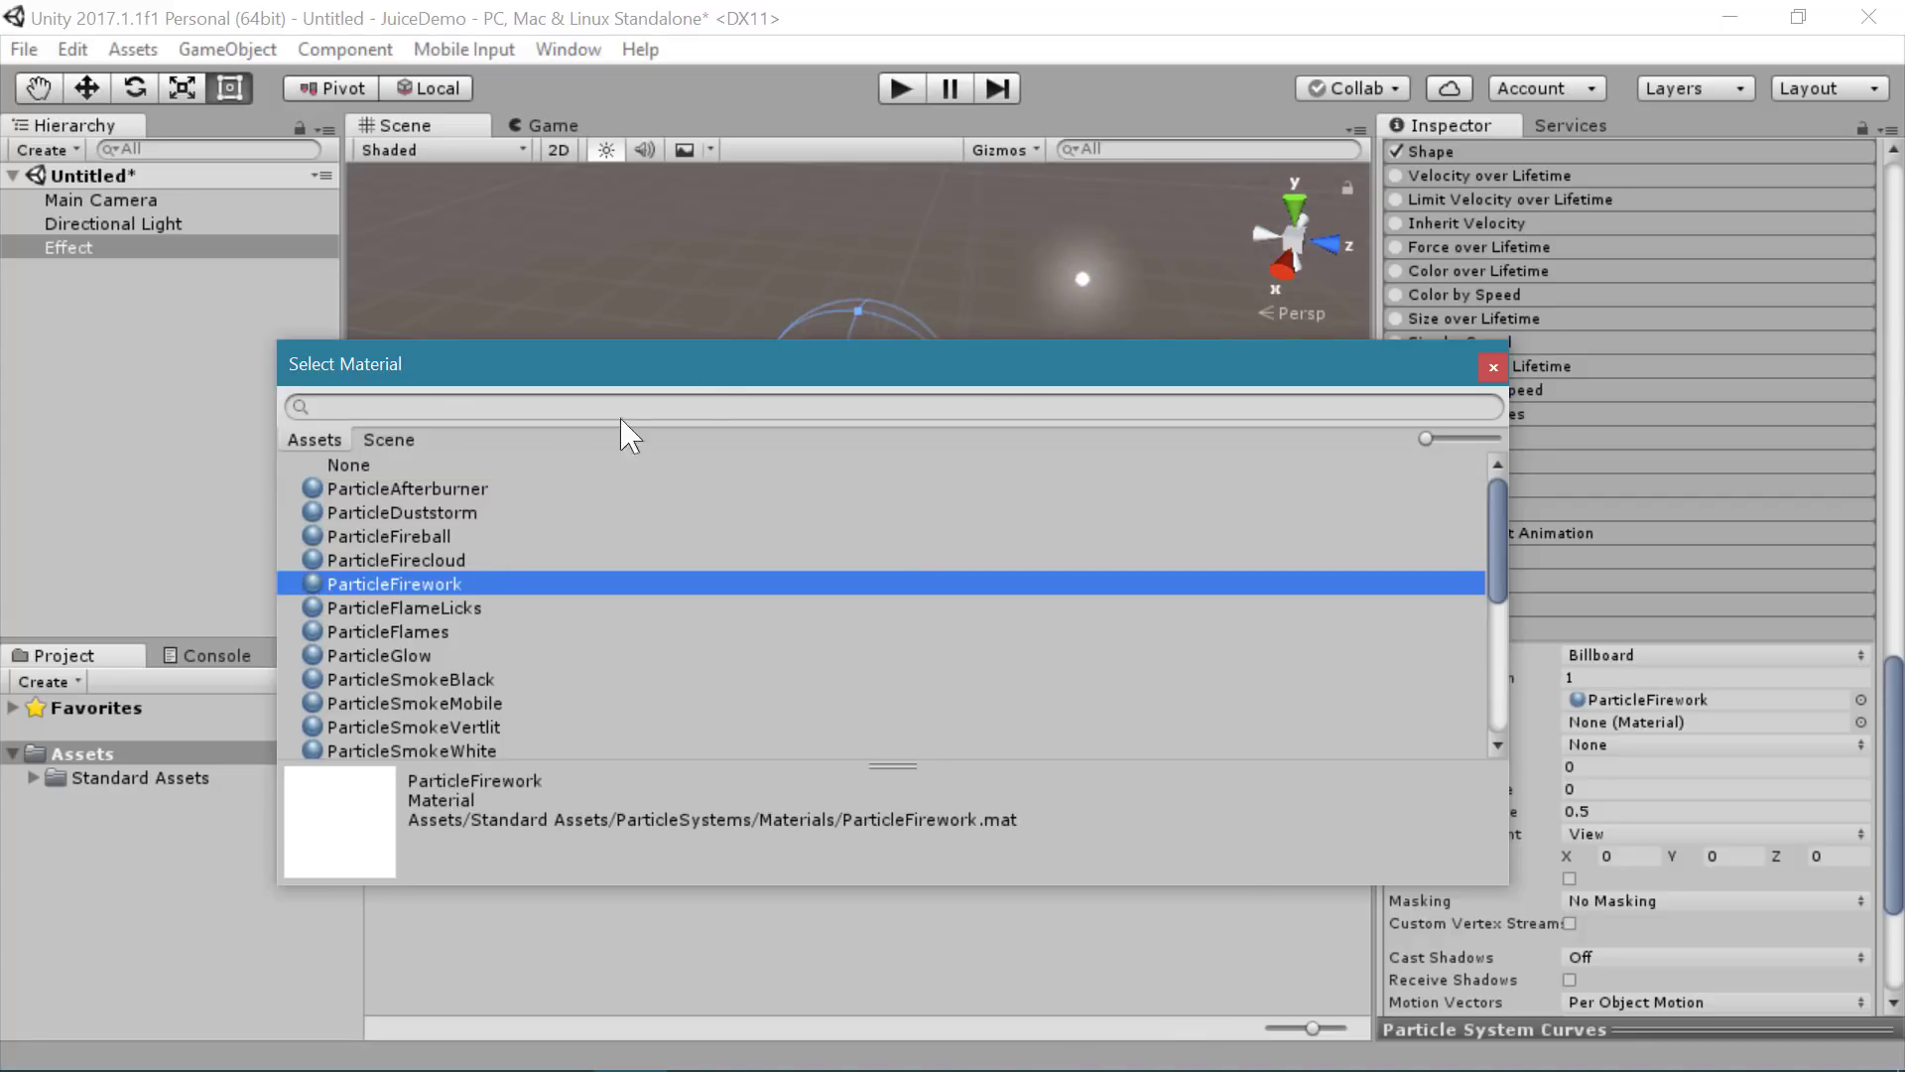
left_click_drag(724, 383, 715, 545)
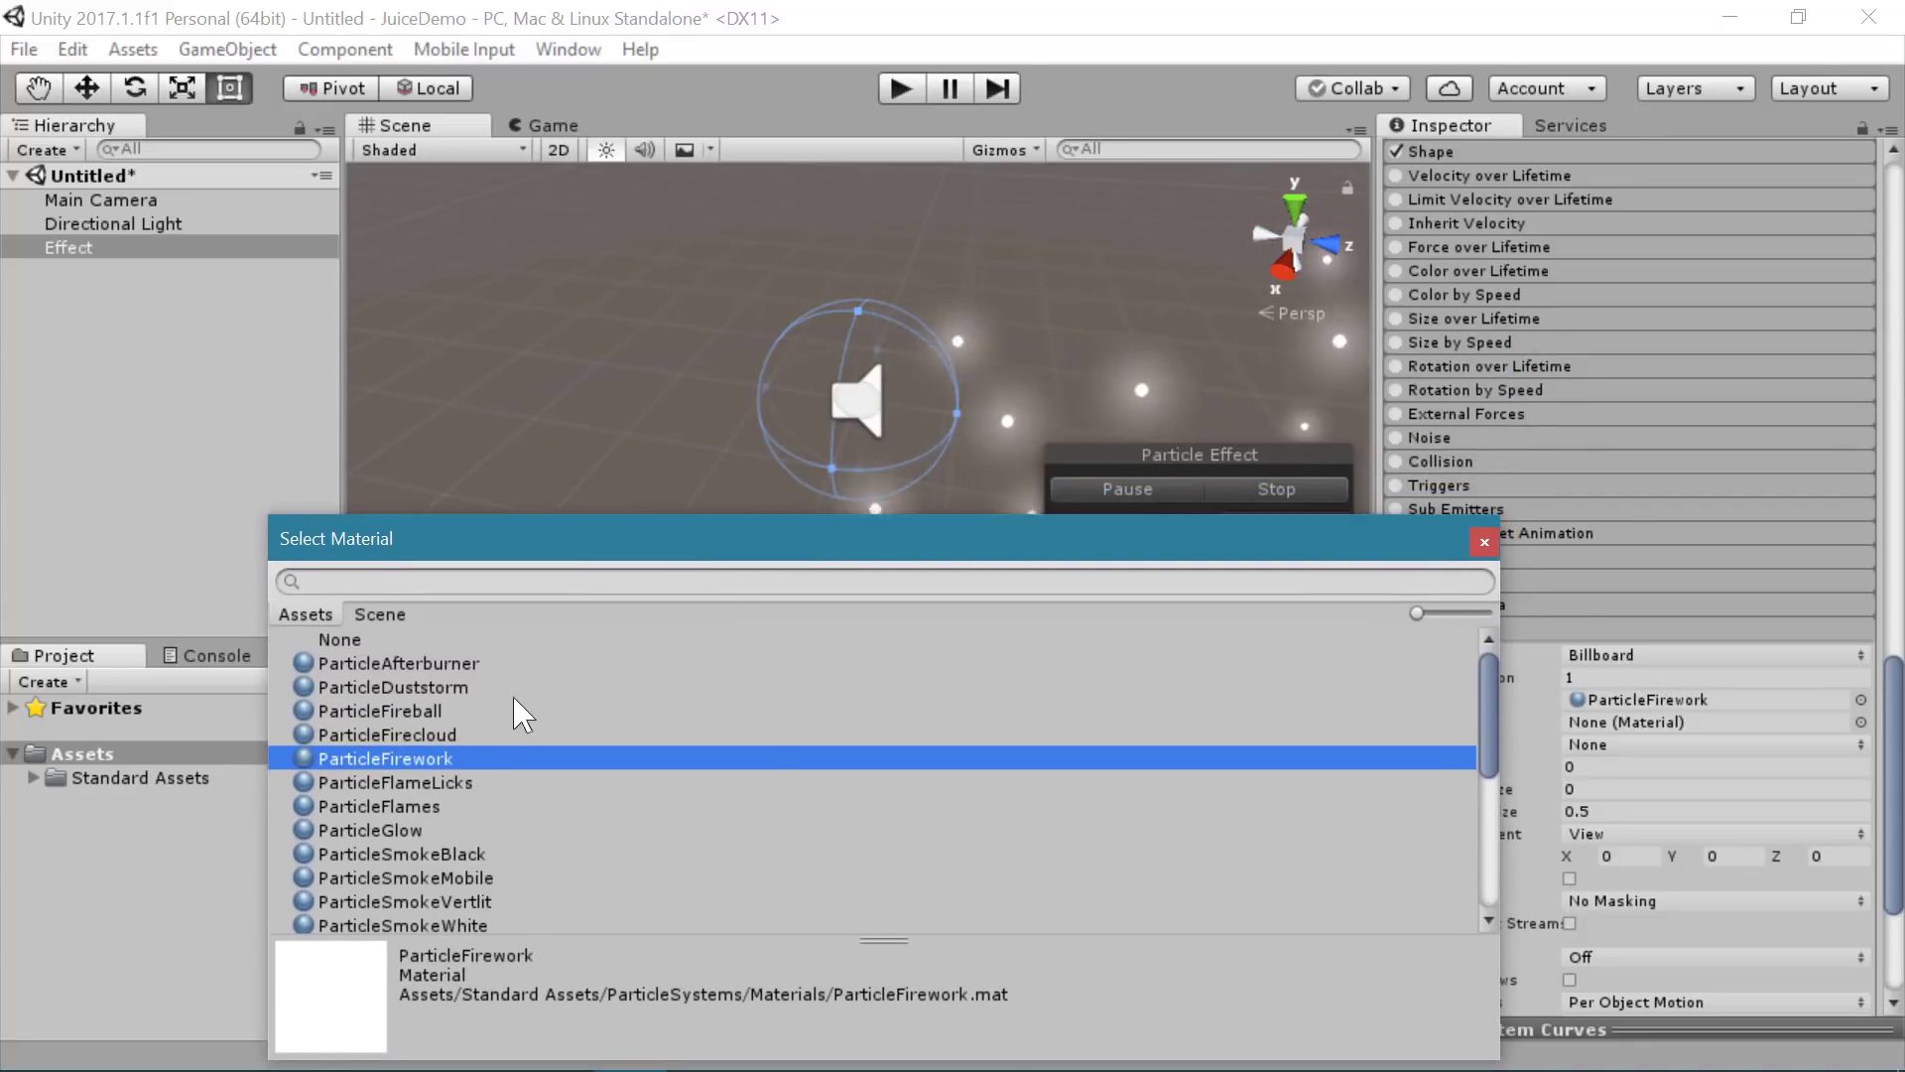
key("Up")
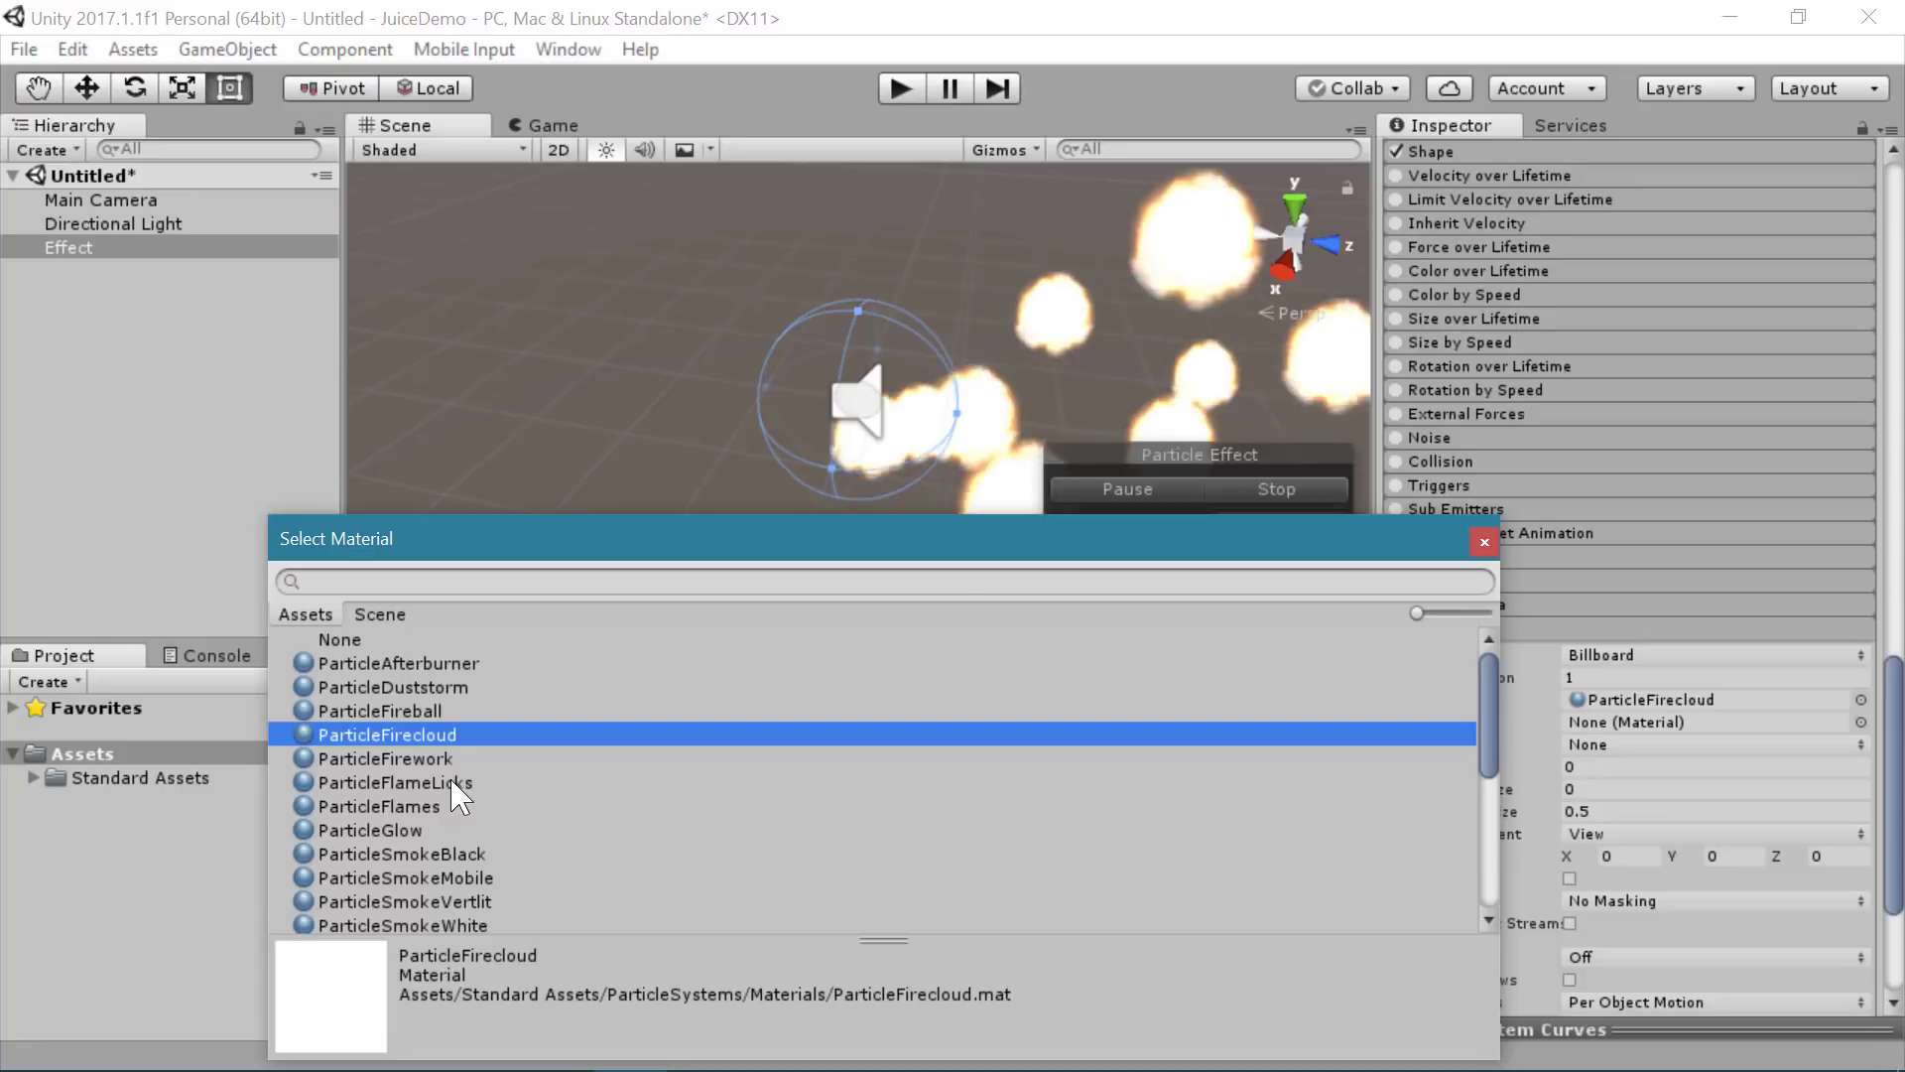
key("Down")
key("Down")
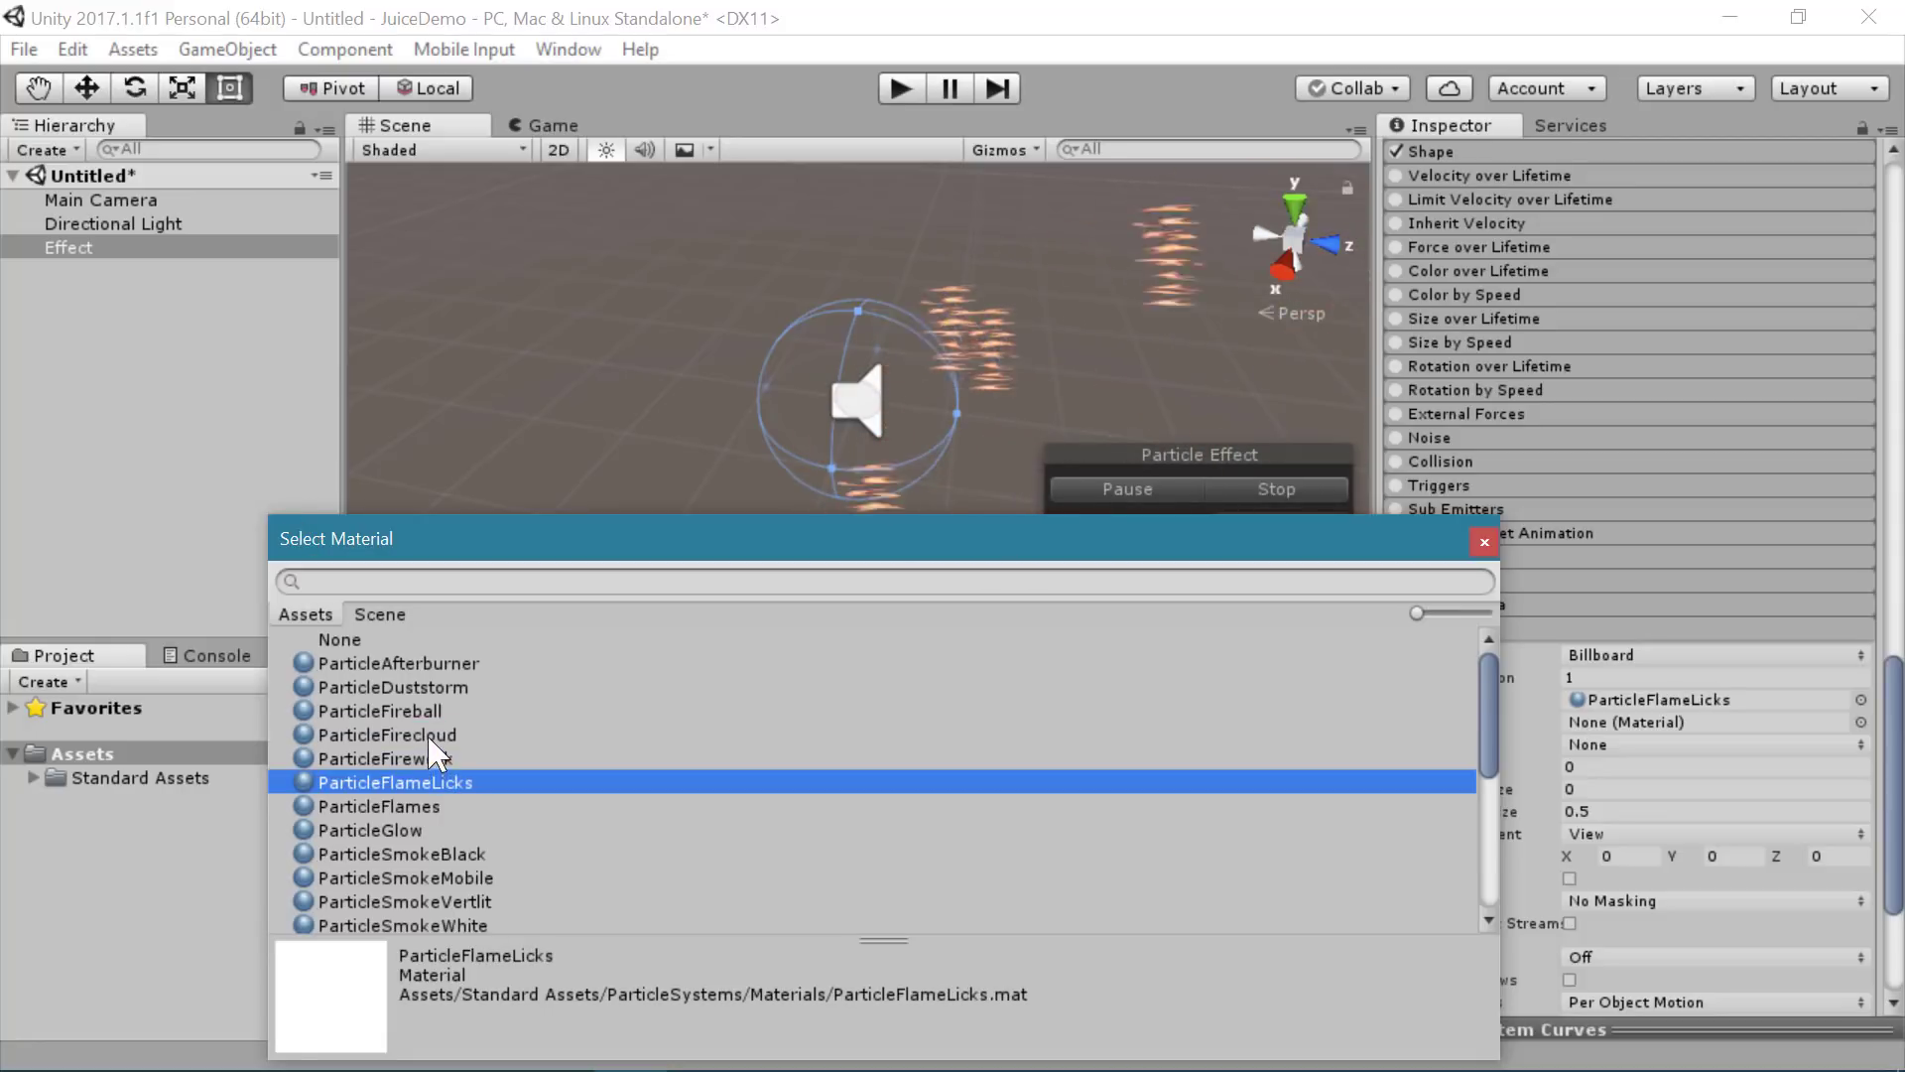
key("Up")
key("Up")
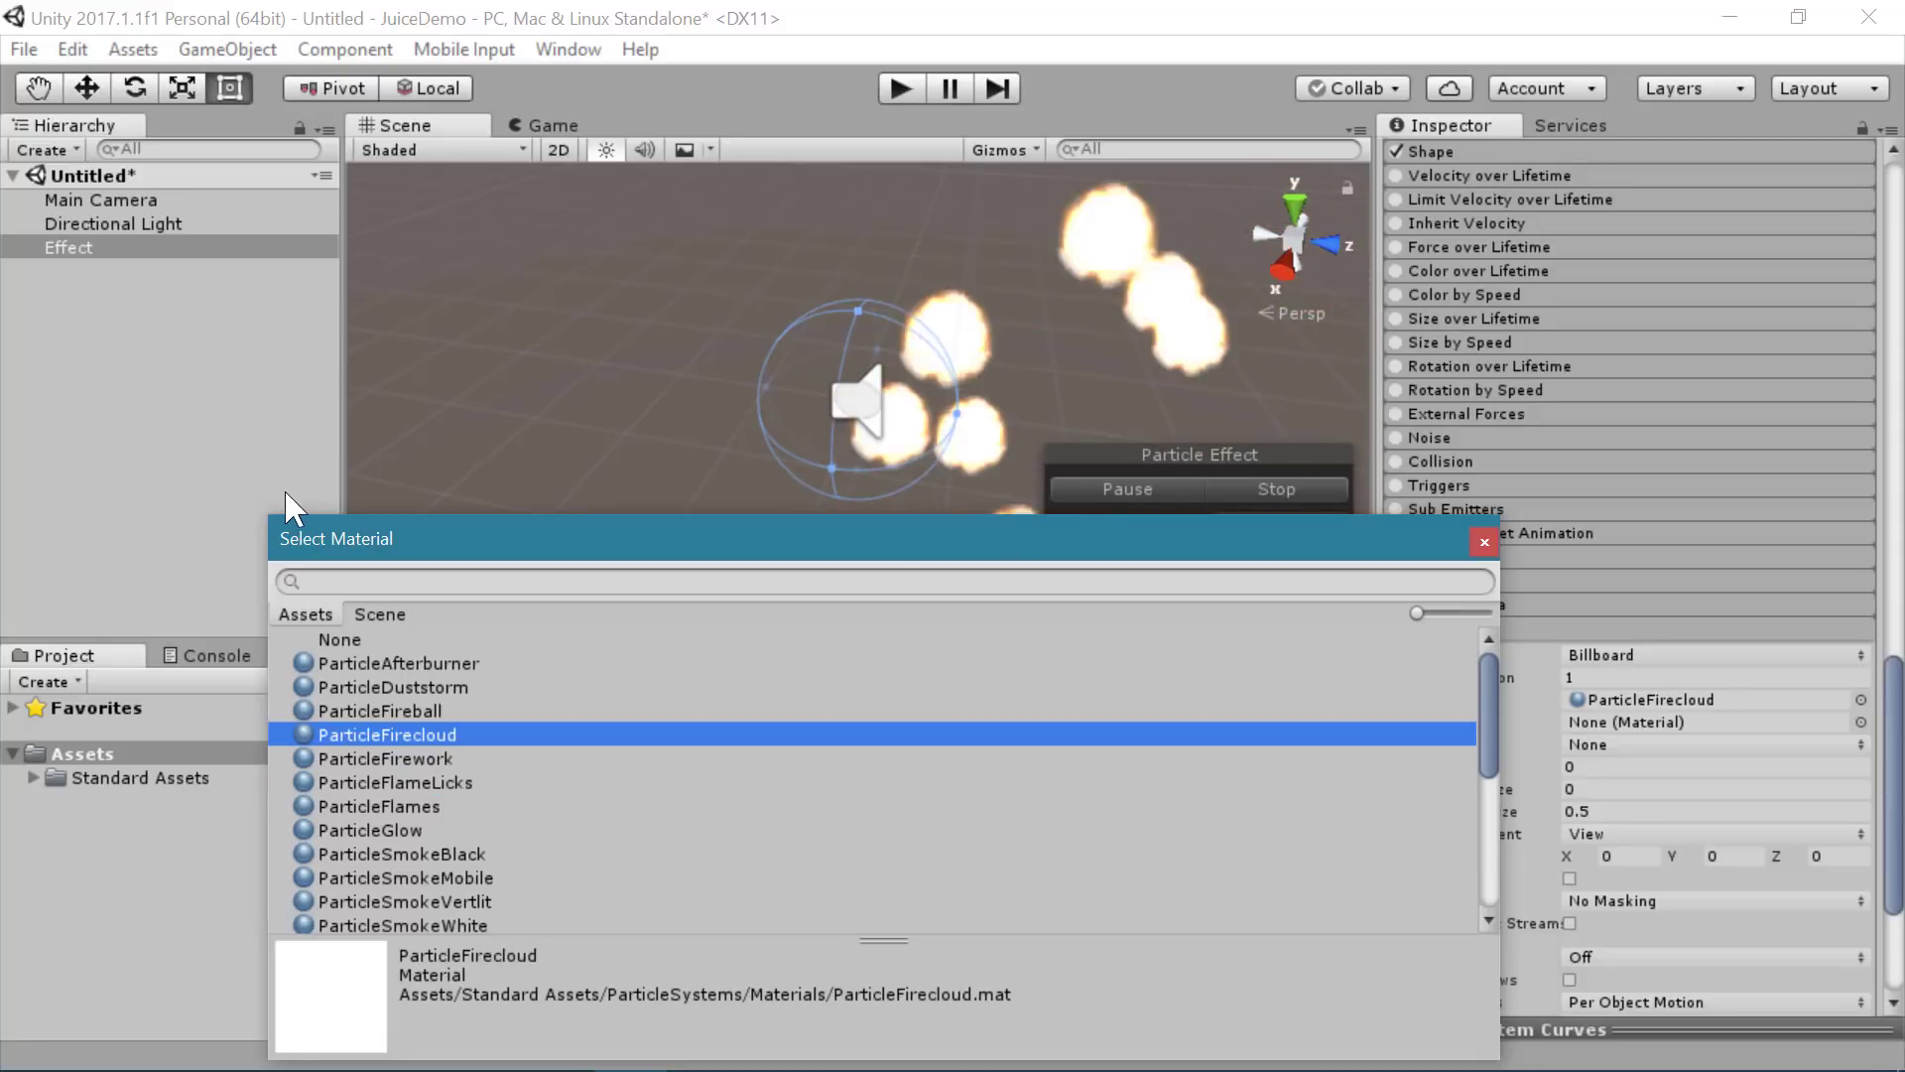
left_click(448, 764)
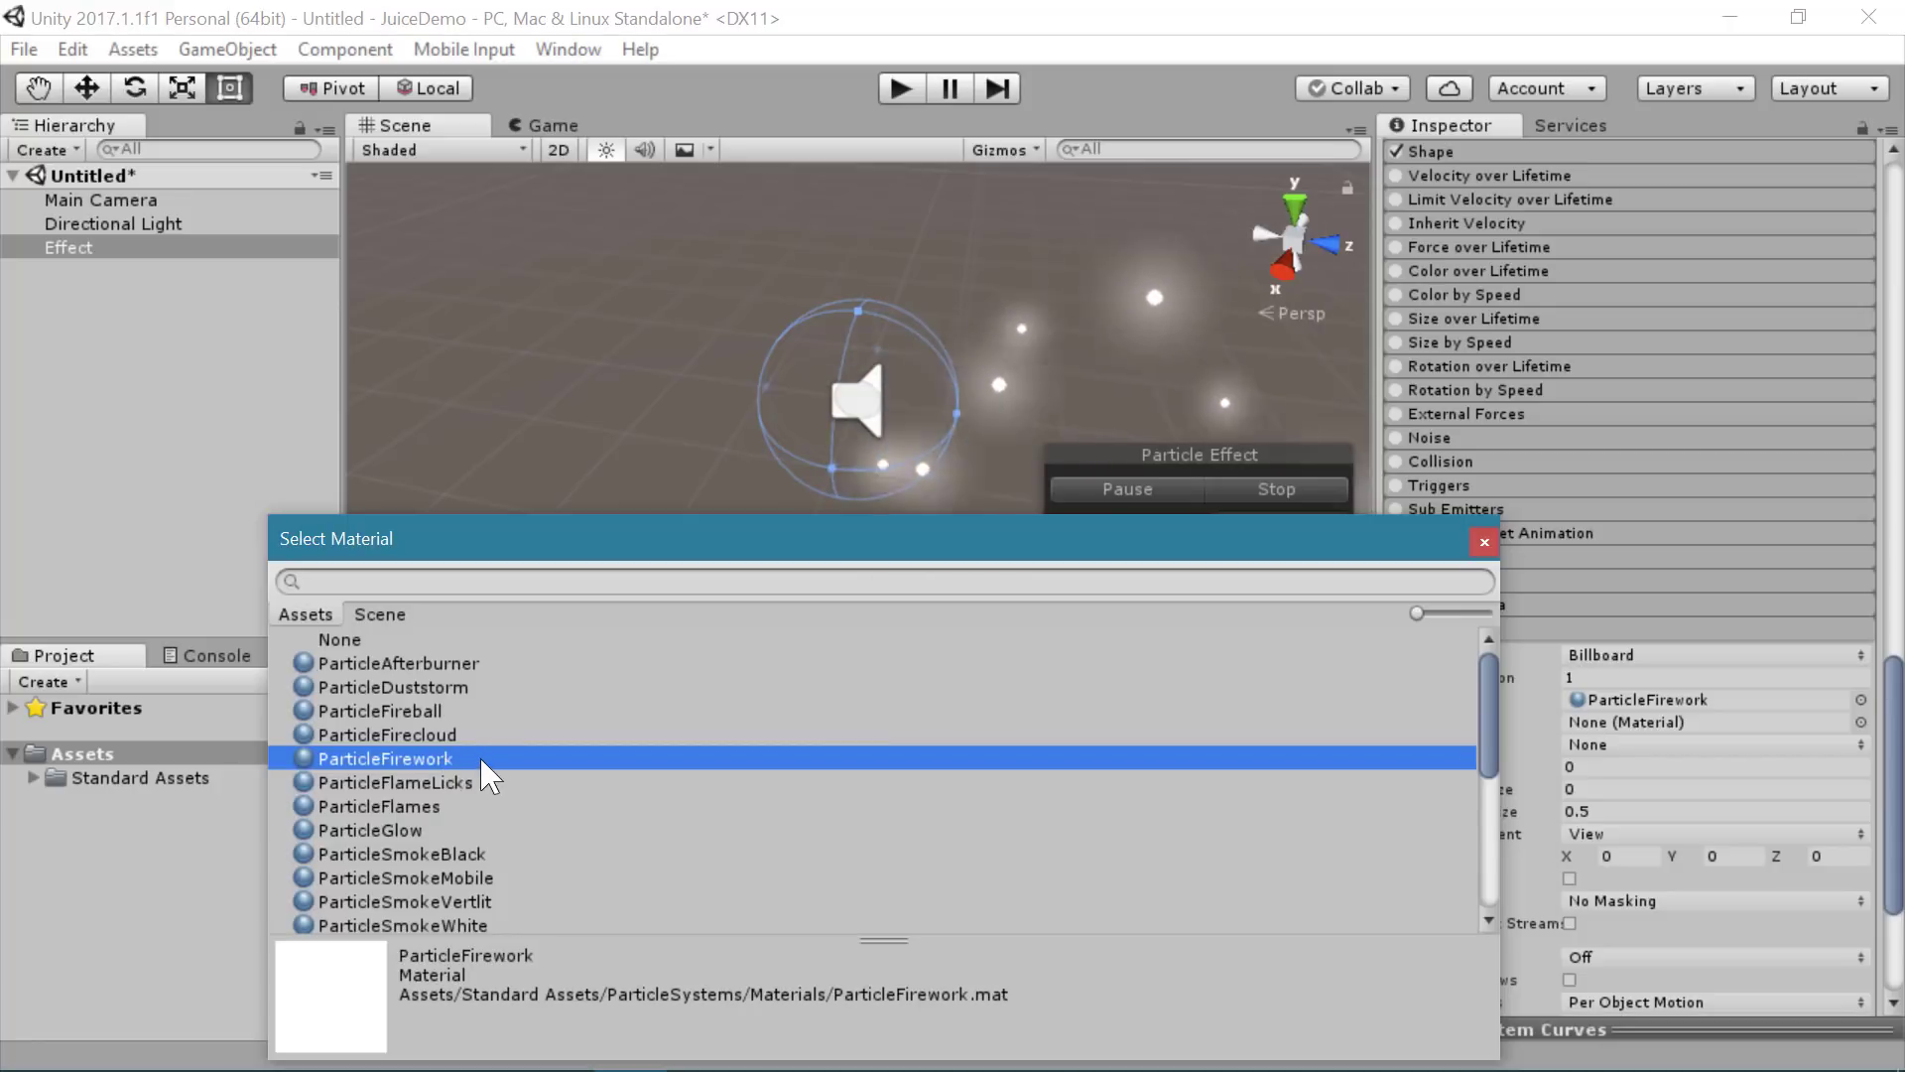
key("Return")
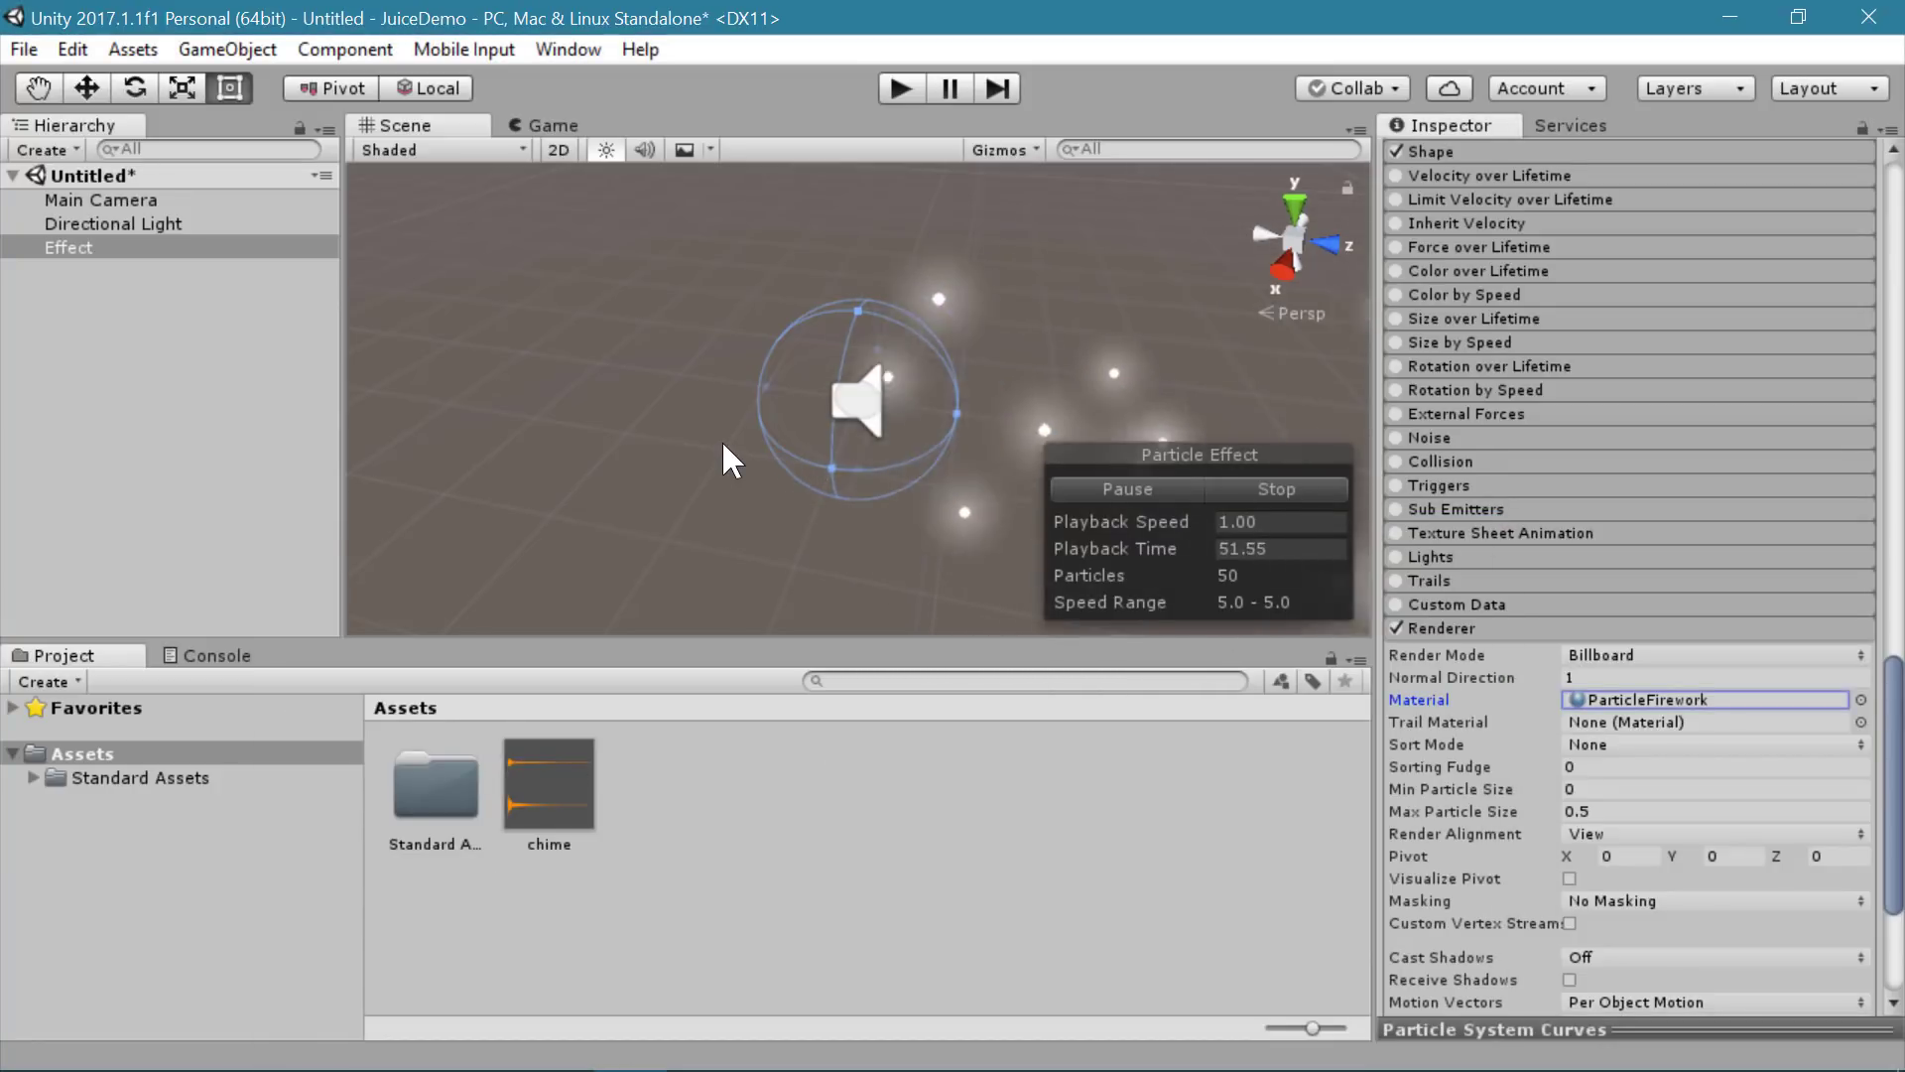
scroll(723, 439, "down", 3)
left_click_drag(795, 361, 848, 413, "alt")
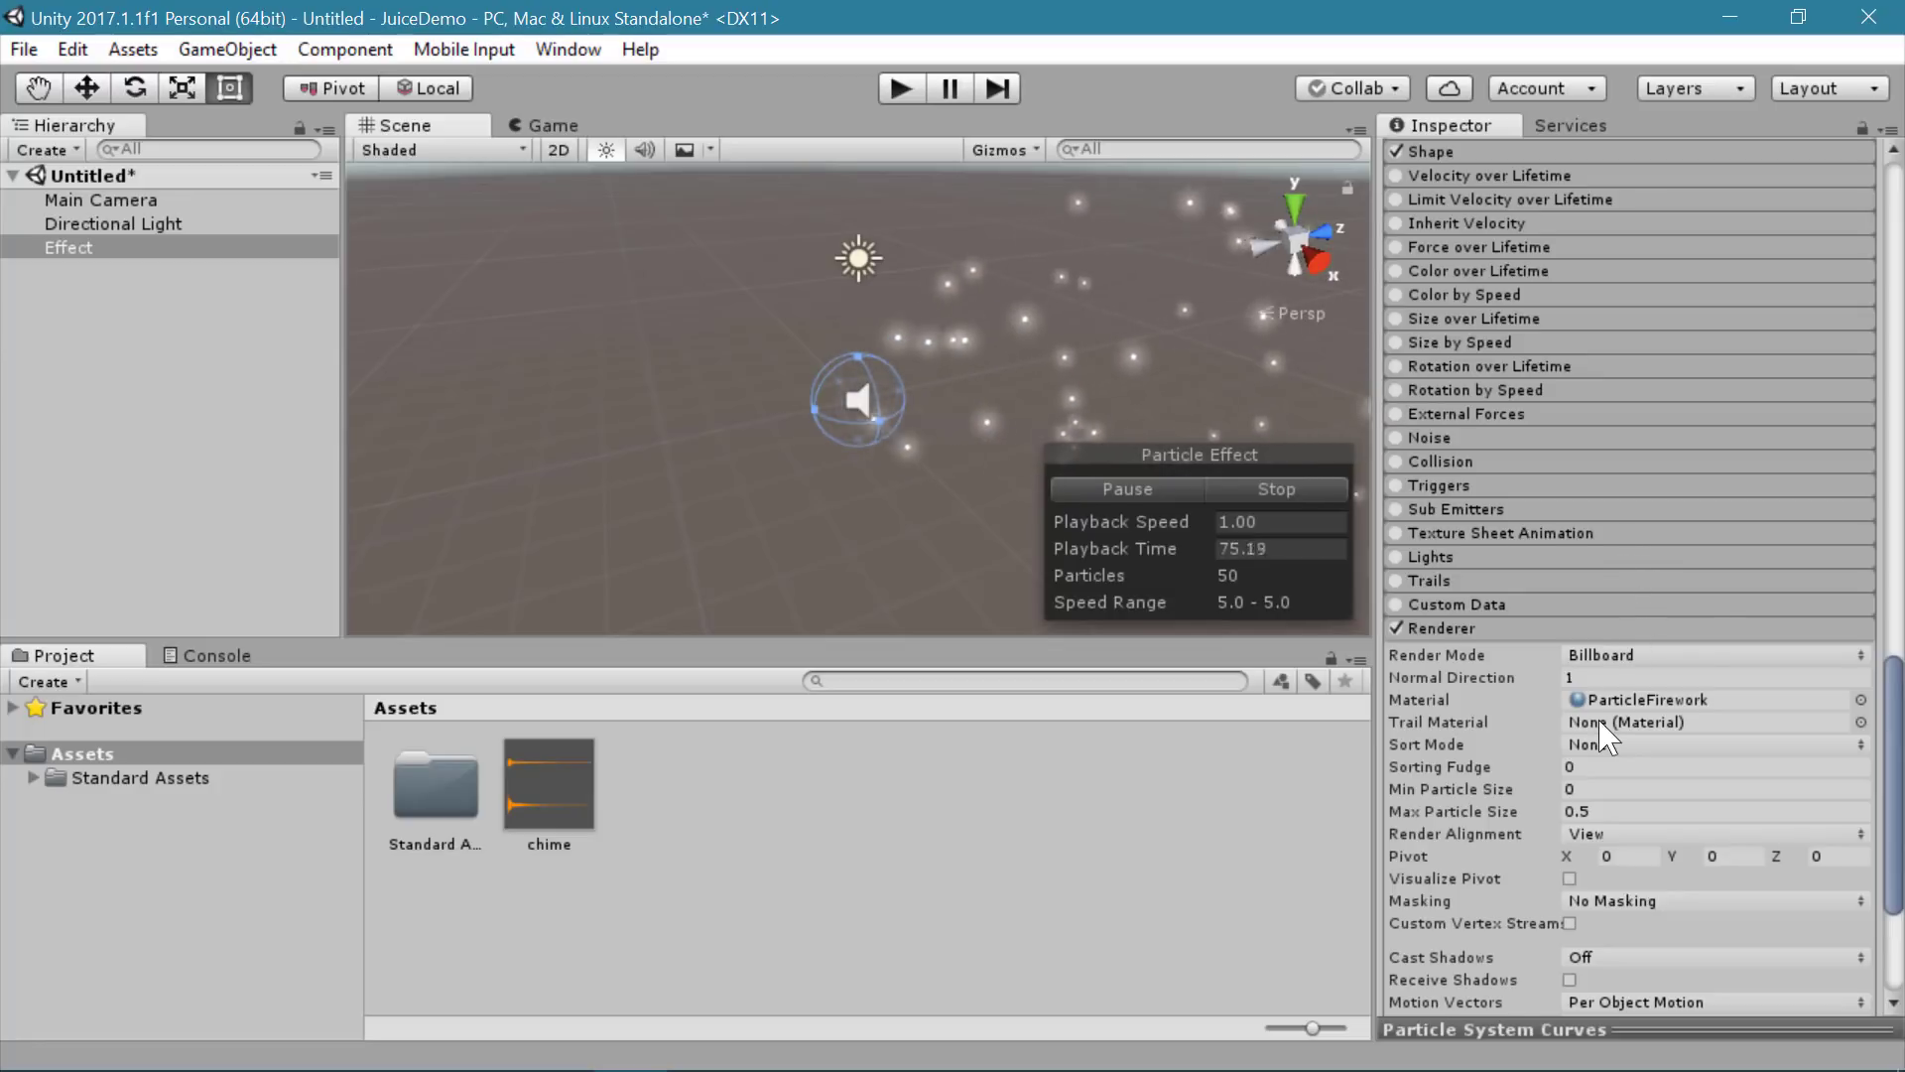
scroll(1635, 560, "down", 3)
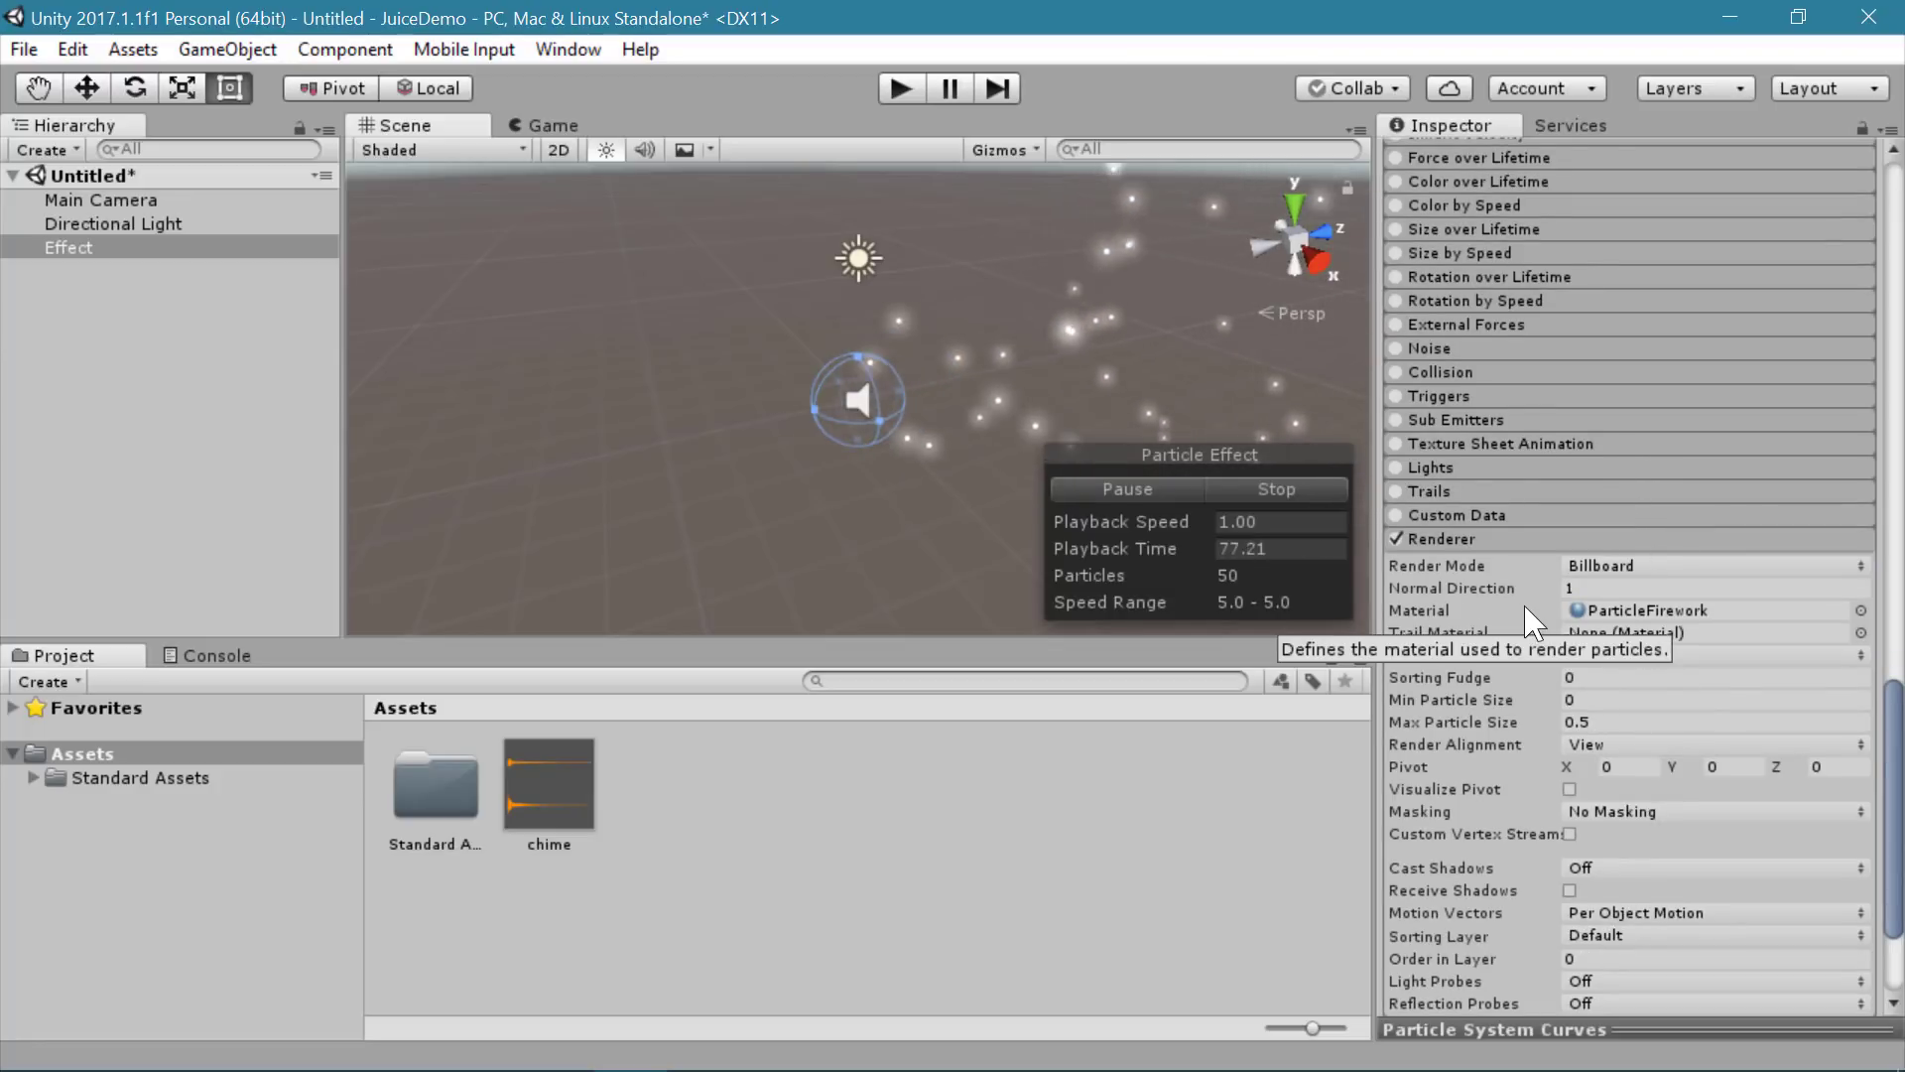
Step: Set Gravity Modifier to 1 and Start Speed to 2 in the main particle module
scroll(1526, 608, "up", 8)
scroll(1525, 612, "up", 12)
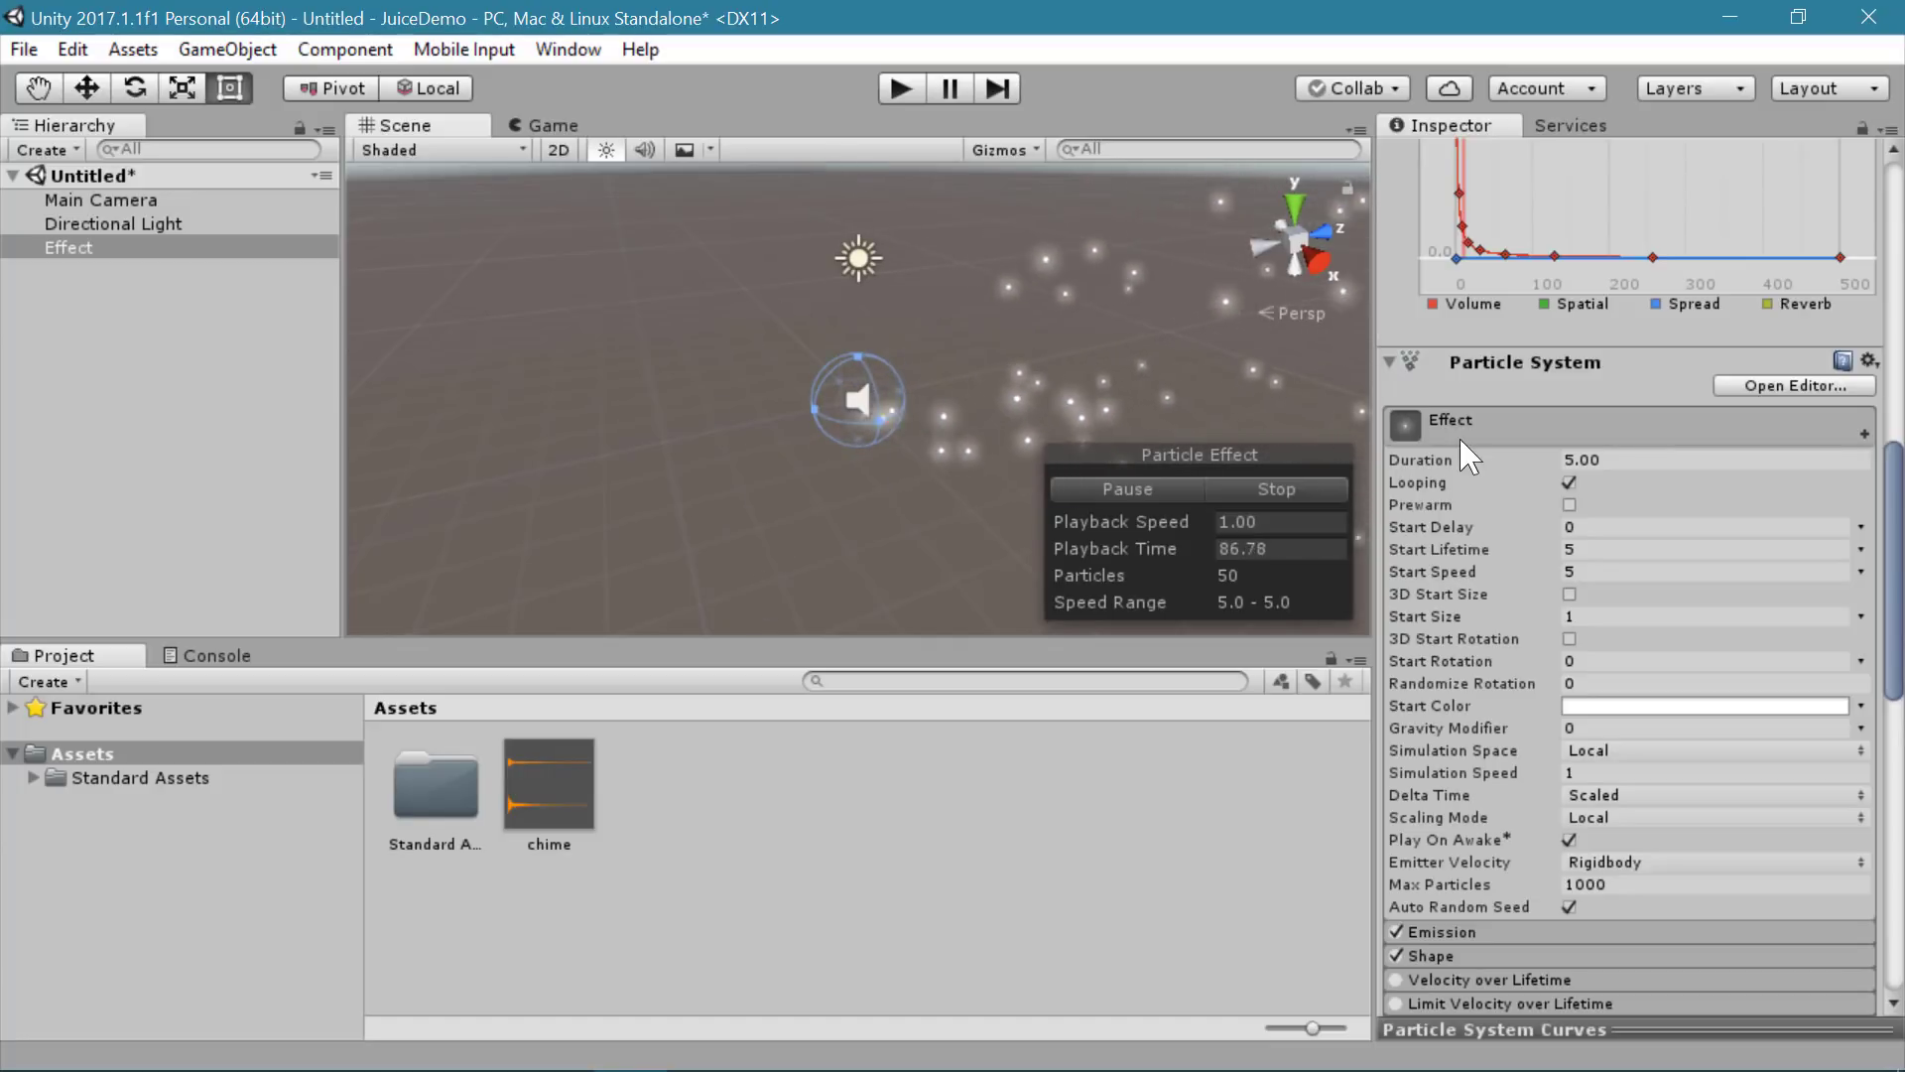
left_click(1609, 573)
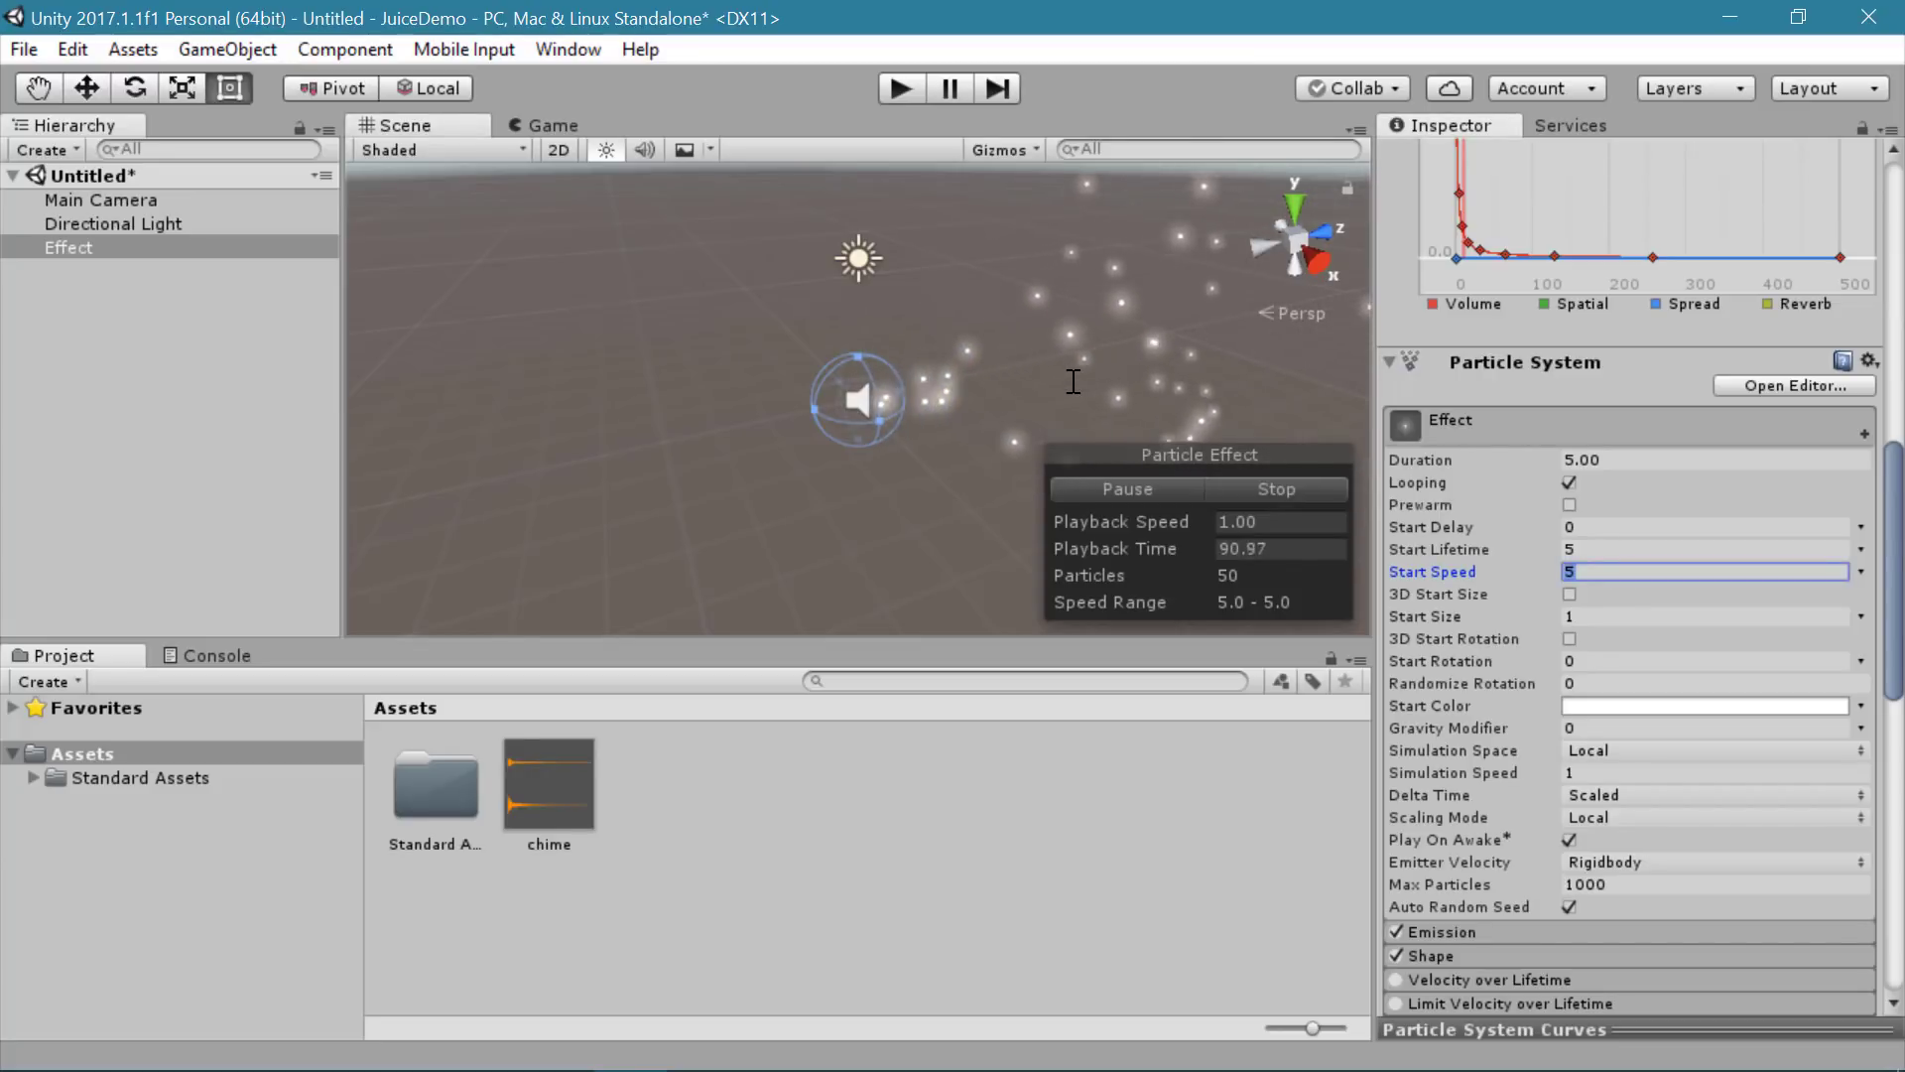
type("0")
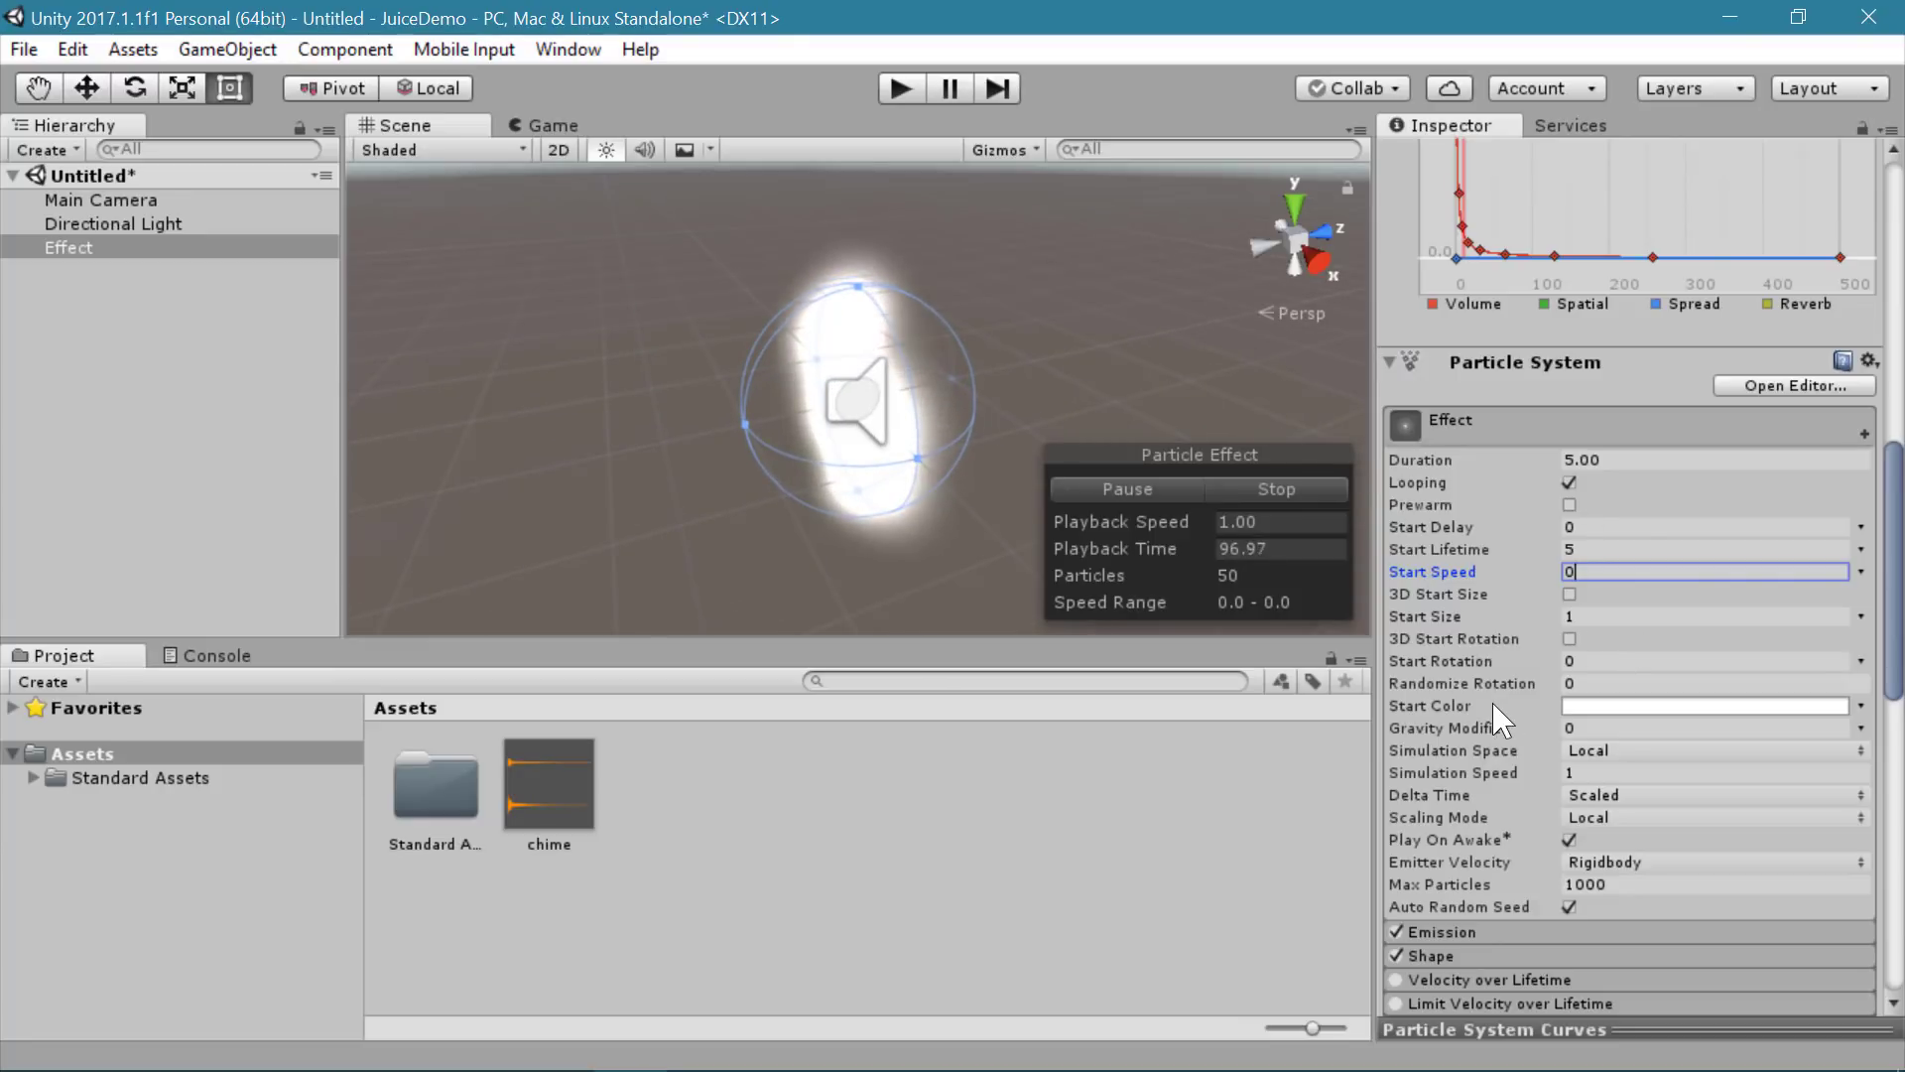
scroll(1503, 717, "down", 3)
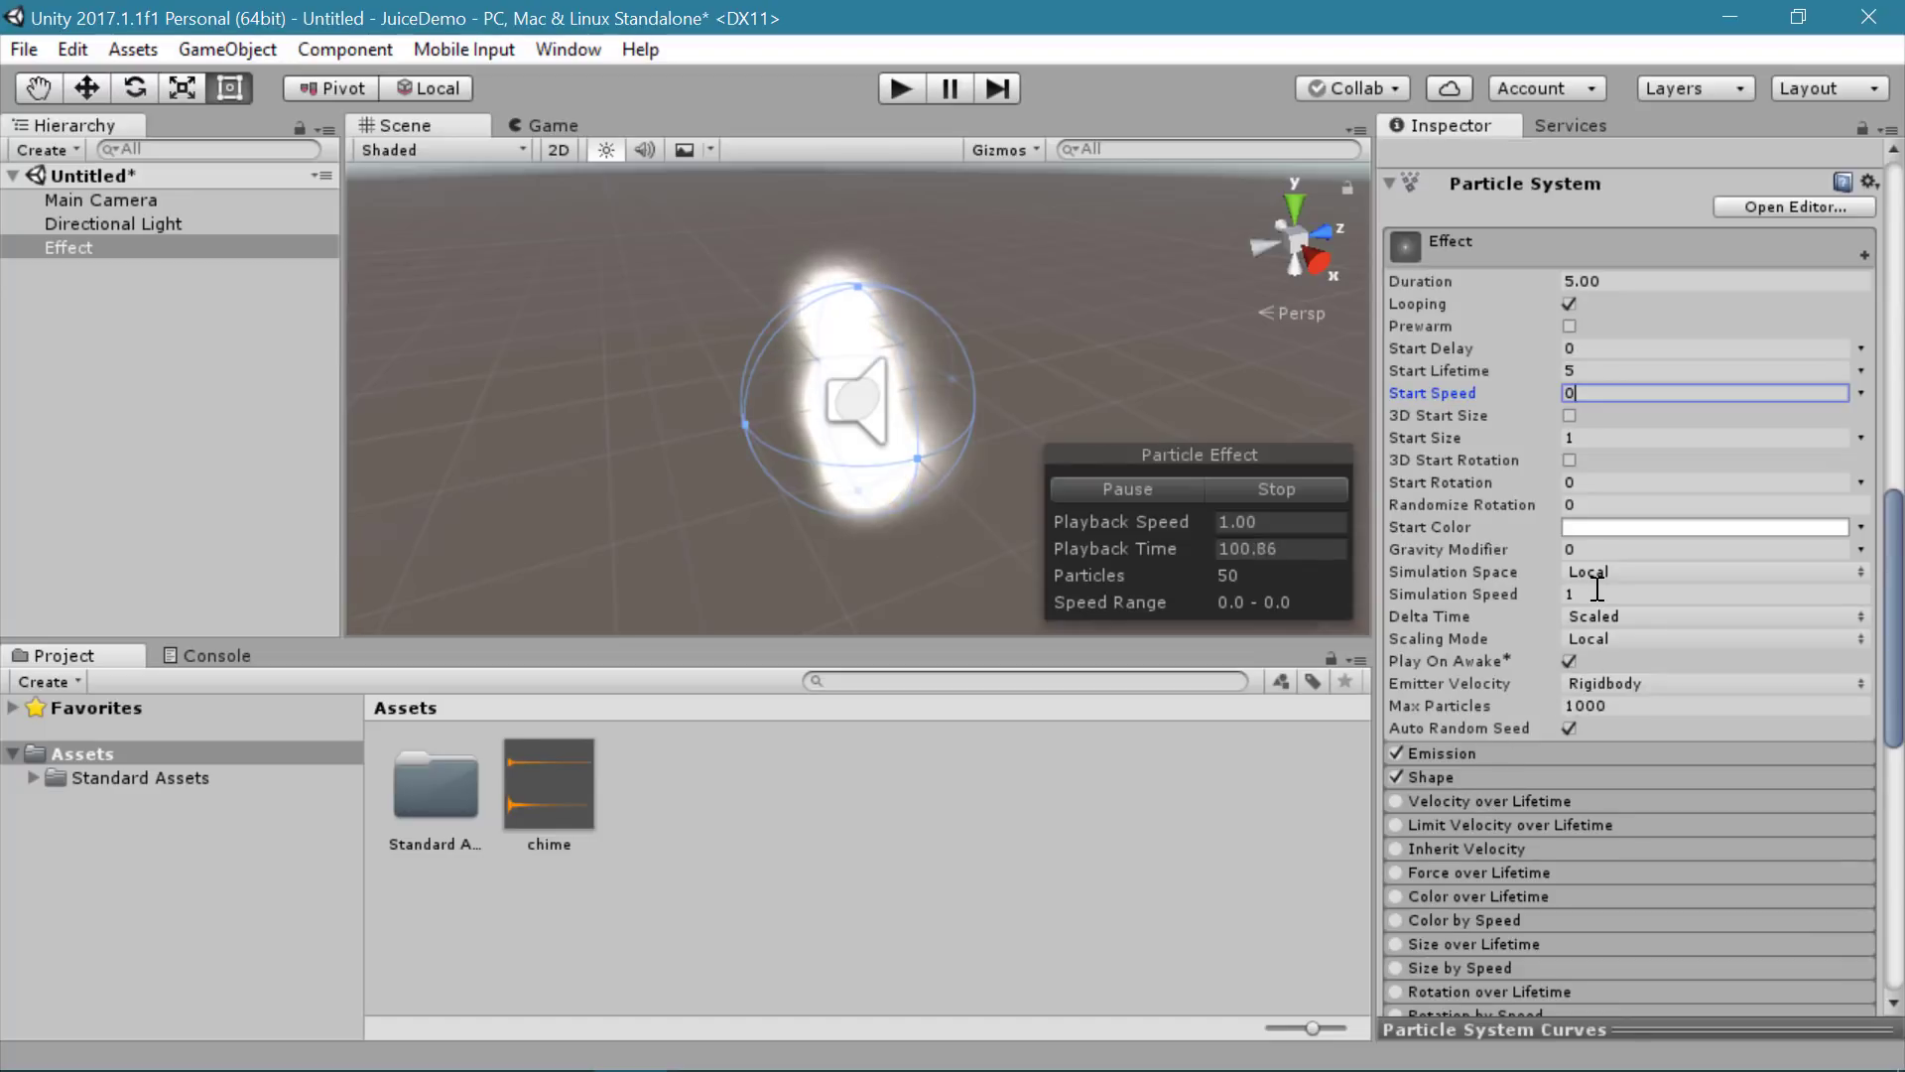
key("Tab")
key("Tab")
key("Tab")
key("Tab")
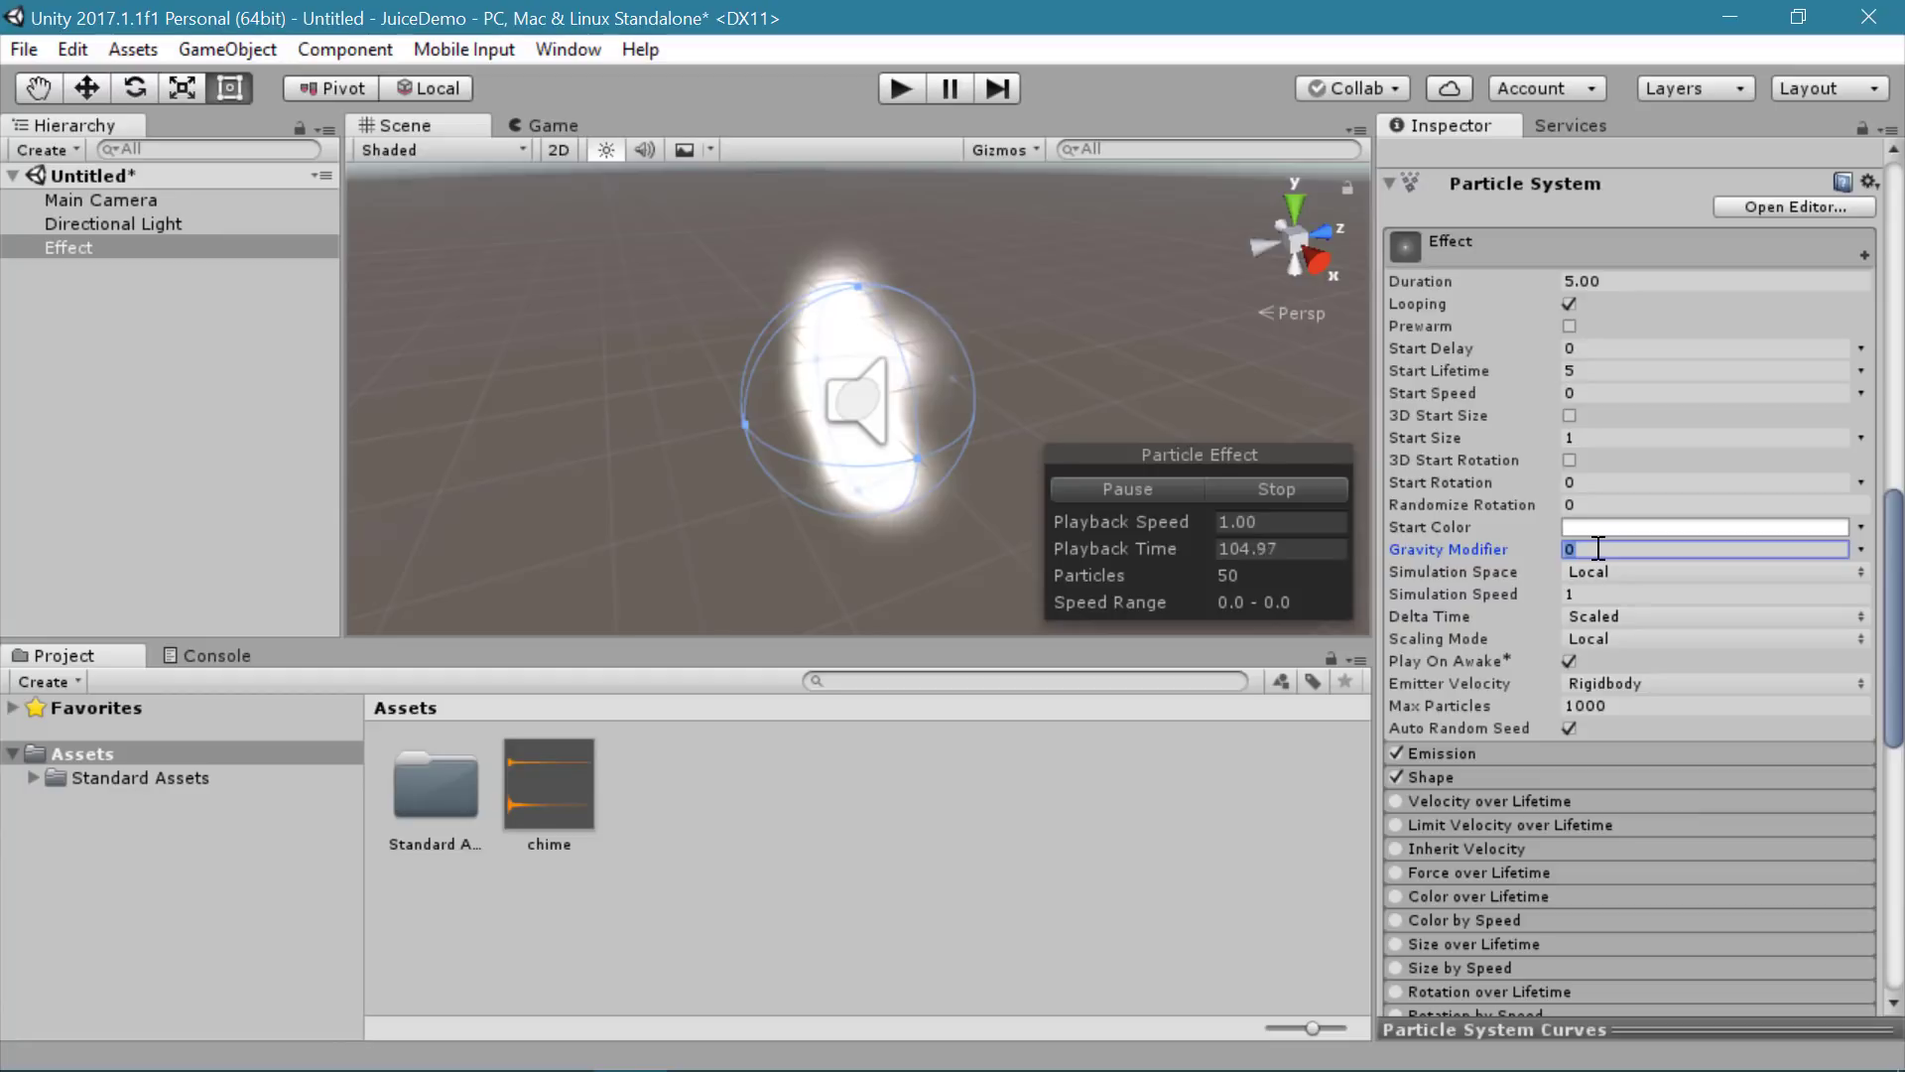
type("1")
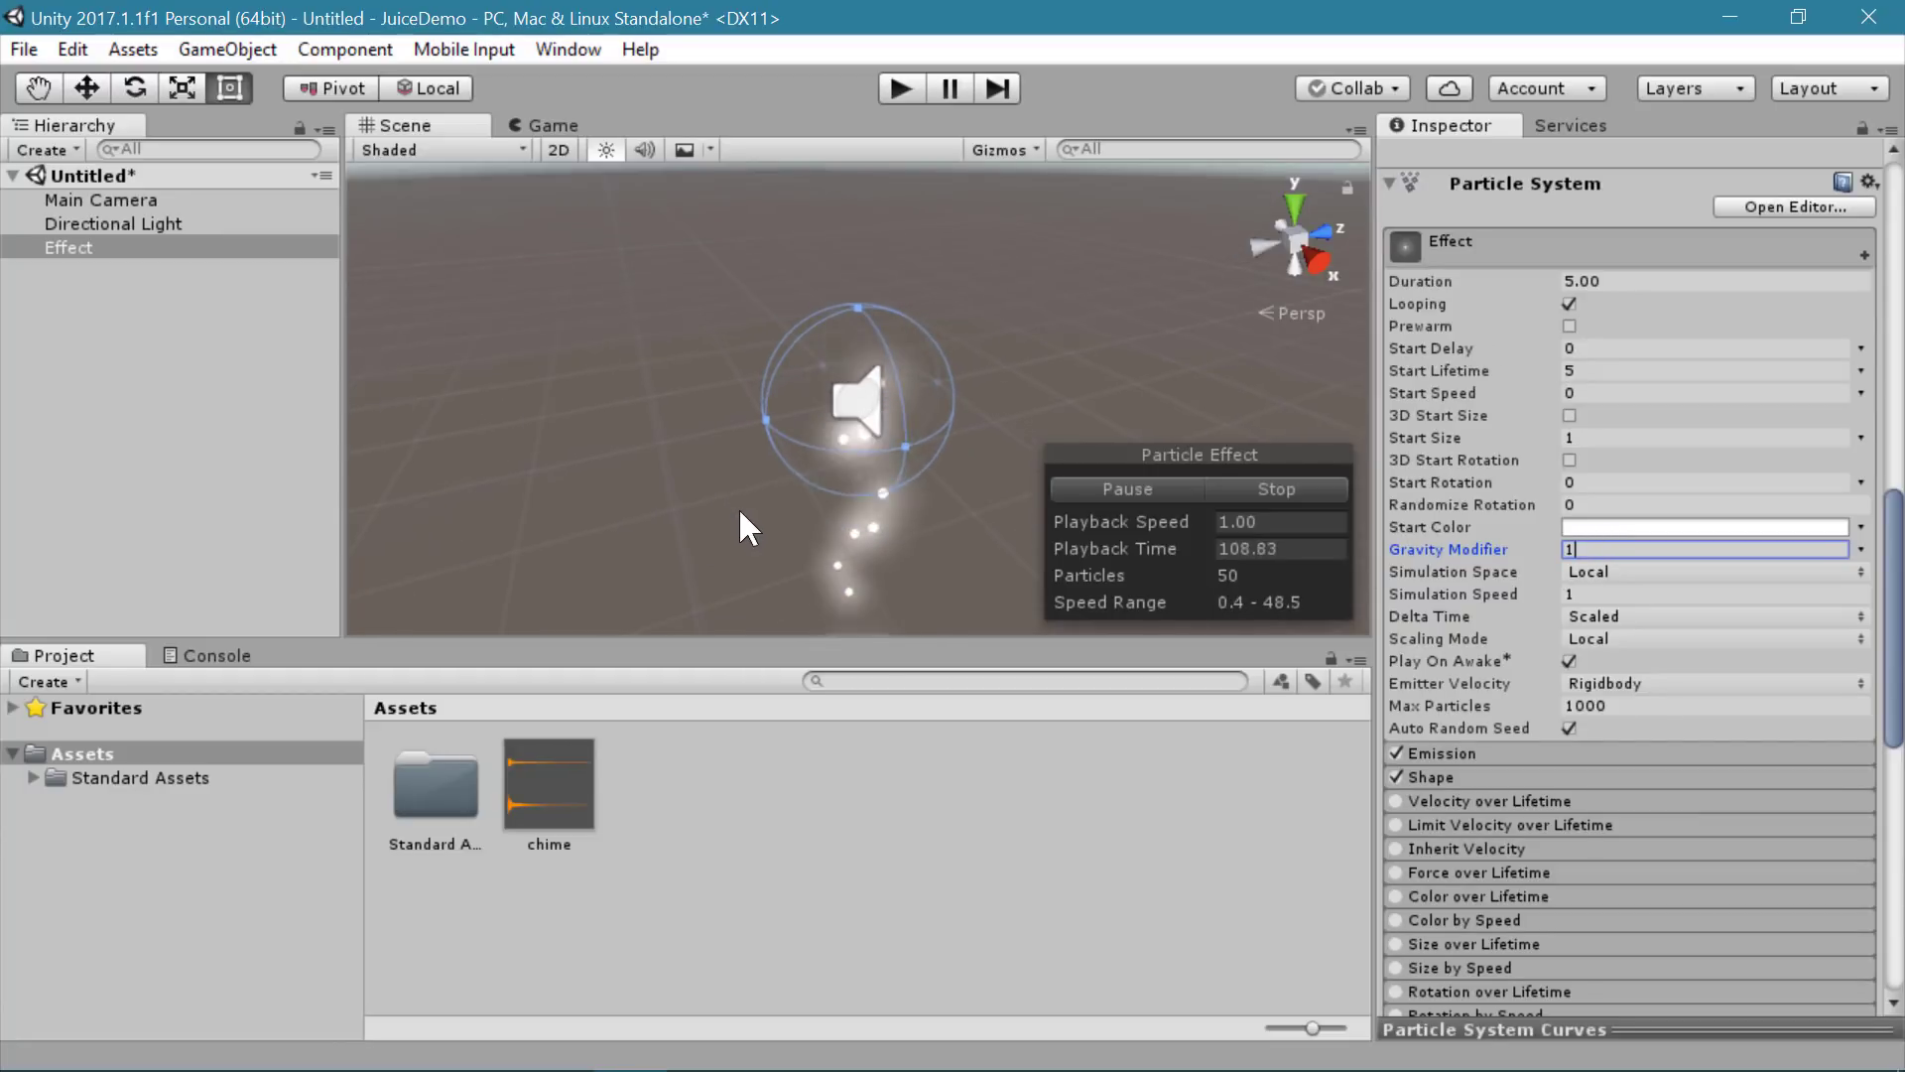
left_click(1626, 392)
type("2")
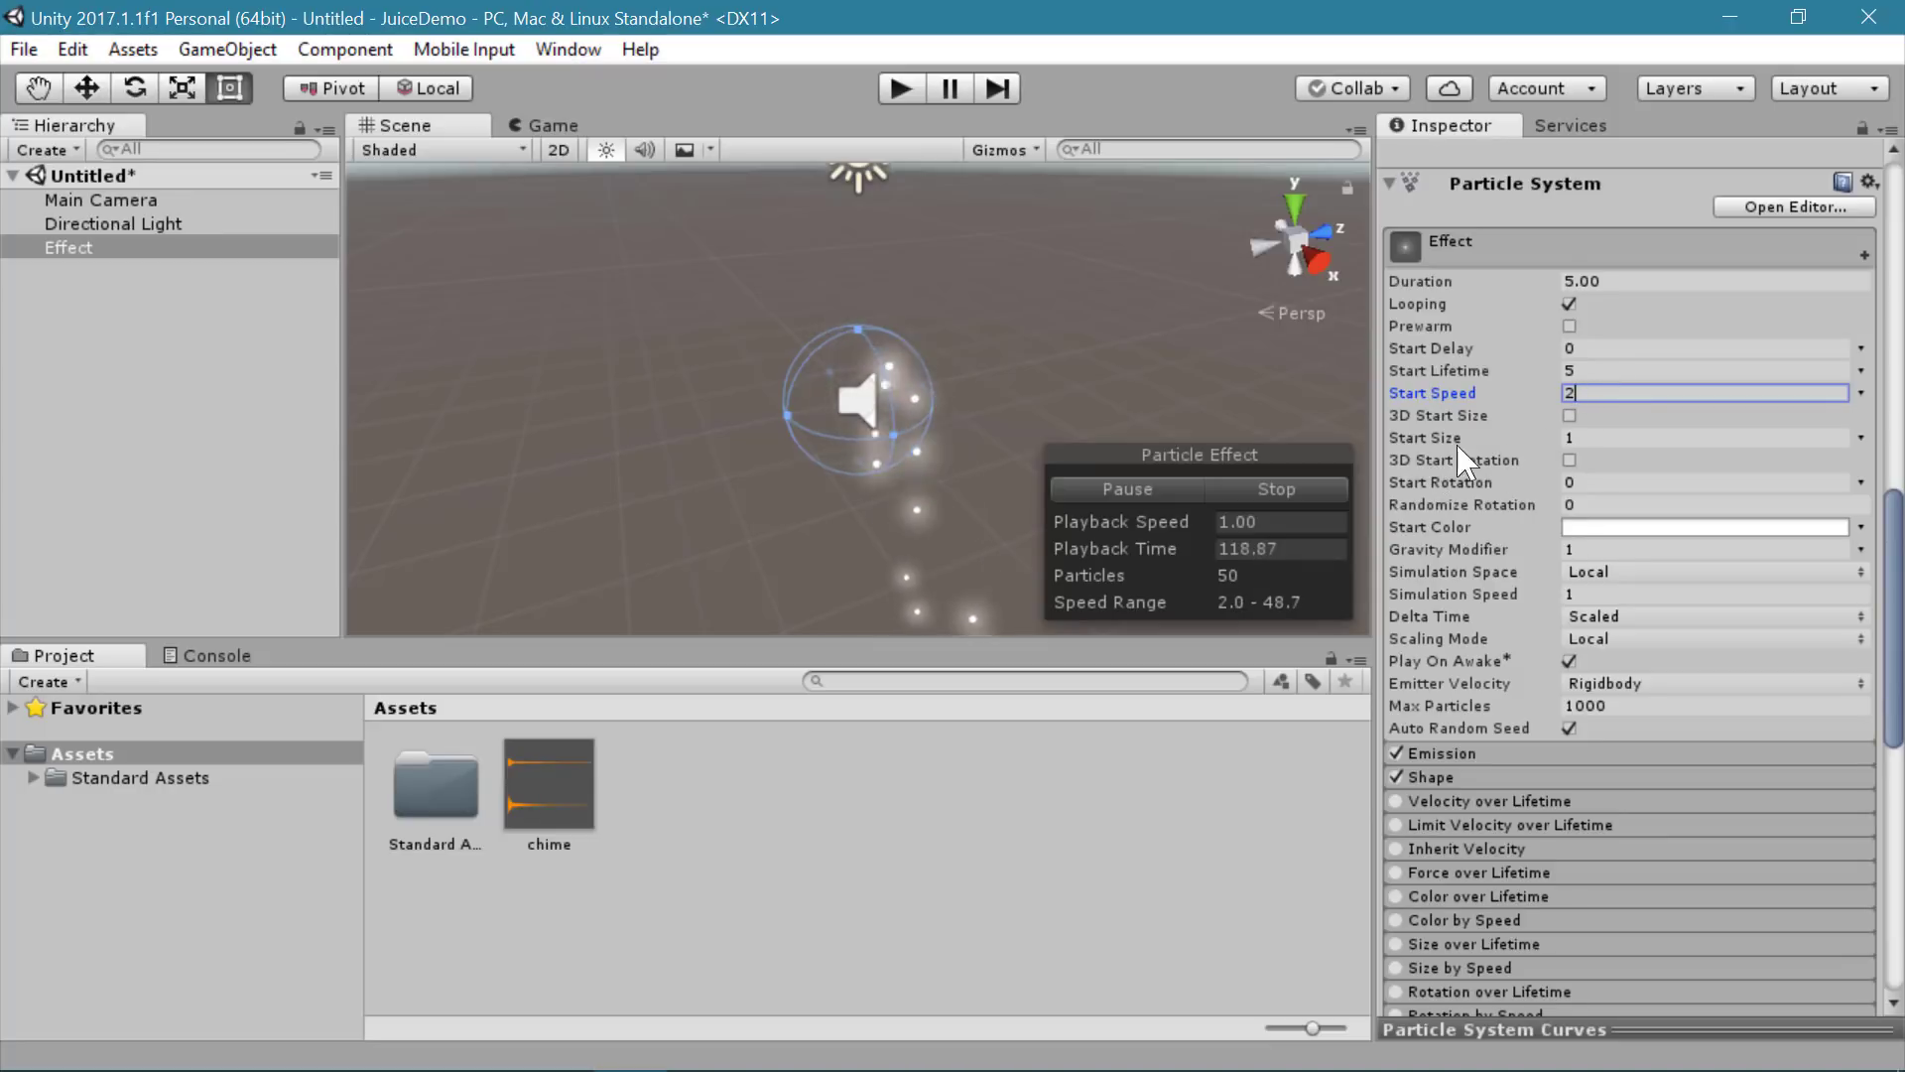
scroll(1515, 466, "down", 3)
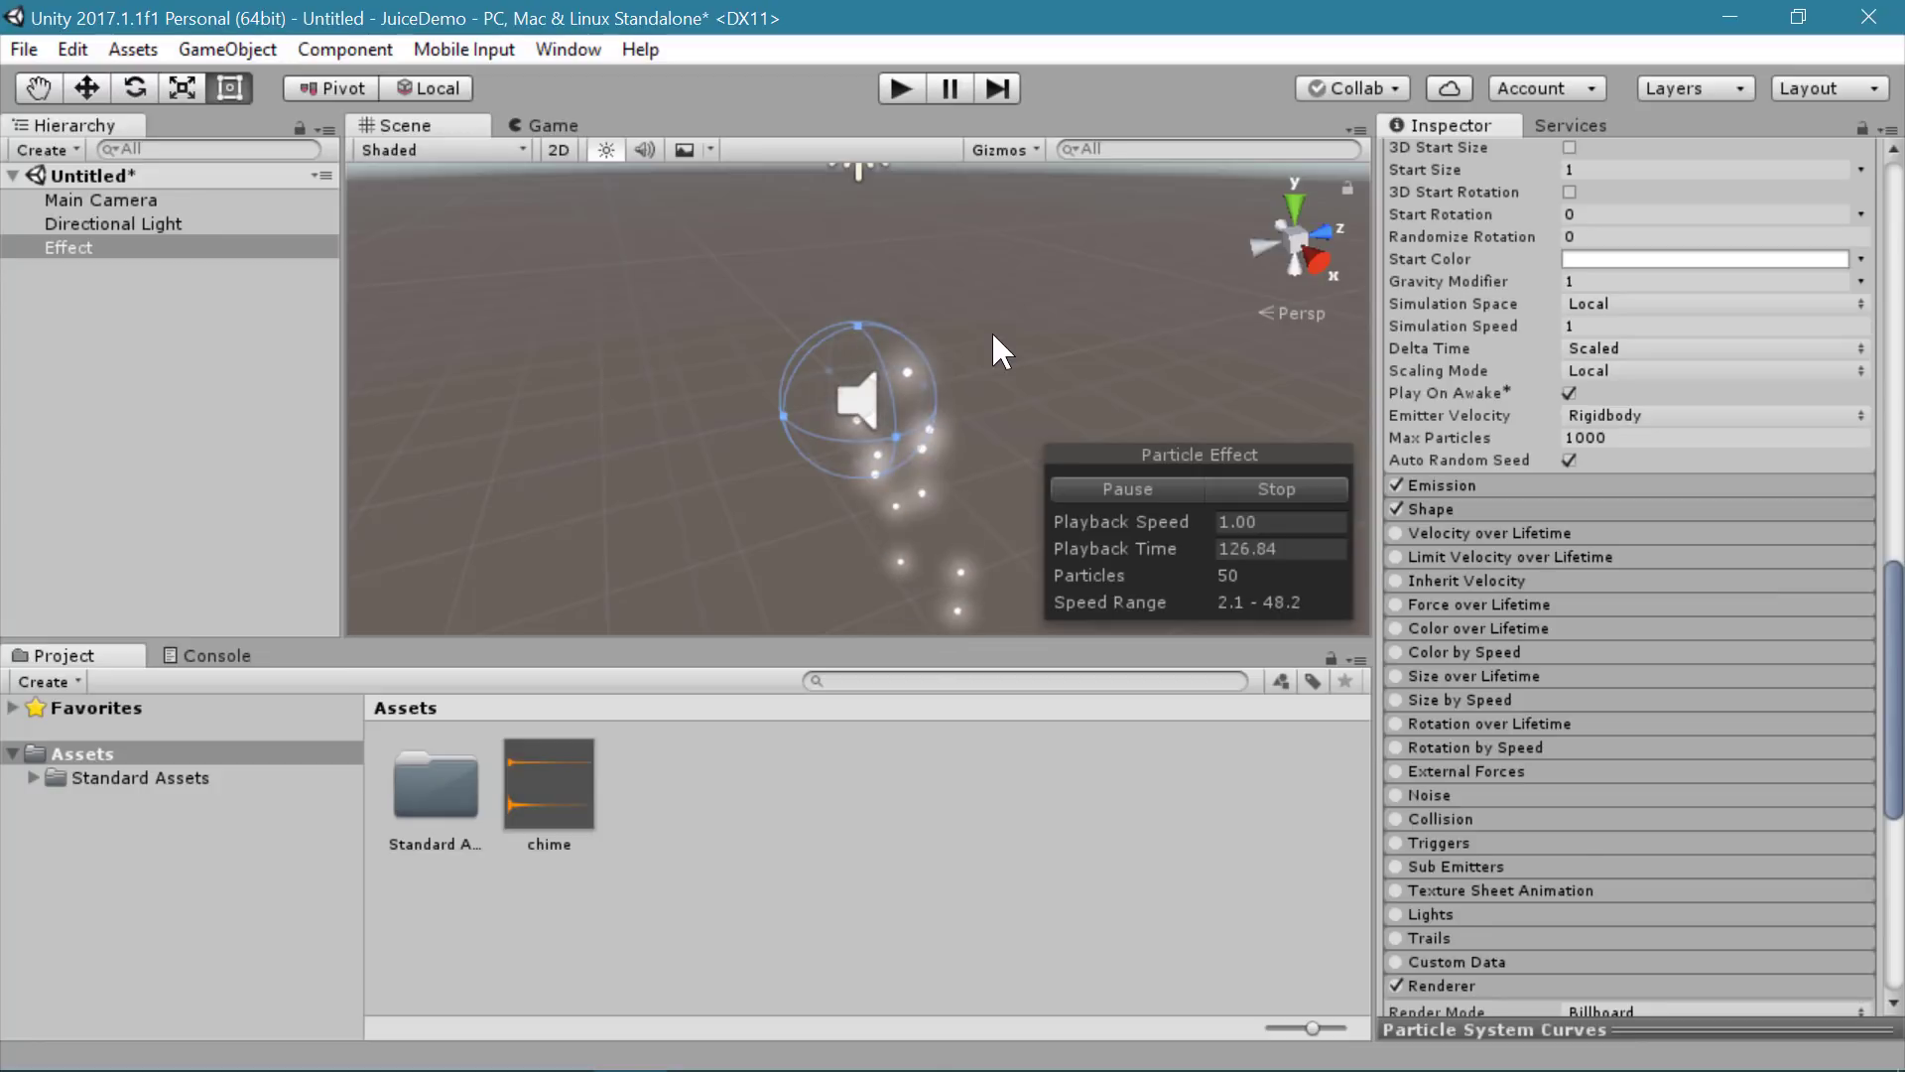
Step: Change the Shape module's emitter shape from Cone to Sphere
left_click(1493, 510)
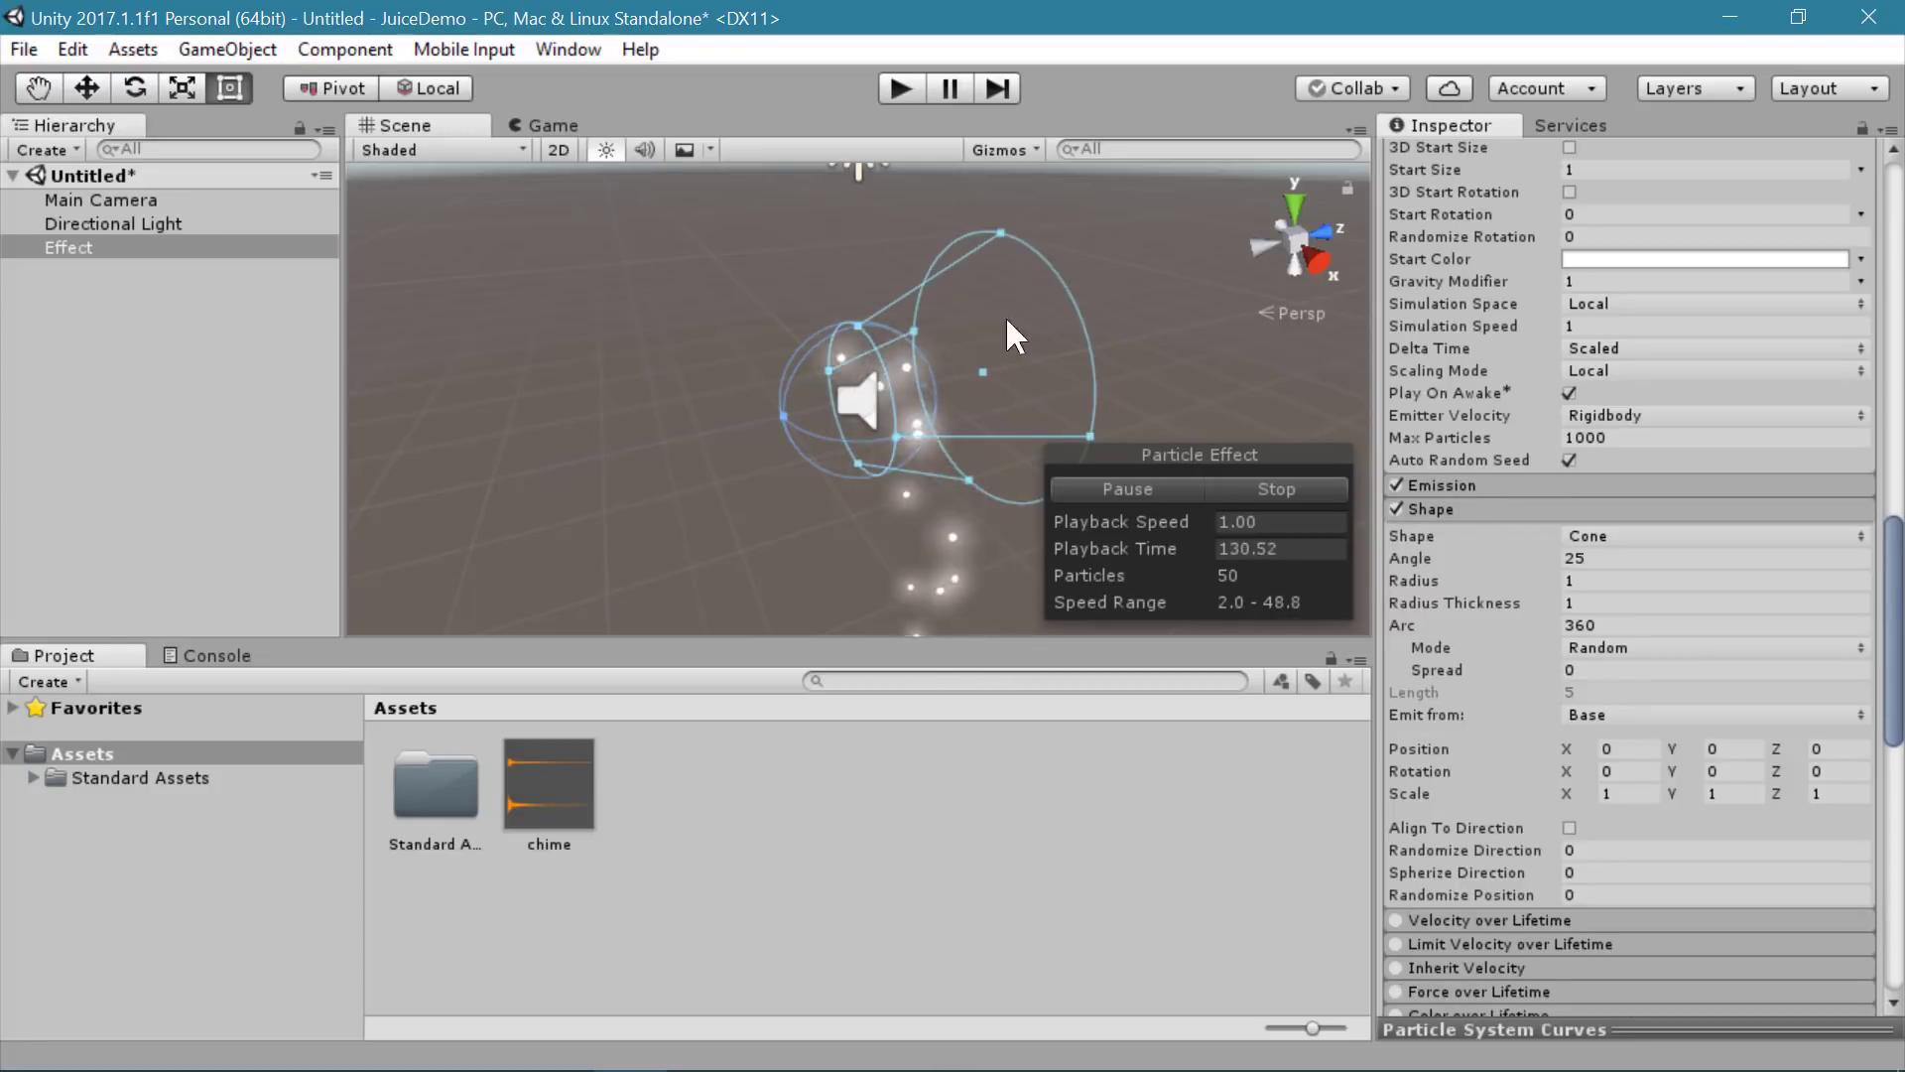
scroll(863, 377, "down", 1)
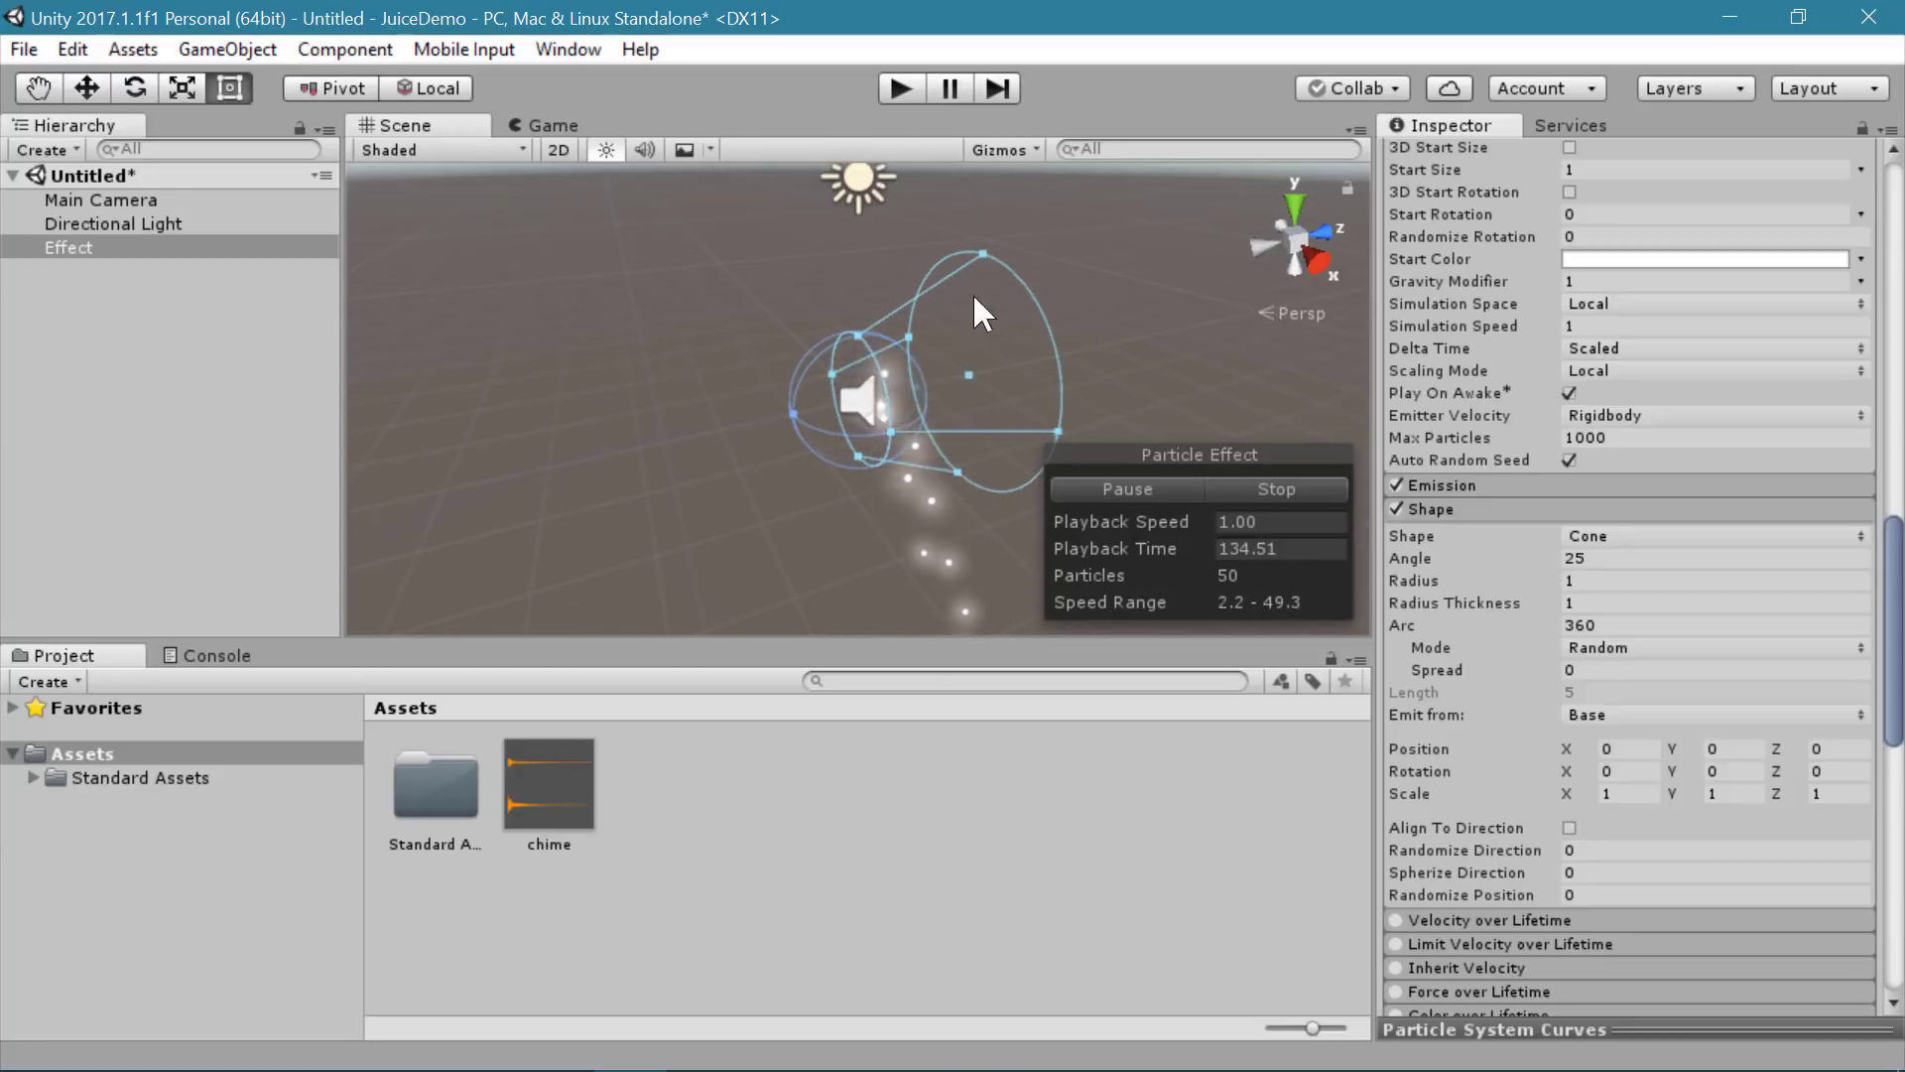
scroll(1585, 627, "up", 2)
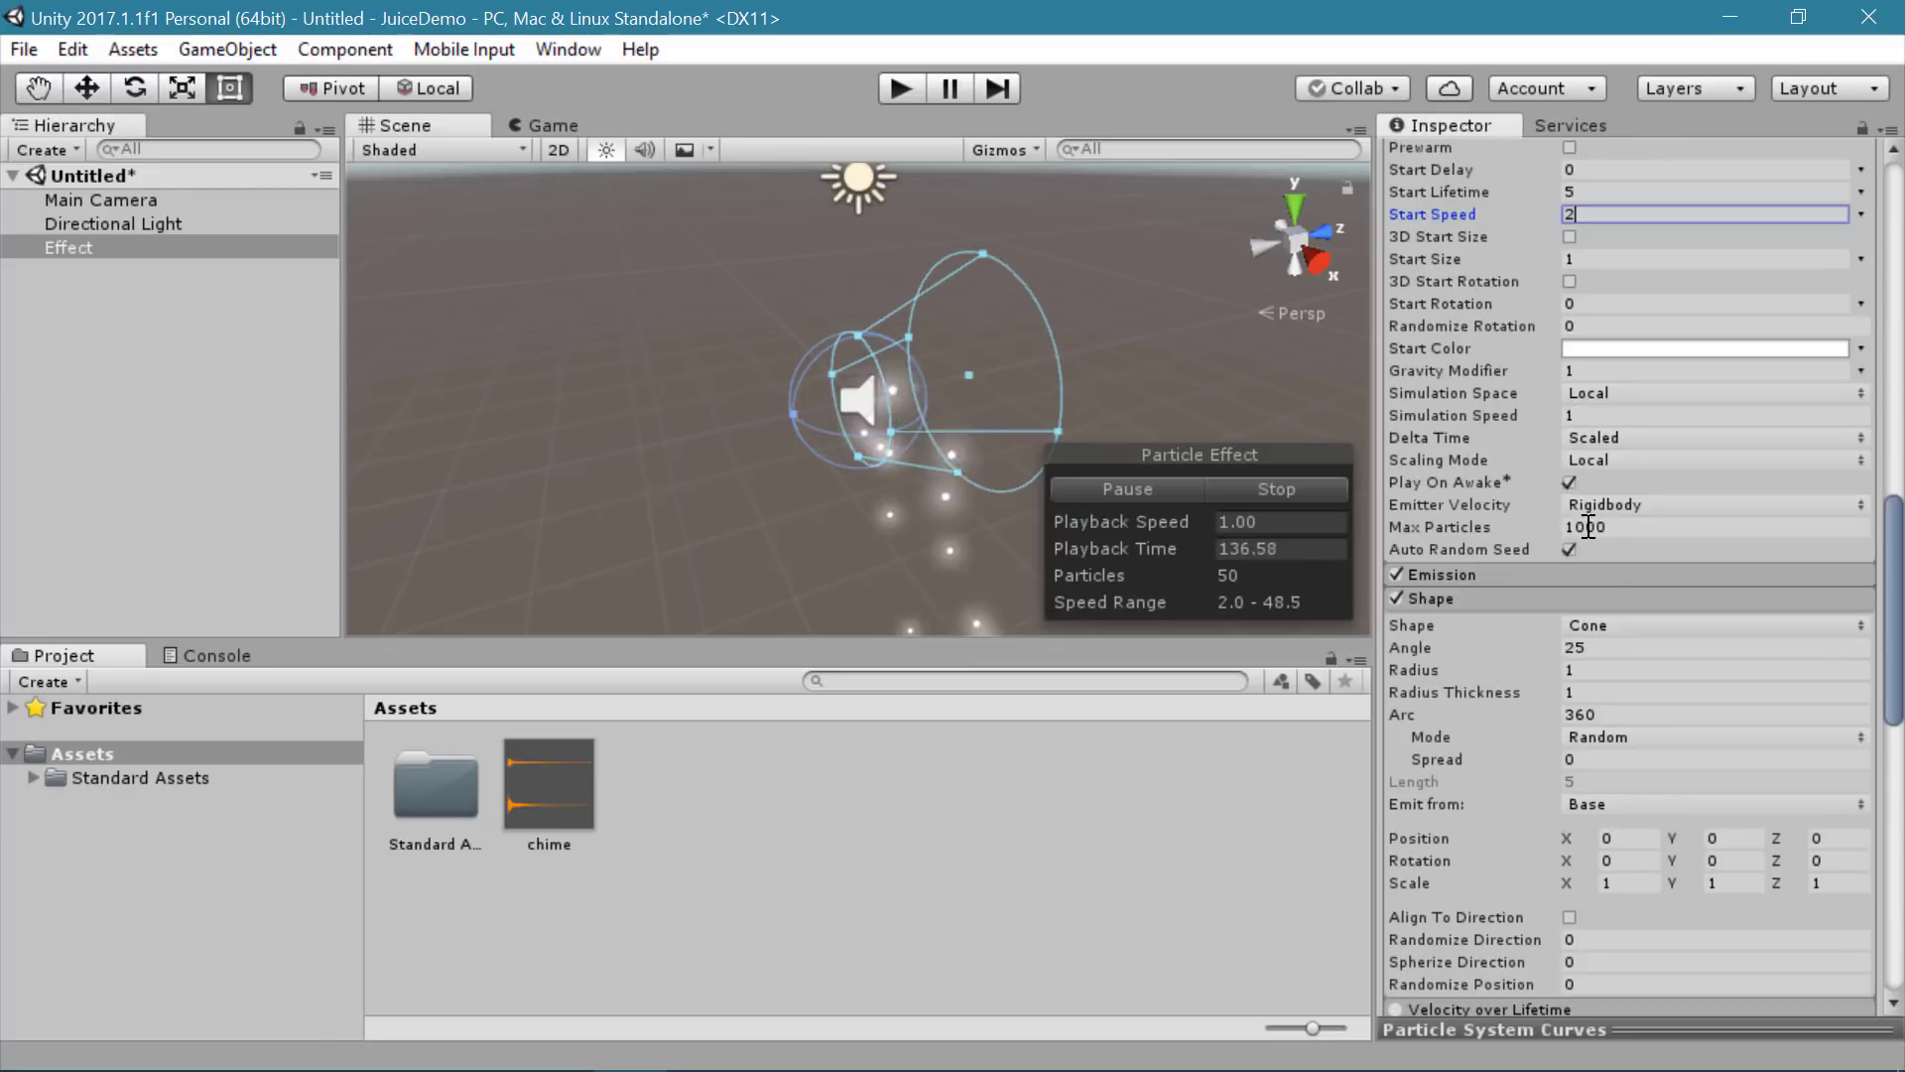
left_click(1642, 625)
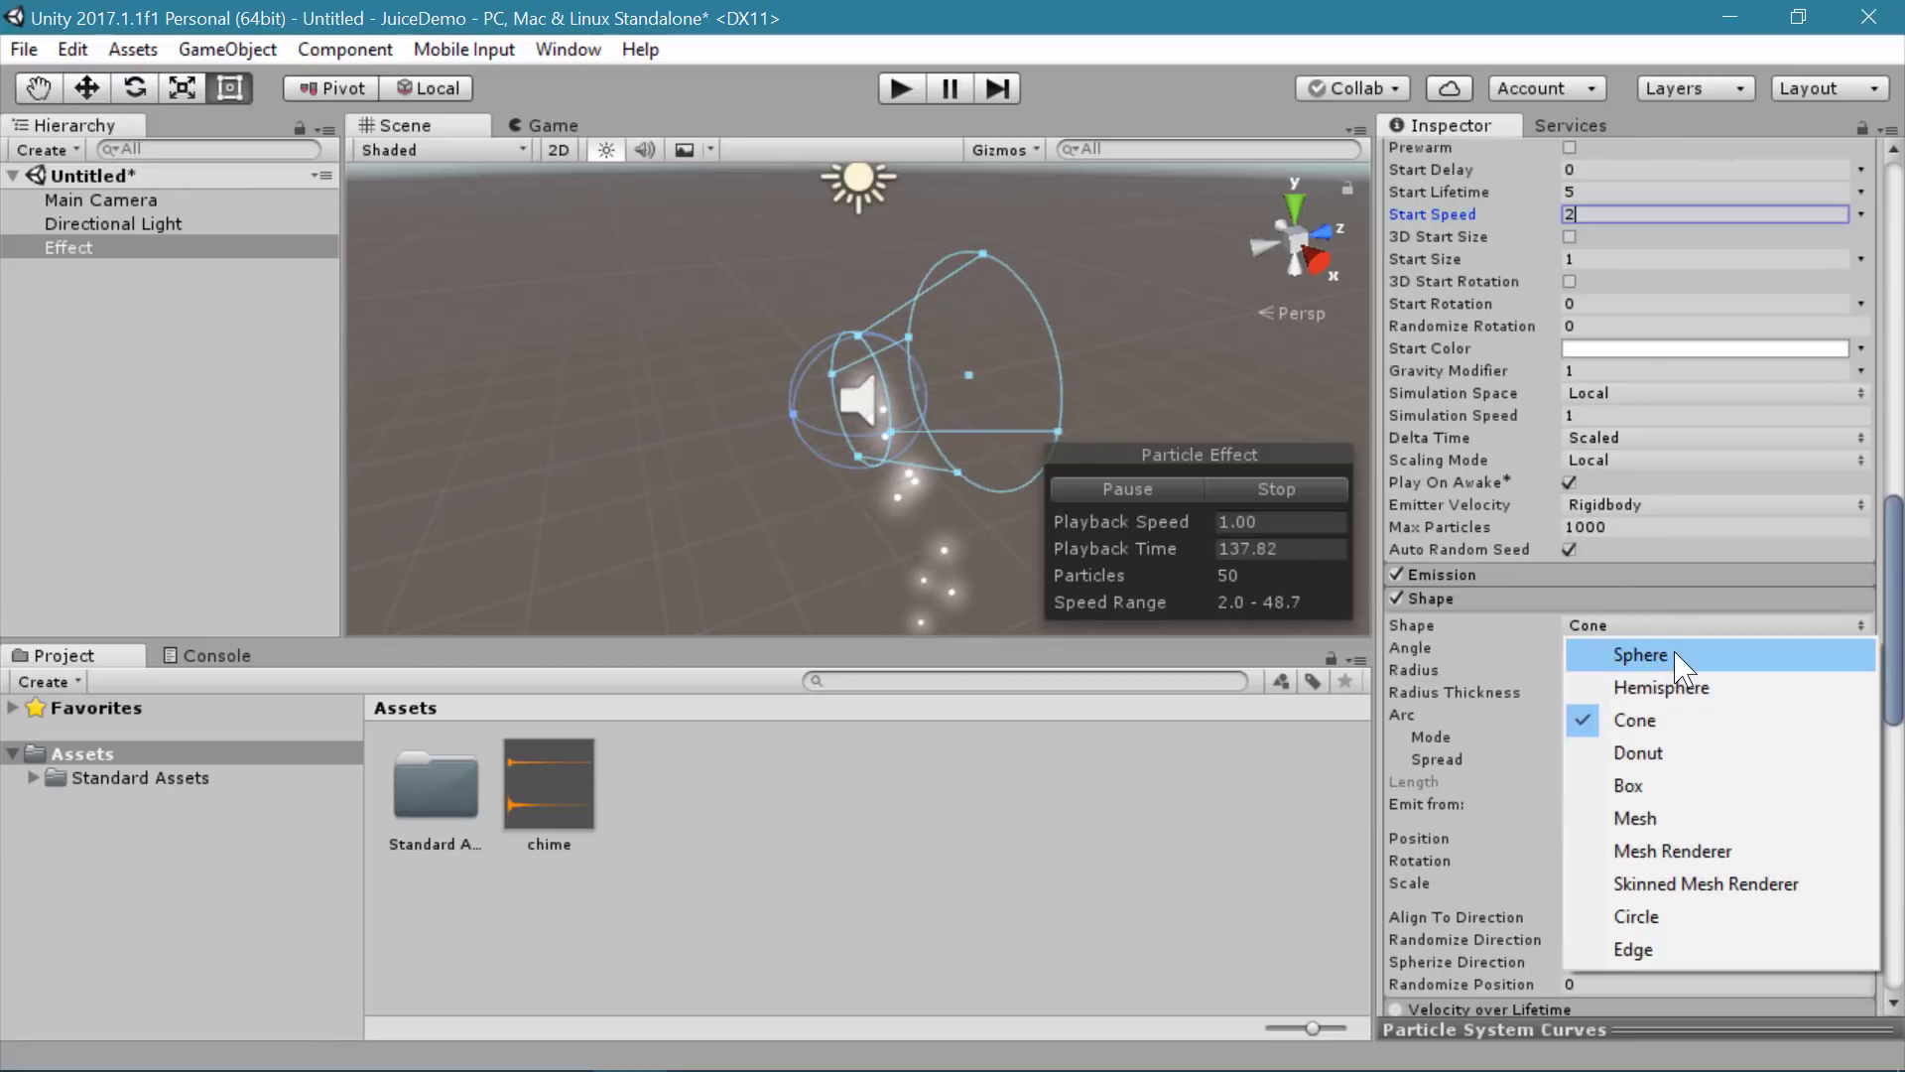
left_click(1642, 656)
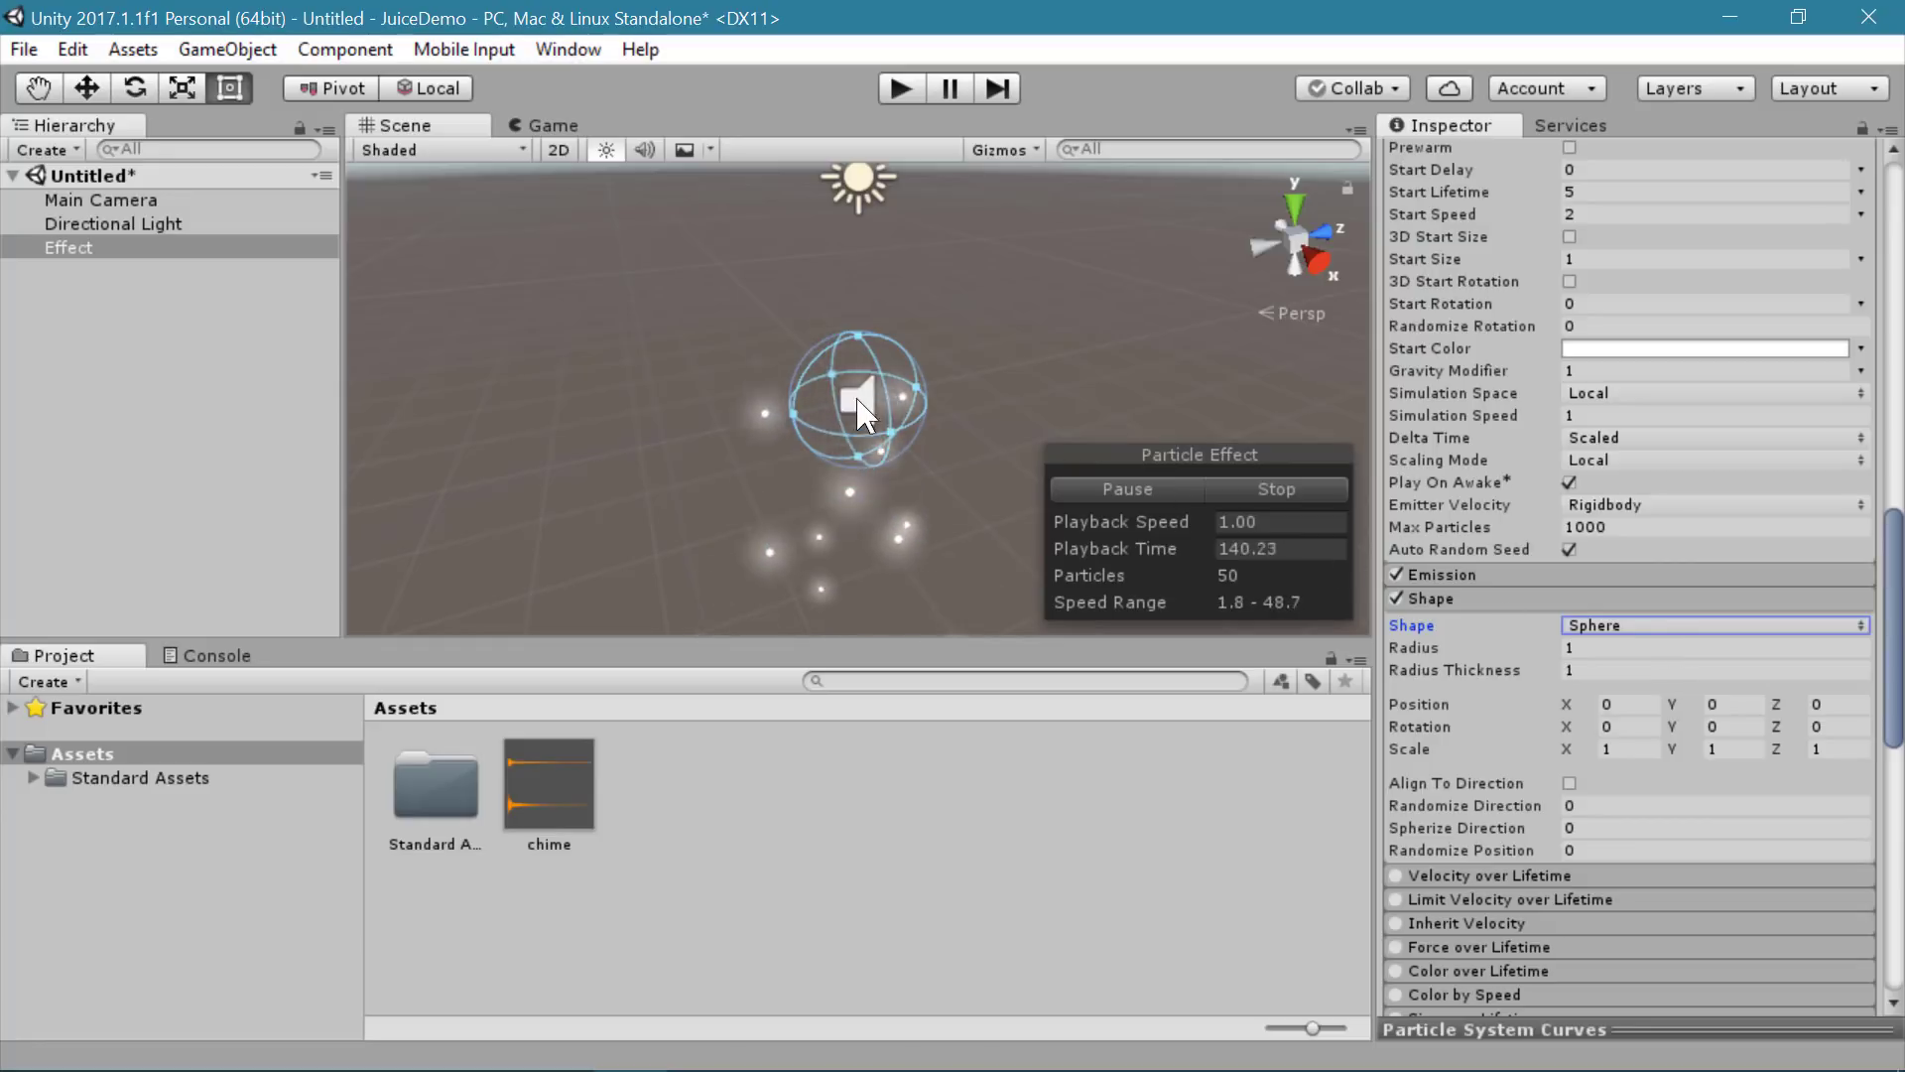
scroll(853, 407, "down", 1)
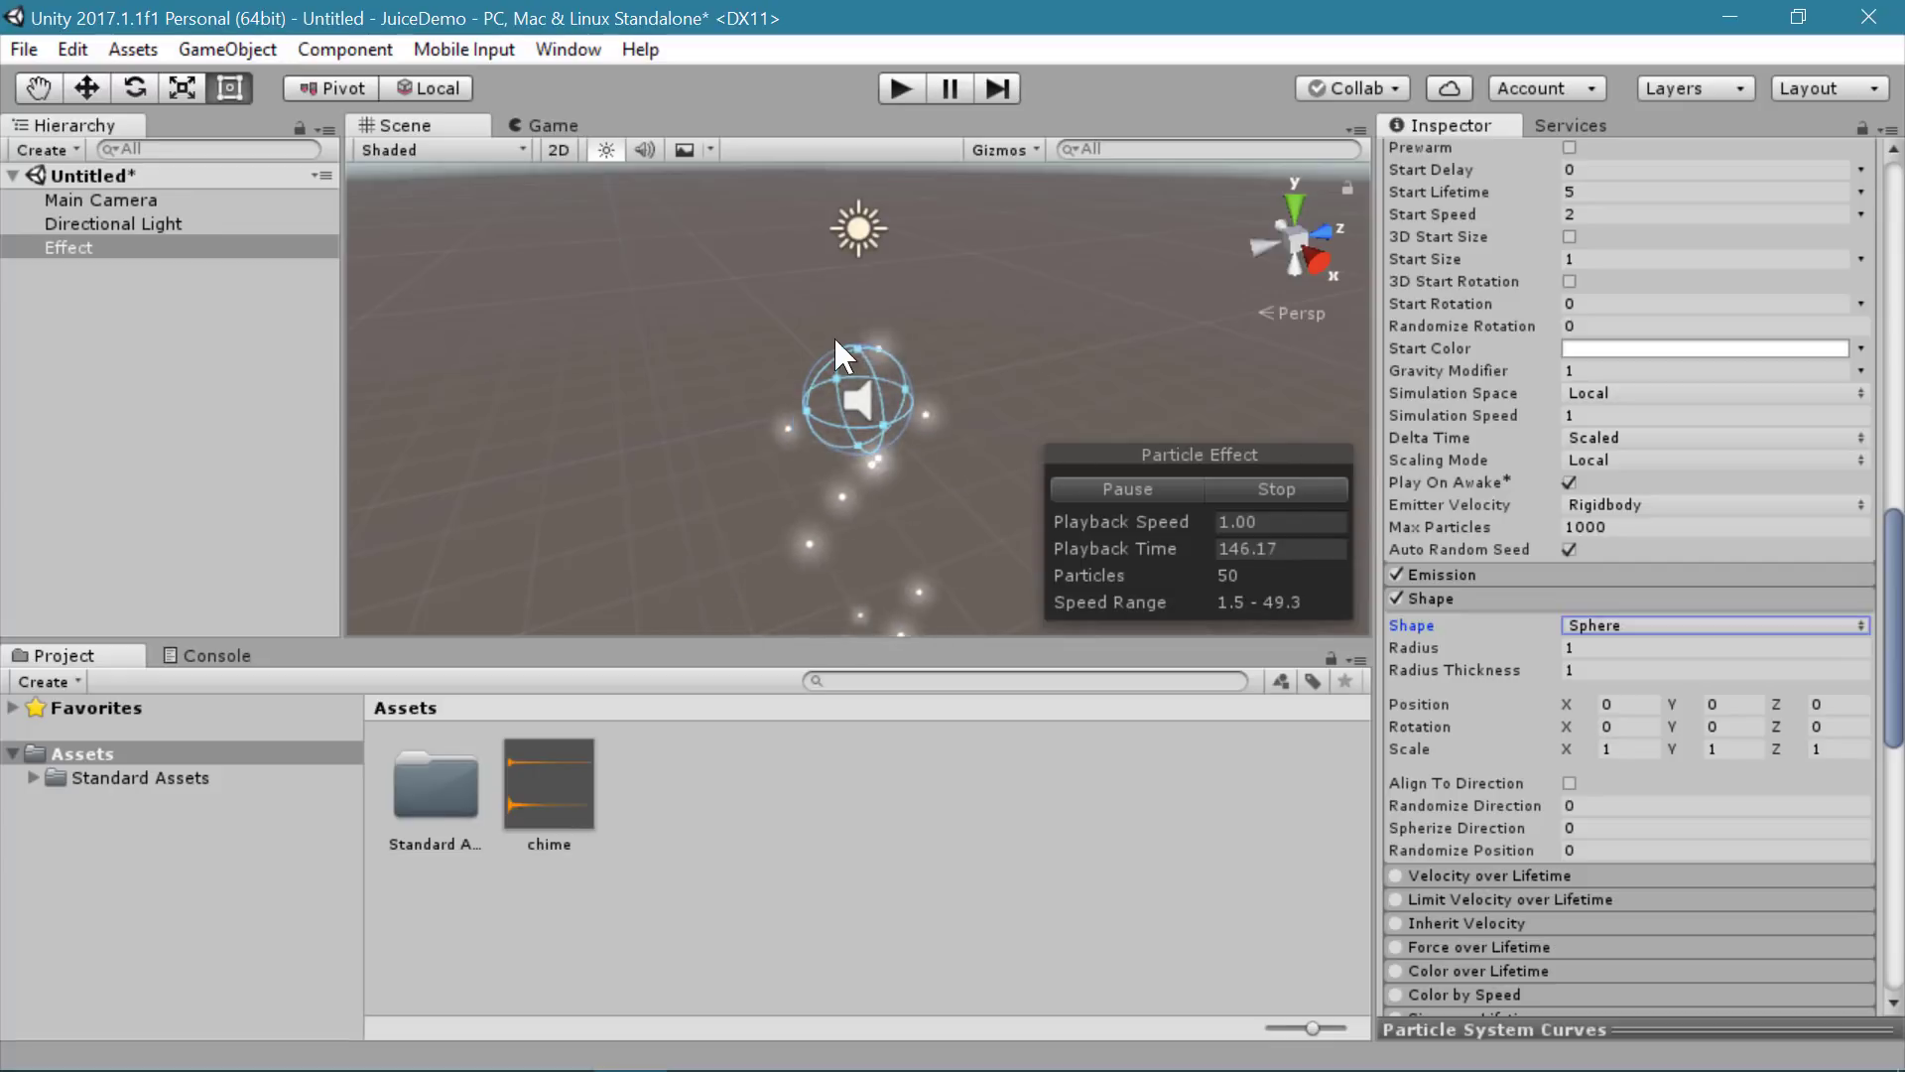
scroll(836, 349, "down", 1)
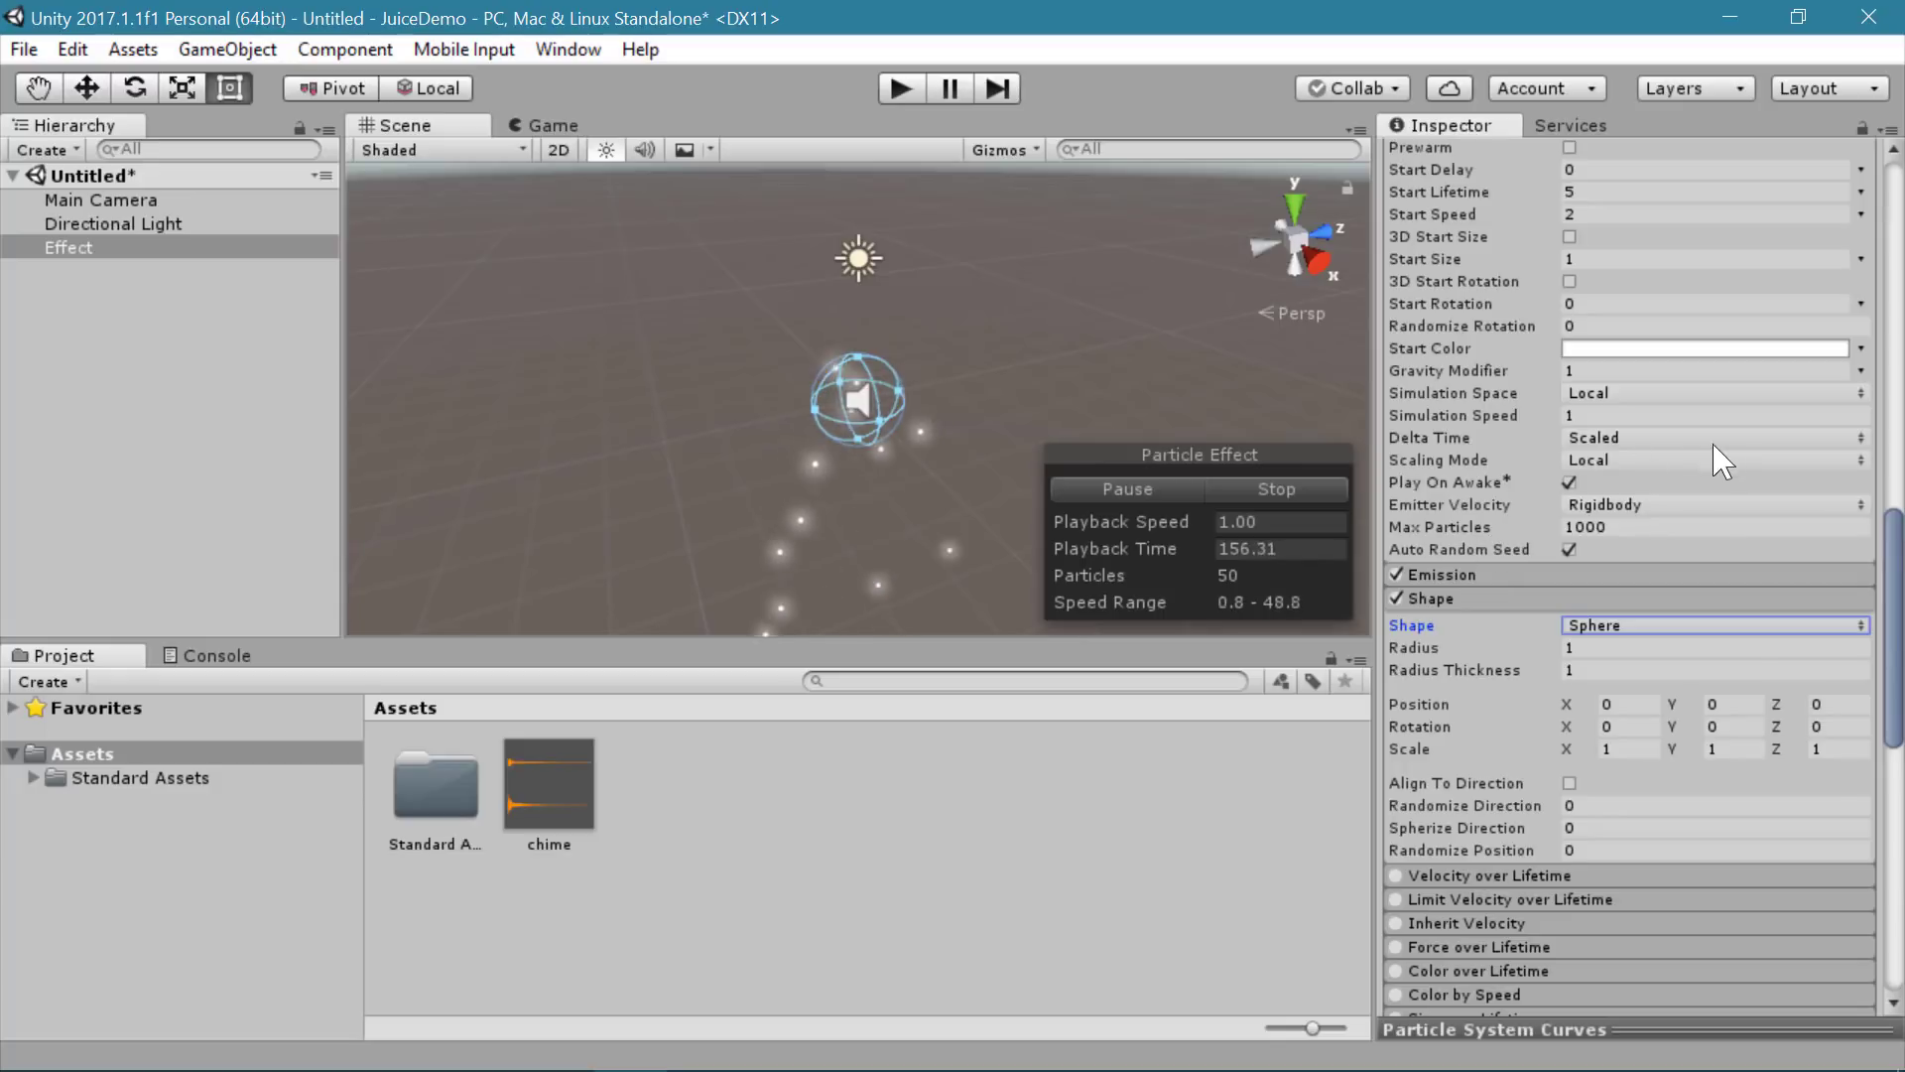
scroll(1702, 499, "up", 2)
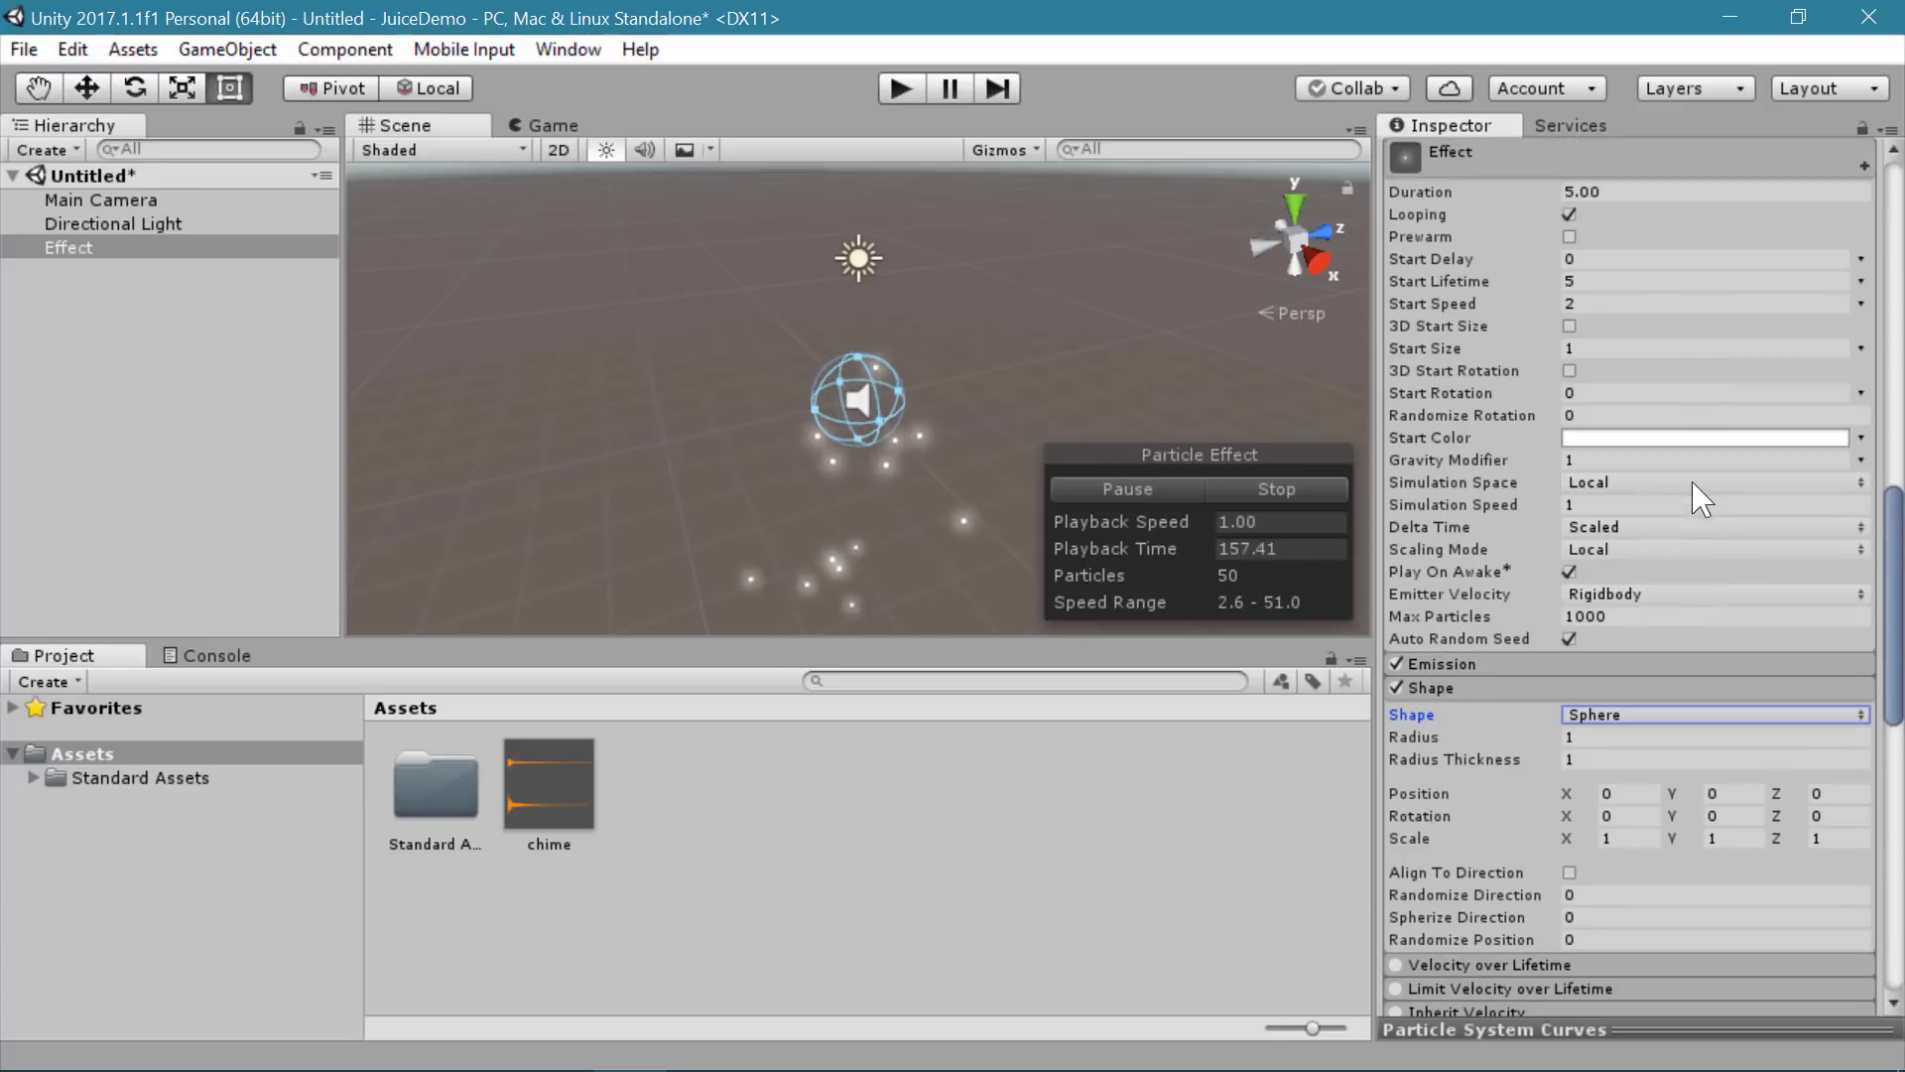
left_click(1627, 617)
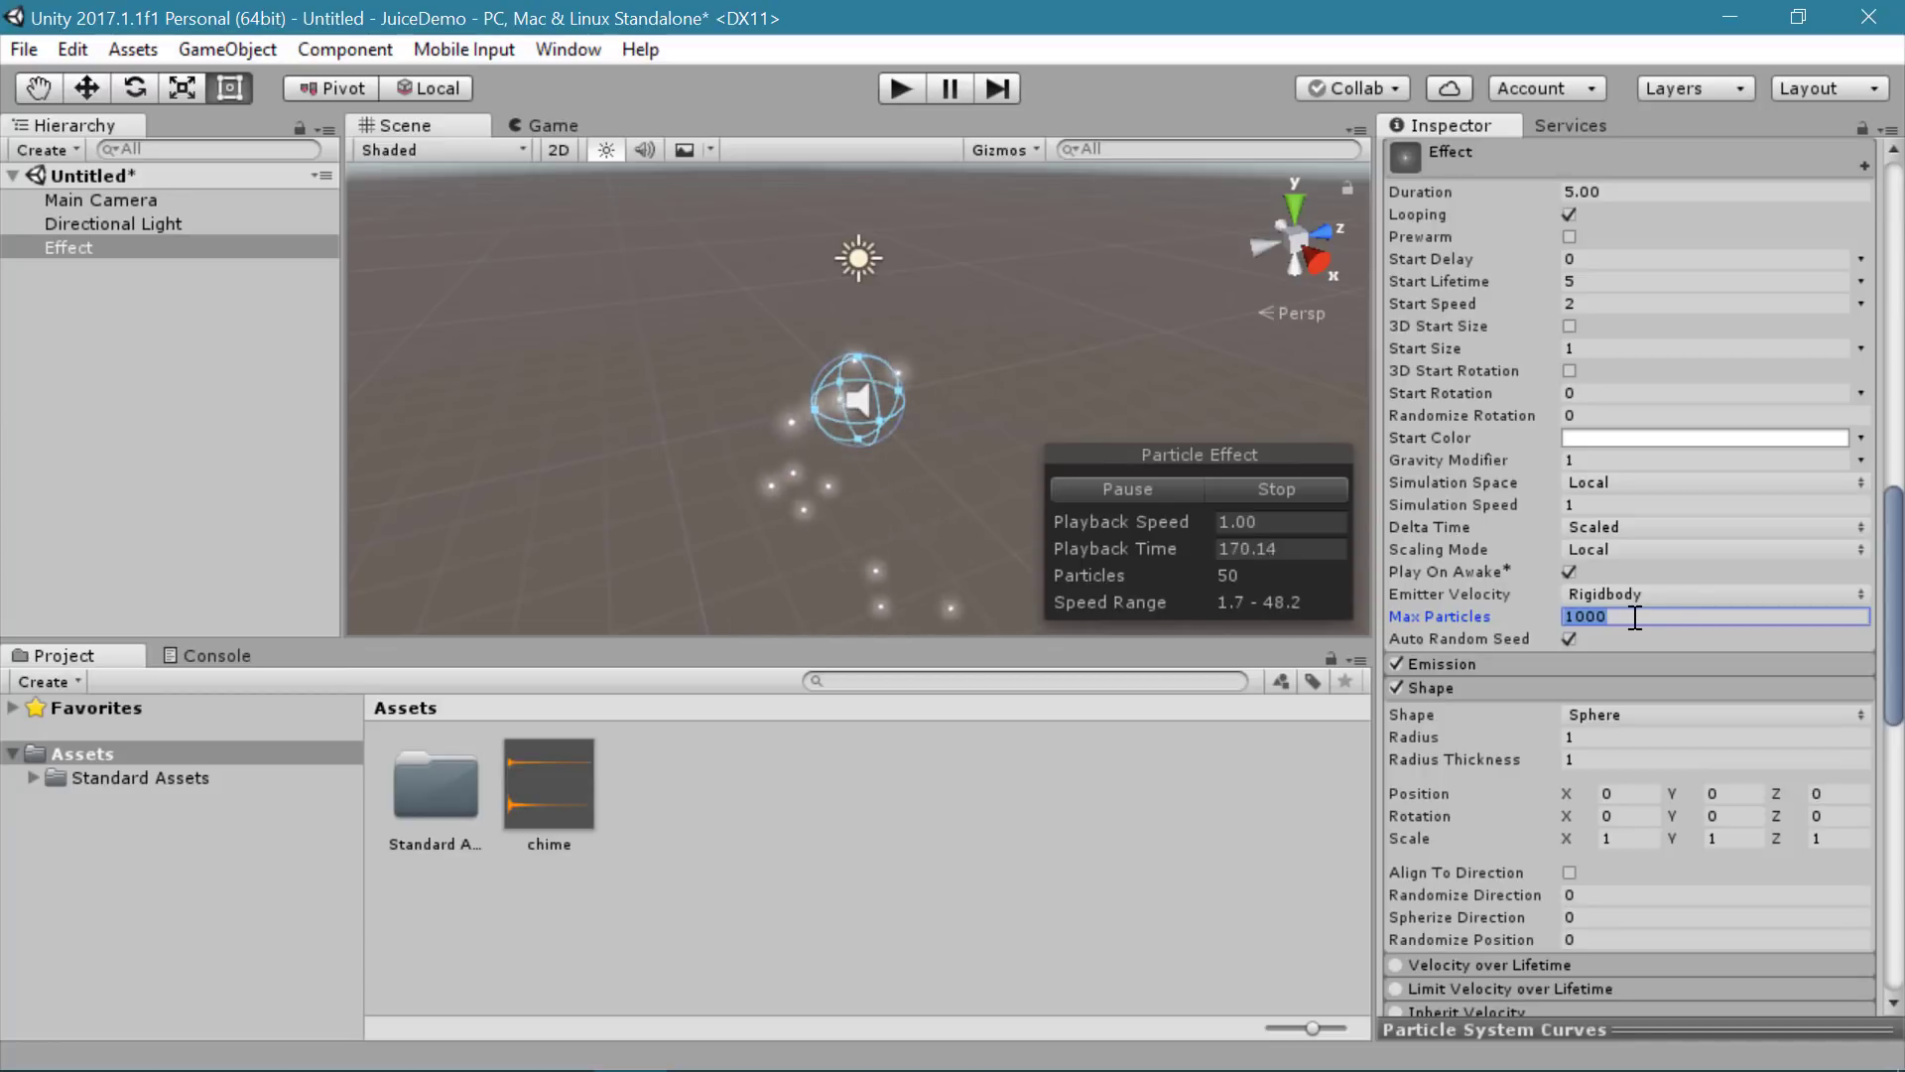
Step: Set Max Particles to 50 and turn off Looping on the Effect particle system
type("50")
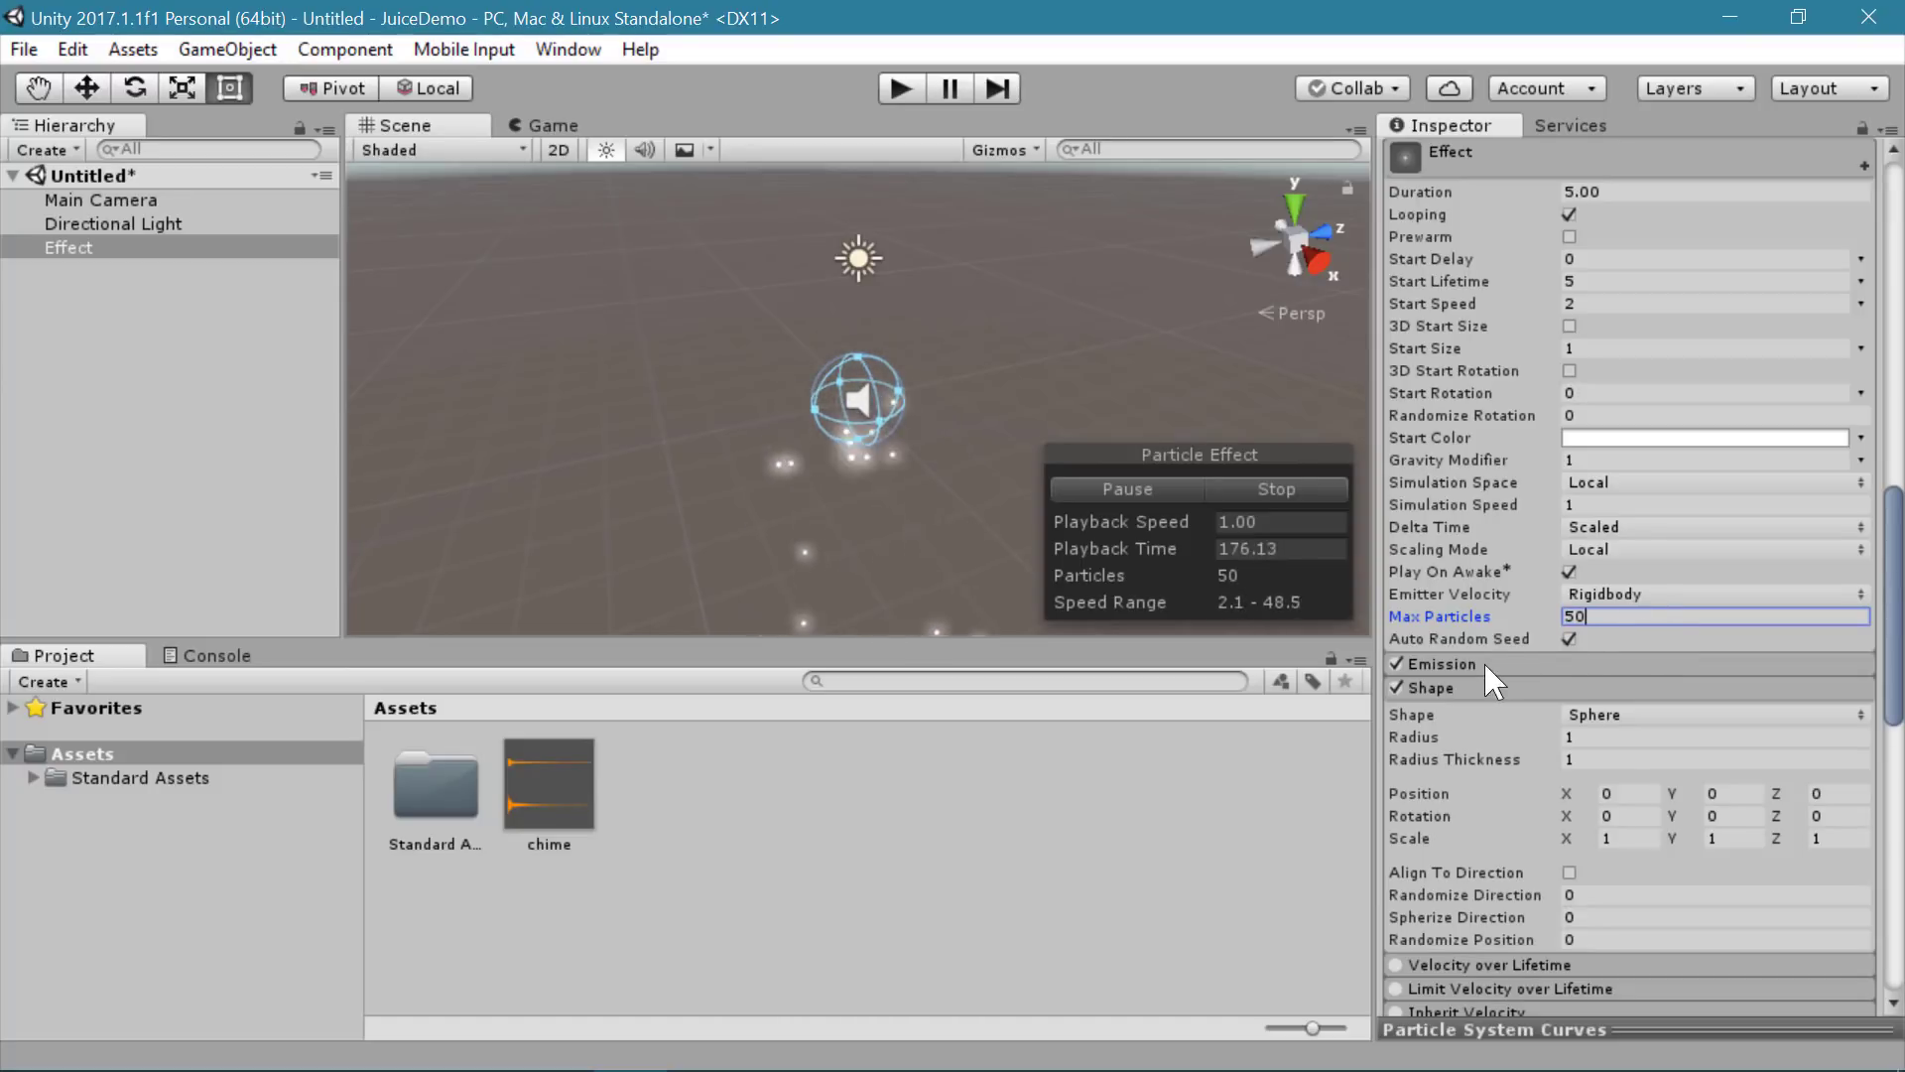
scroll(1576, 339, "up", 3)
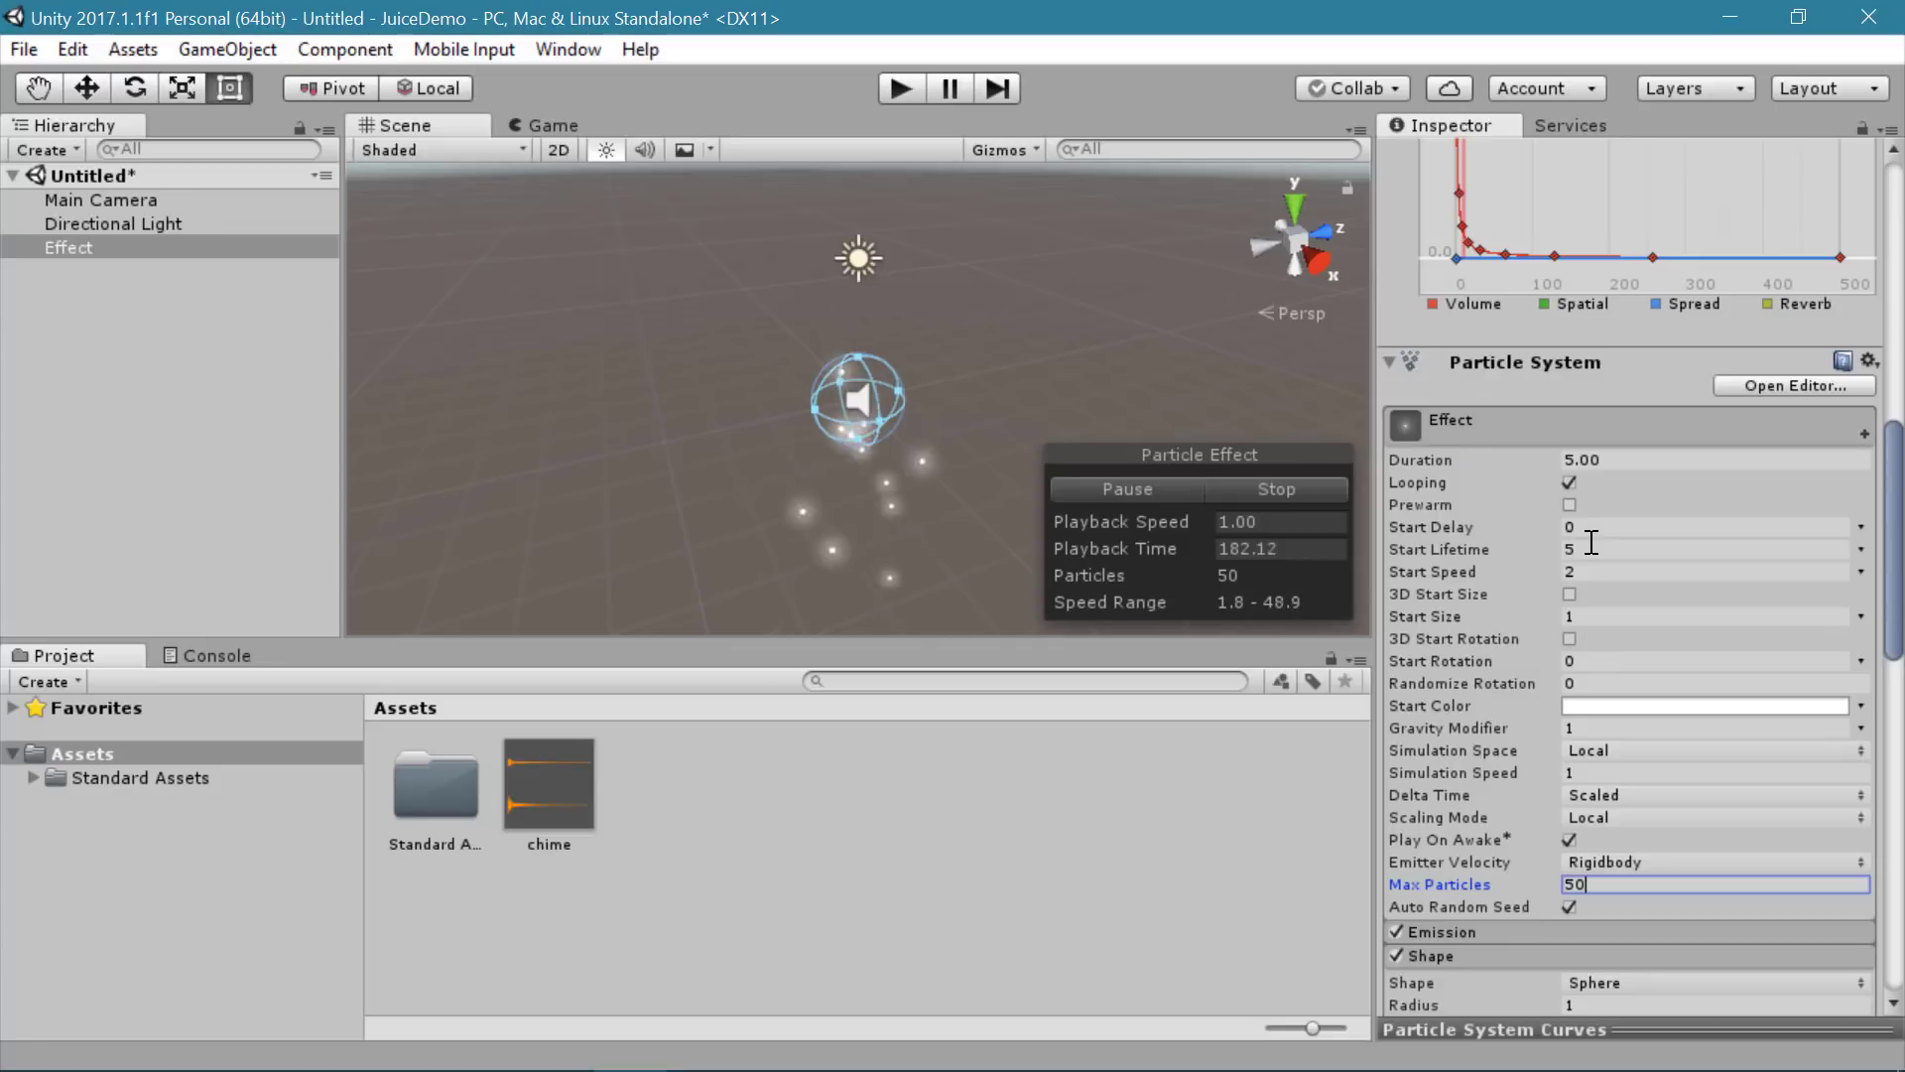
left_click(1618, 461)
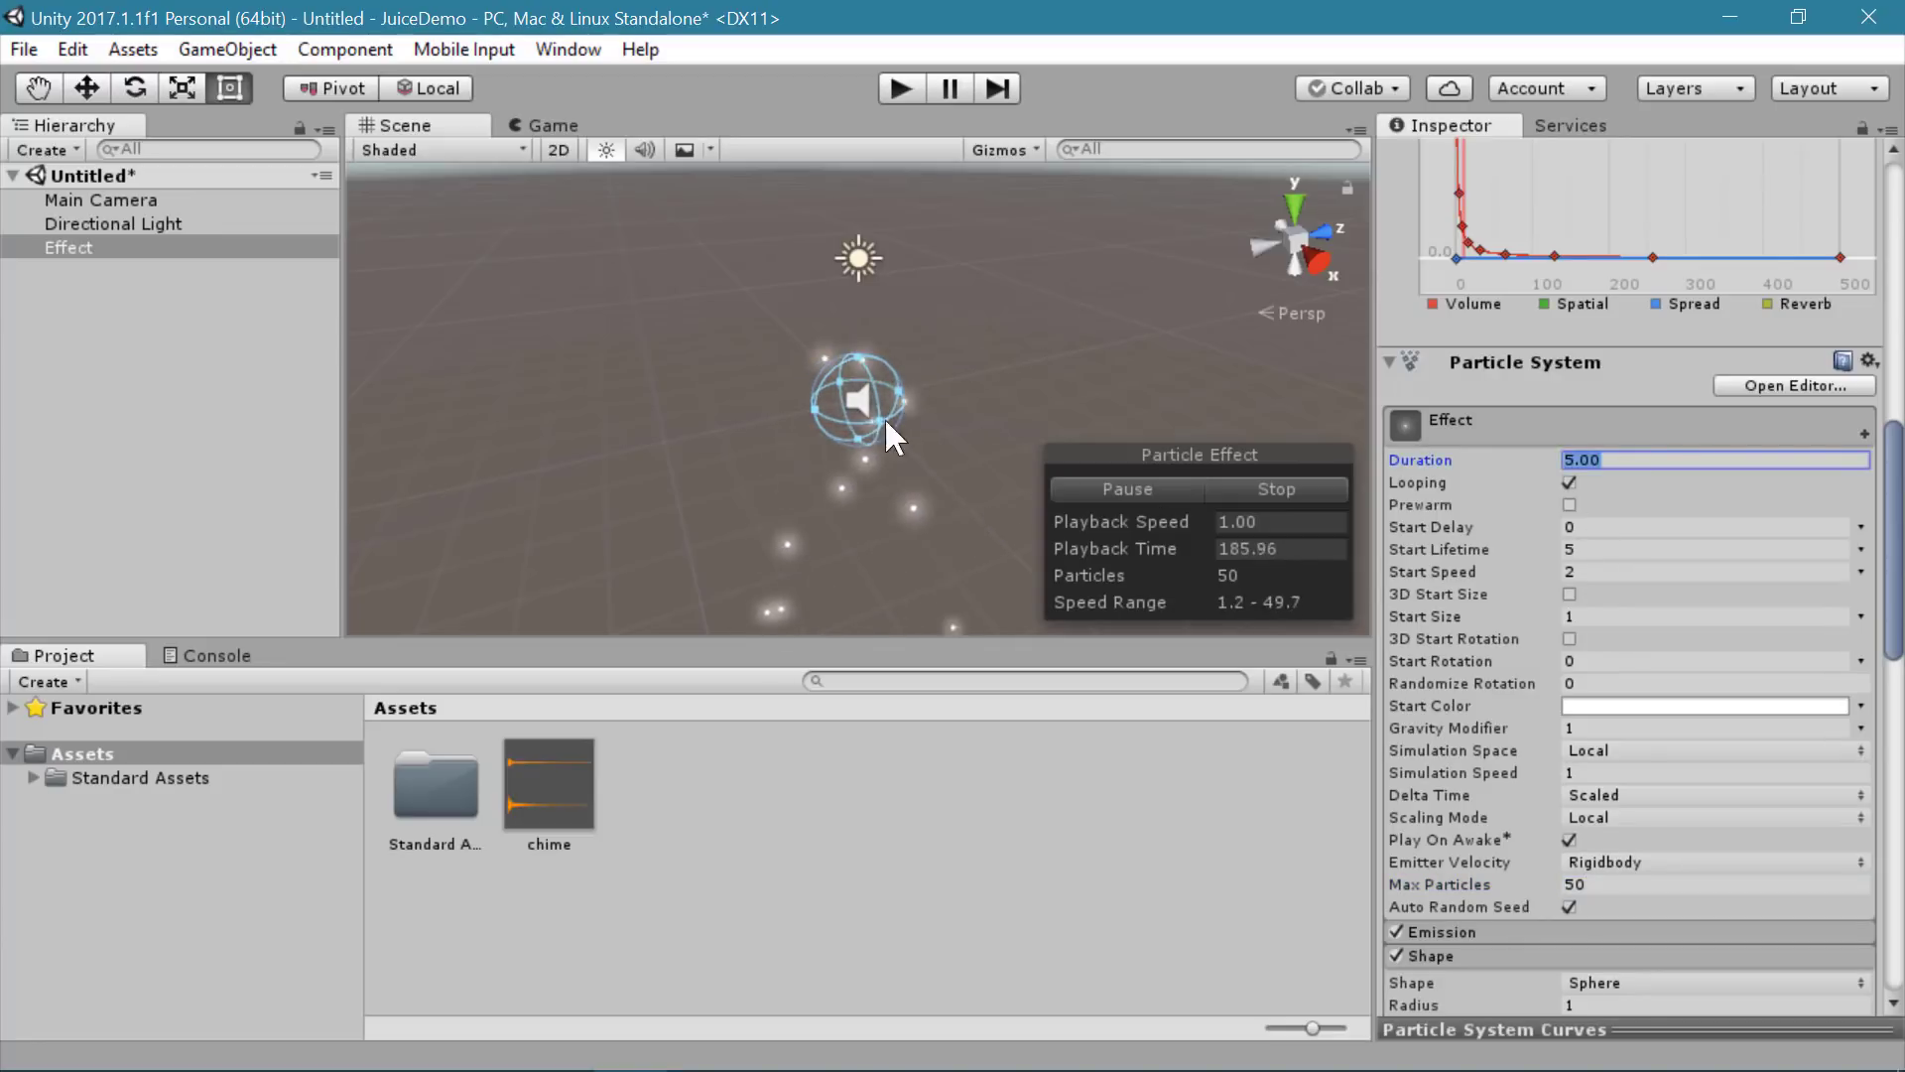
left_click(1569, 483)
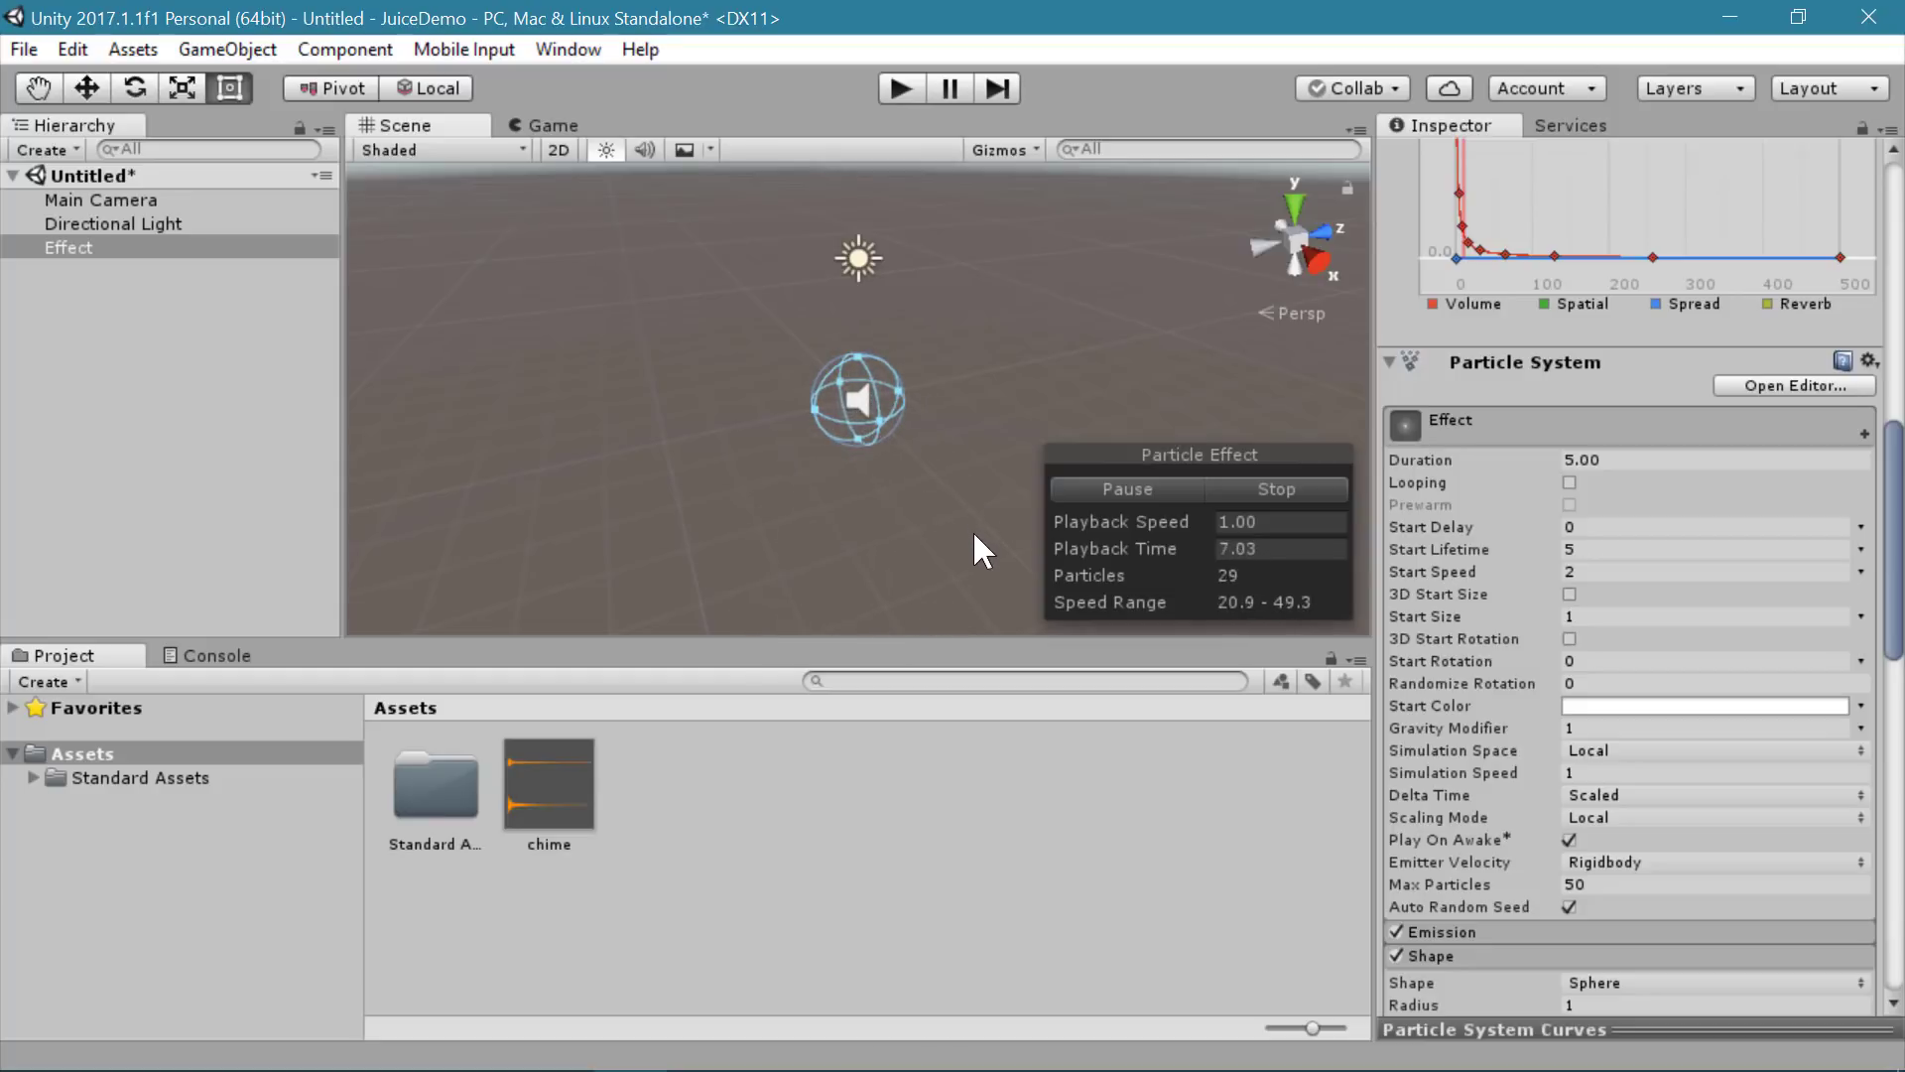
Step: Re-enable Looping, set Start Lifetime to 0.7, and restart the particle preview
left_click(1569, 483)
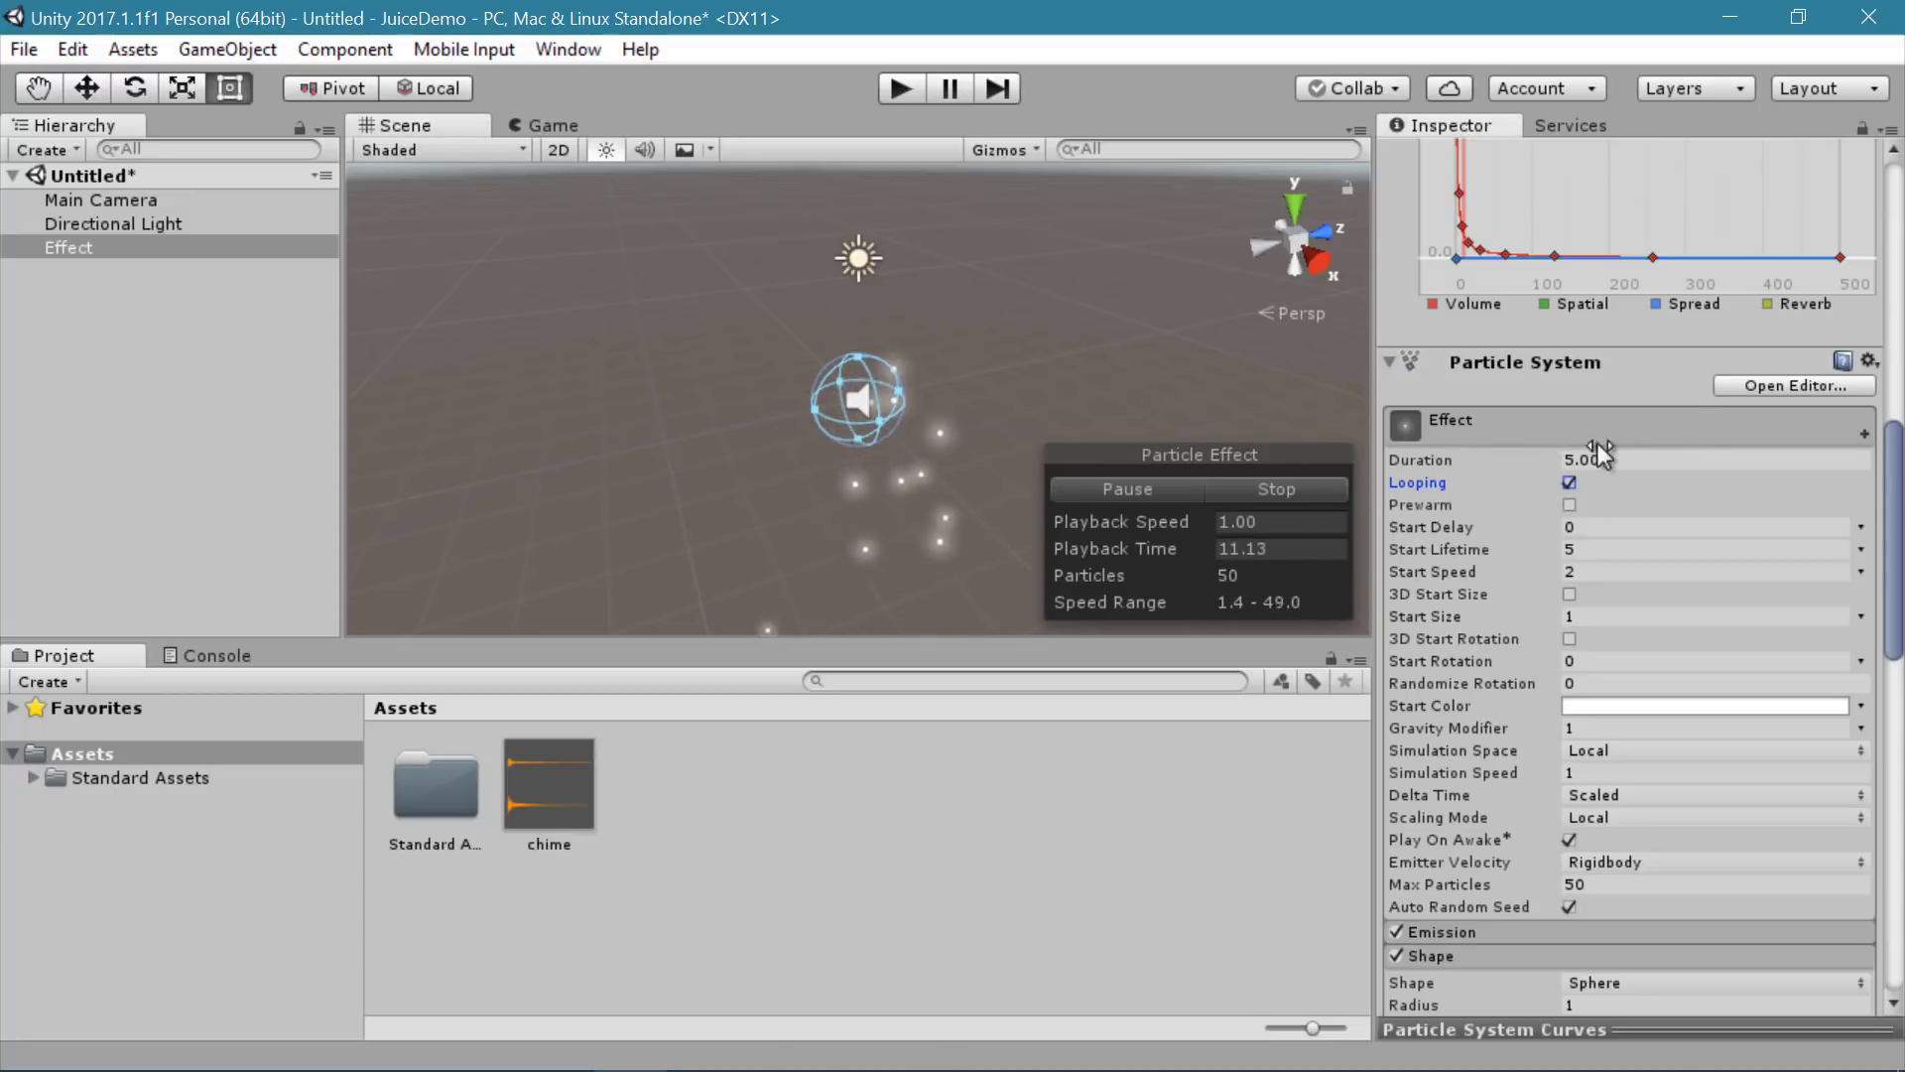
left_click(1588, 549)
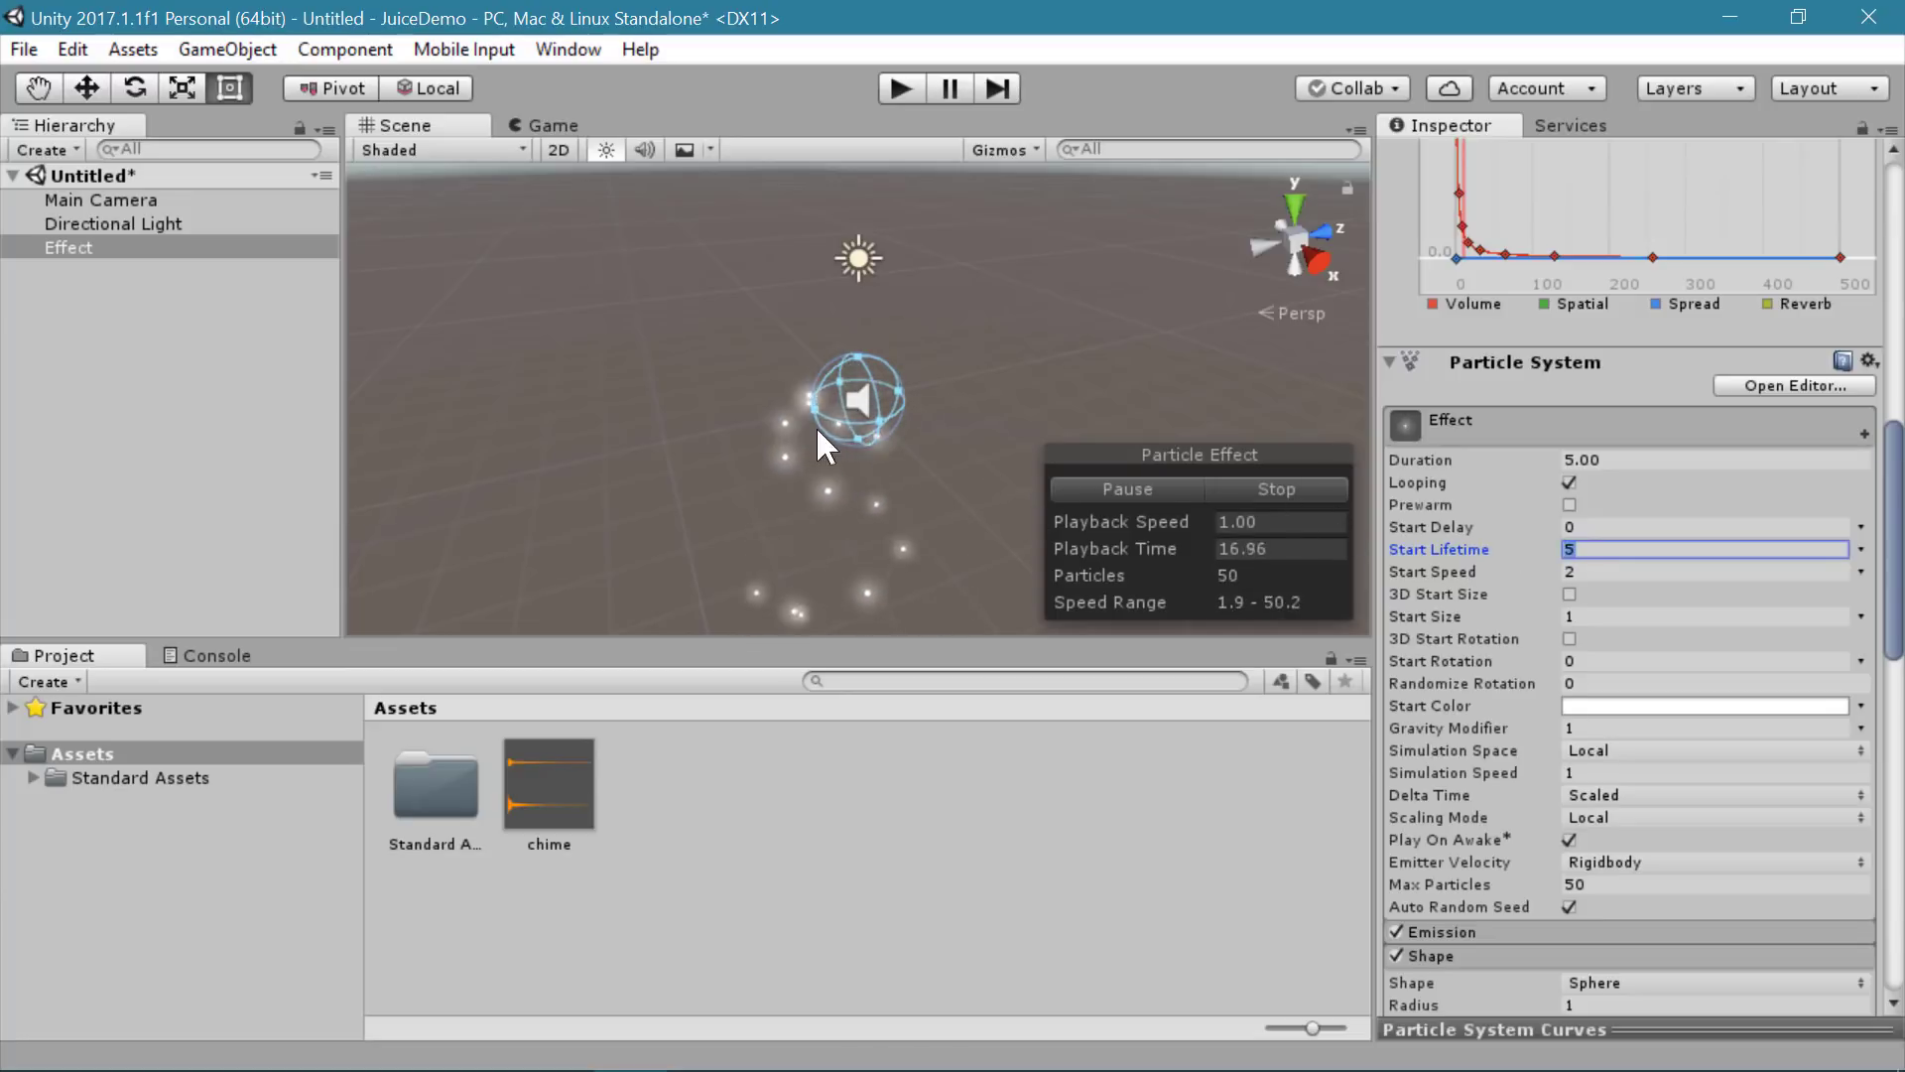
left_click_drag(851, 593, 843, 382, "alt")
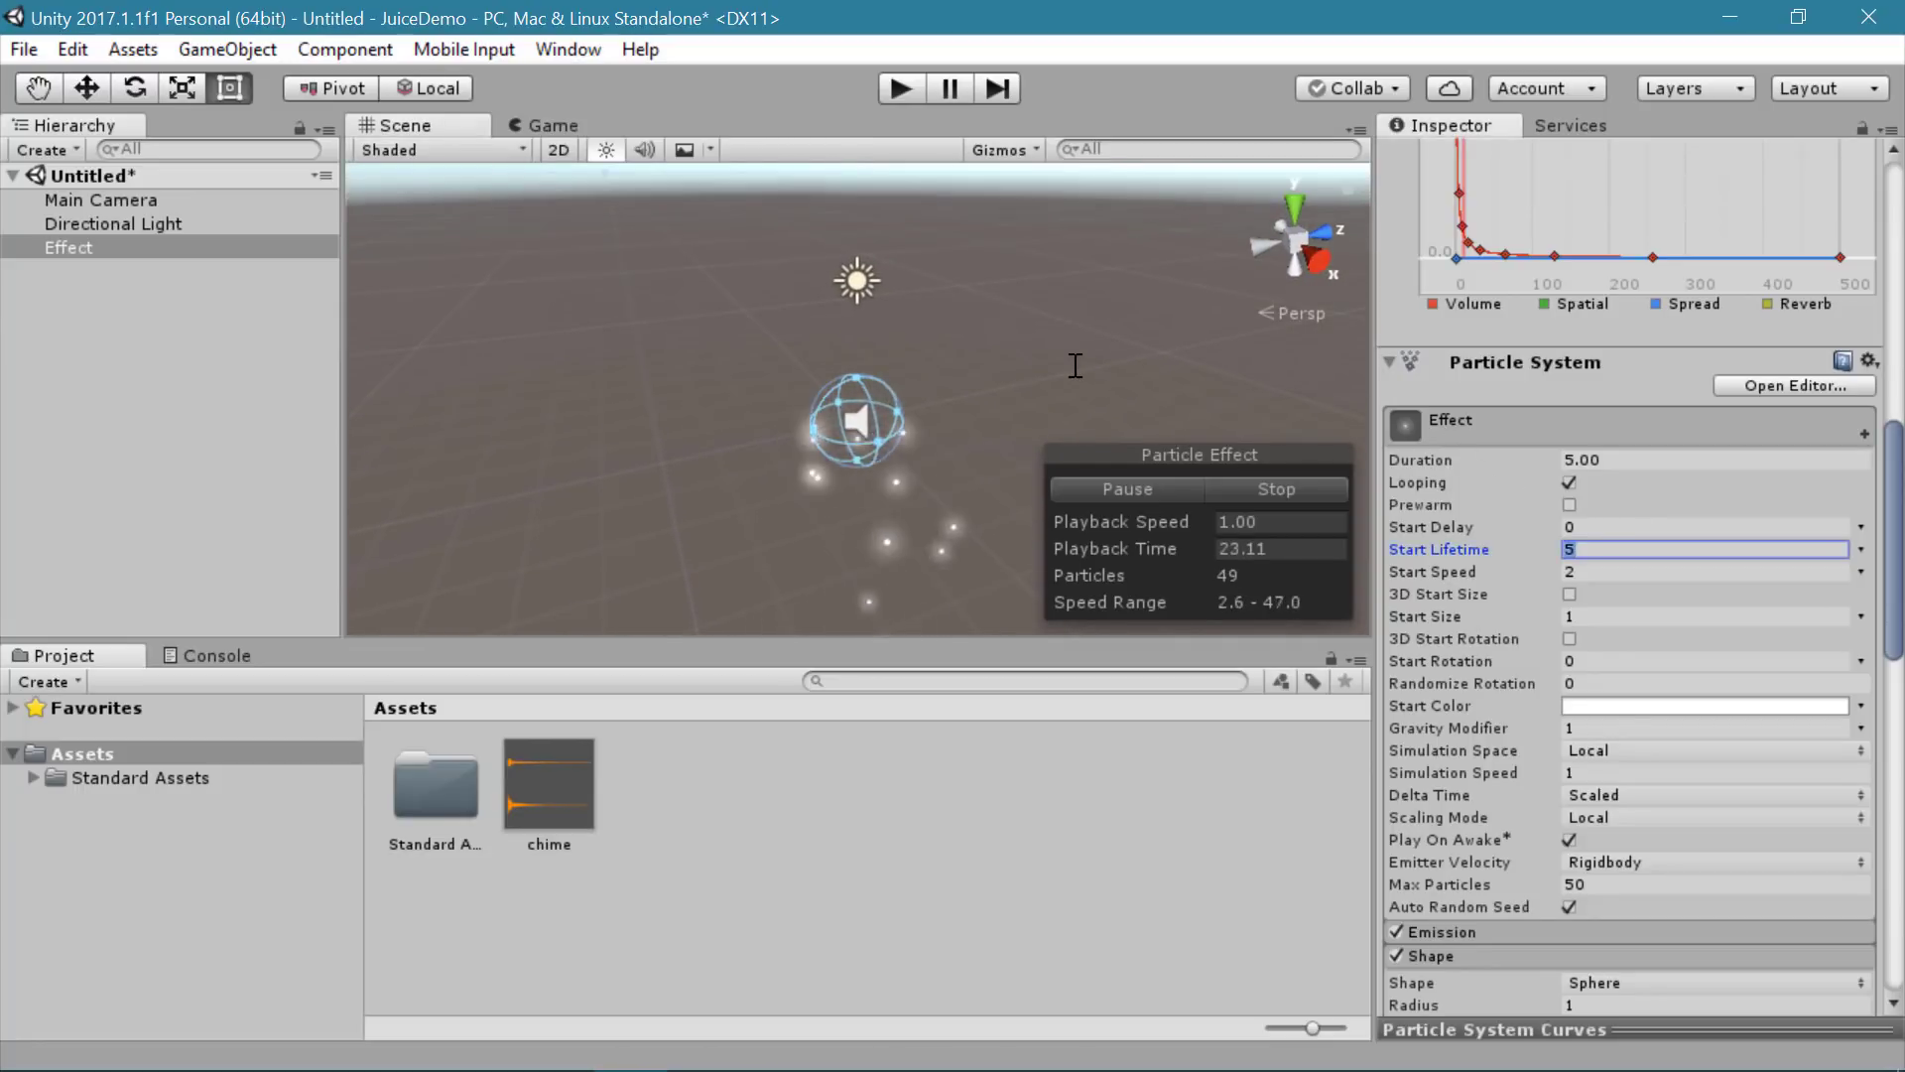
type("1")
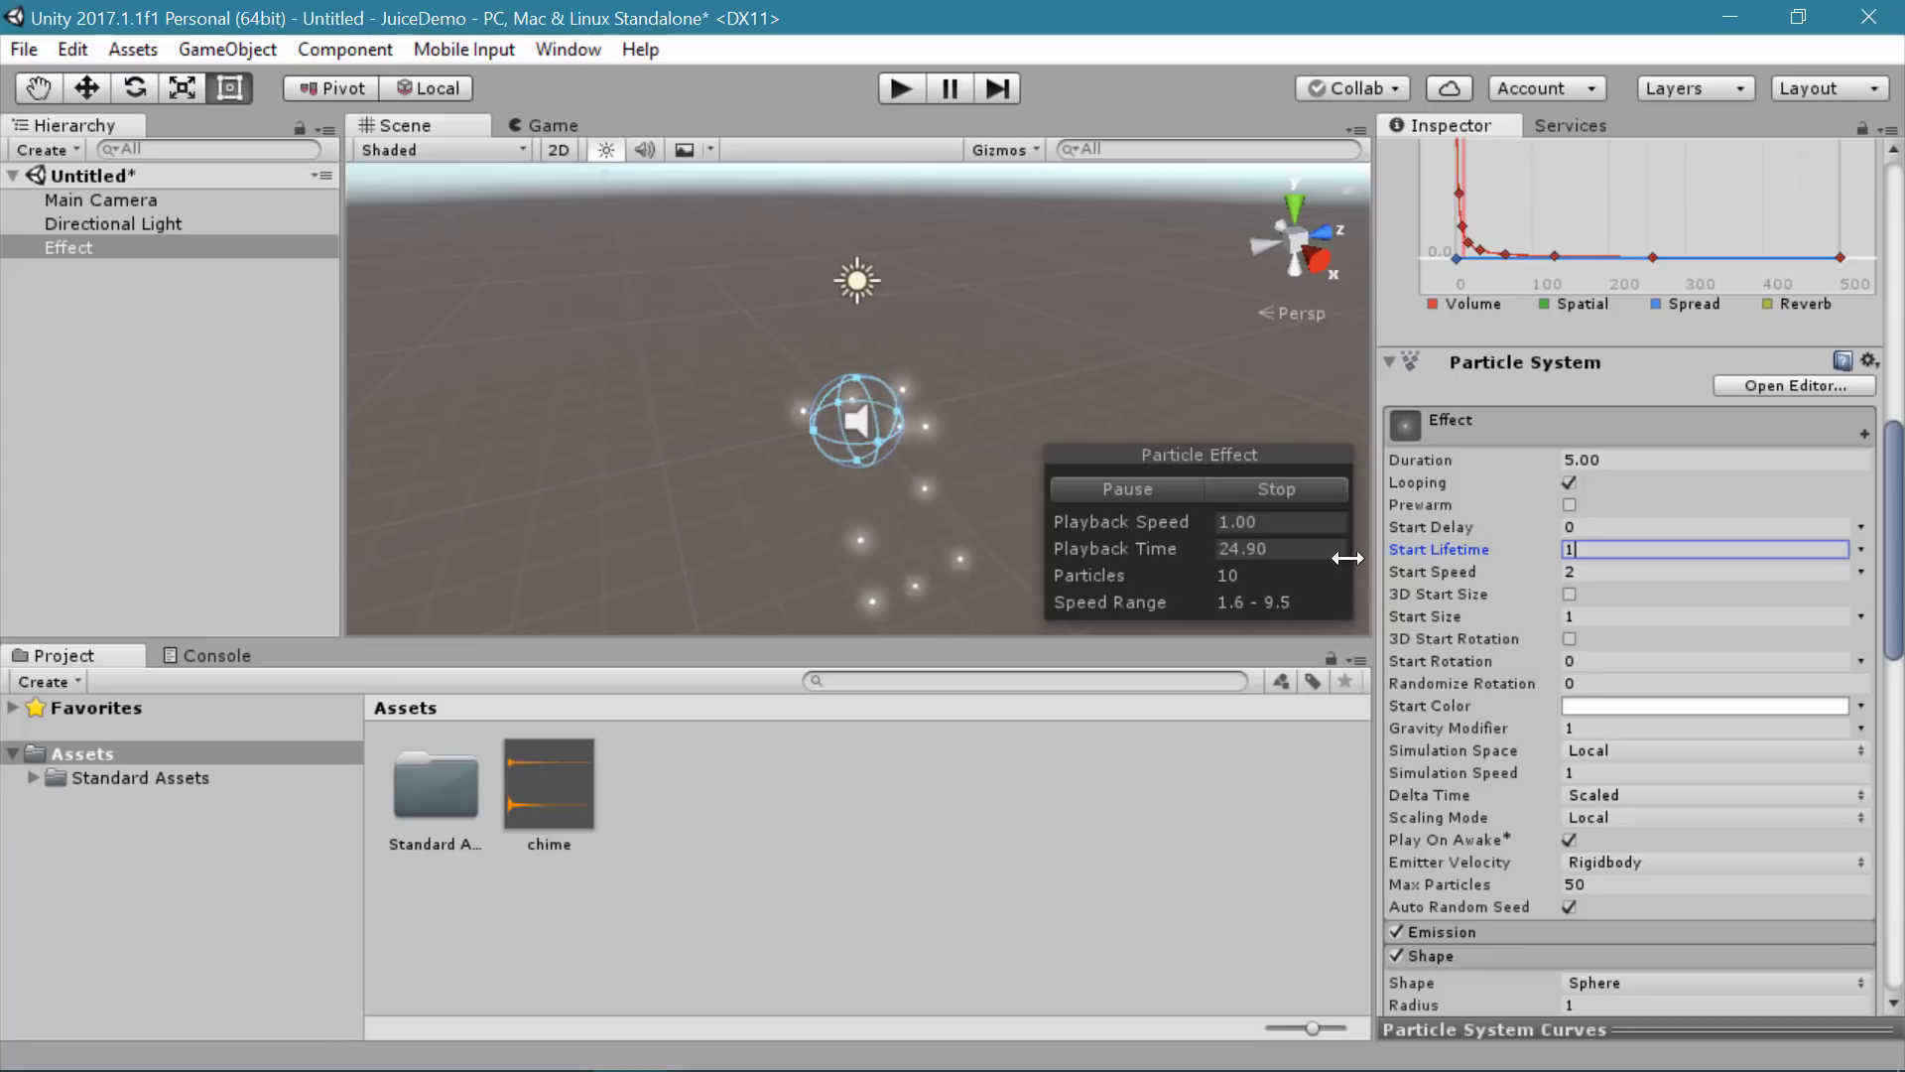
mouse_move(886, 534)
left_mouse_down("alt")
mouse_move(834, 541)
mouse_move(884, 530)
mouse_move(902, 515)
mouse_move(890, 497)
left_mouse_up("alt")
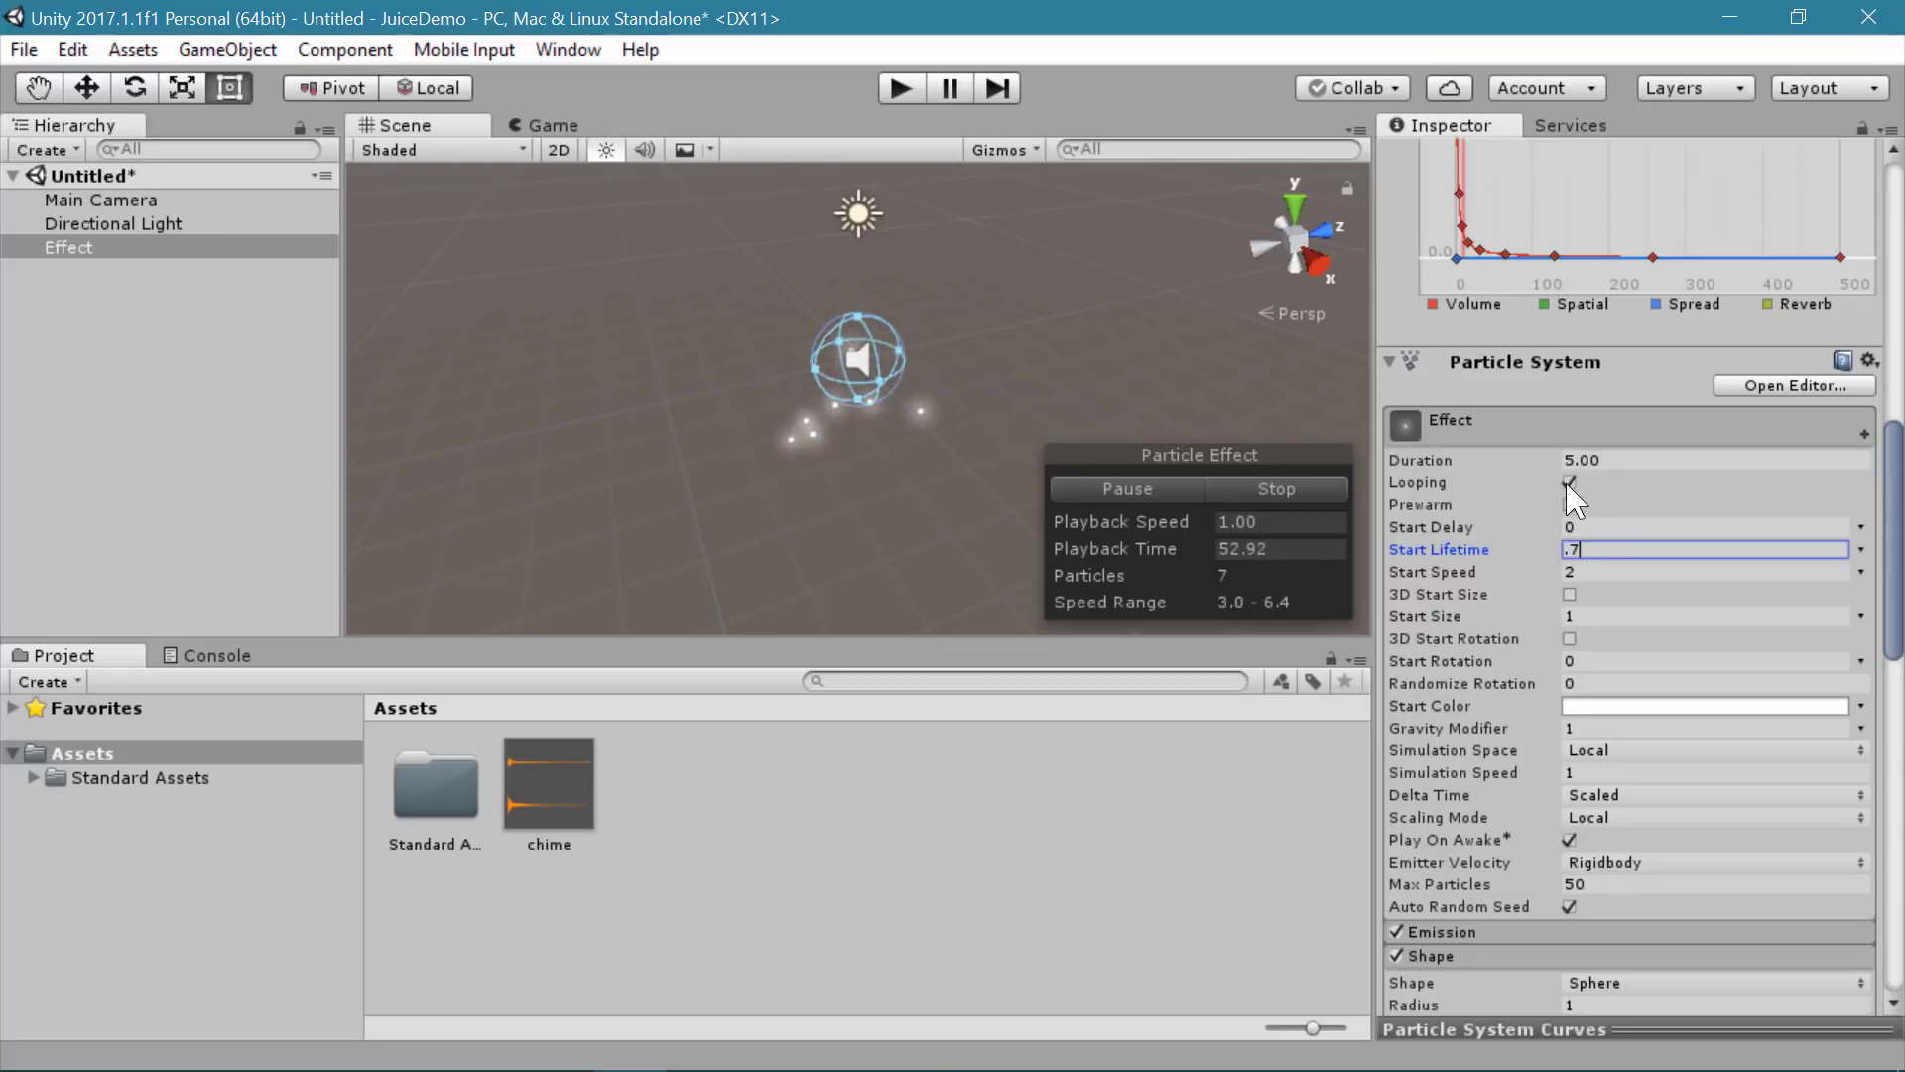
key("shift+Tab")
key("shift+Tab")
key("shift+Tab")
key("space")
key("space")
left_click(1115, 481)
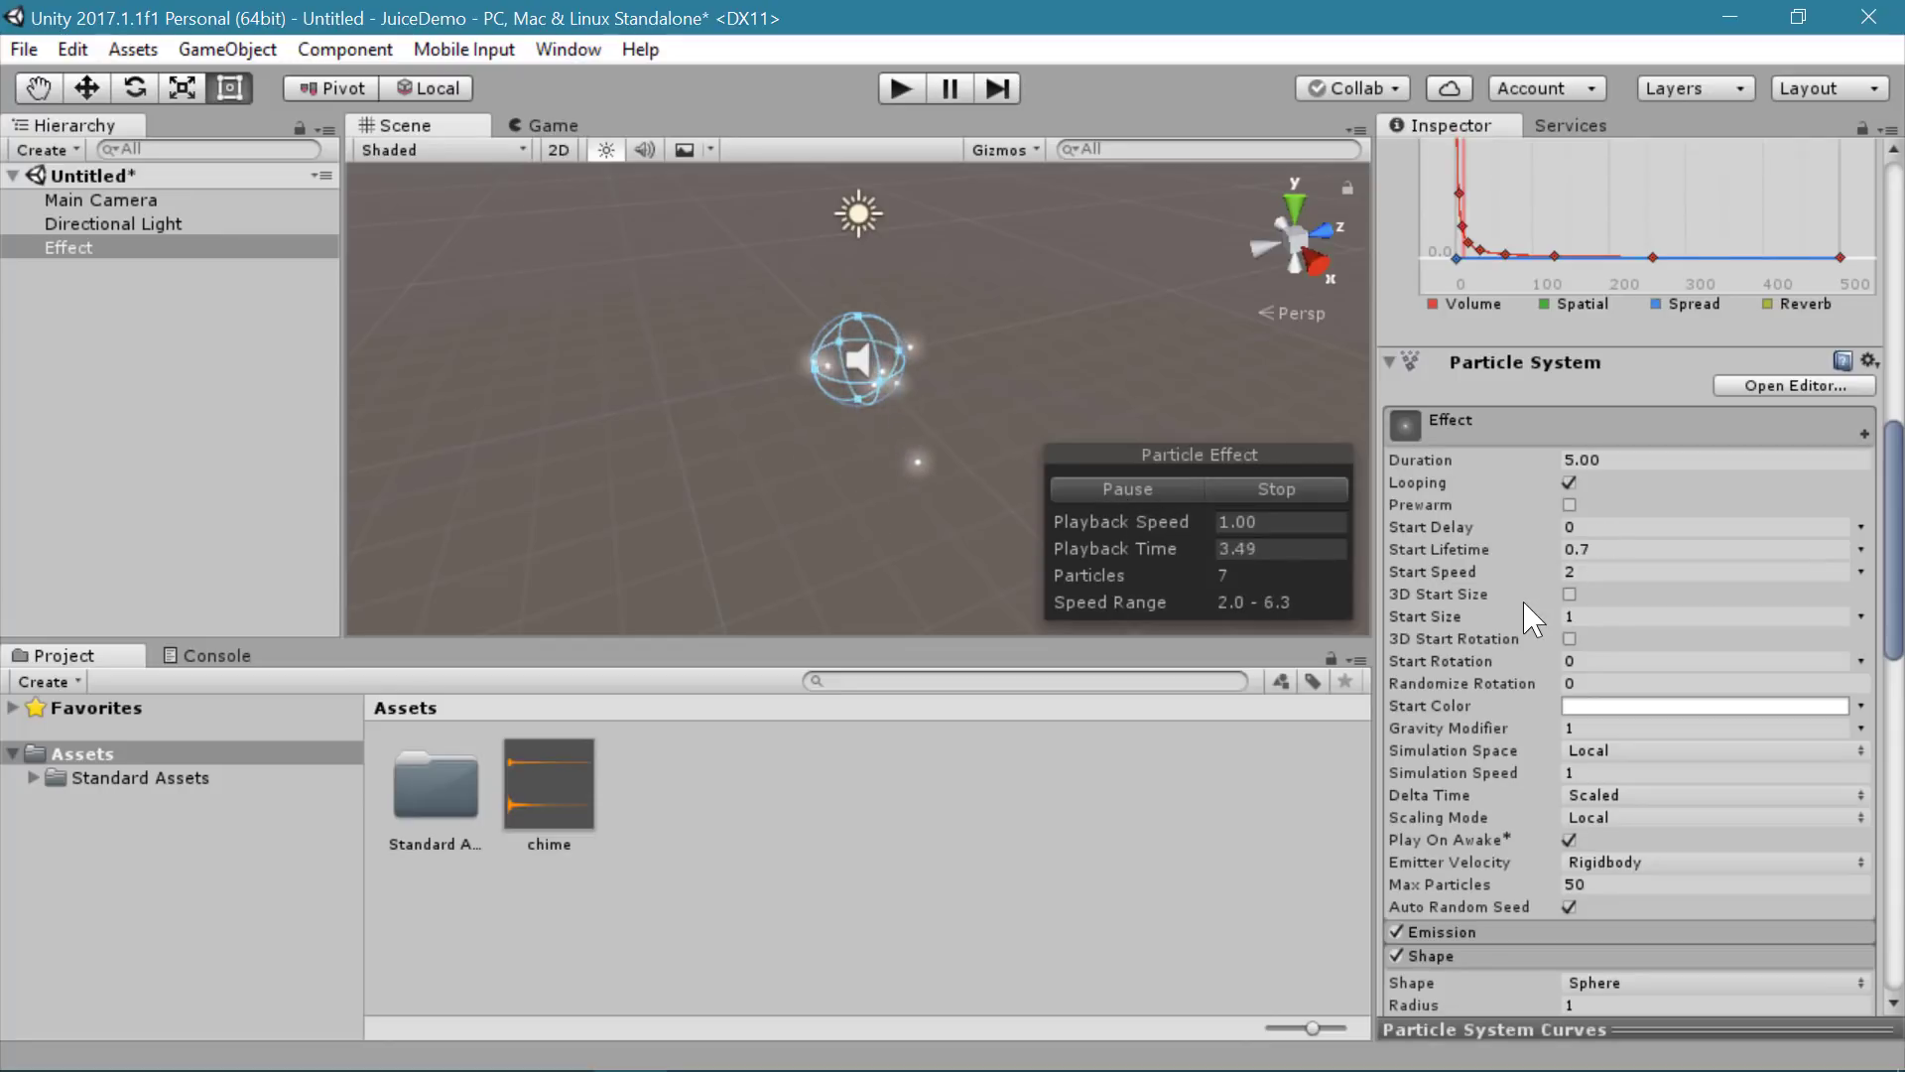
scroll(1533, 615, "down", 4)
scroll(1578, 397, "up", 2)
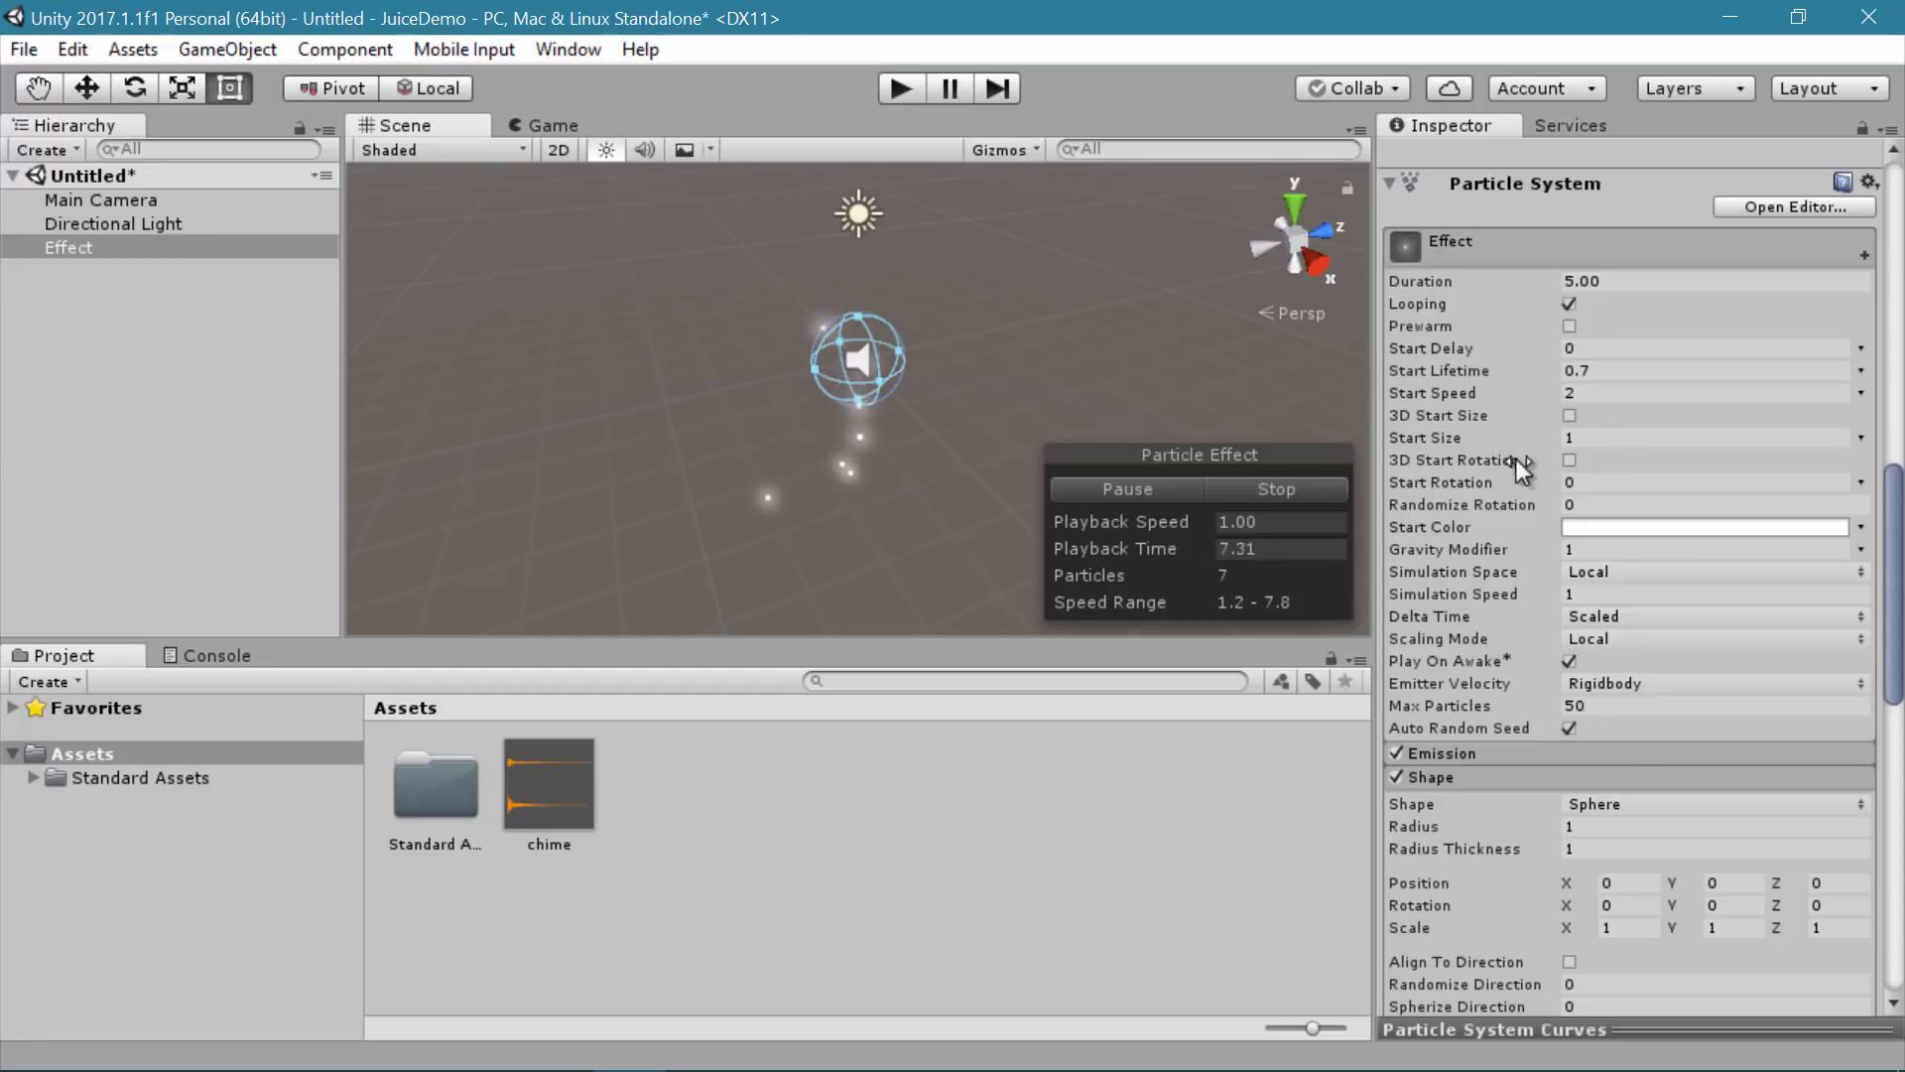
Step: Add an emission burst of 30 particles at time 0.00 and set Rate over Time to 0
scroll(1497, 541, "down", 3)
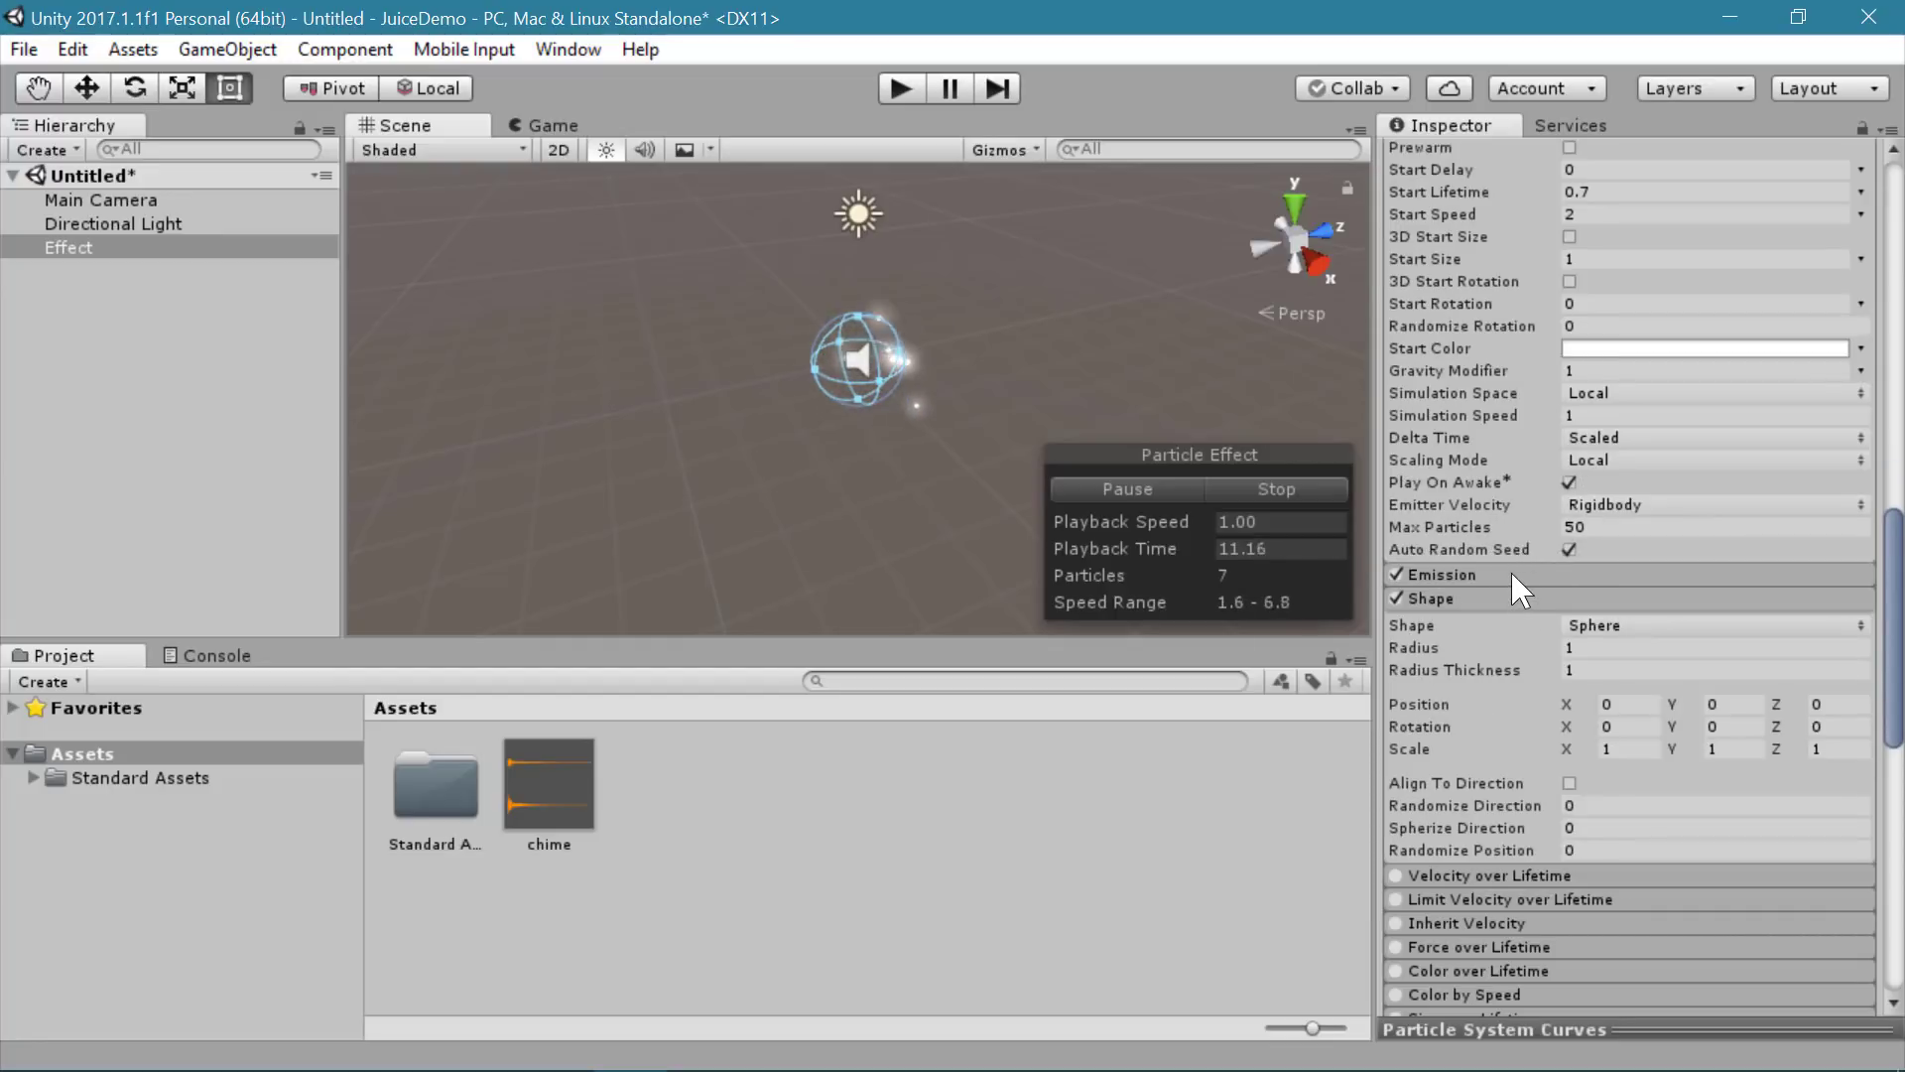
left_click(1513, 574)
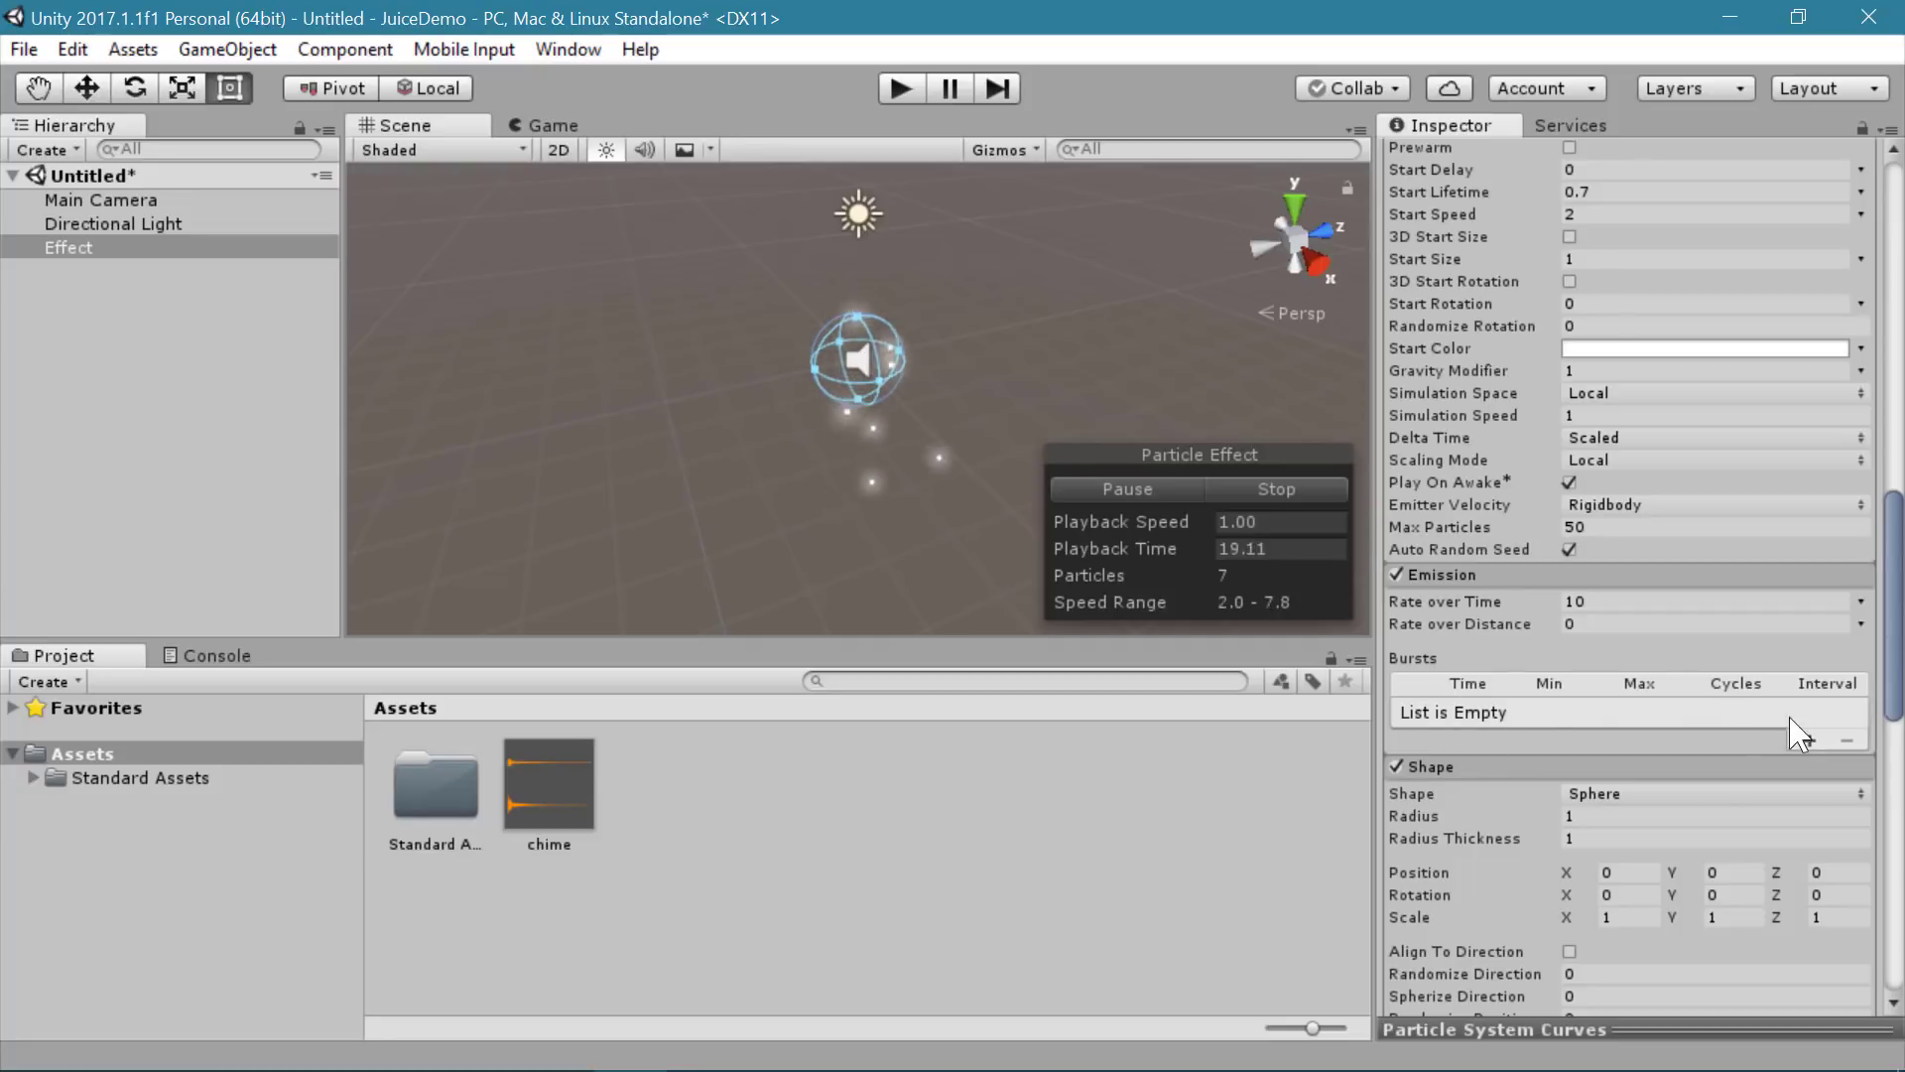
left_click(1809, 740)
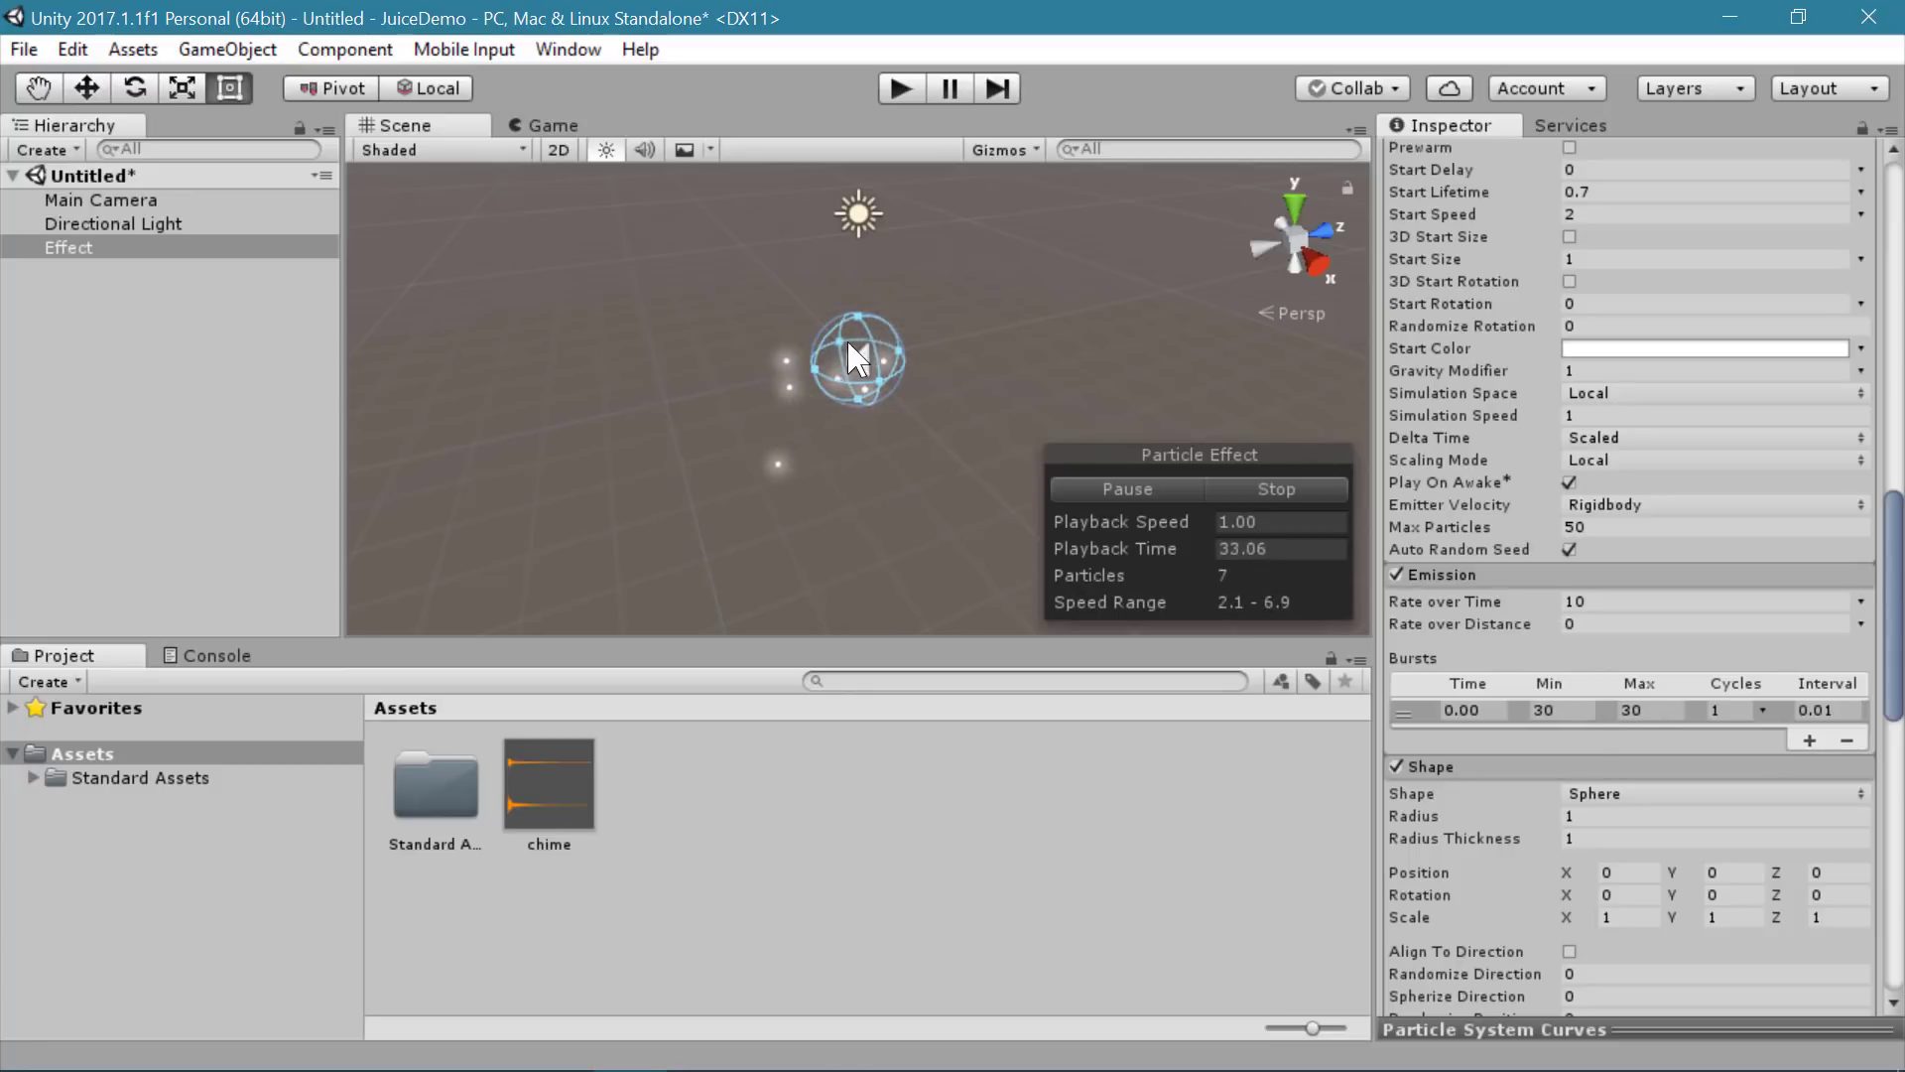
left_click(1505, 603)
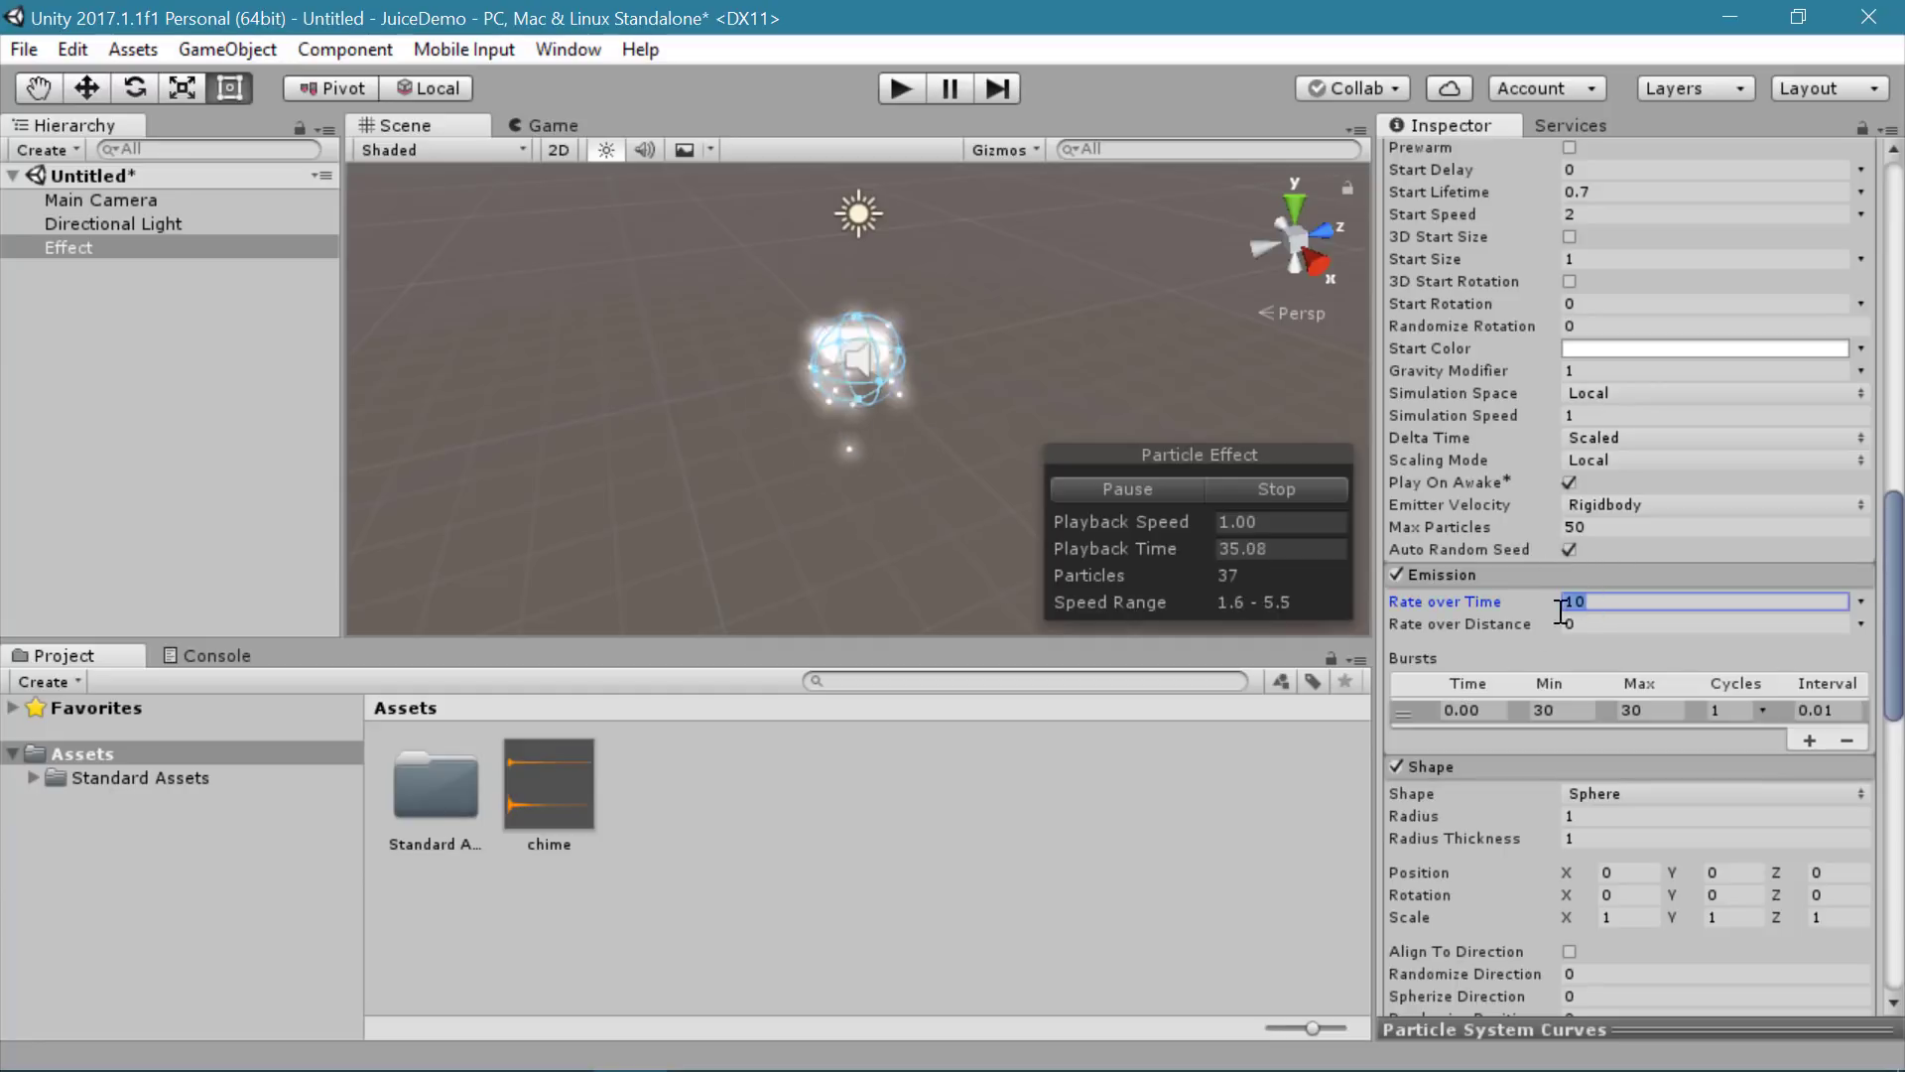
type("0")
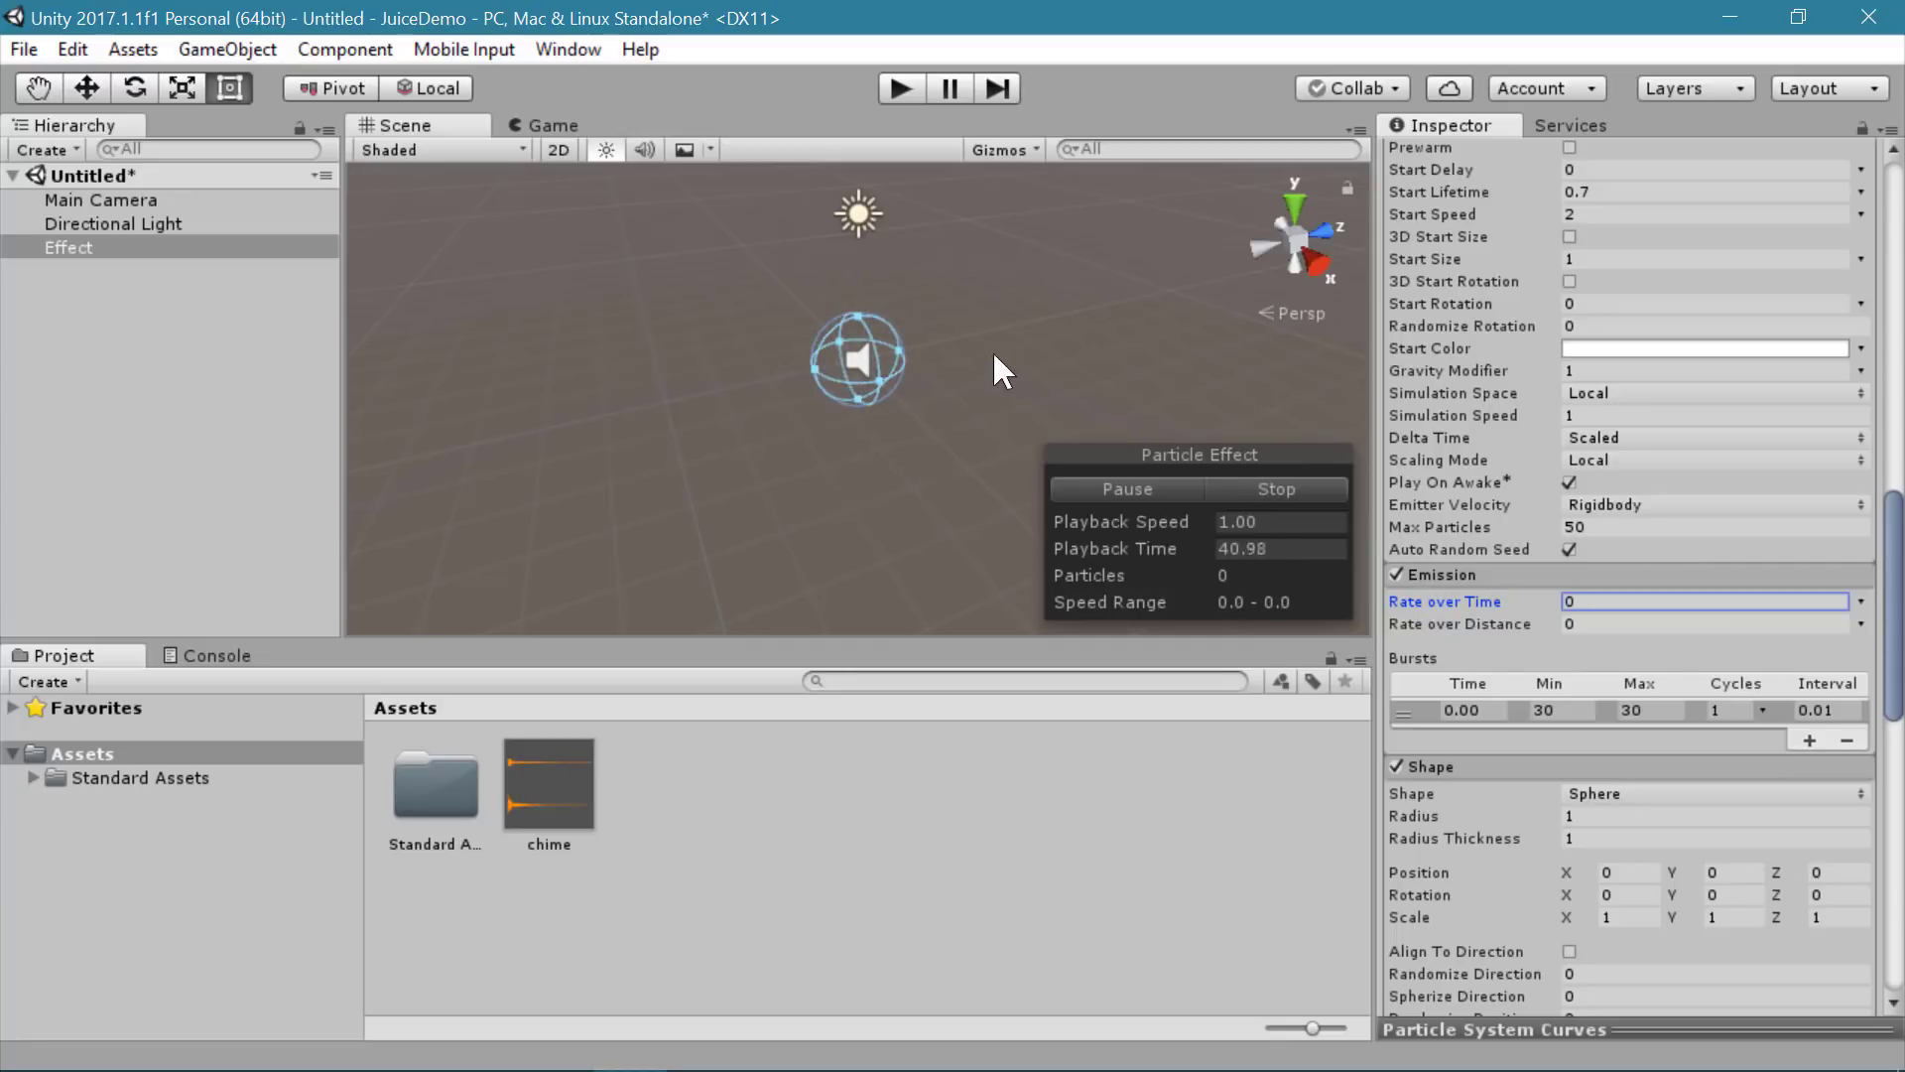
Step: Set the particle system's Duration to 1.00
scroll(1626, 397, "up", 10)
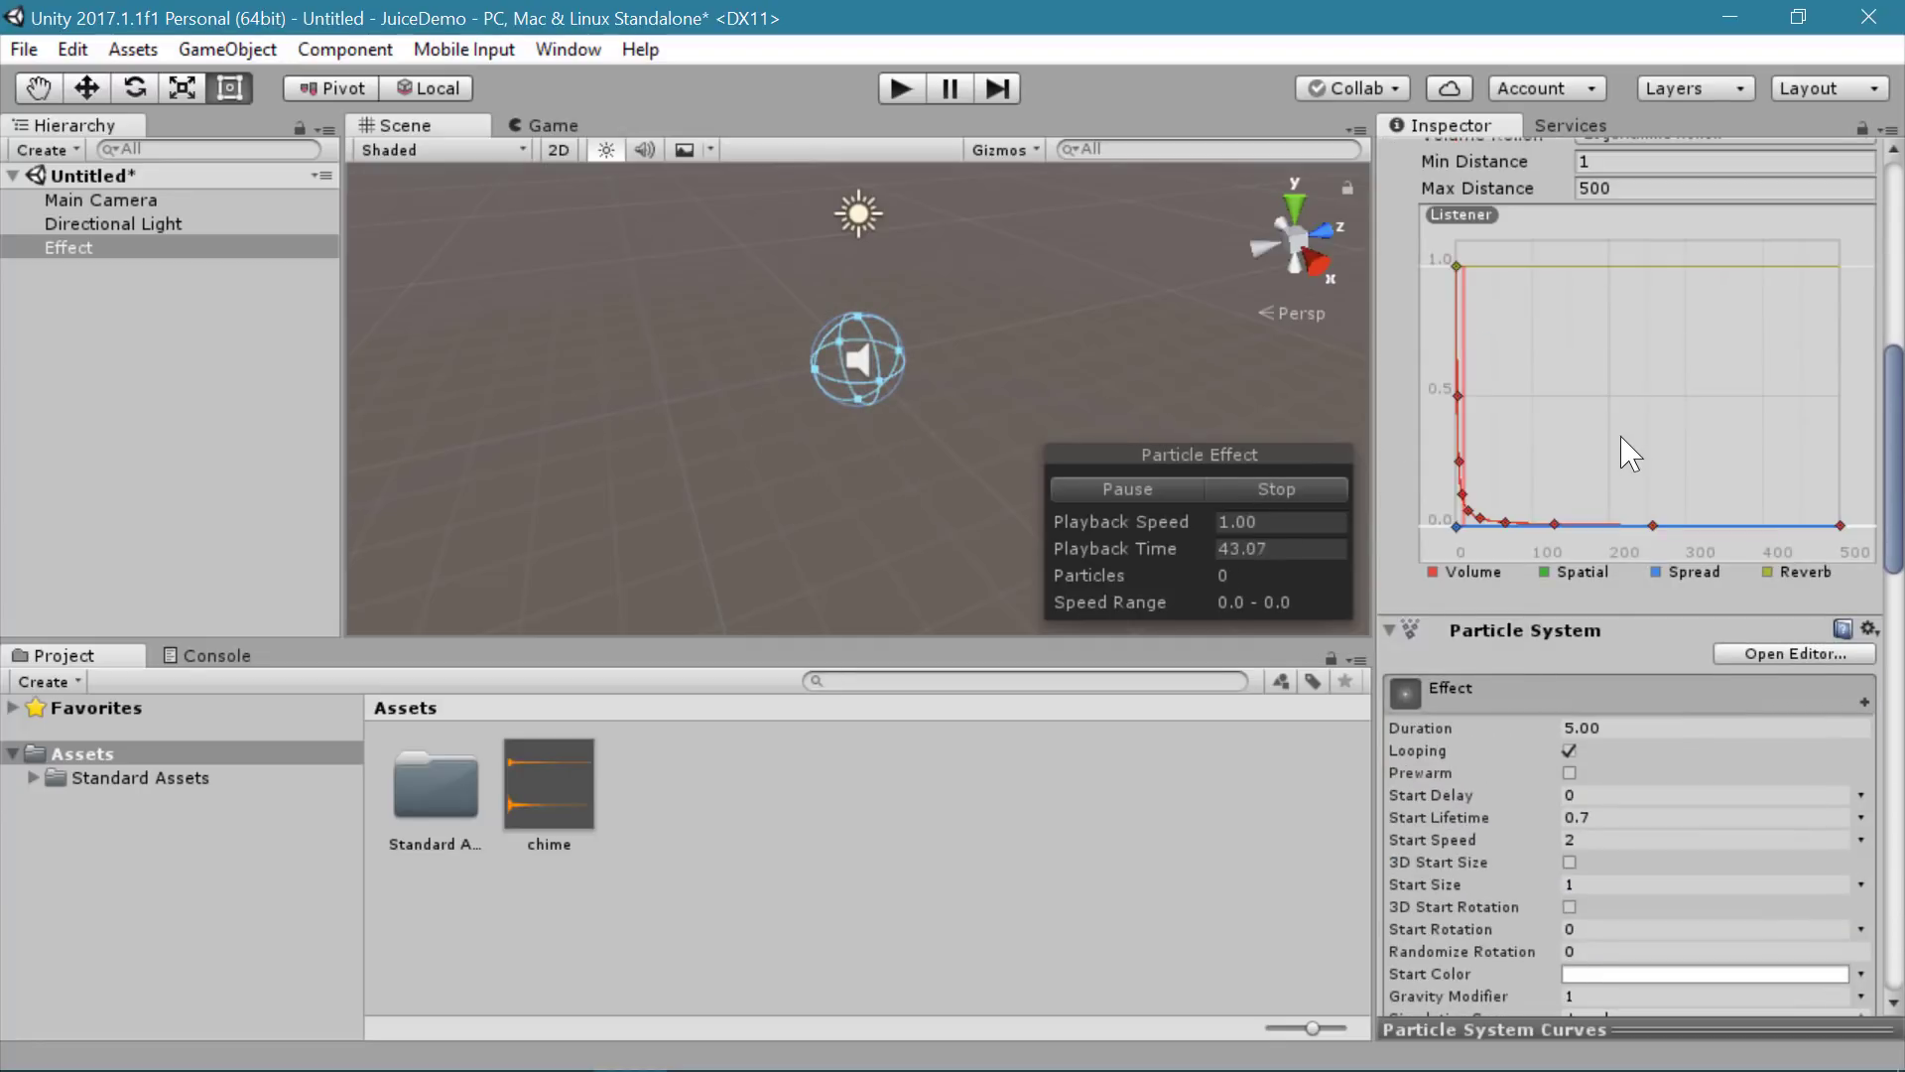
scroll(1613, 643, "down", 2)
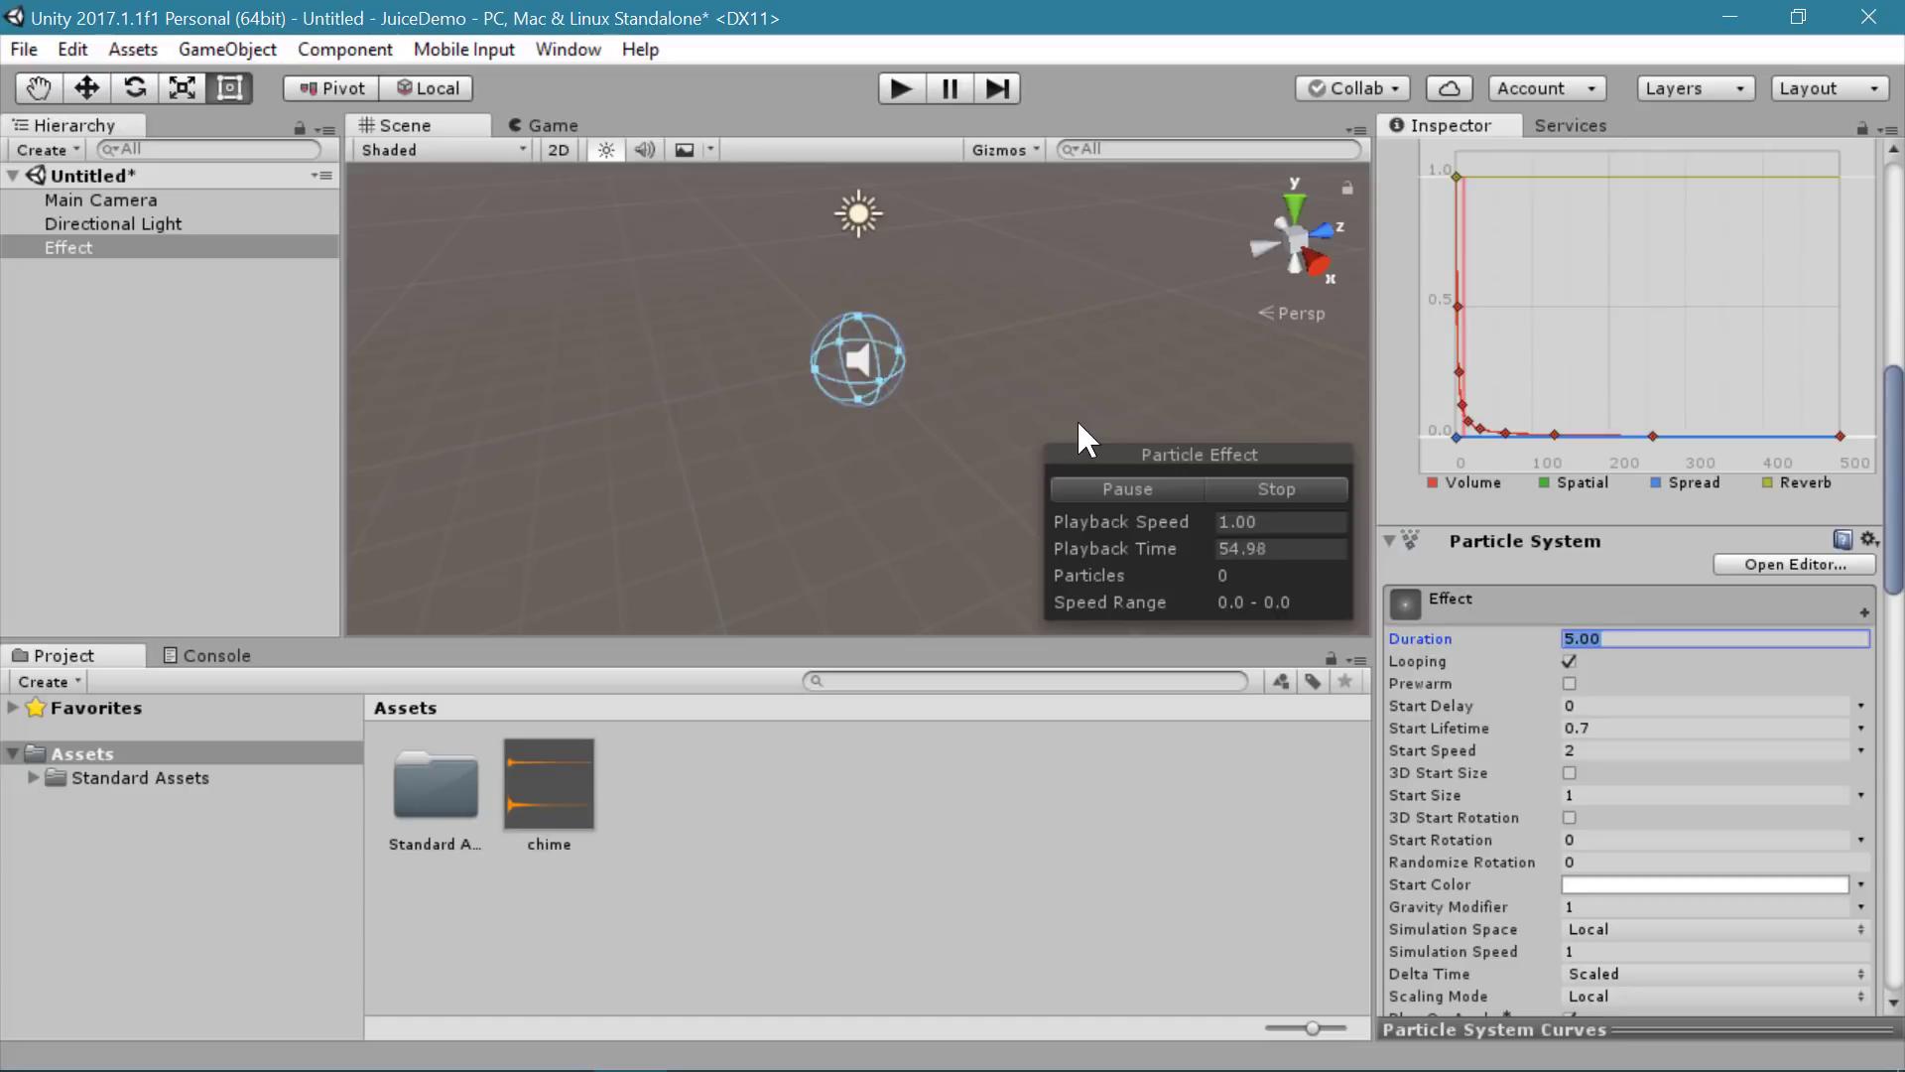
type("1")
key("Return")
Step: Expand the Color over Lifetime module to inspect its settings
scroll(1606, 643, "down", 2)
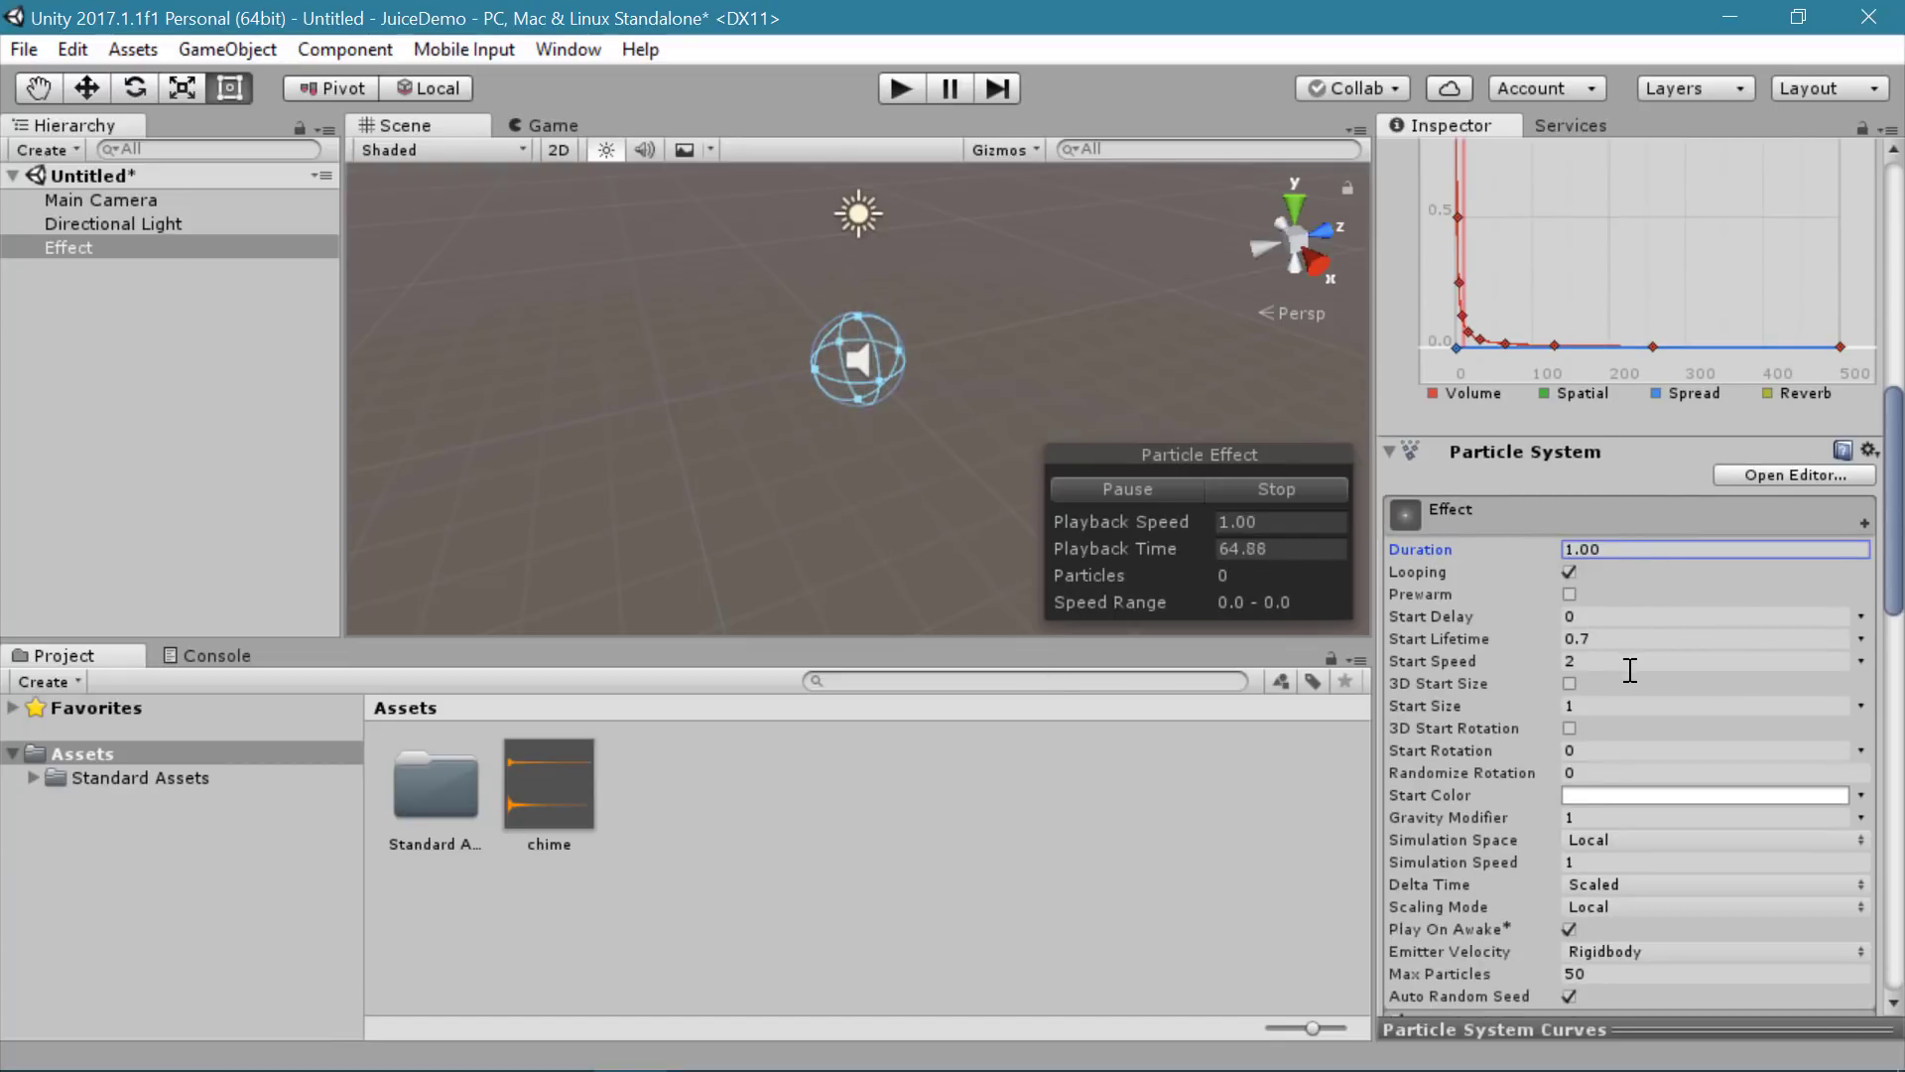
scroll(1599, 635, "down", 3)
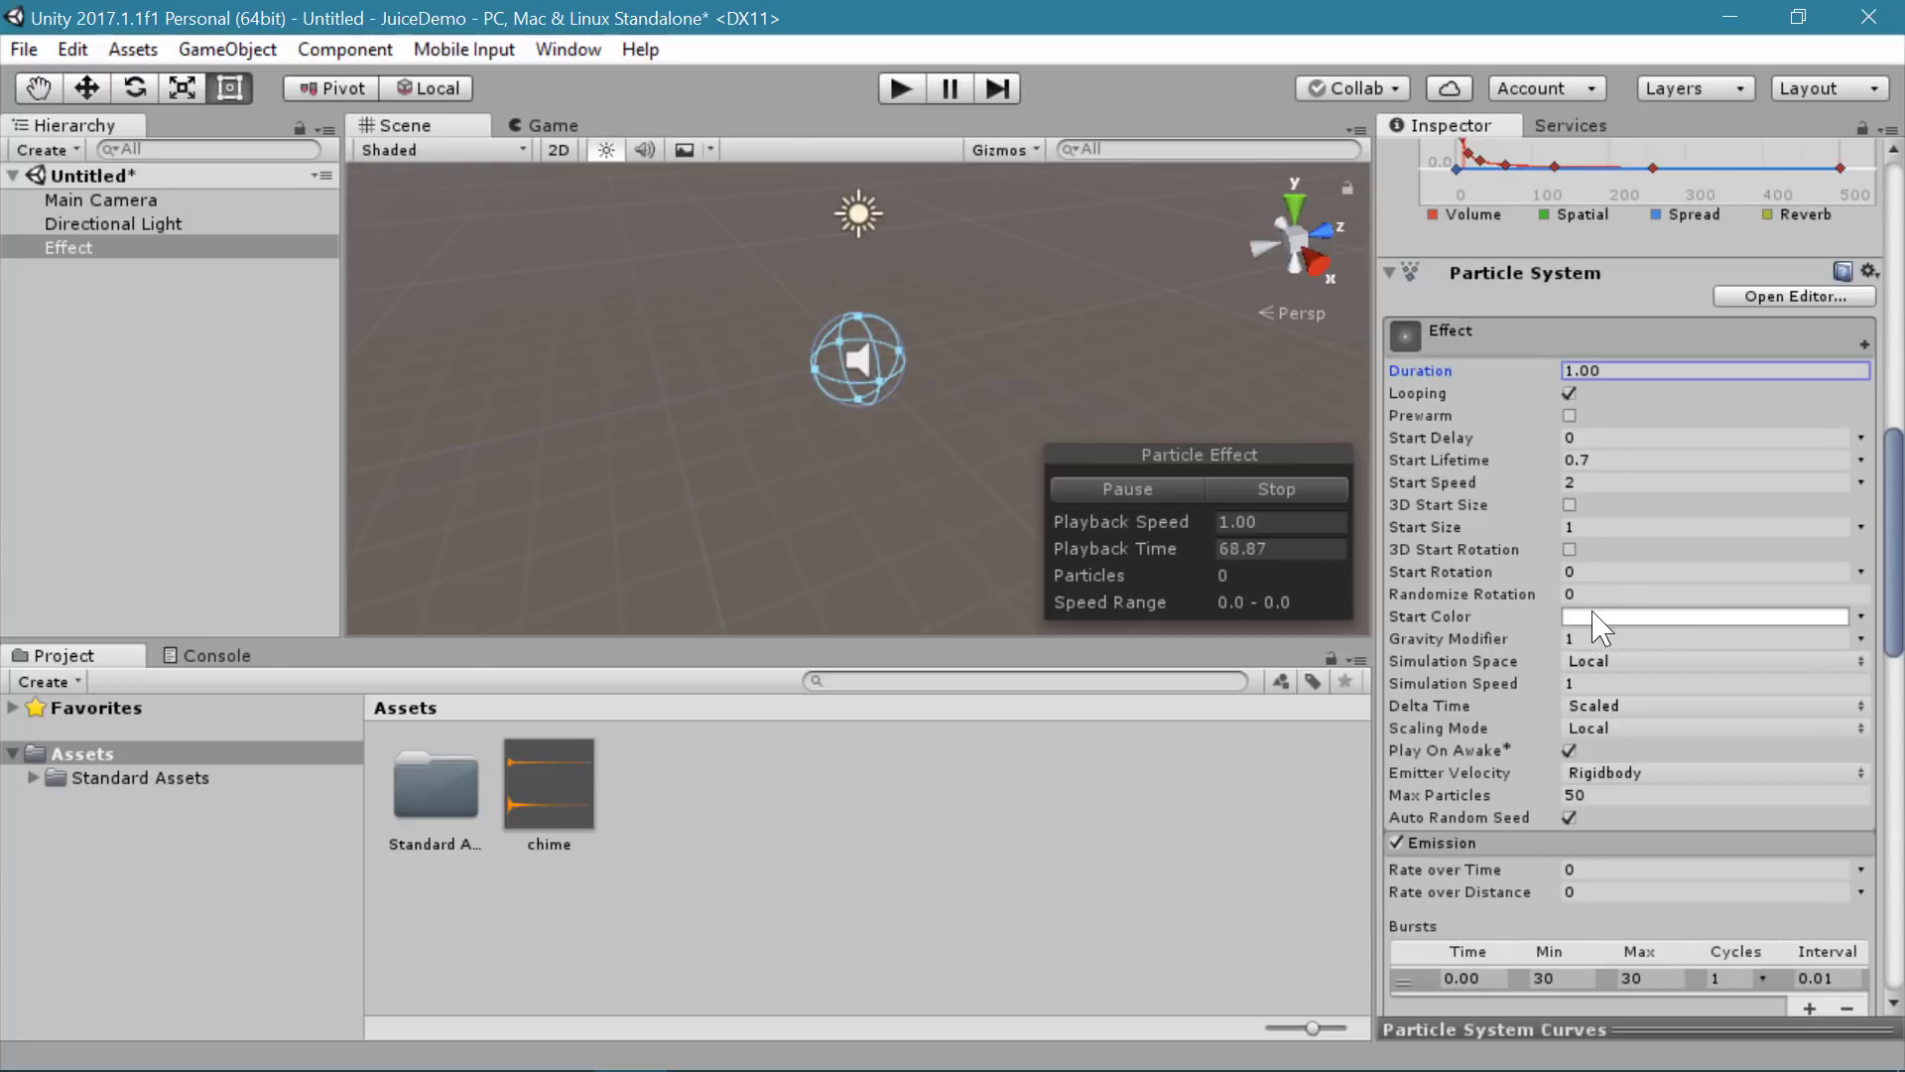
scroll(1591, 637, "down", 2)
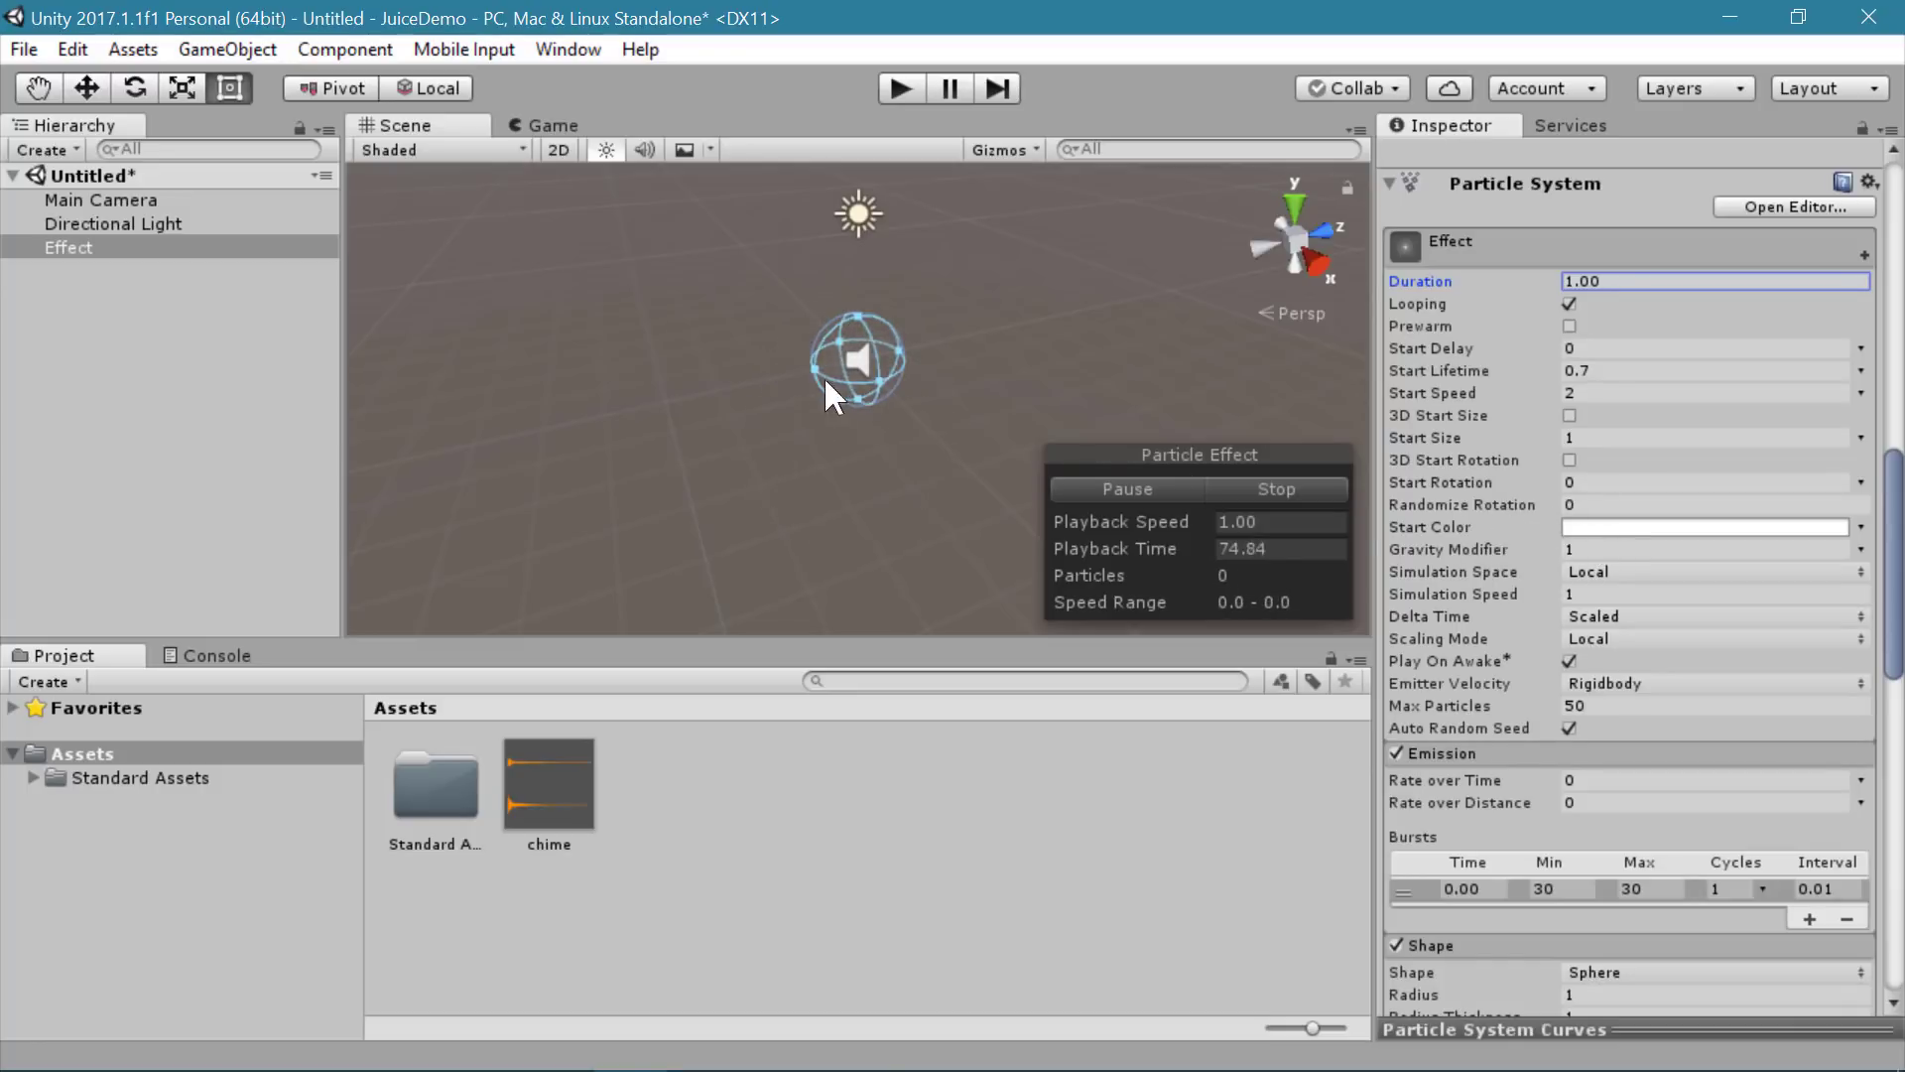
scroll(1650, 533, "down", 12)
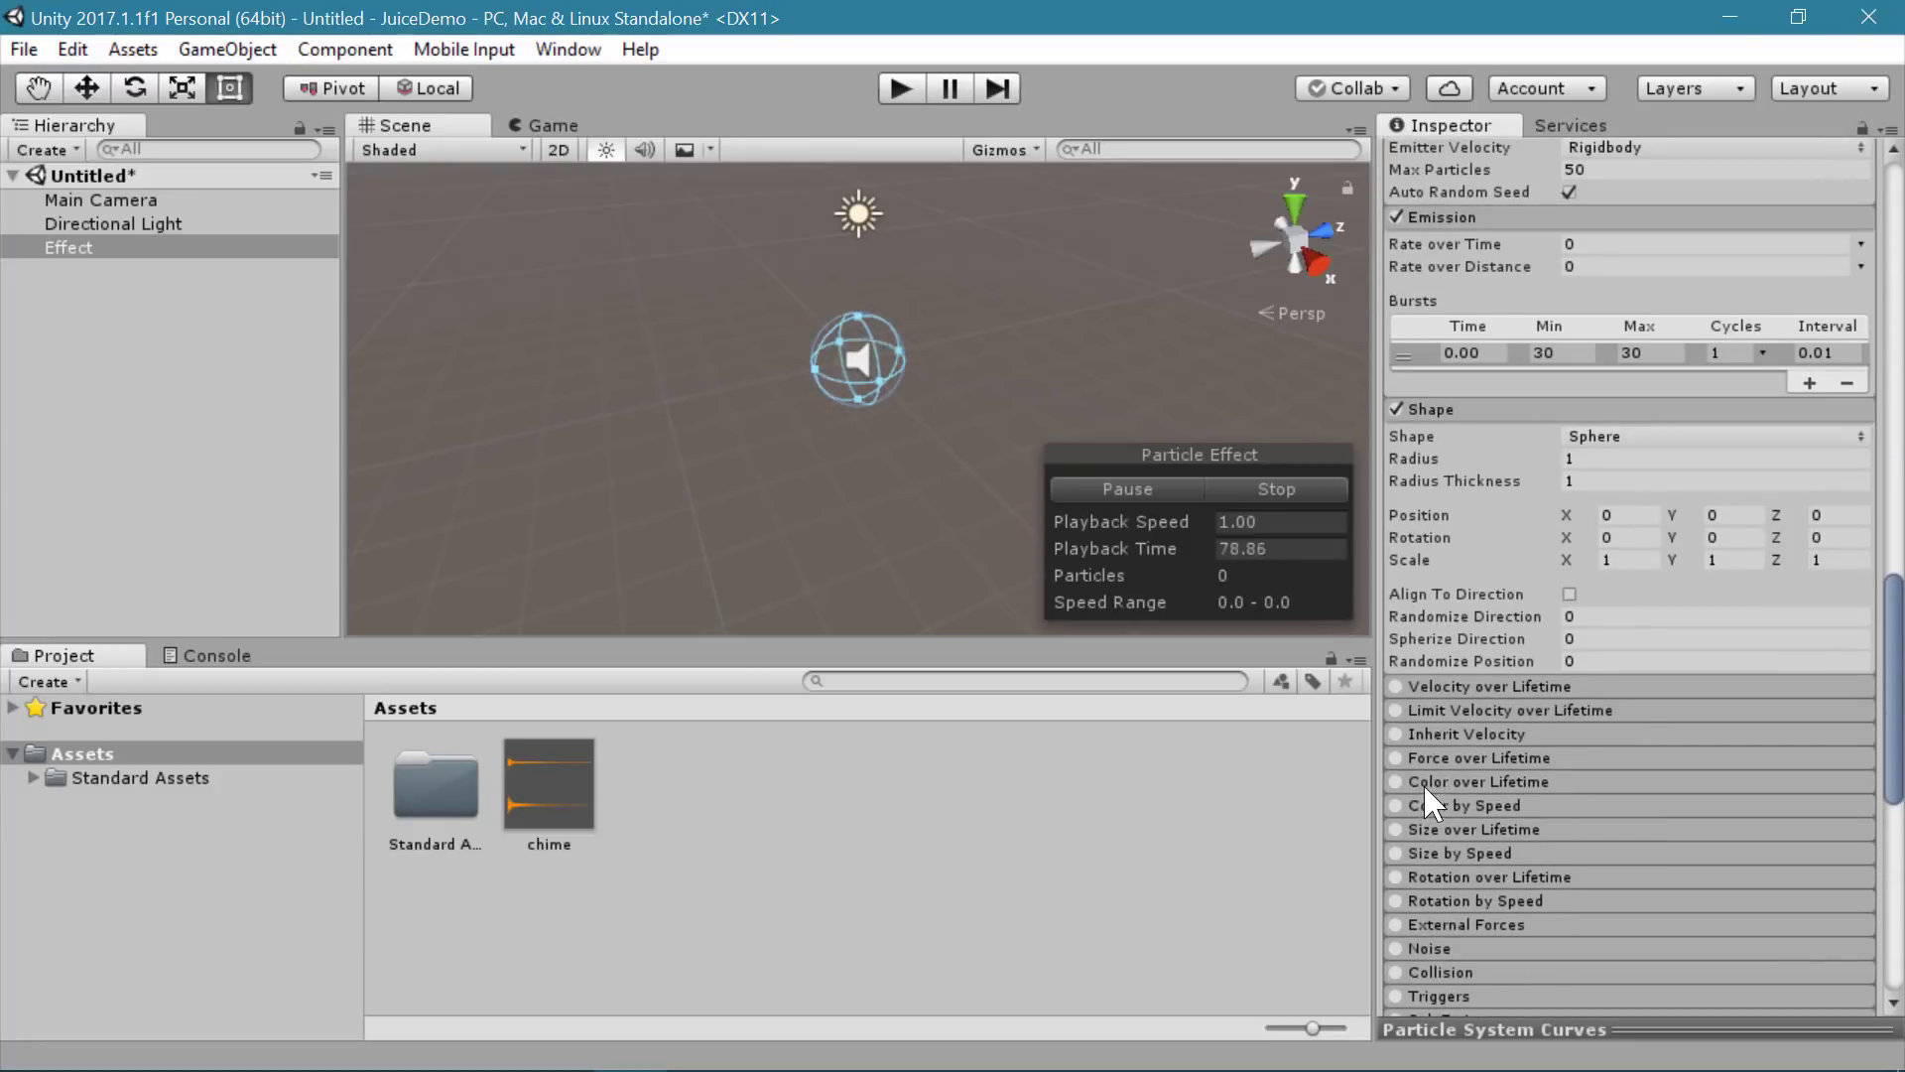
left_click(1429, 781)
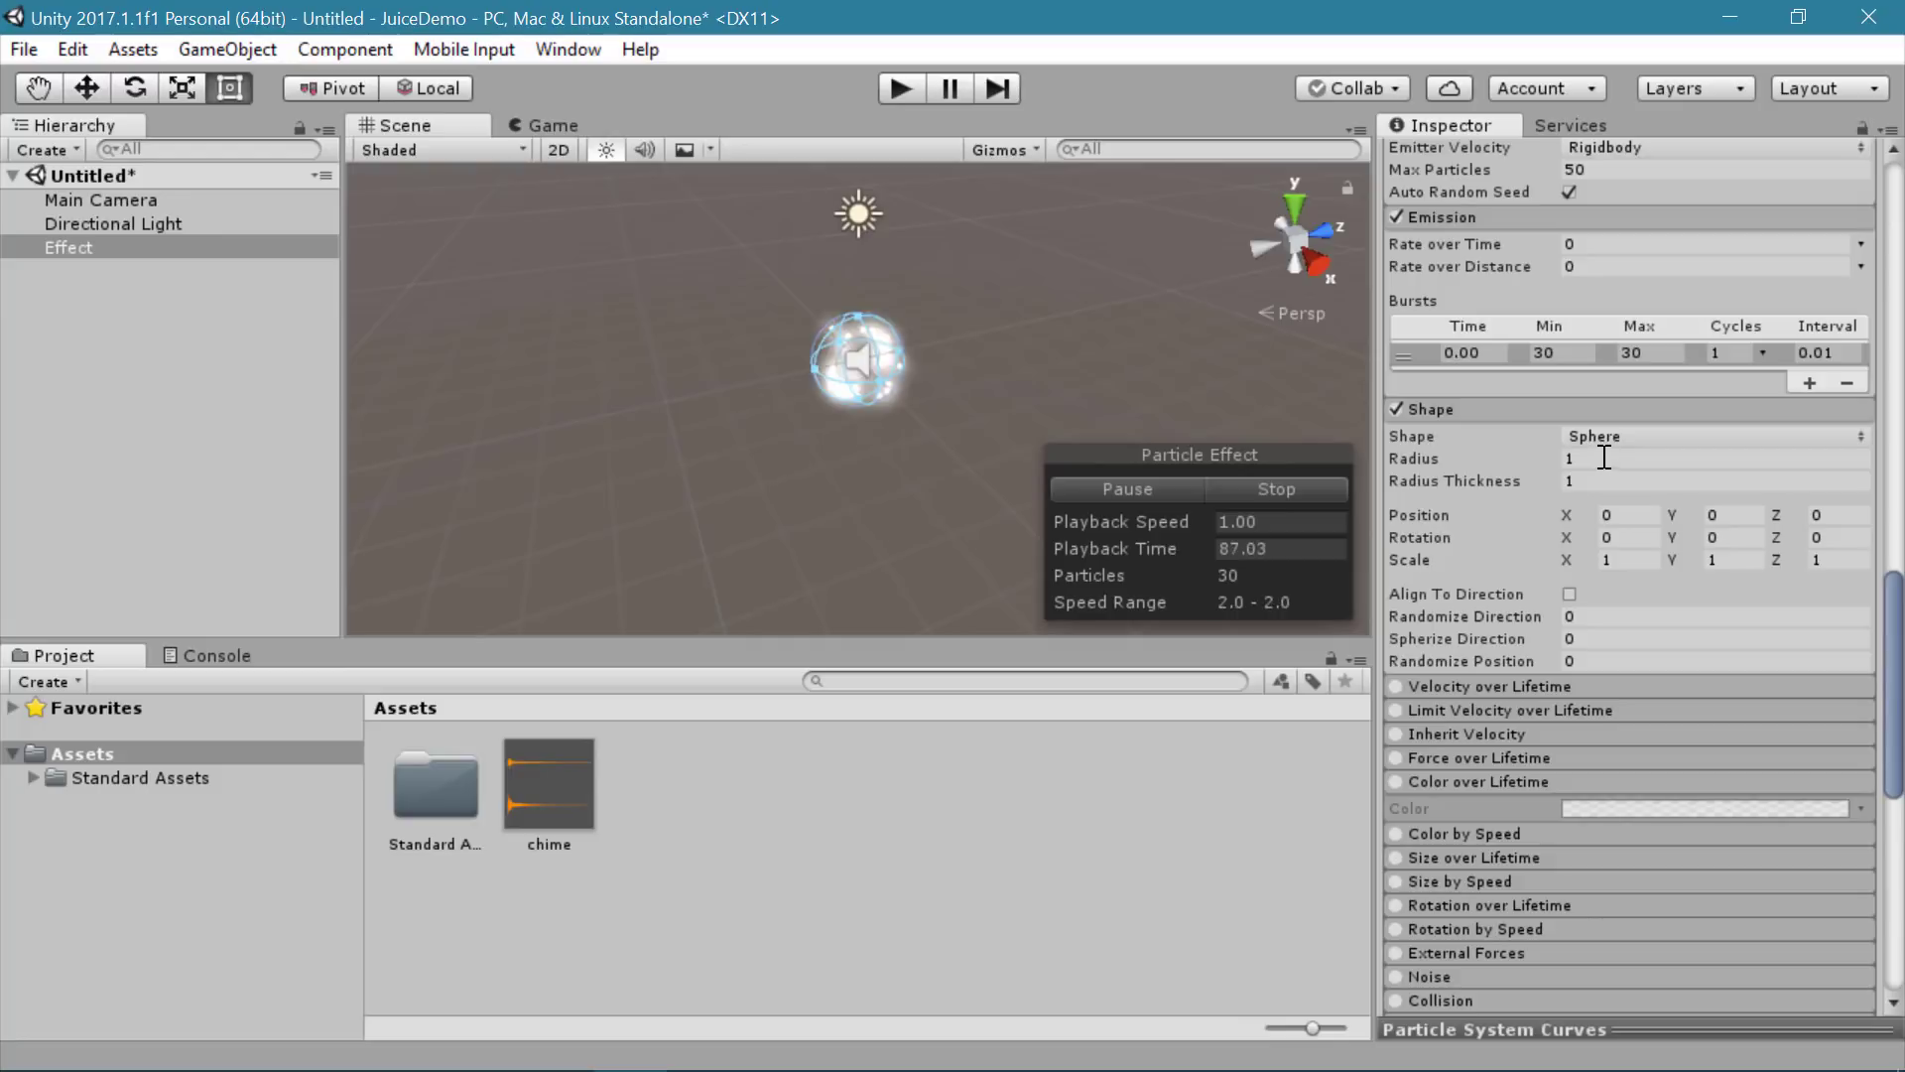
scroll(1599, 453, "up", 5)
scroll(1588, 684, "down", 5)
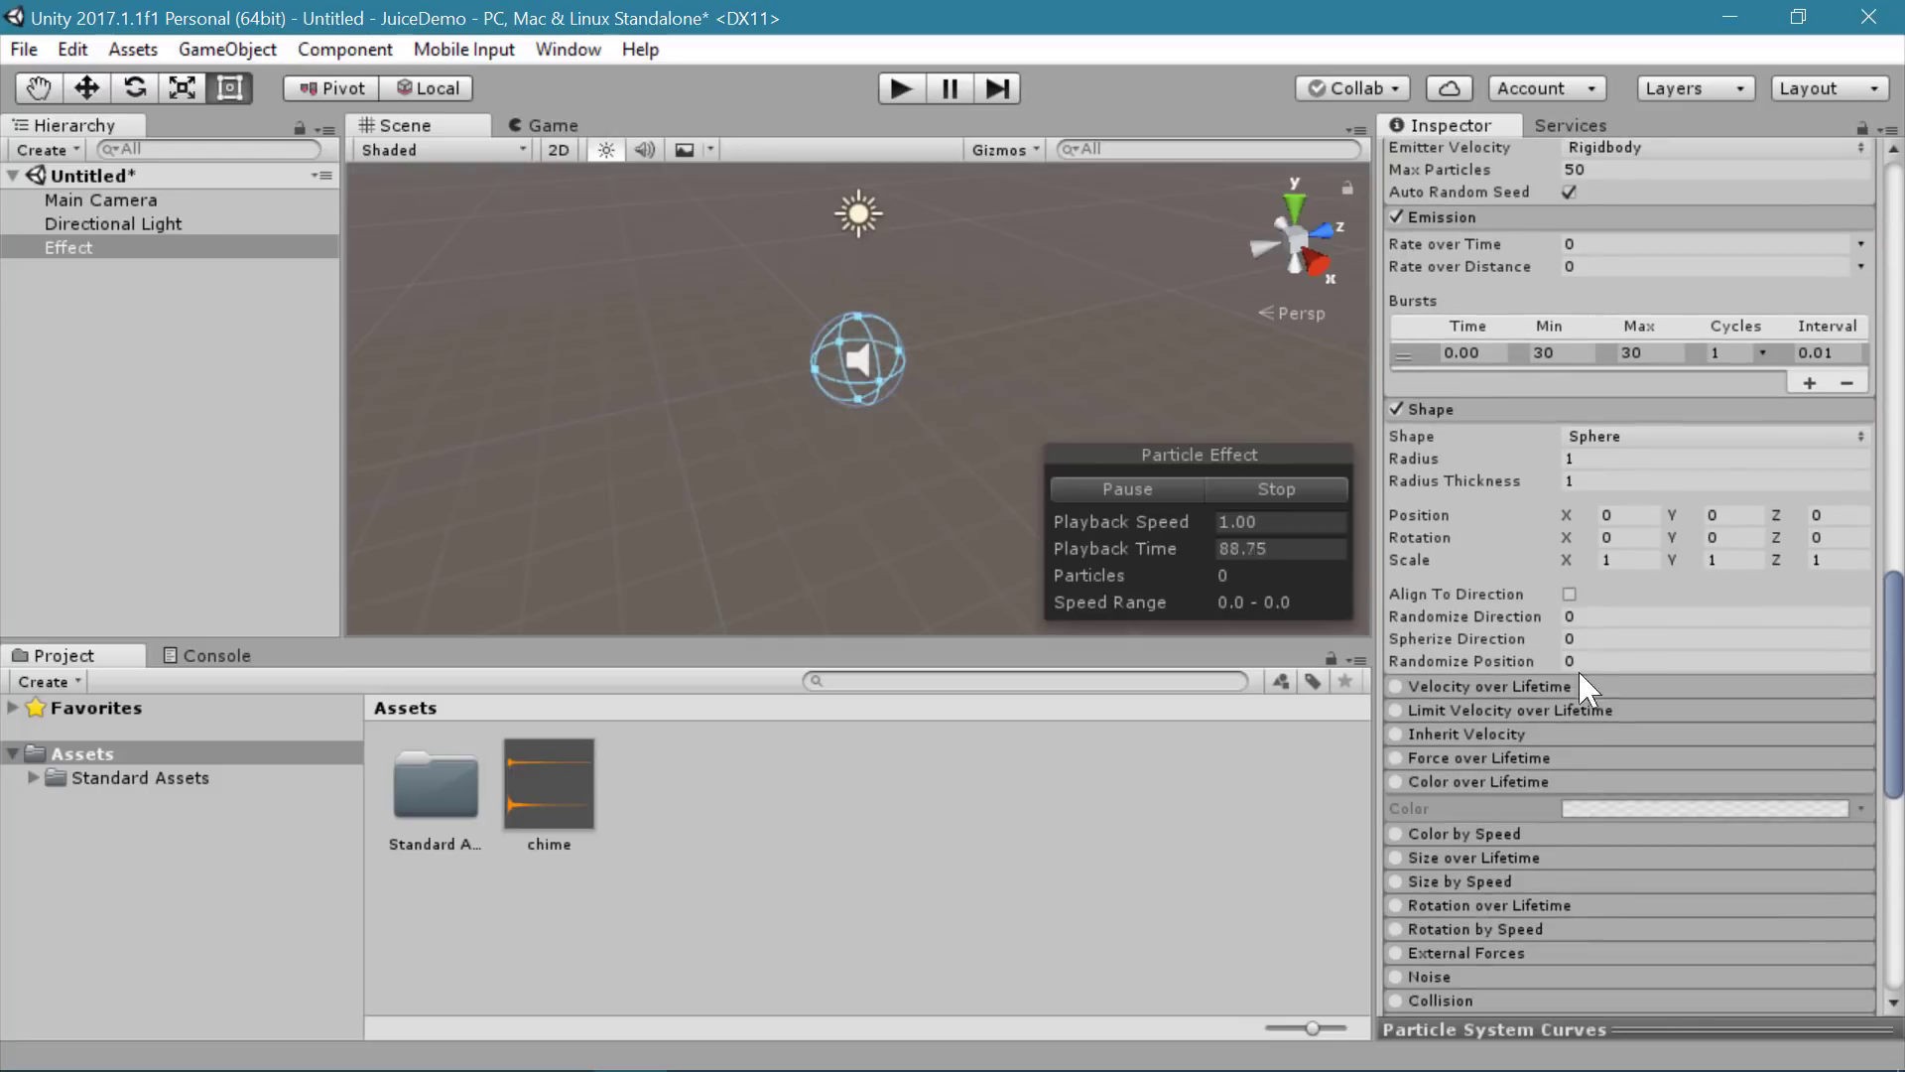
scroll(1632, 714, "up", 4)
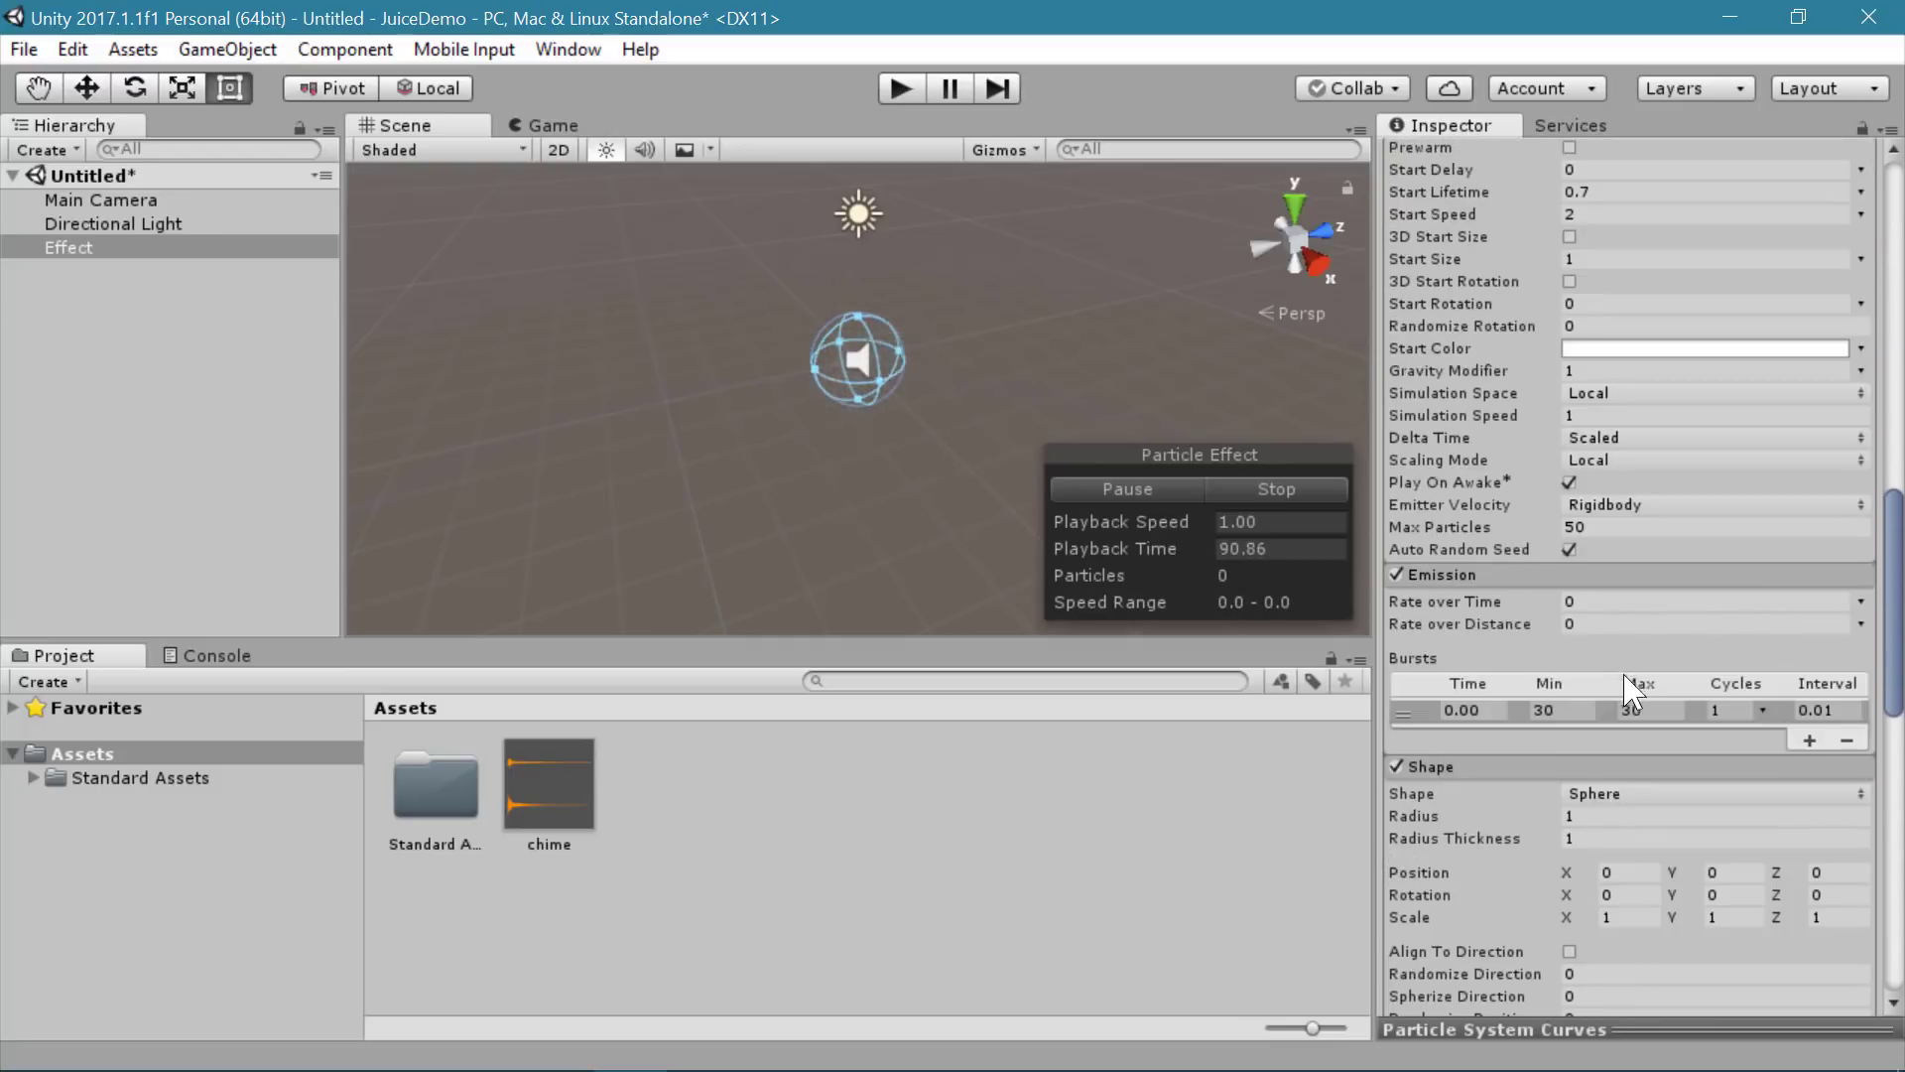
scroll(1587, 437, "up", 1)
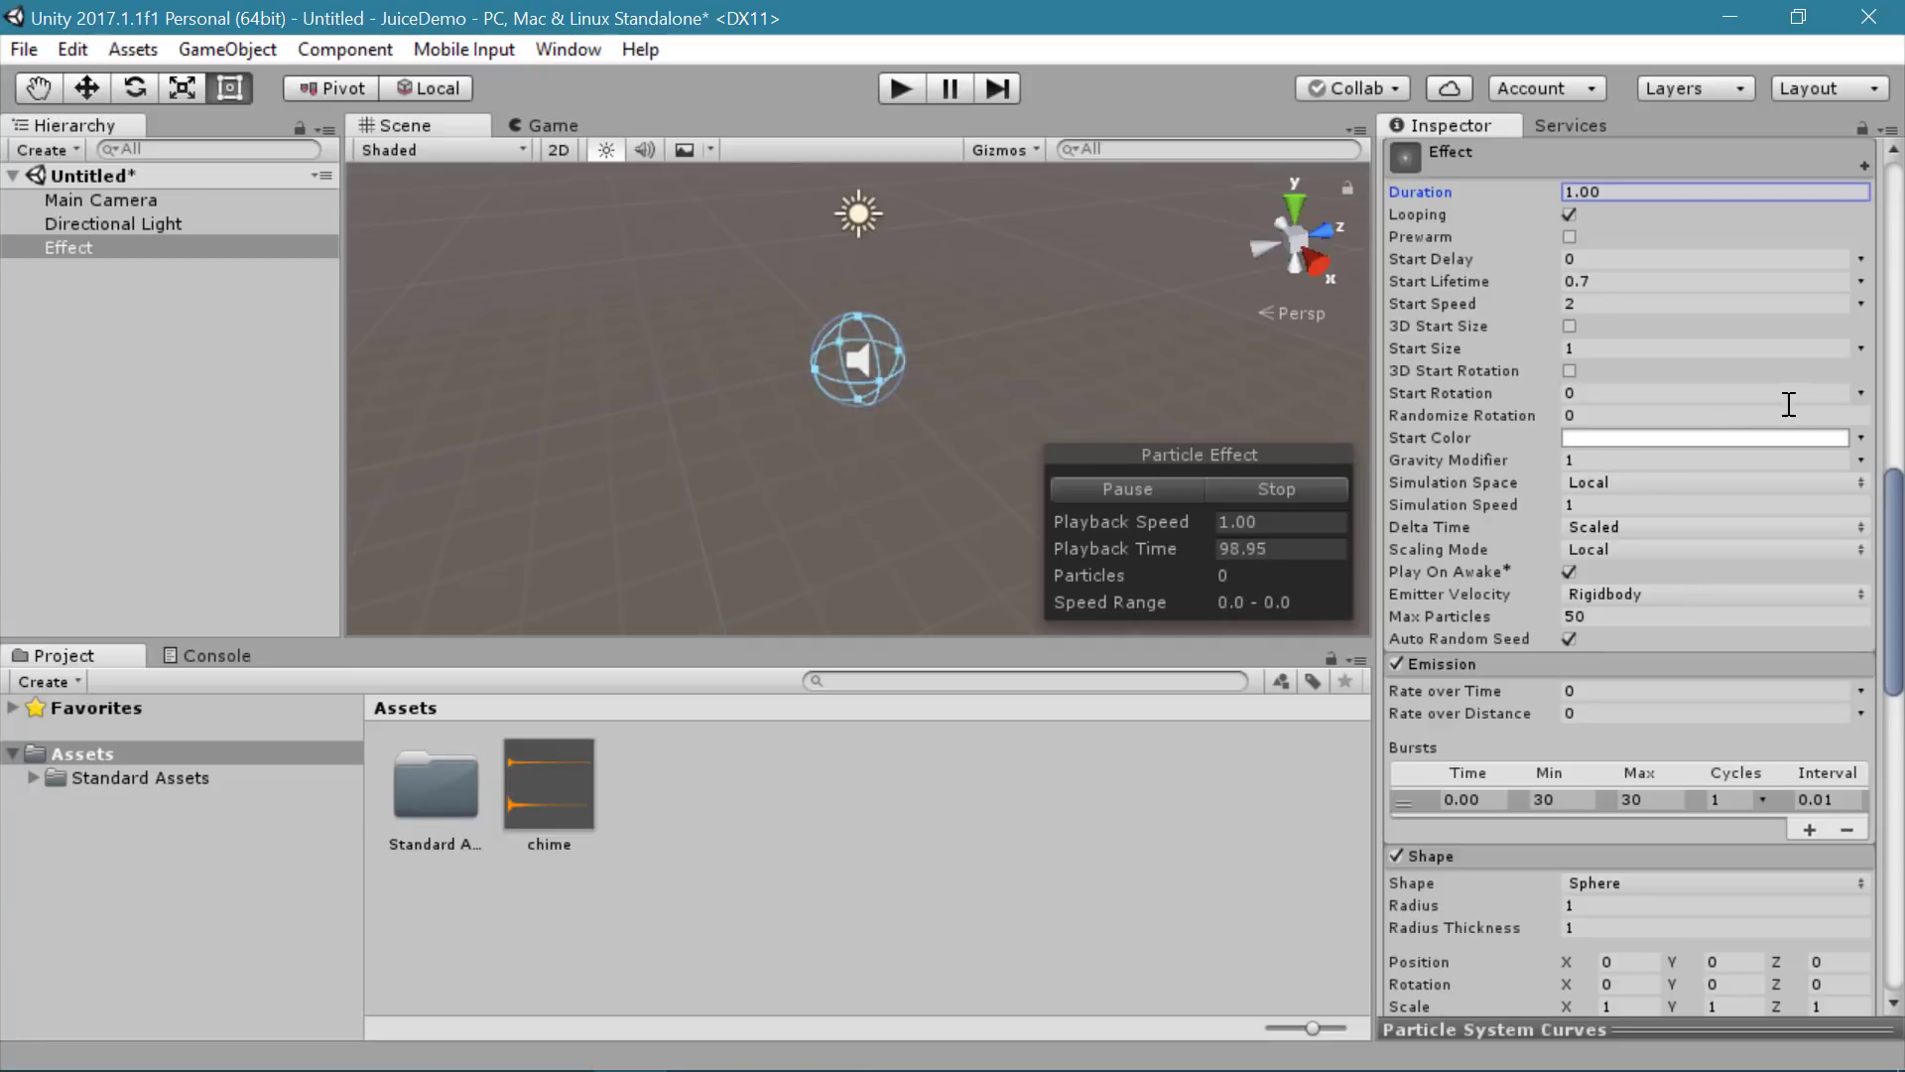
Step: Switch Start Color to Random Between Two Colors
left_click(1862, 439)
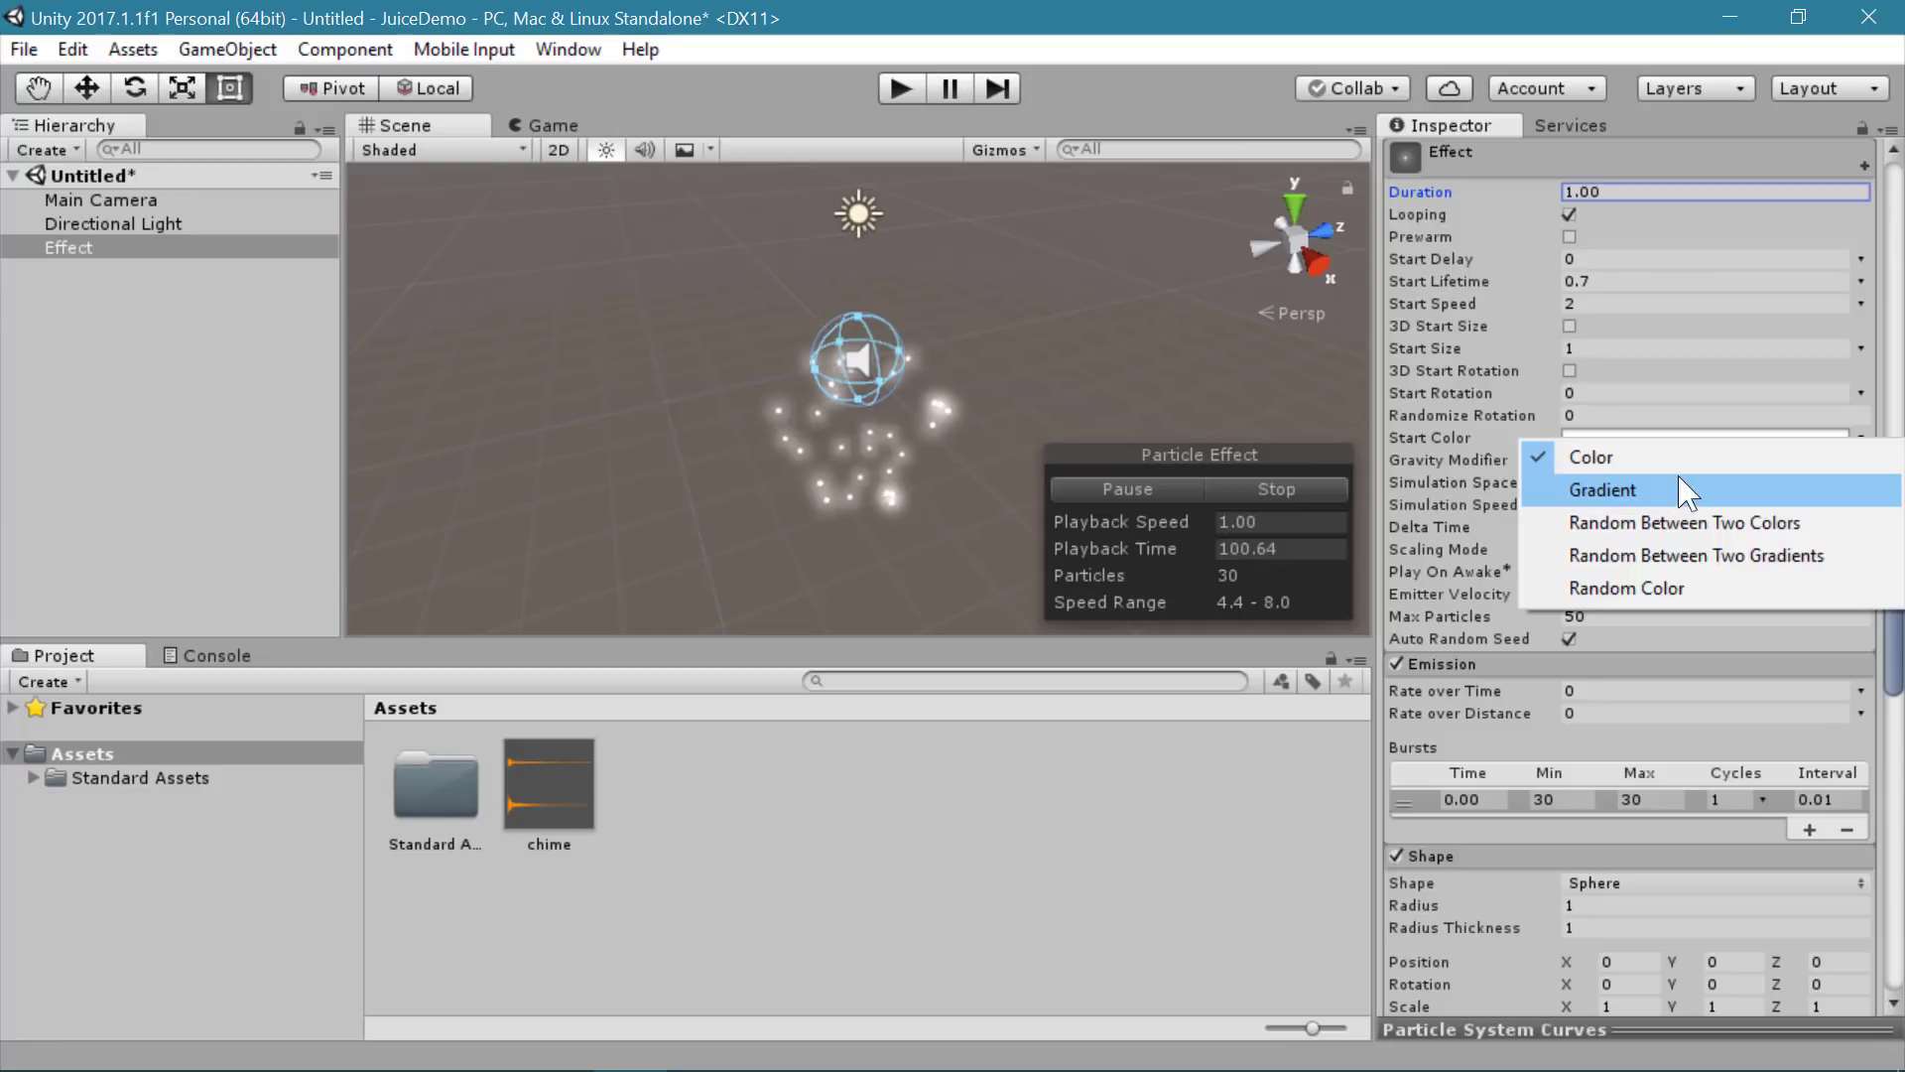
left_click(1675, 589)
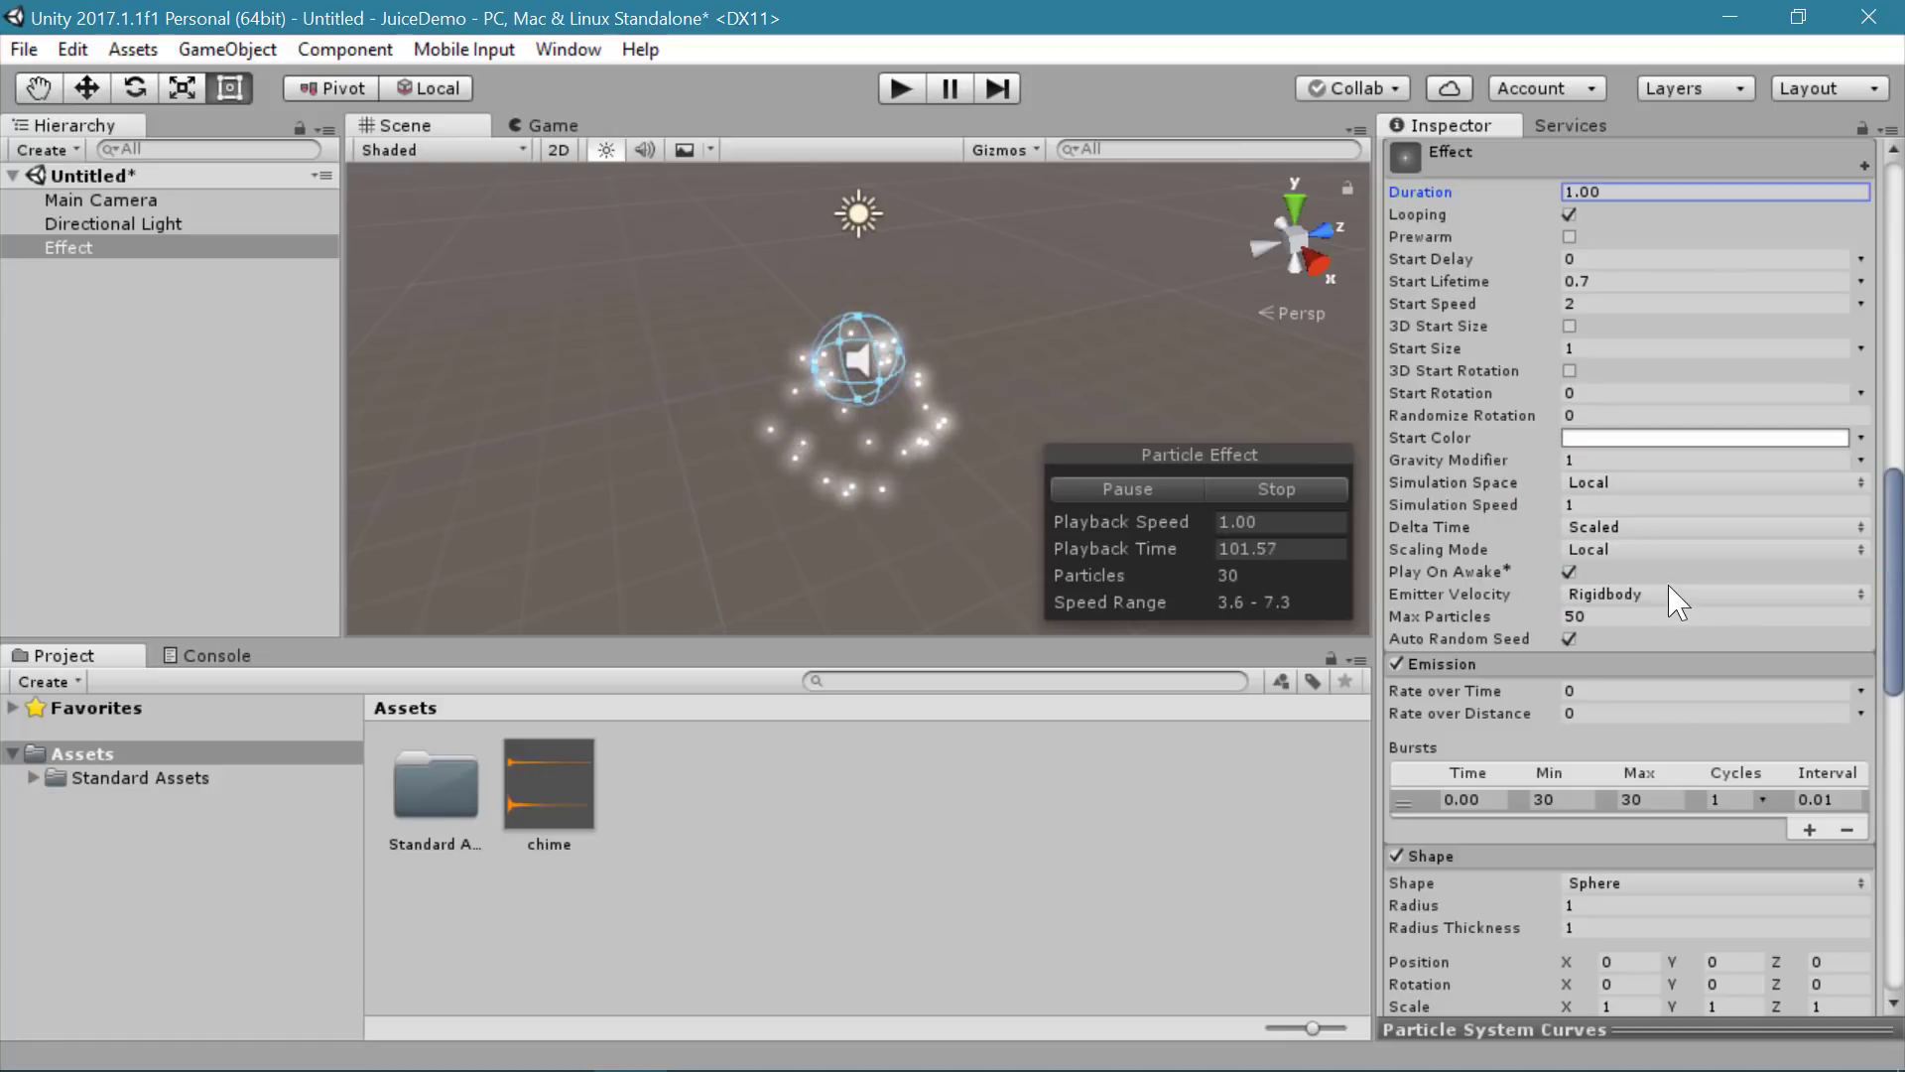
left_click(1861, 438)
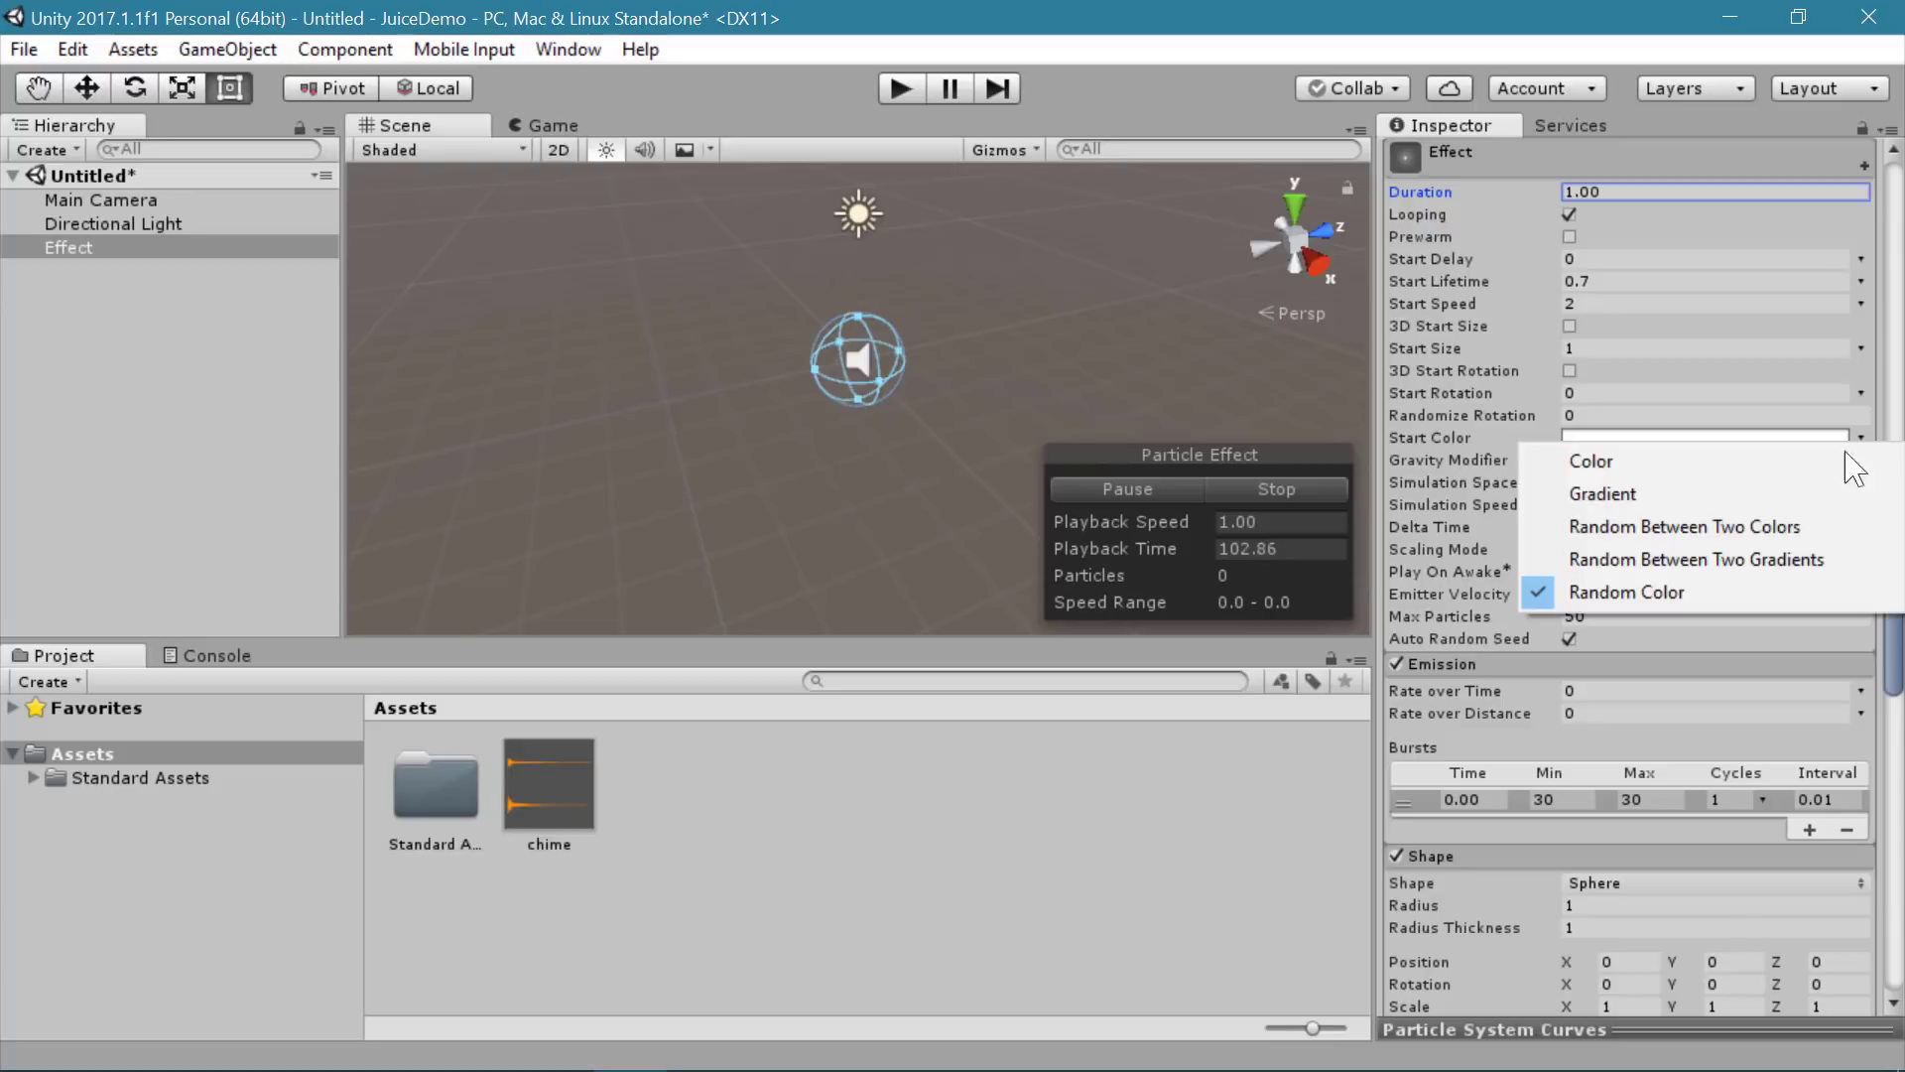
left_click(1745, 529)
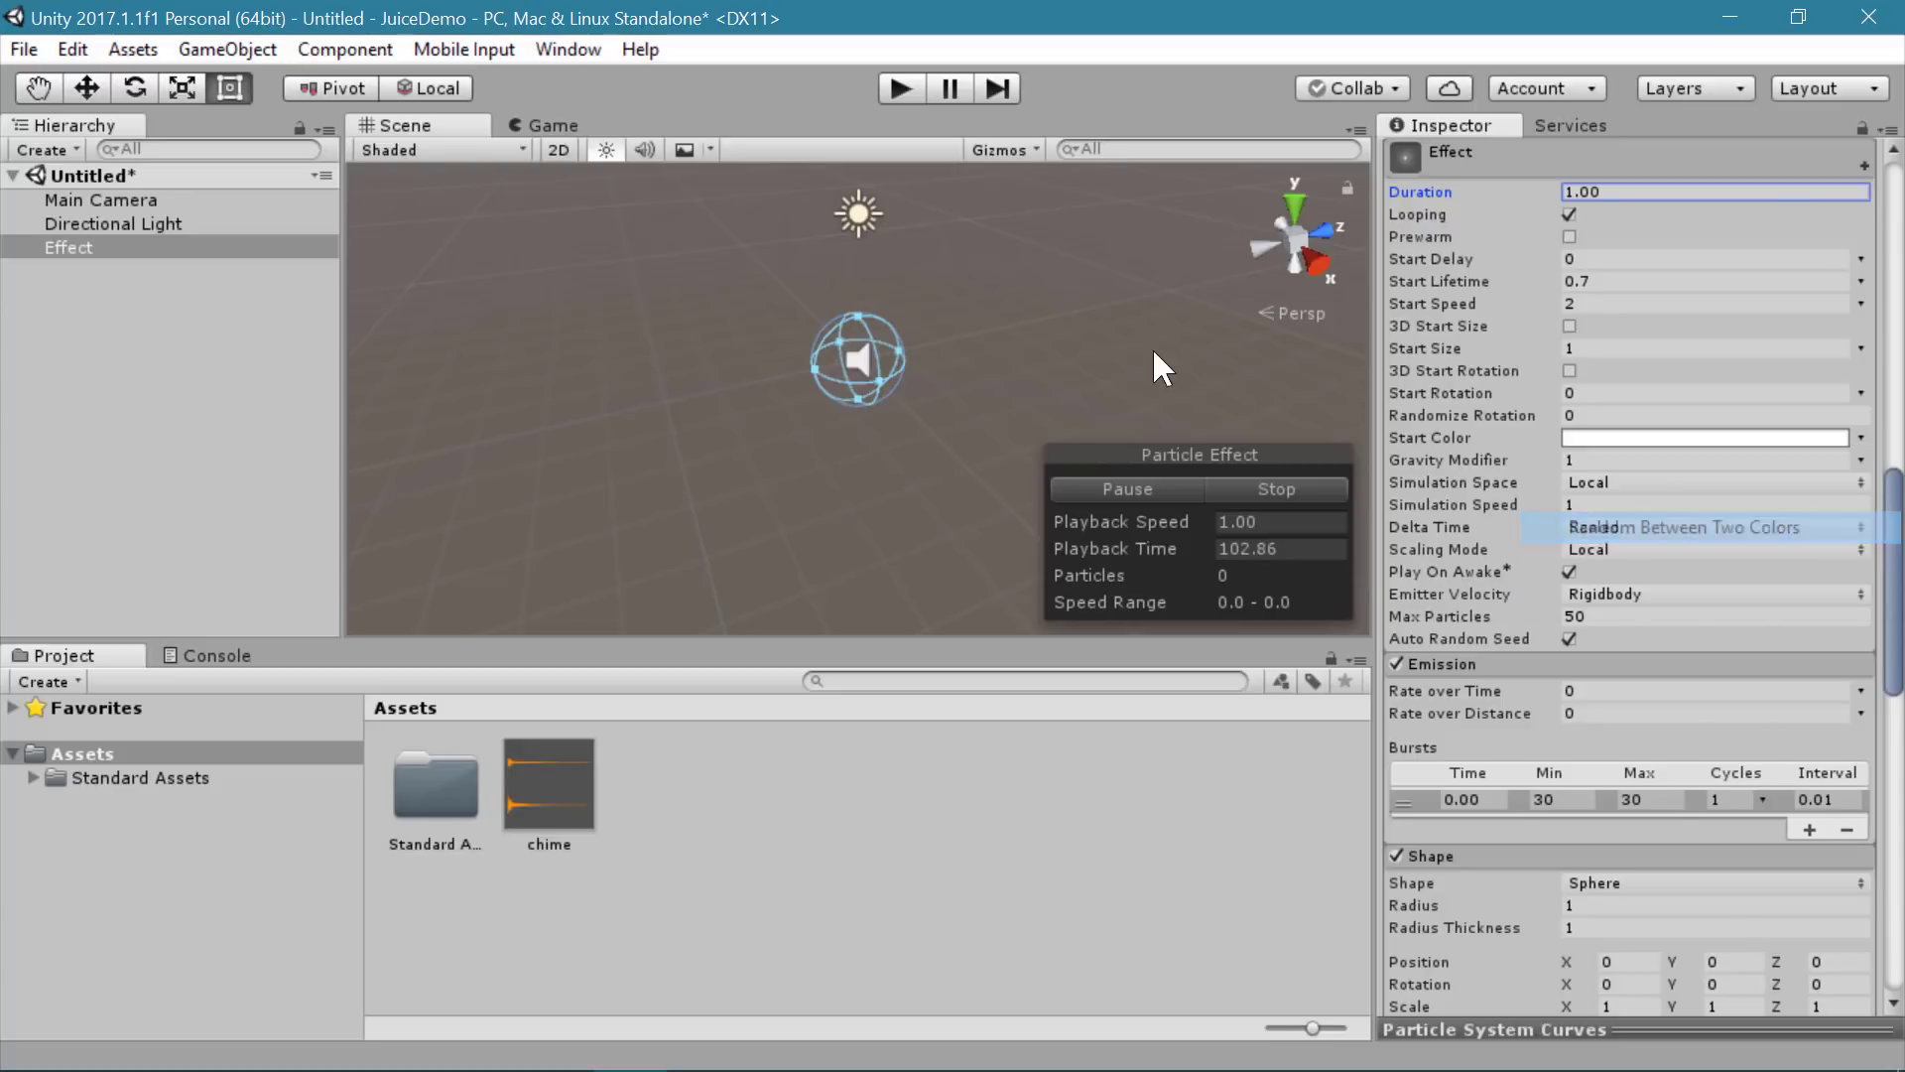
Step: Make the first start color red and the second light blue (6F99D4)
left_click(1624, 443)
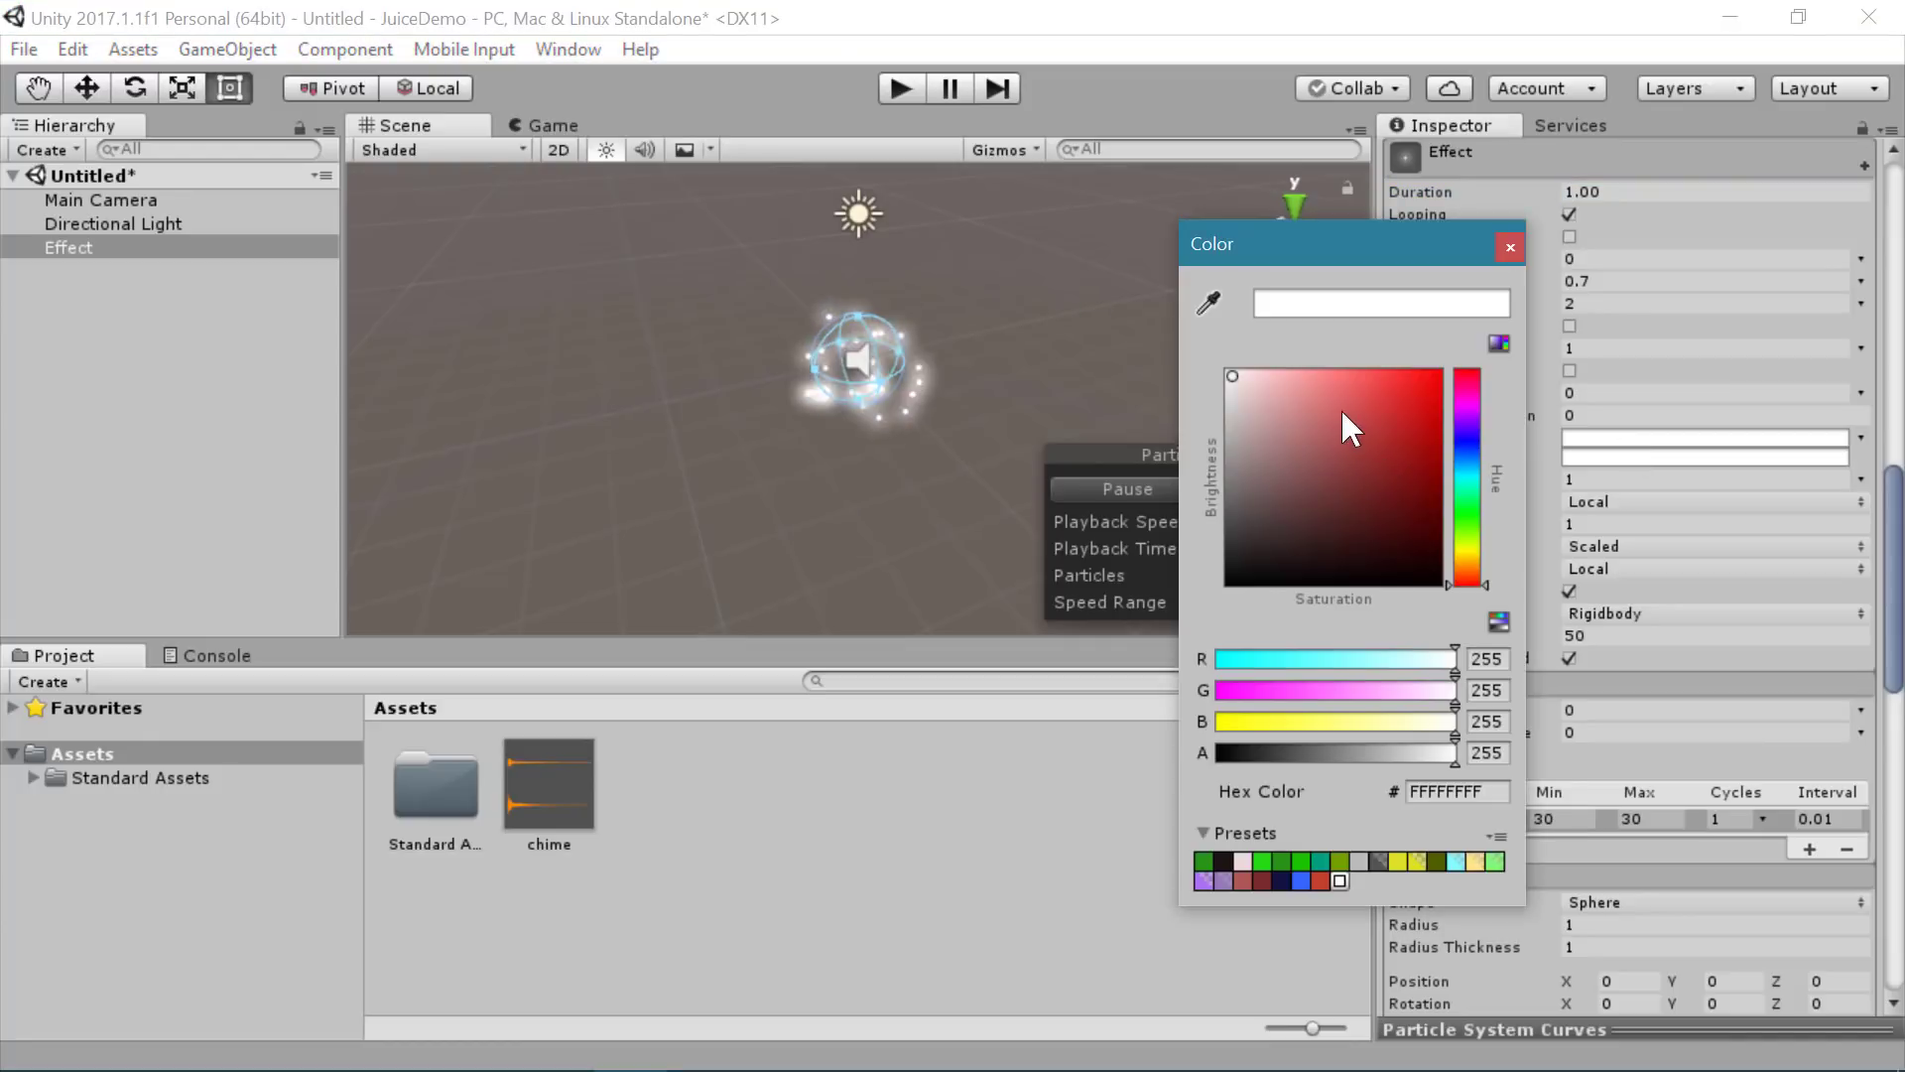
left_click(1340, 397)
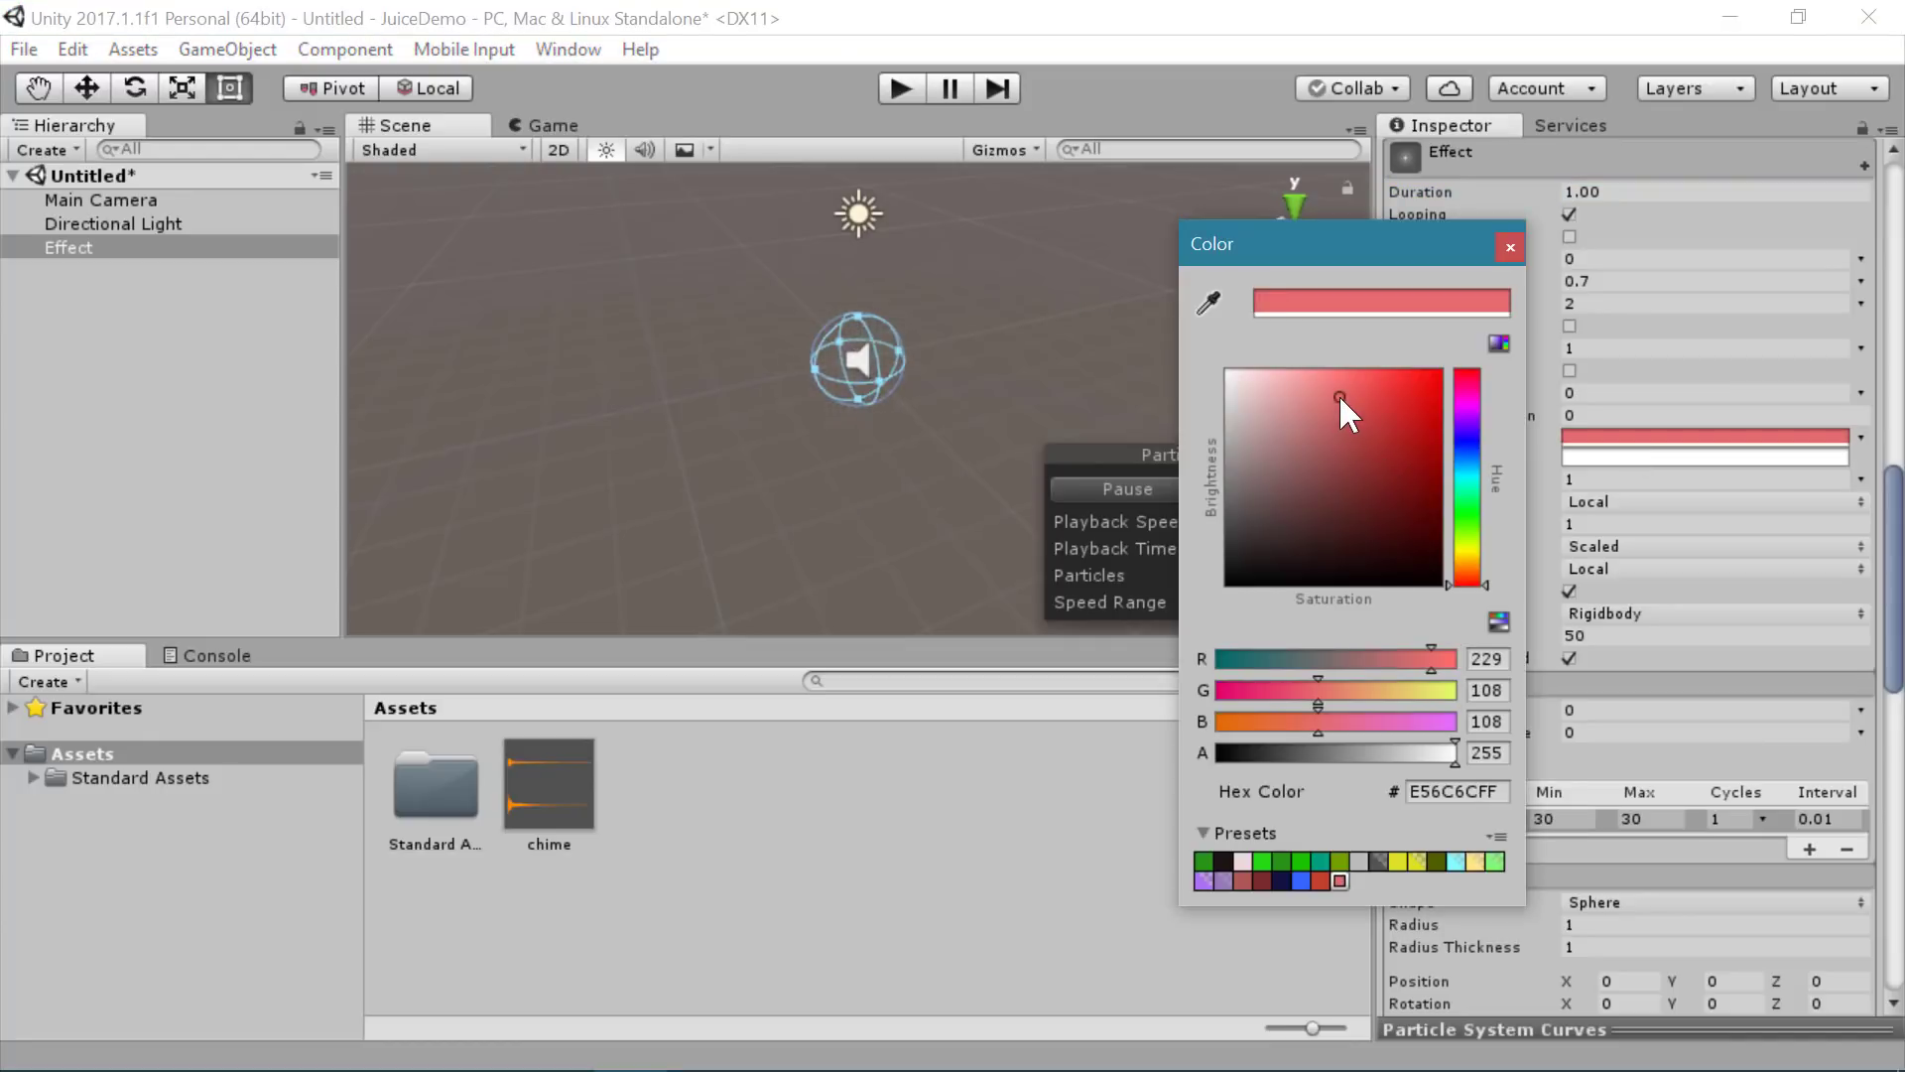
left_click(1510, 247)
left_click(1668, 456)
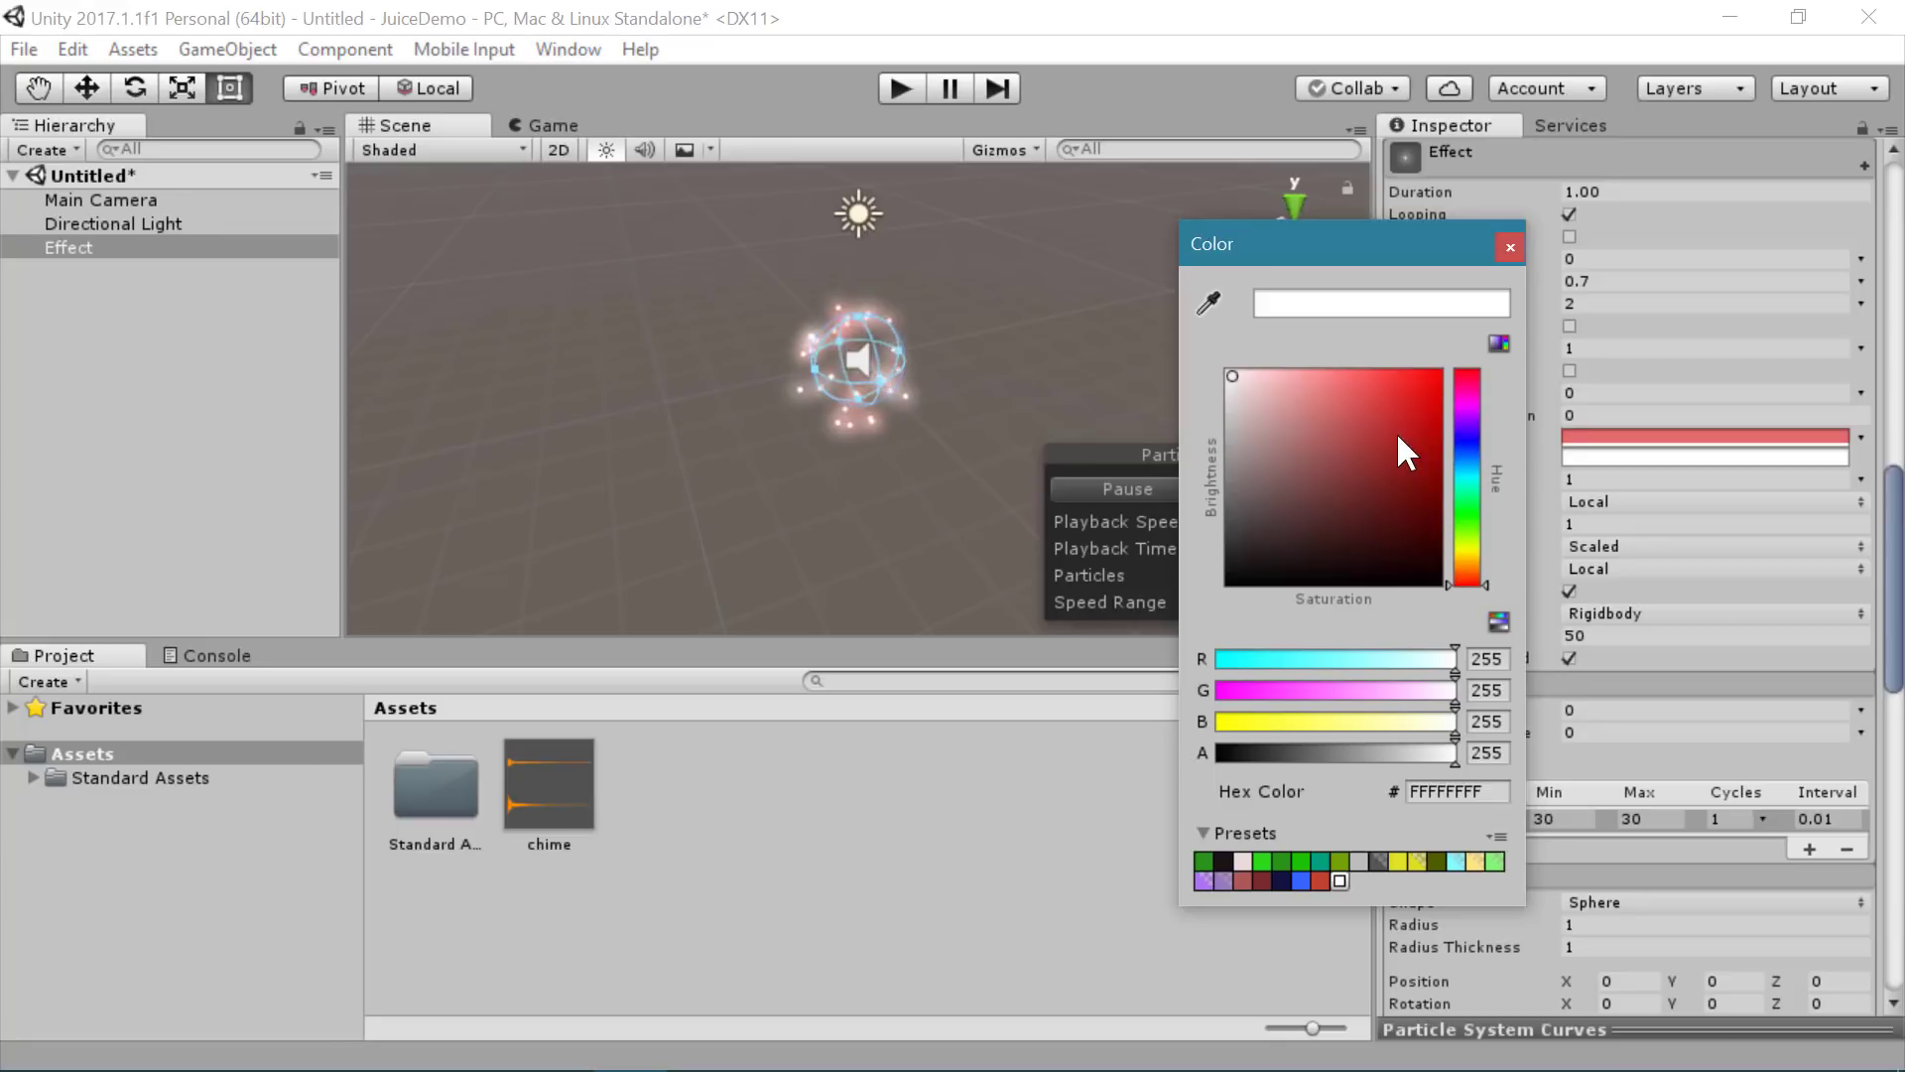
left_click(1469, 457)
left_click(1330, 410)
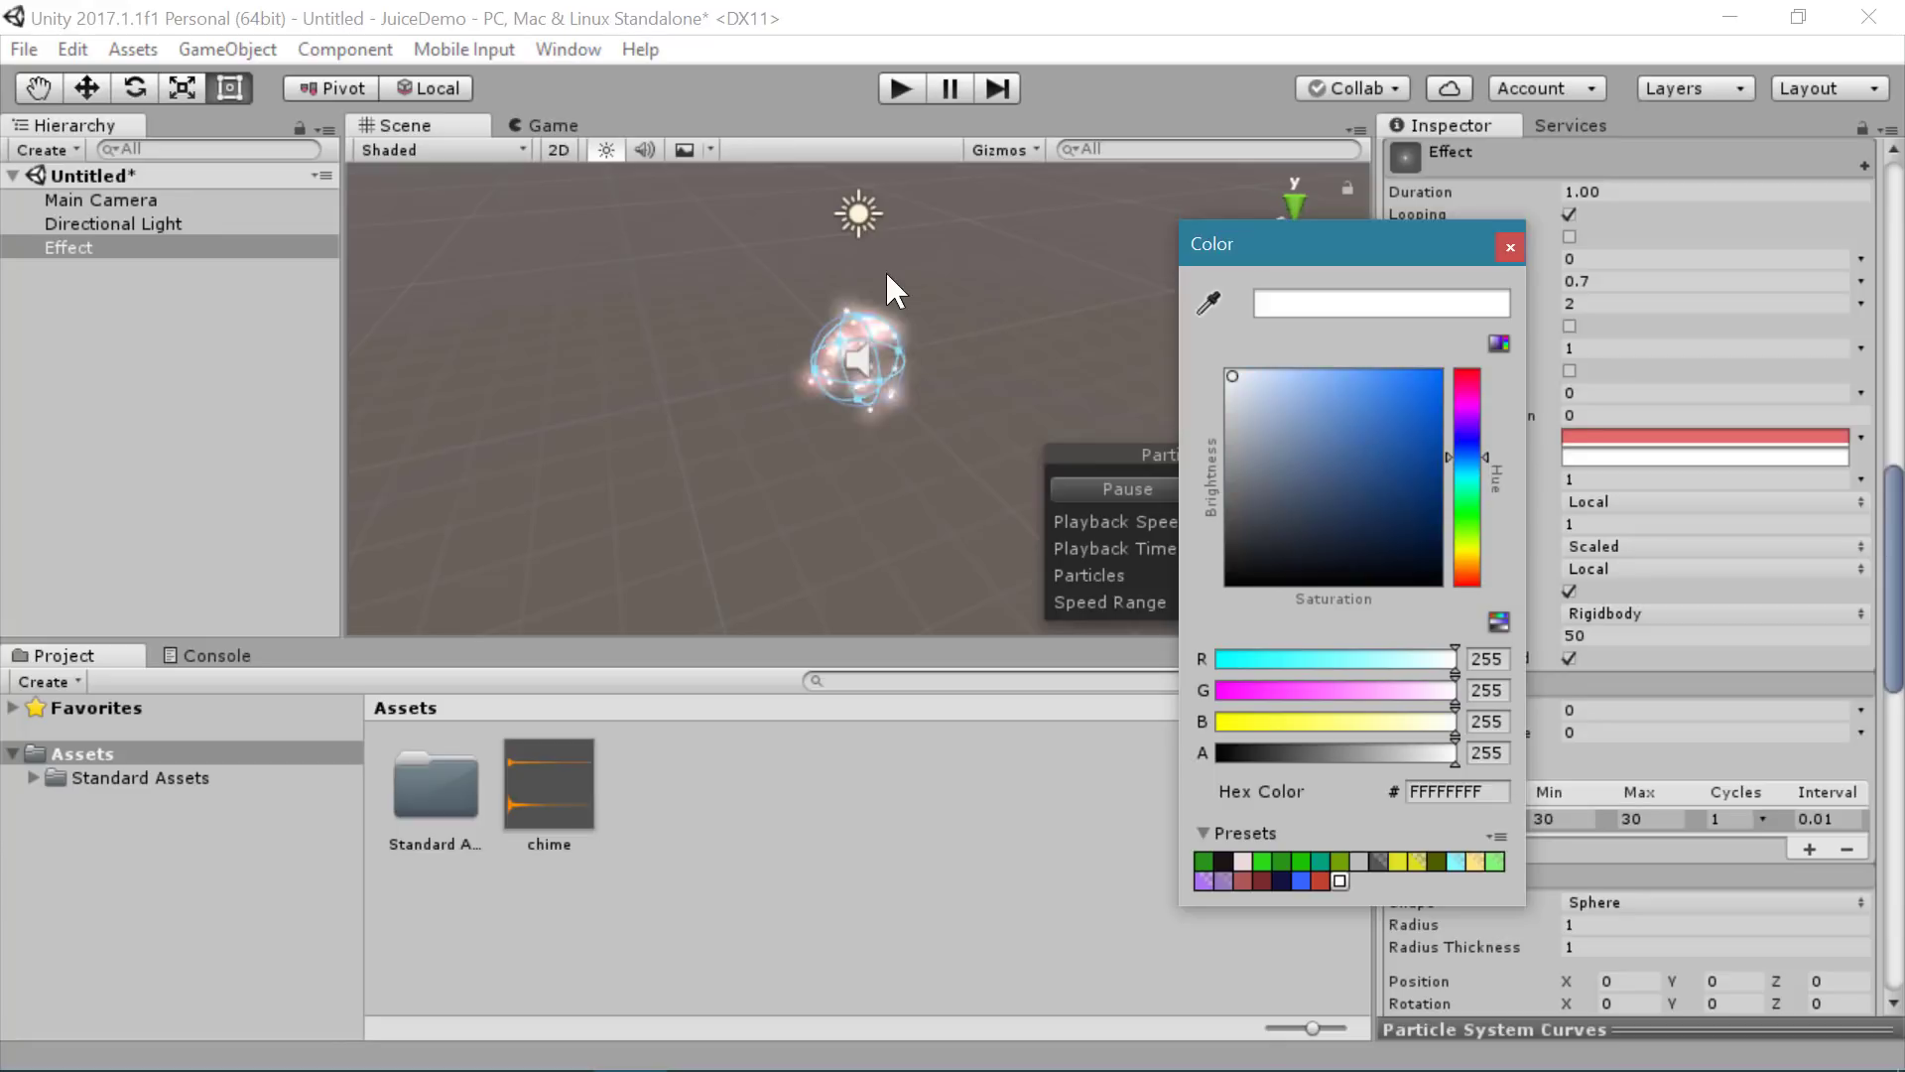
left_click(1509, 246)
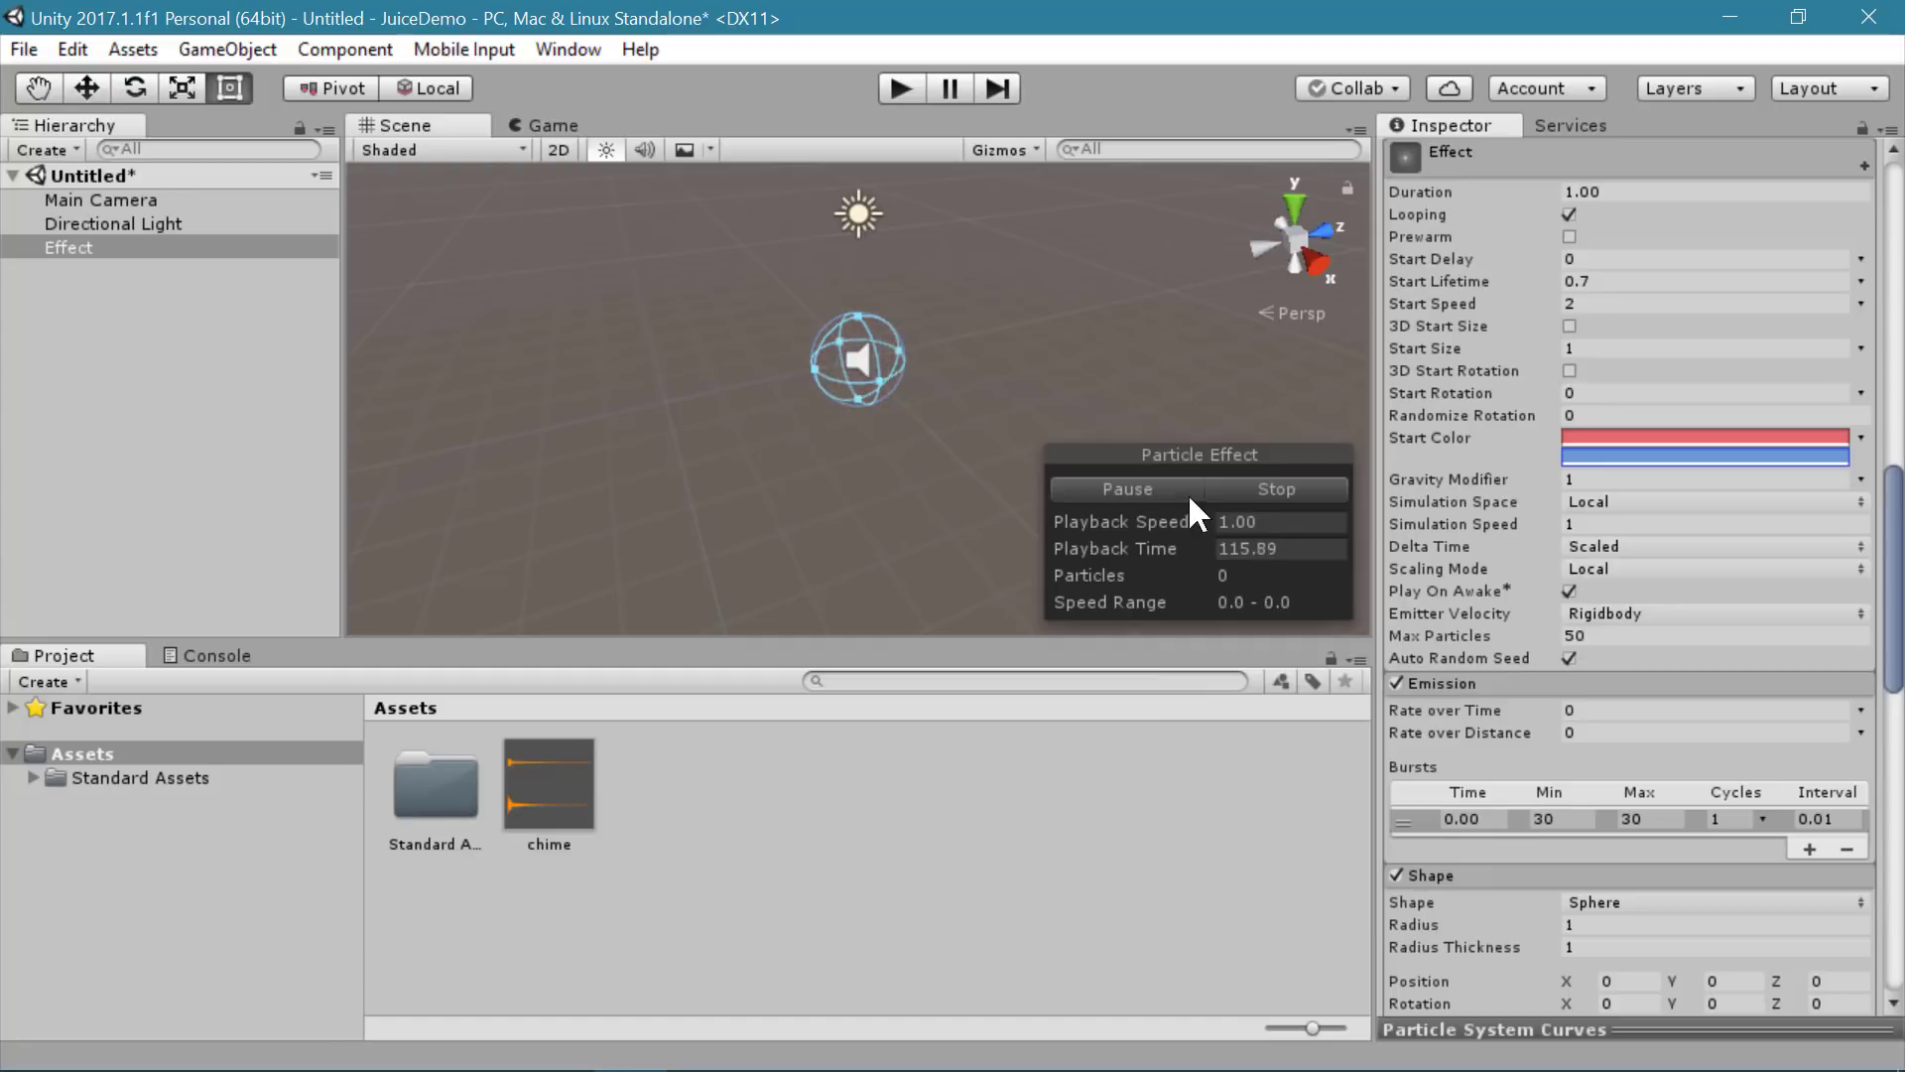
Step: Lower the burst's Min and Max particle counts from 30 to 20
scroll(1689, 645, "down", 4)
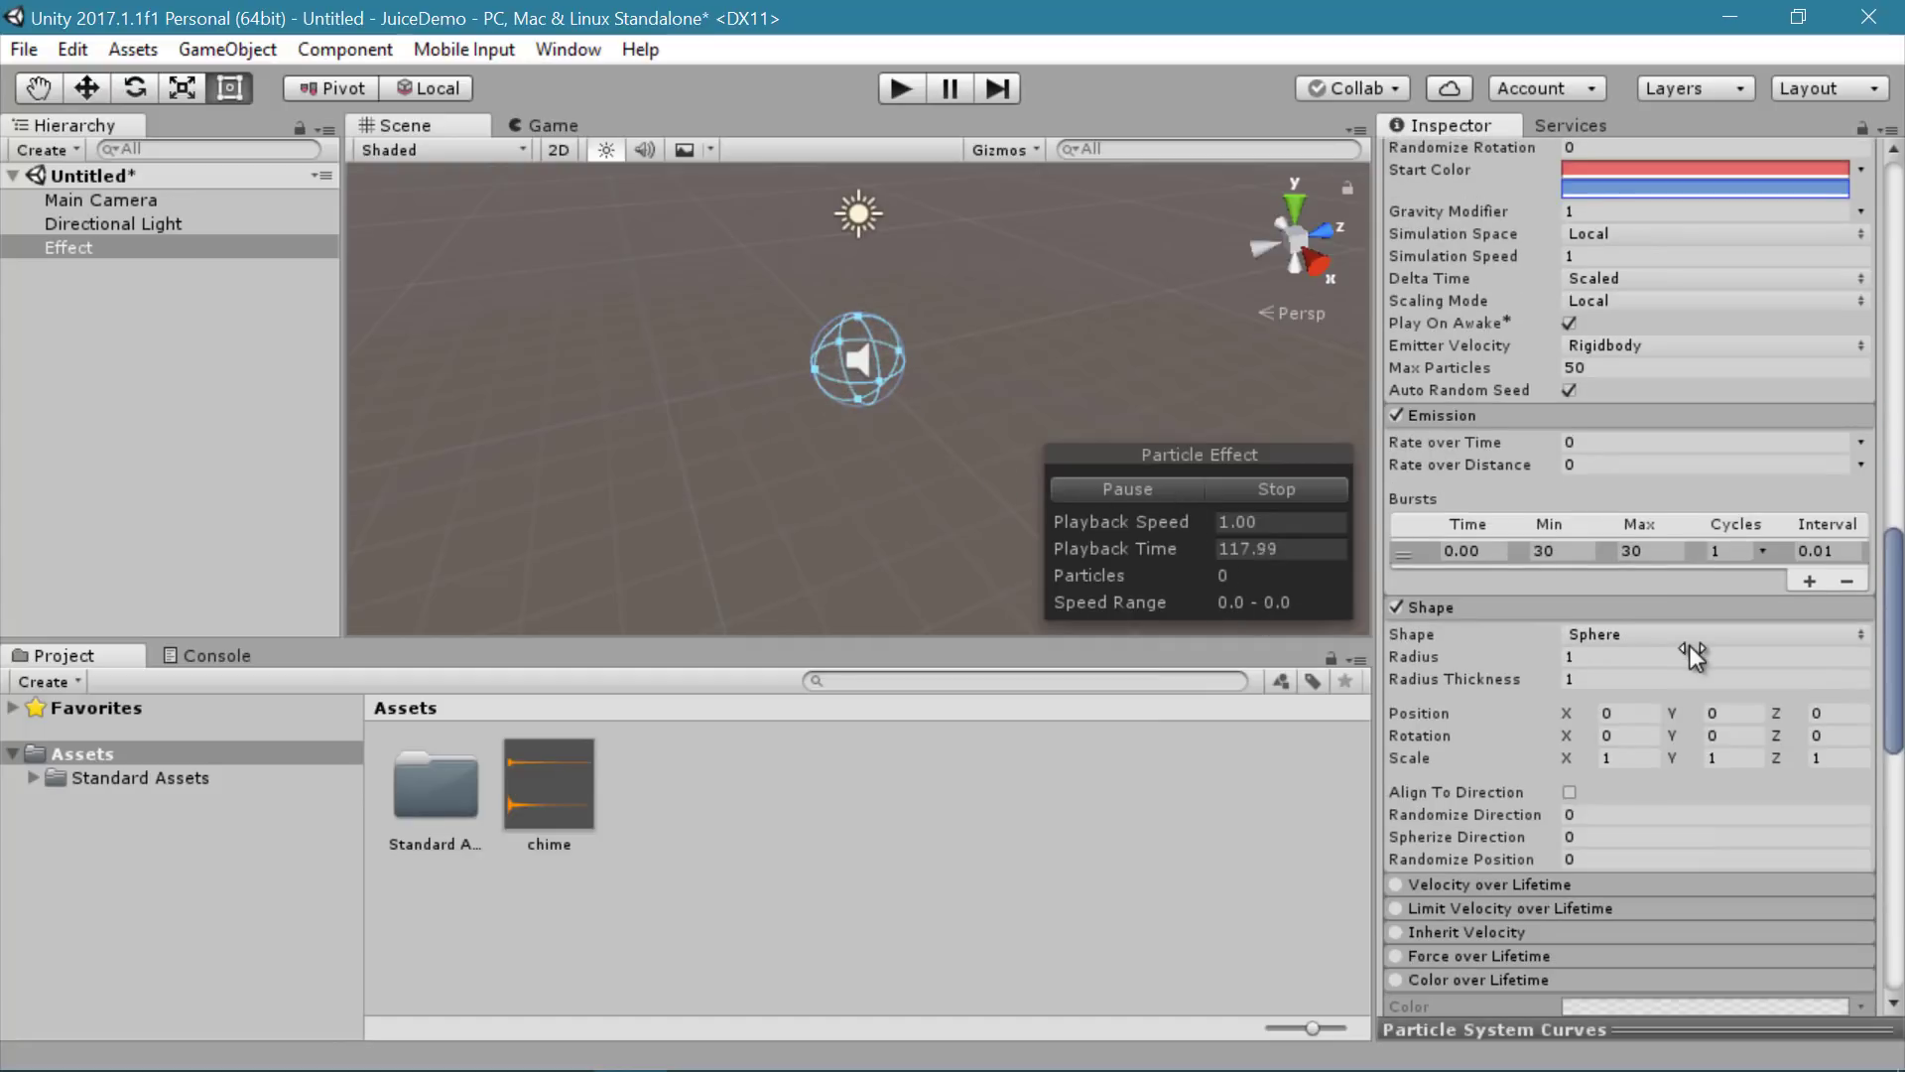
scroll(1575, 646, "down", 2)
left_click(1553, 465)
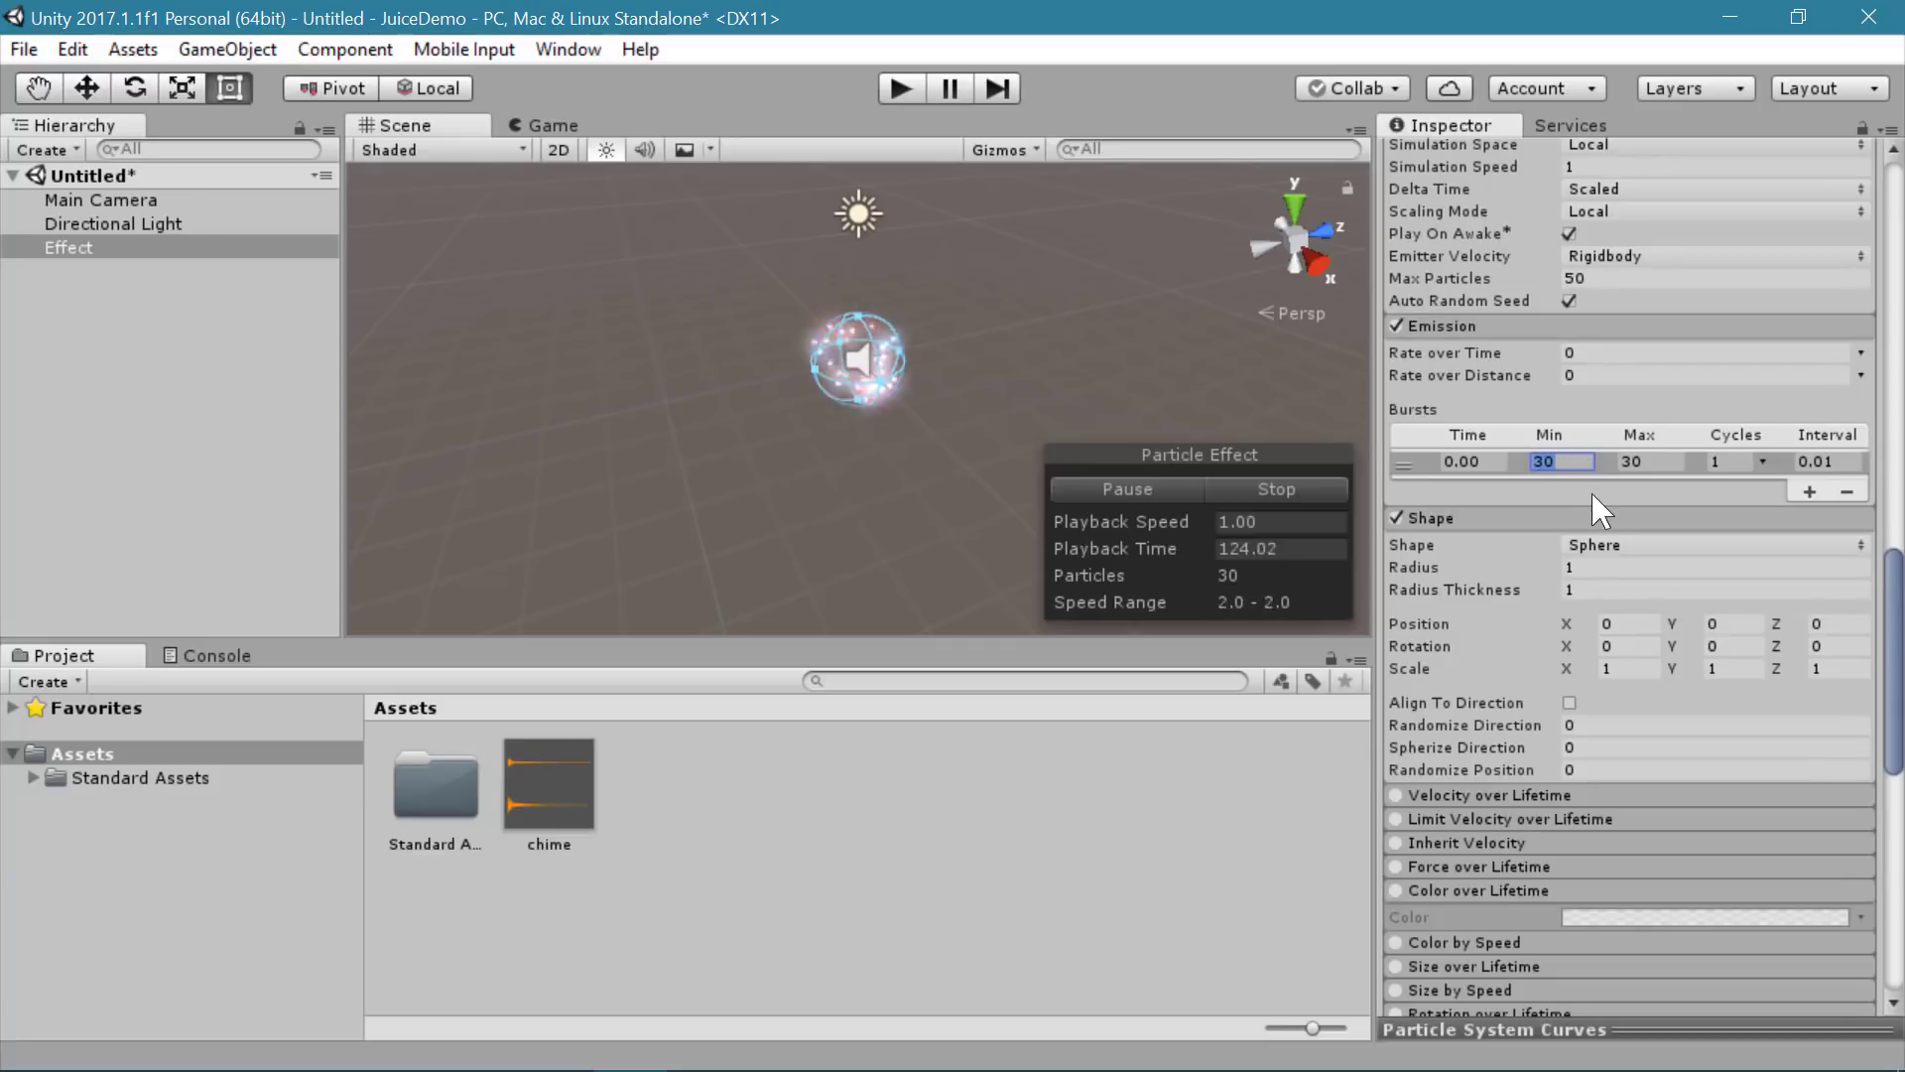
type("20")
key("Tab")
type("20")
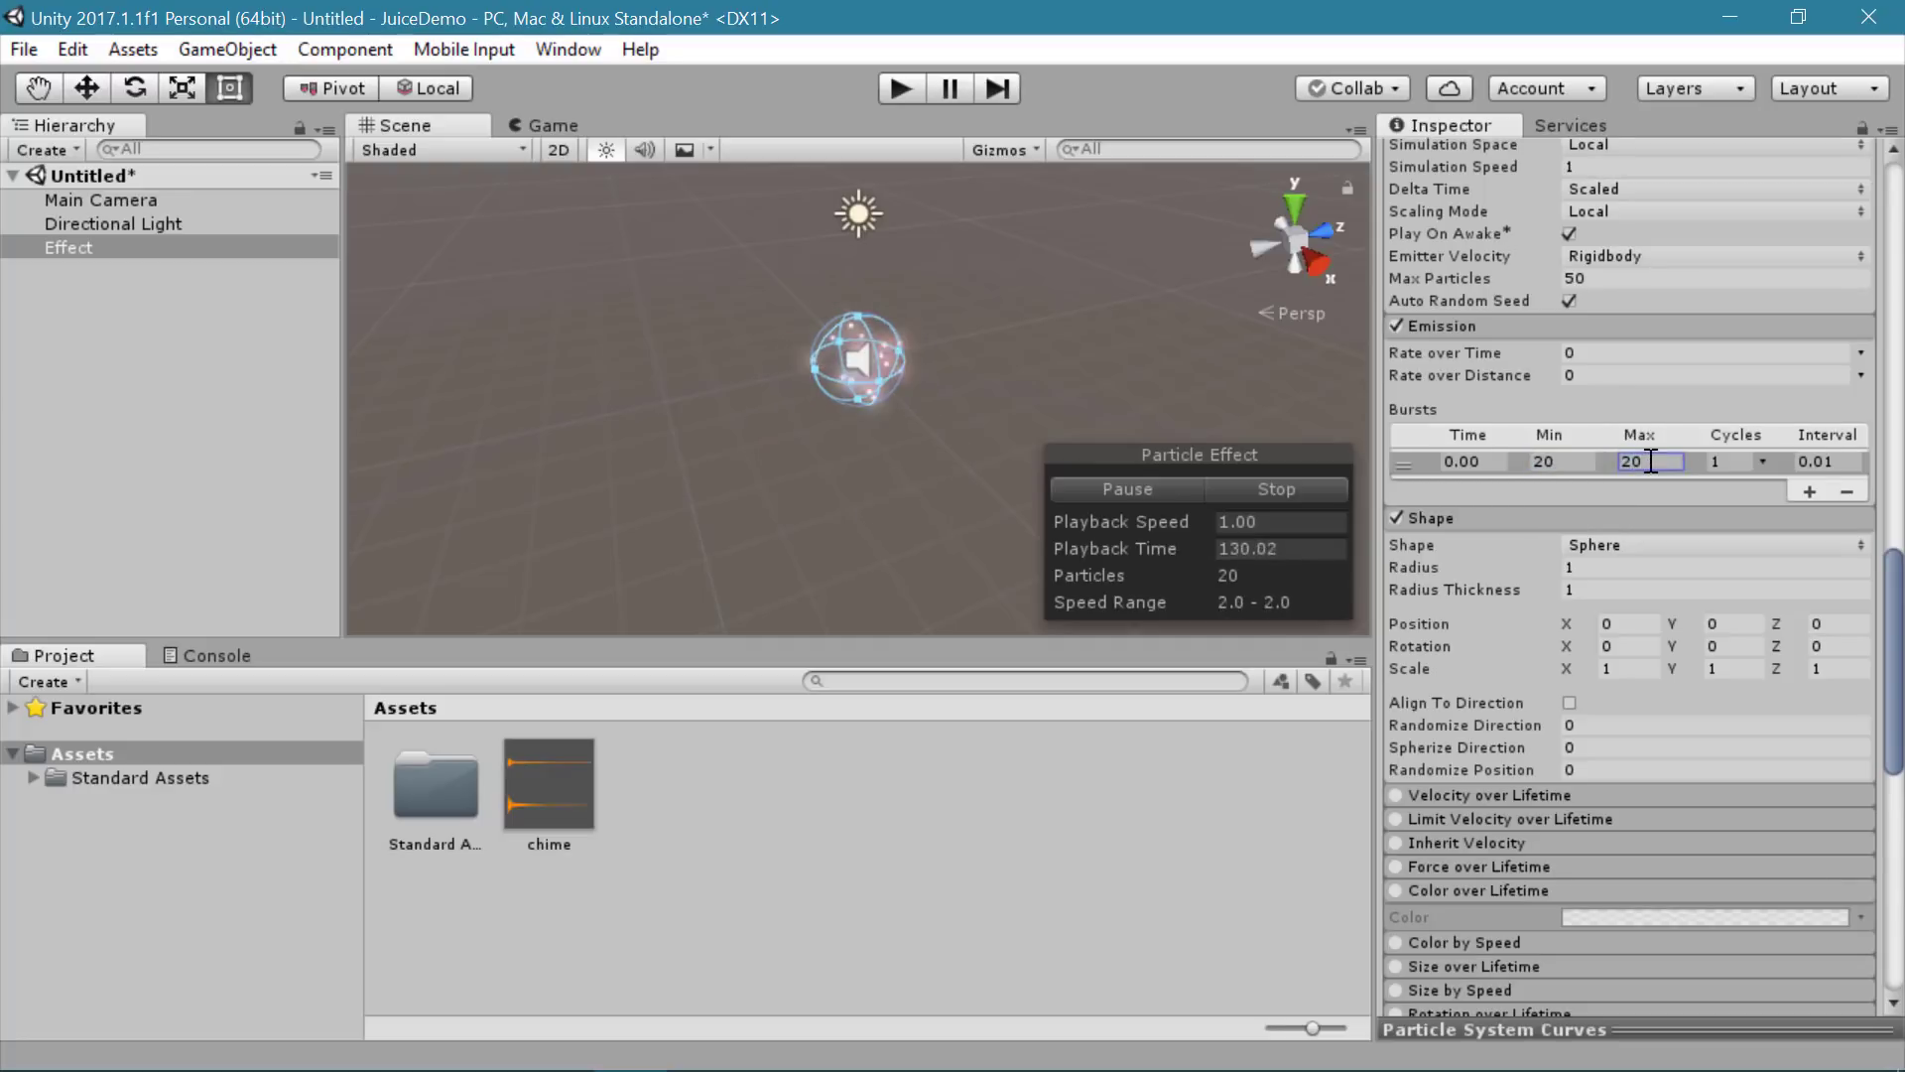
scroll(909, 390, "up", 4)
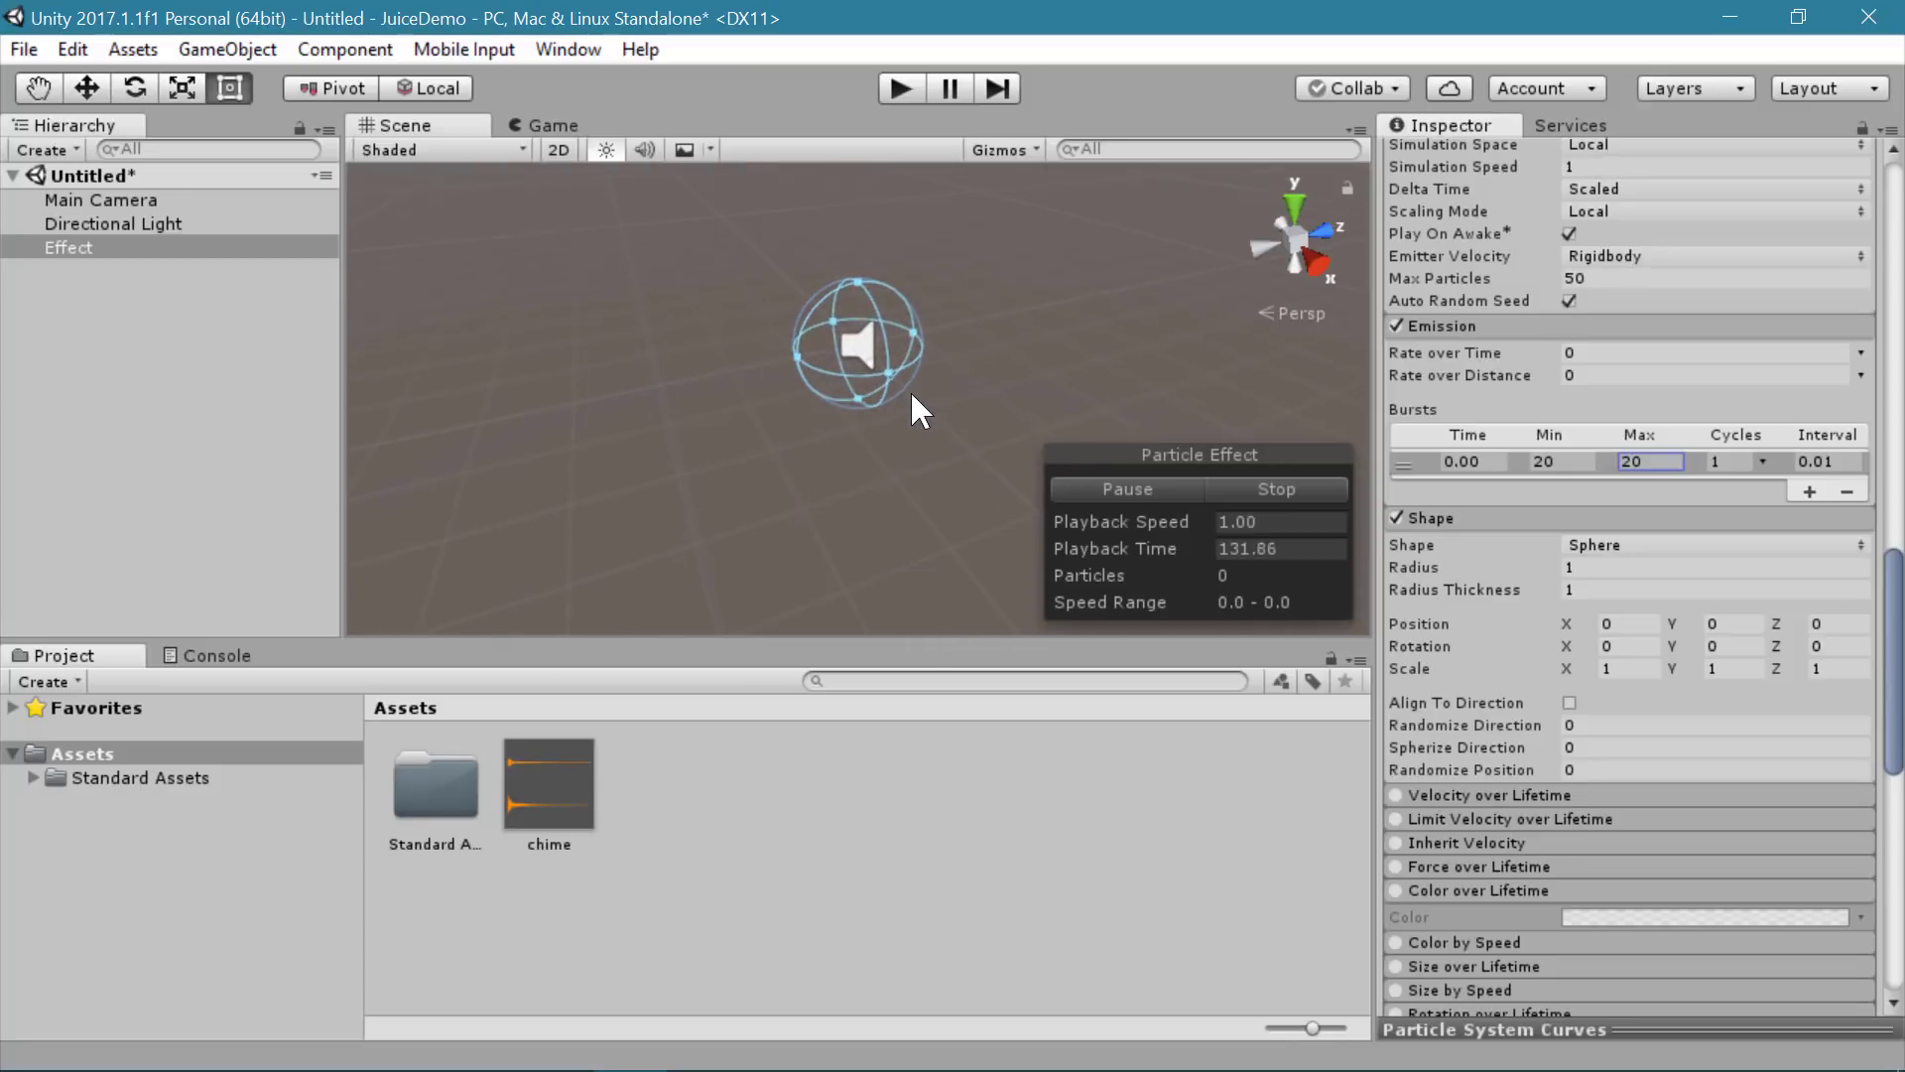
scroll(1647, 729, "down", 5)
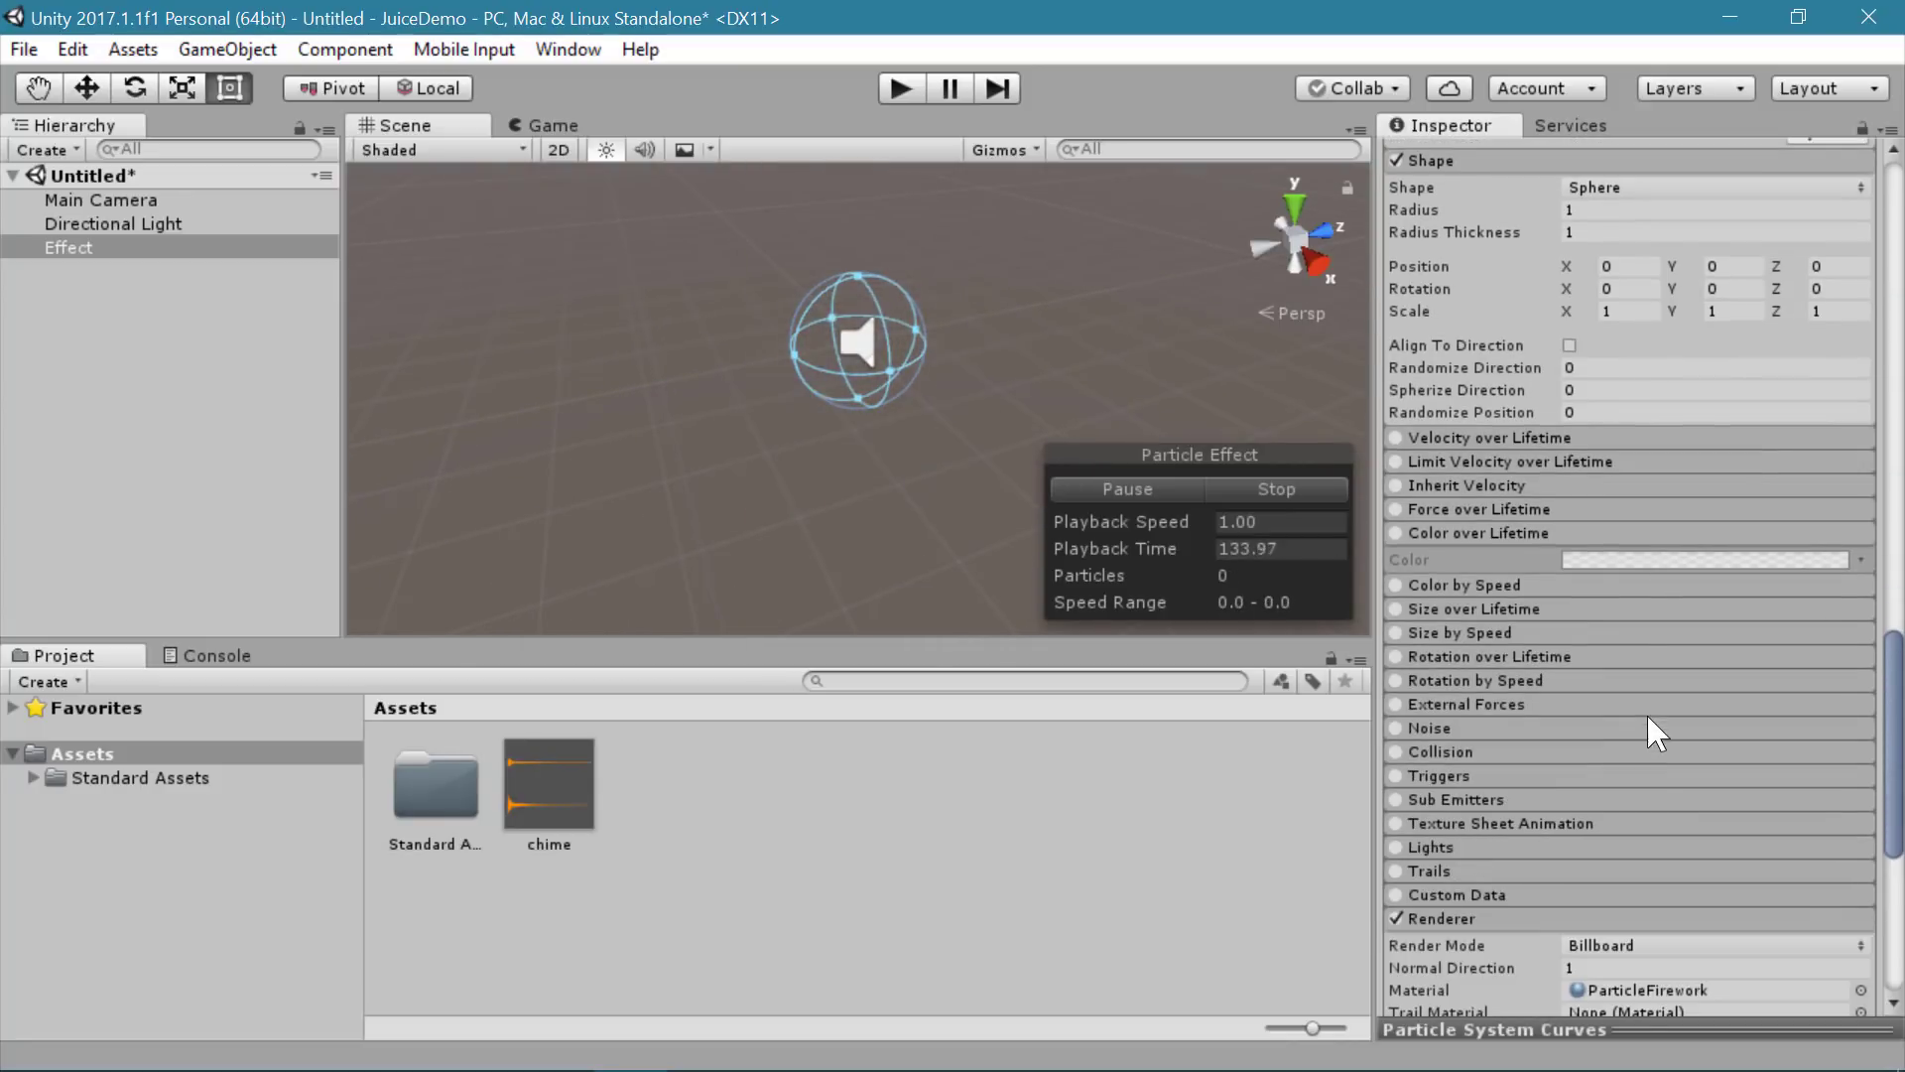
Step: Enable Color over Lifetime and bring up its gradient editor beside the Inspector
left_click(1397, 533)
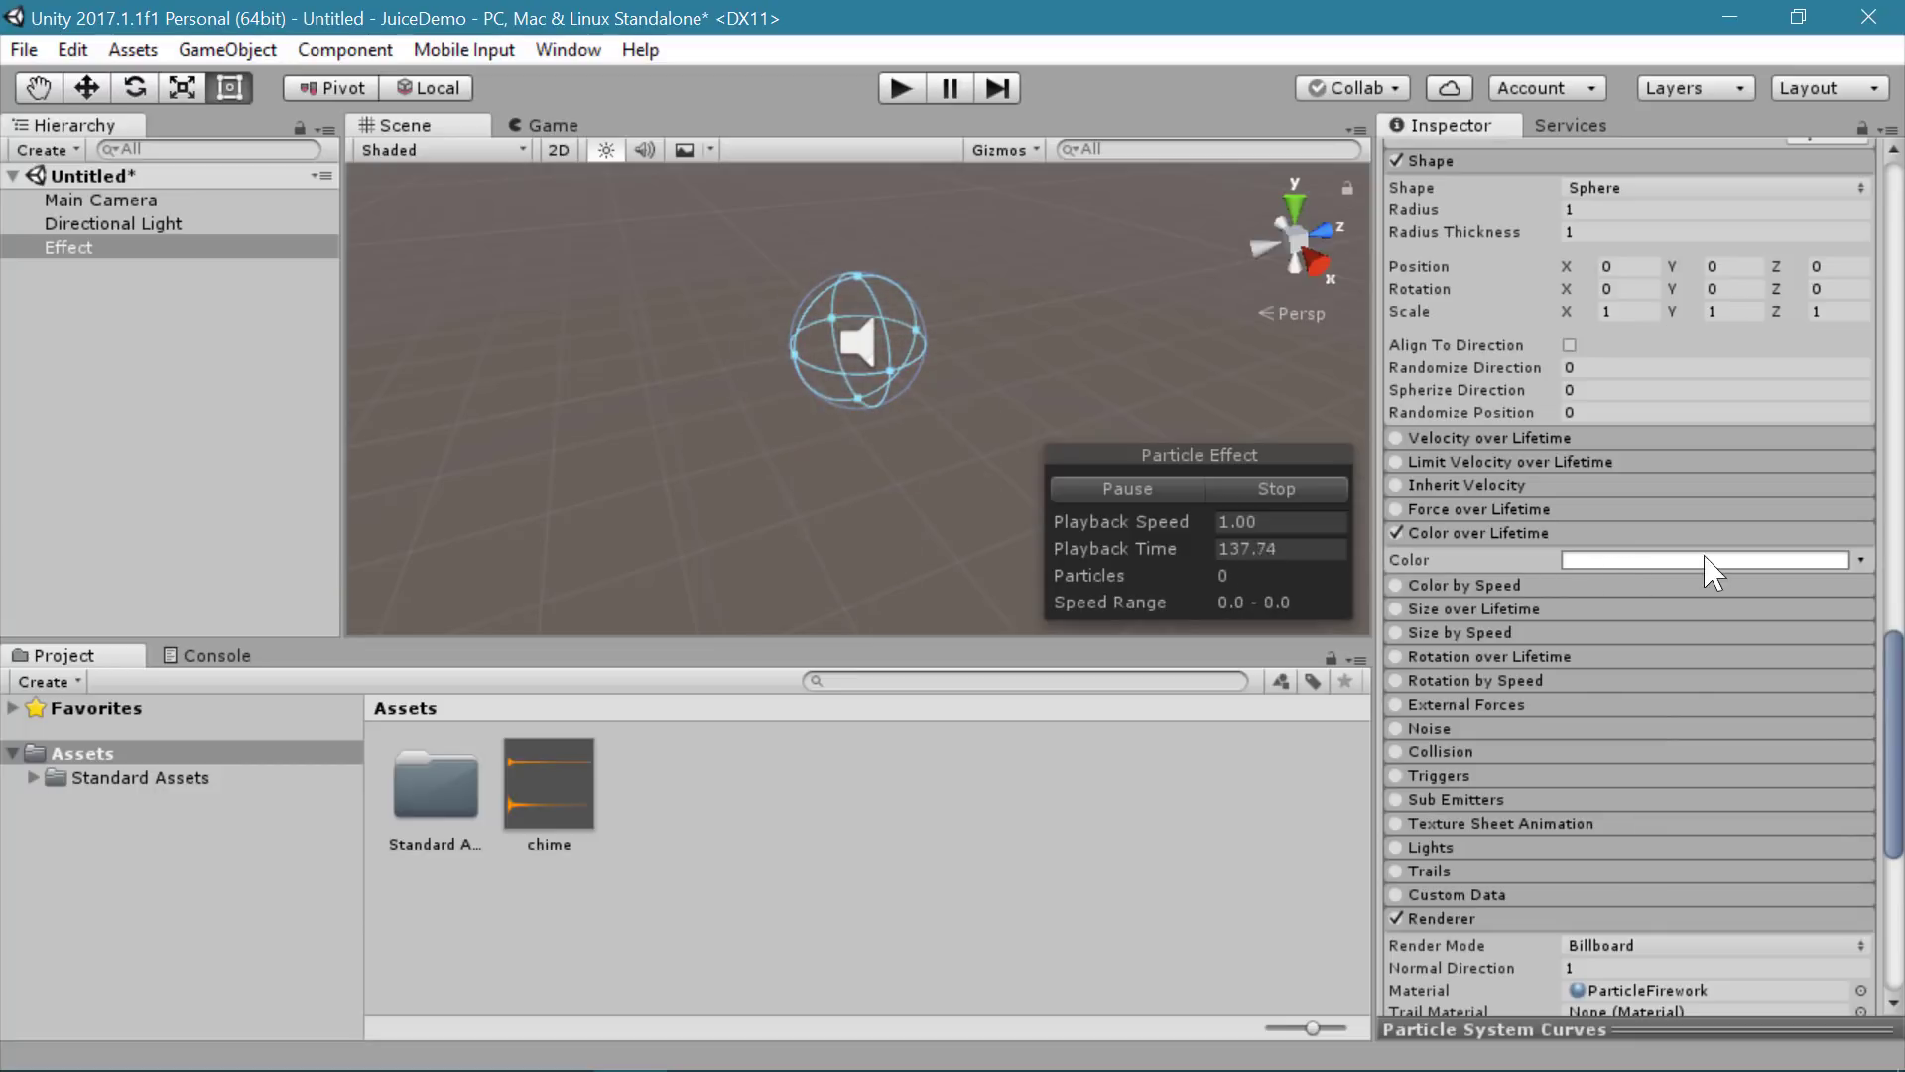
left_click(1838, 561)
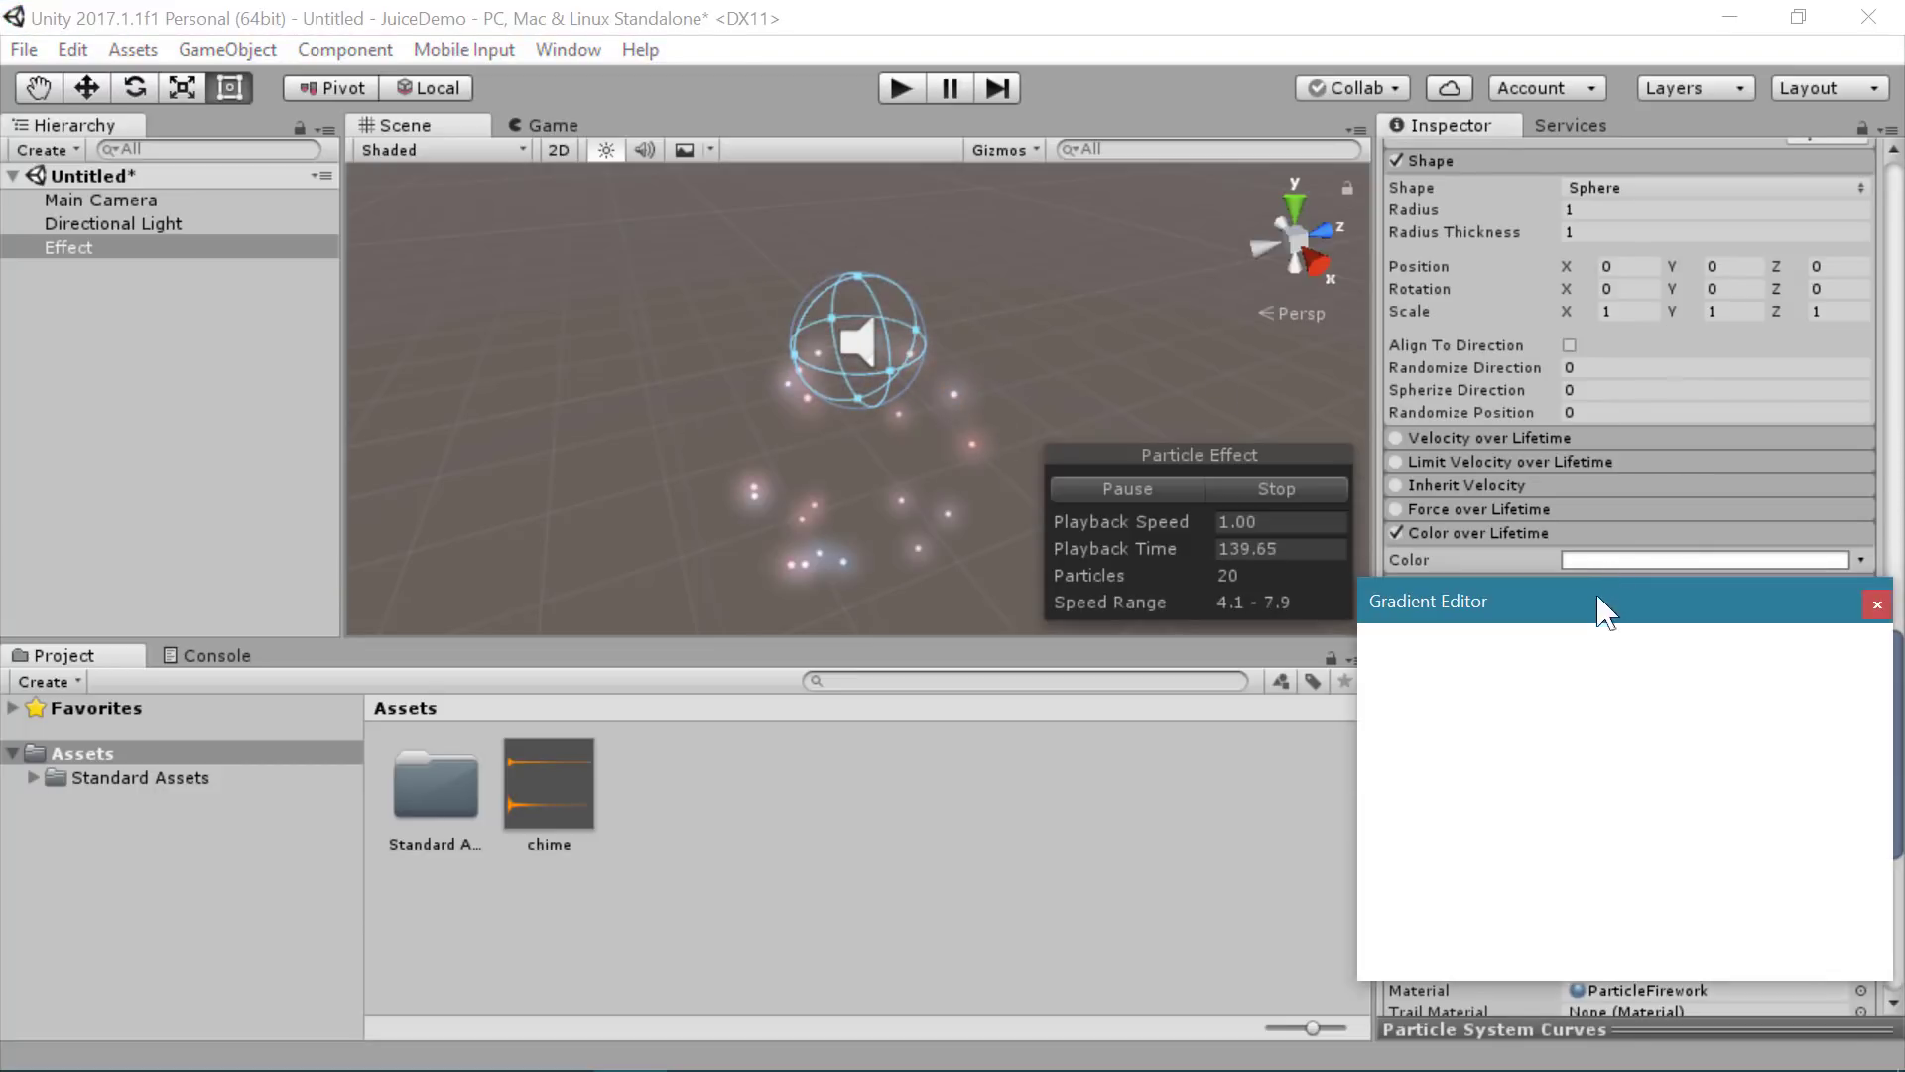
left_click_drag(1473, 593, 1022, 575)
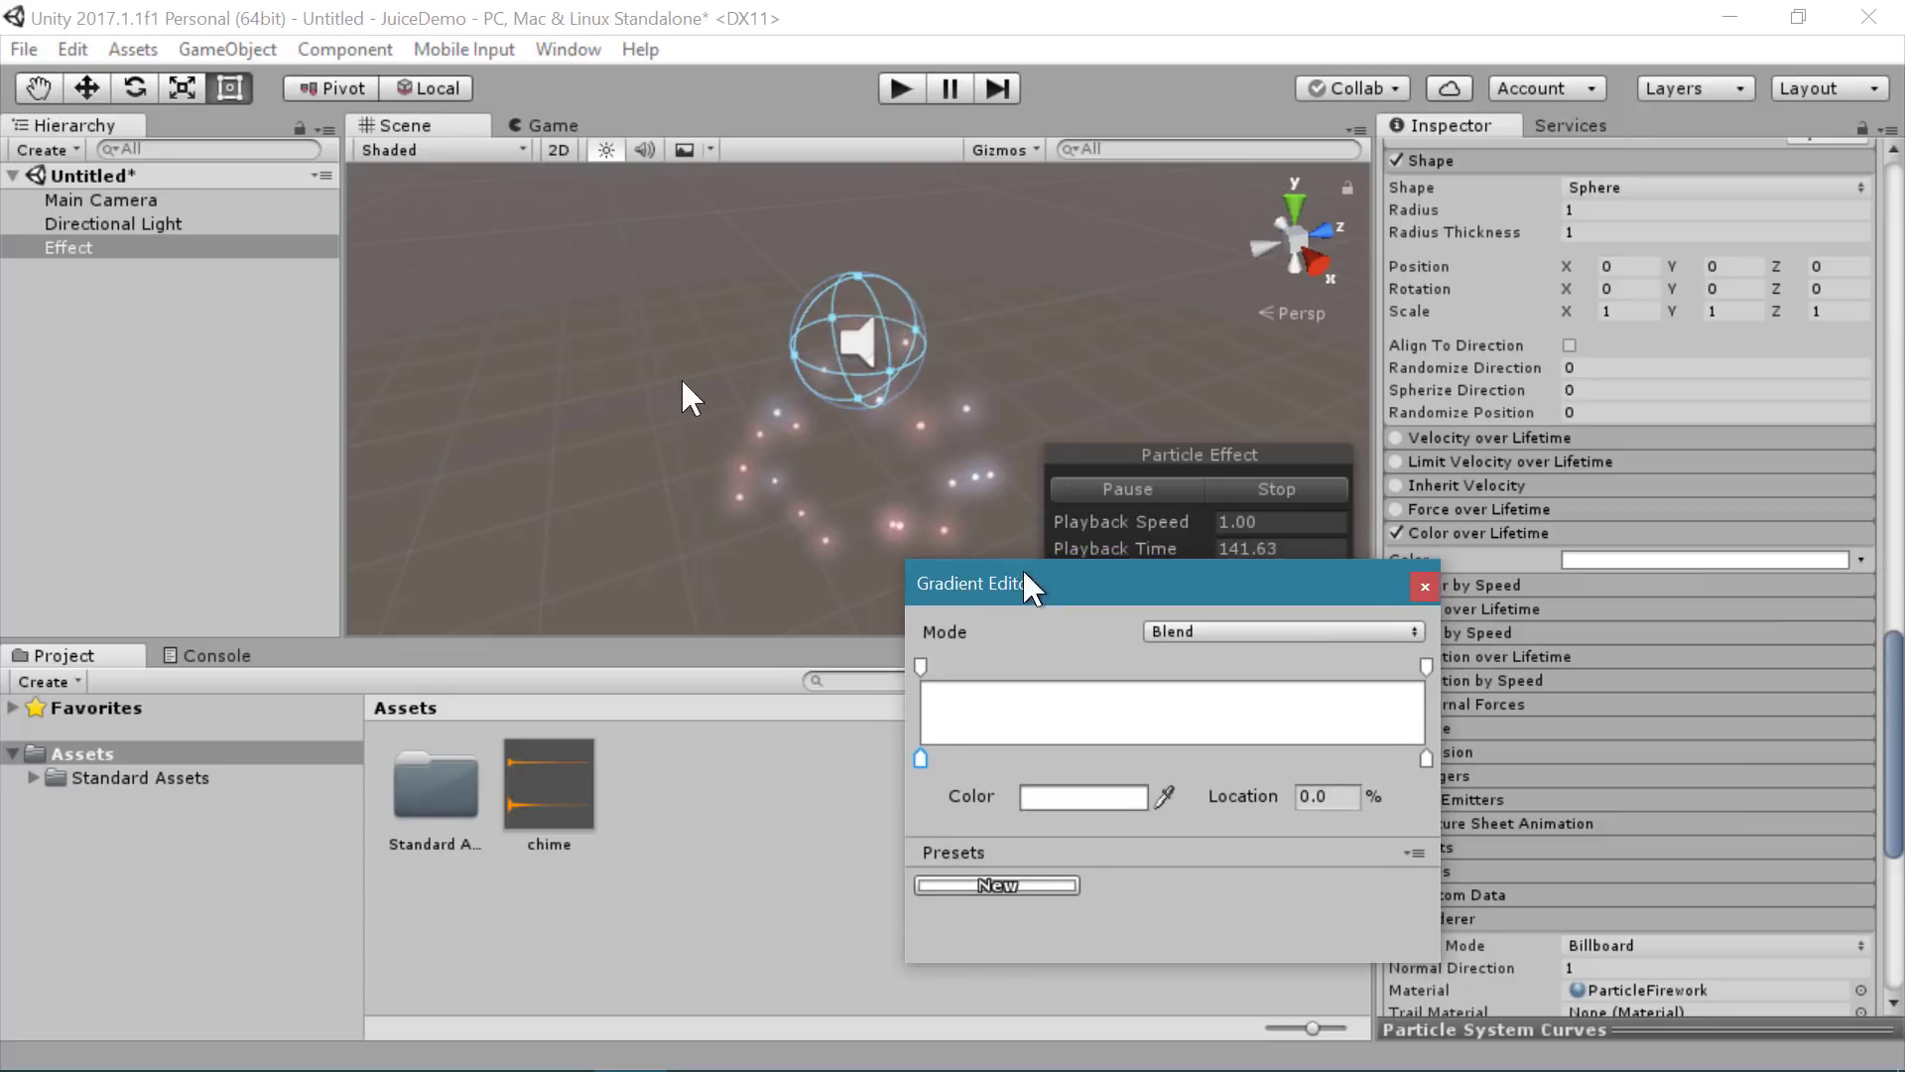
left_click(923, 666)
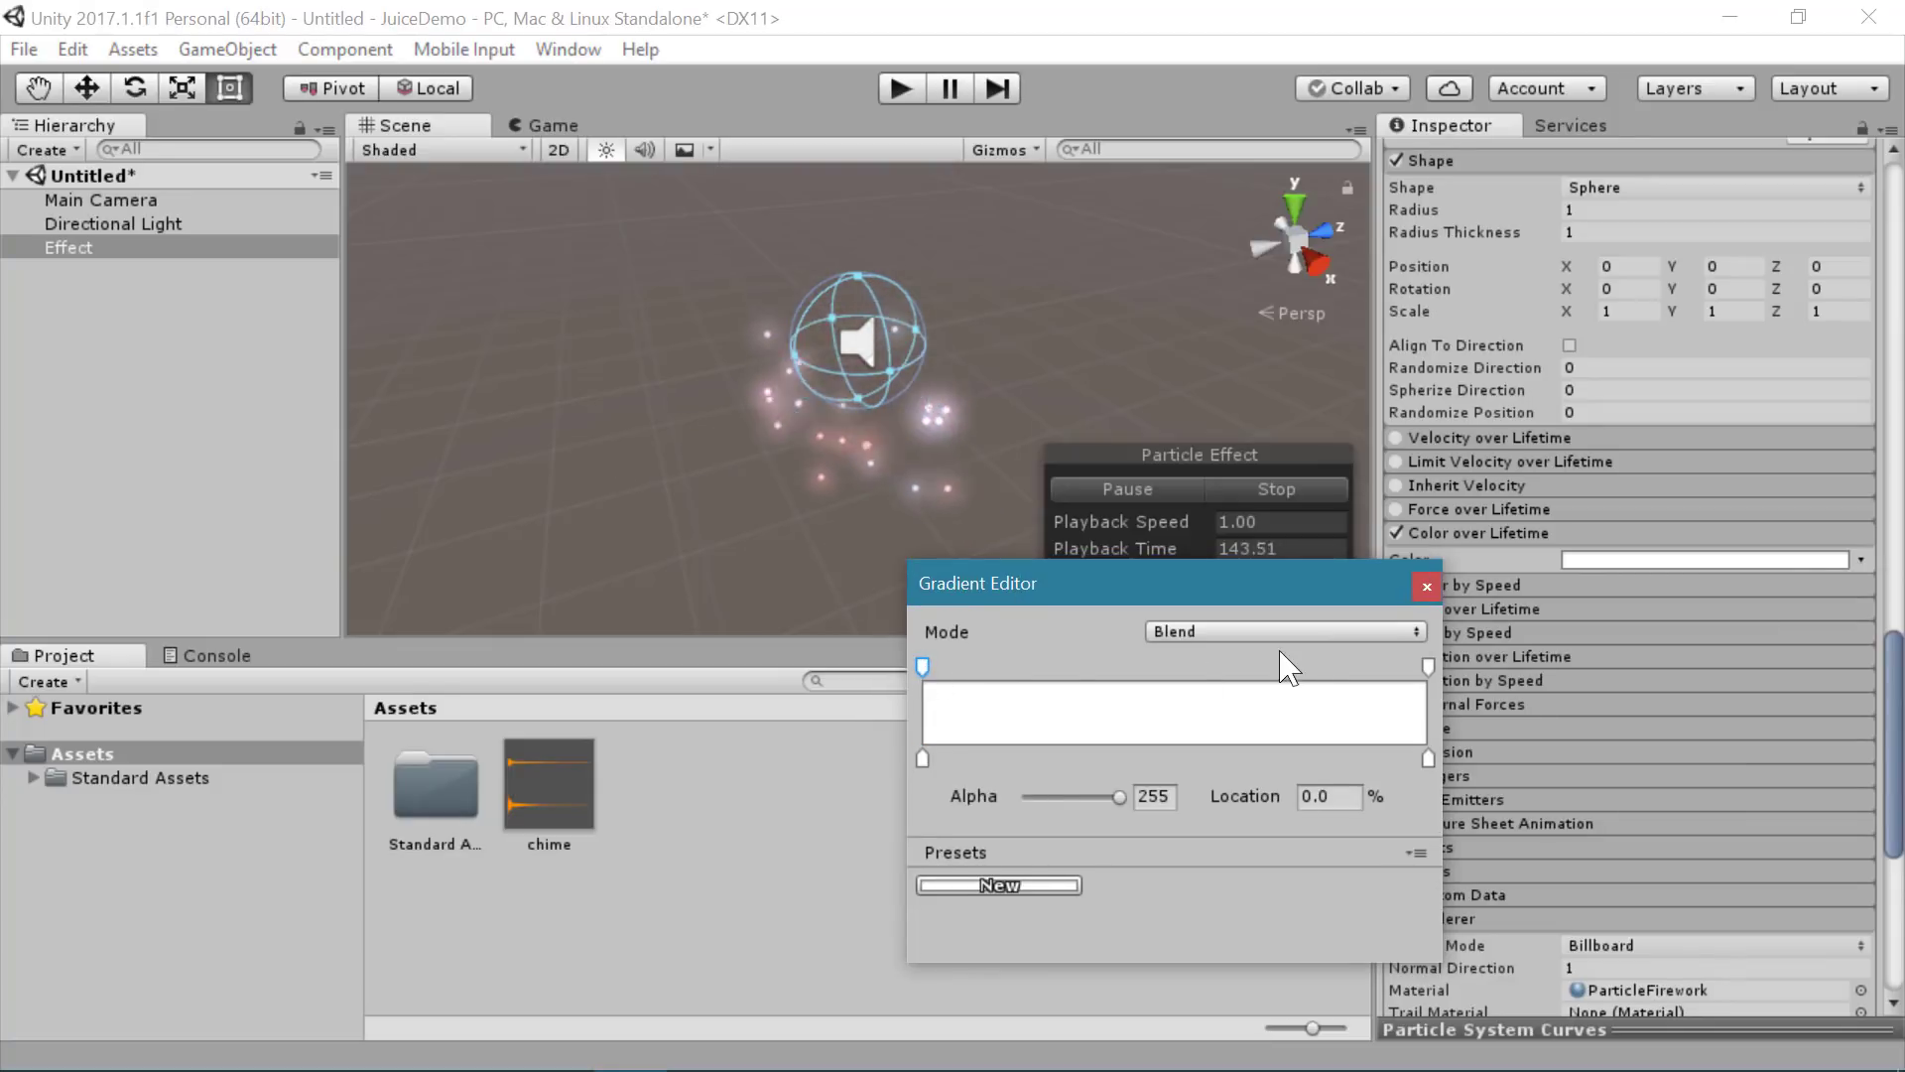
left_click(1428, 666)
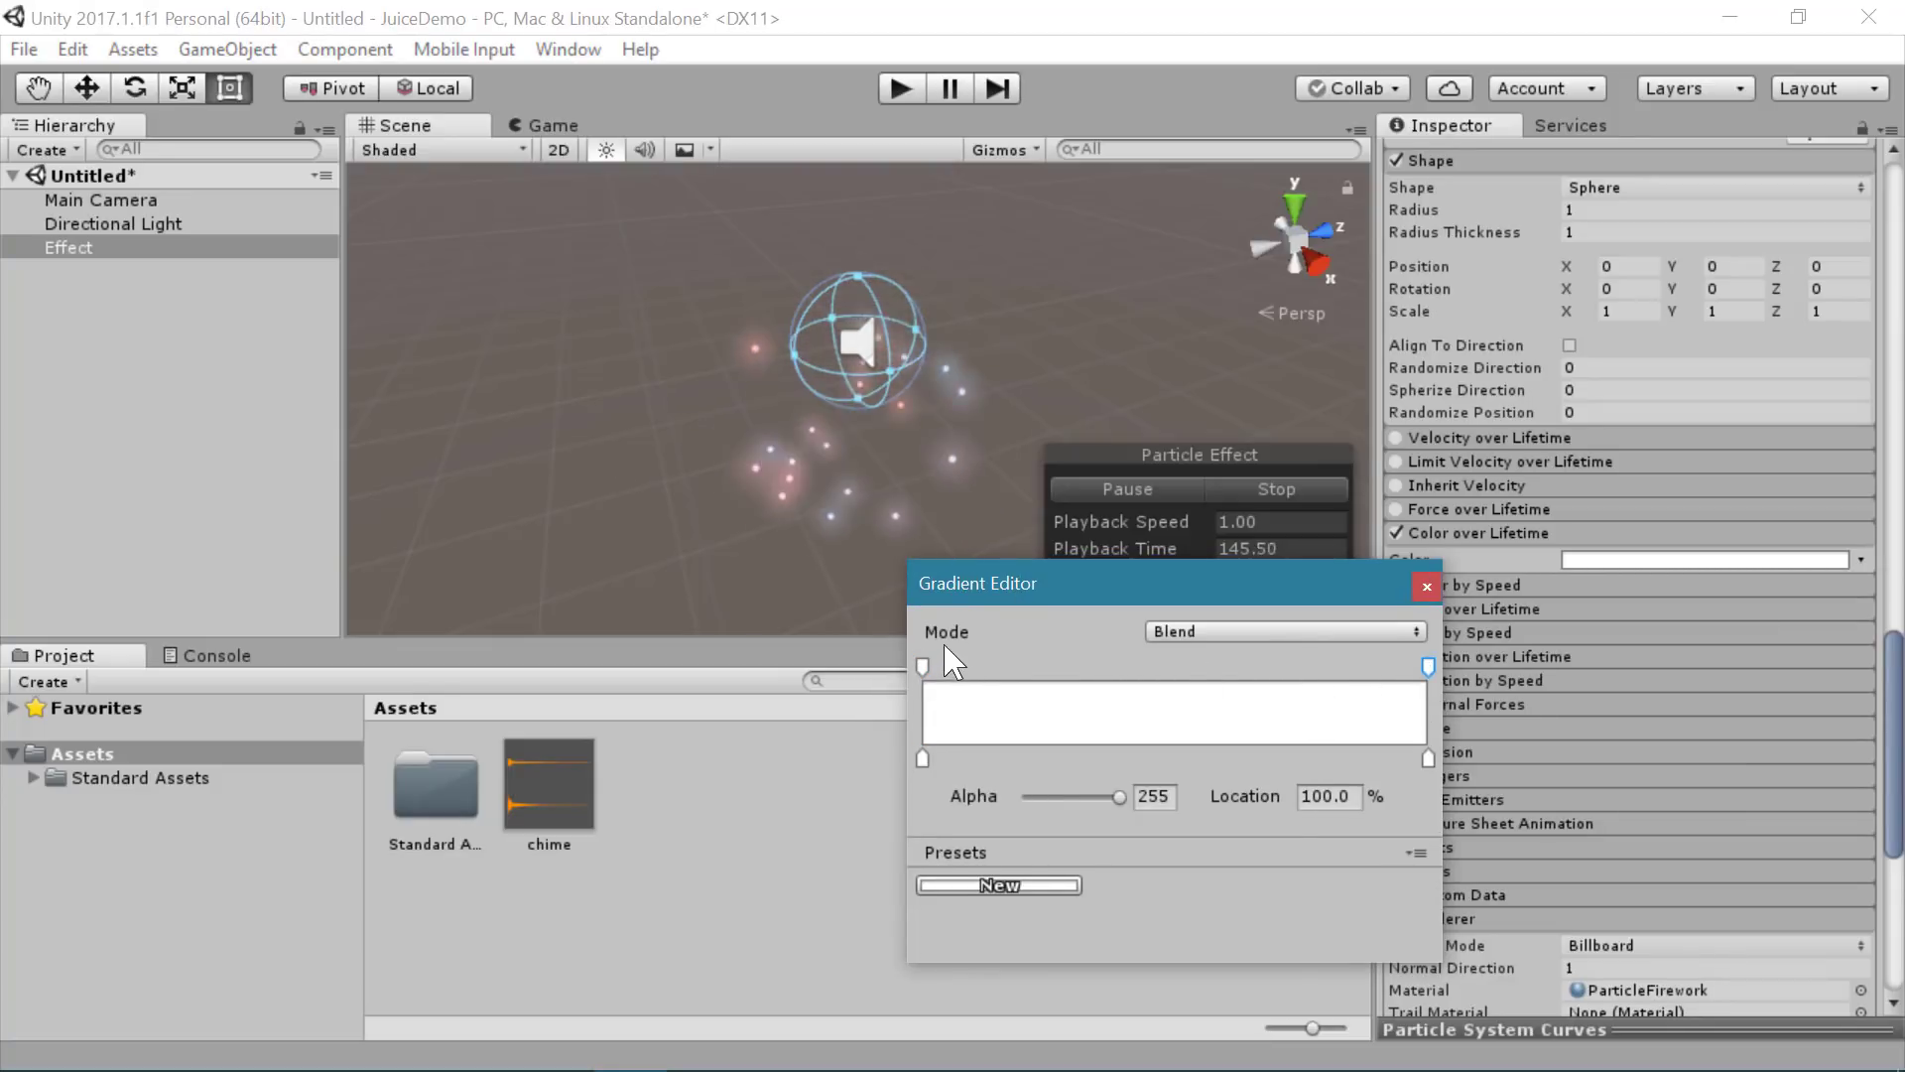
left_click(923, 666)
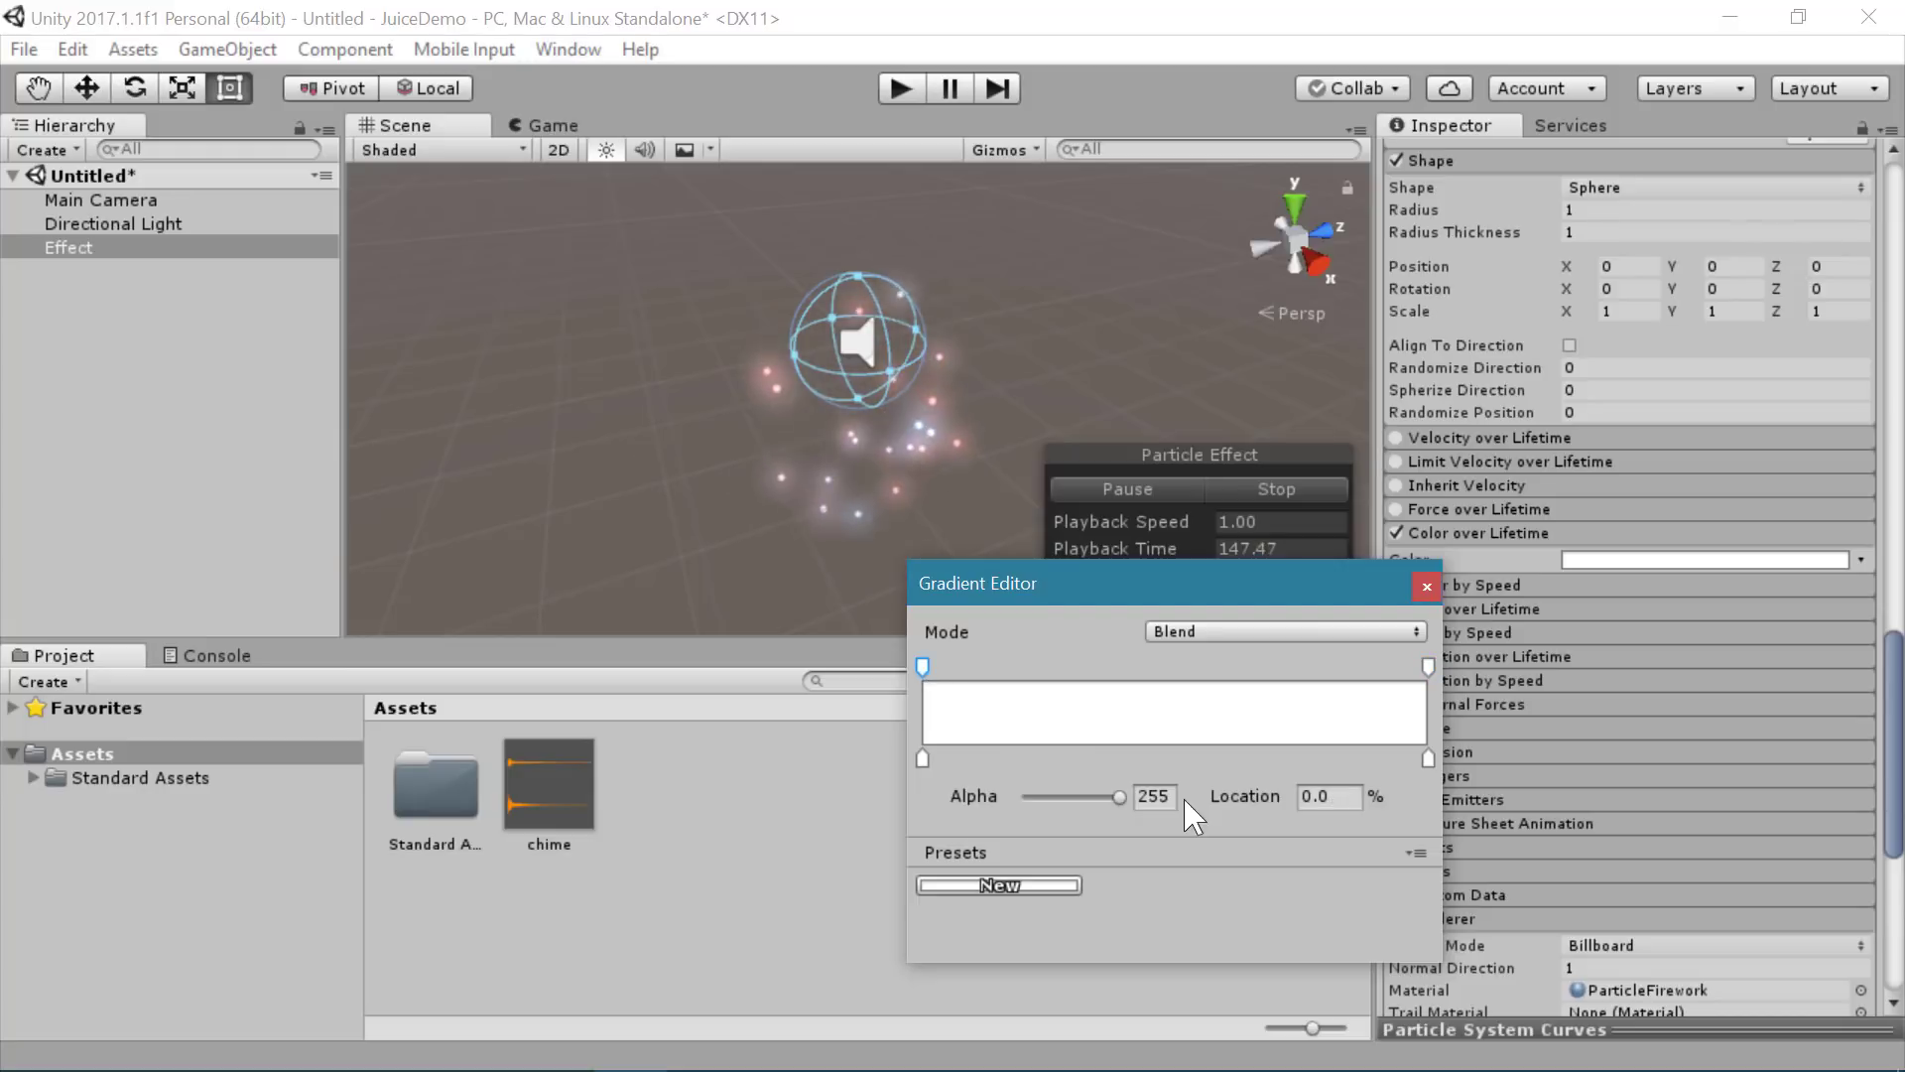
Step: Set gradient alpha keys to 0 at 0%, 255 at 46.5%, and 0 at 100%
left_click_drag(1117, 796, 1002, 806)
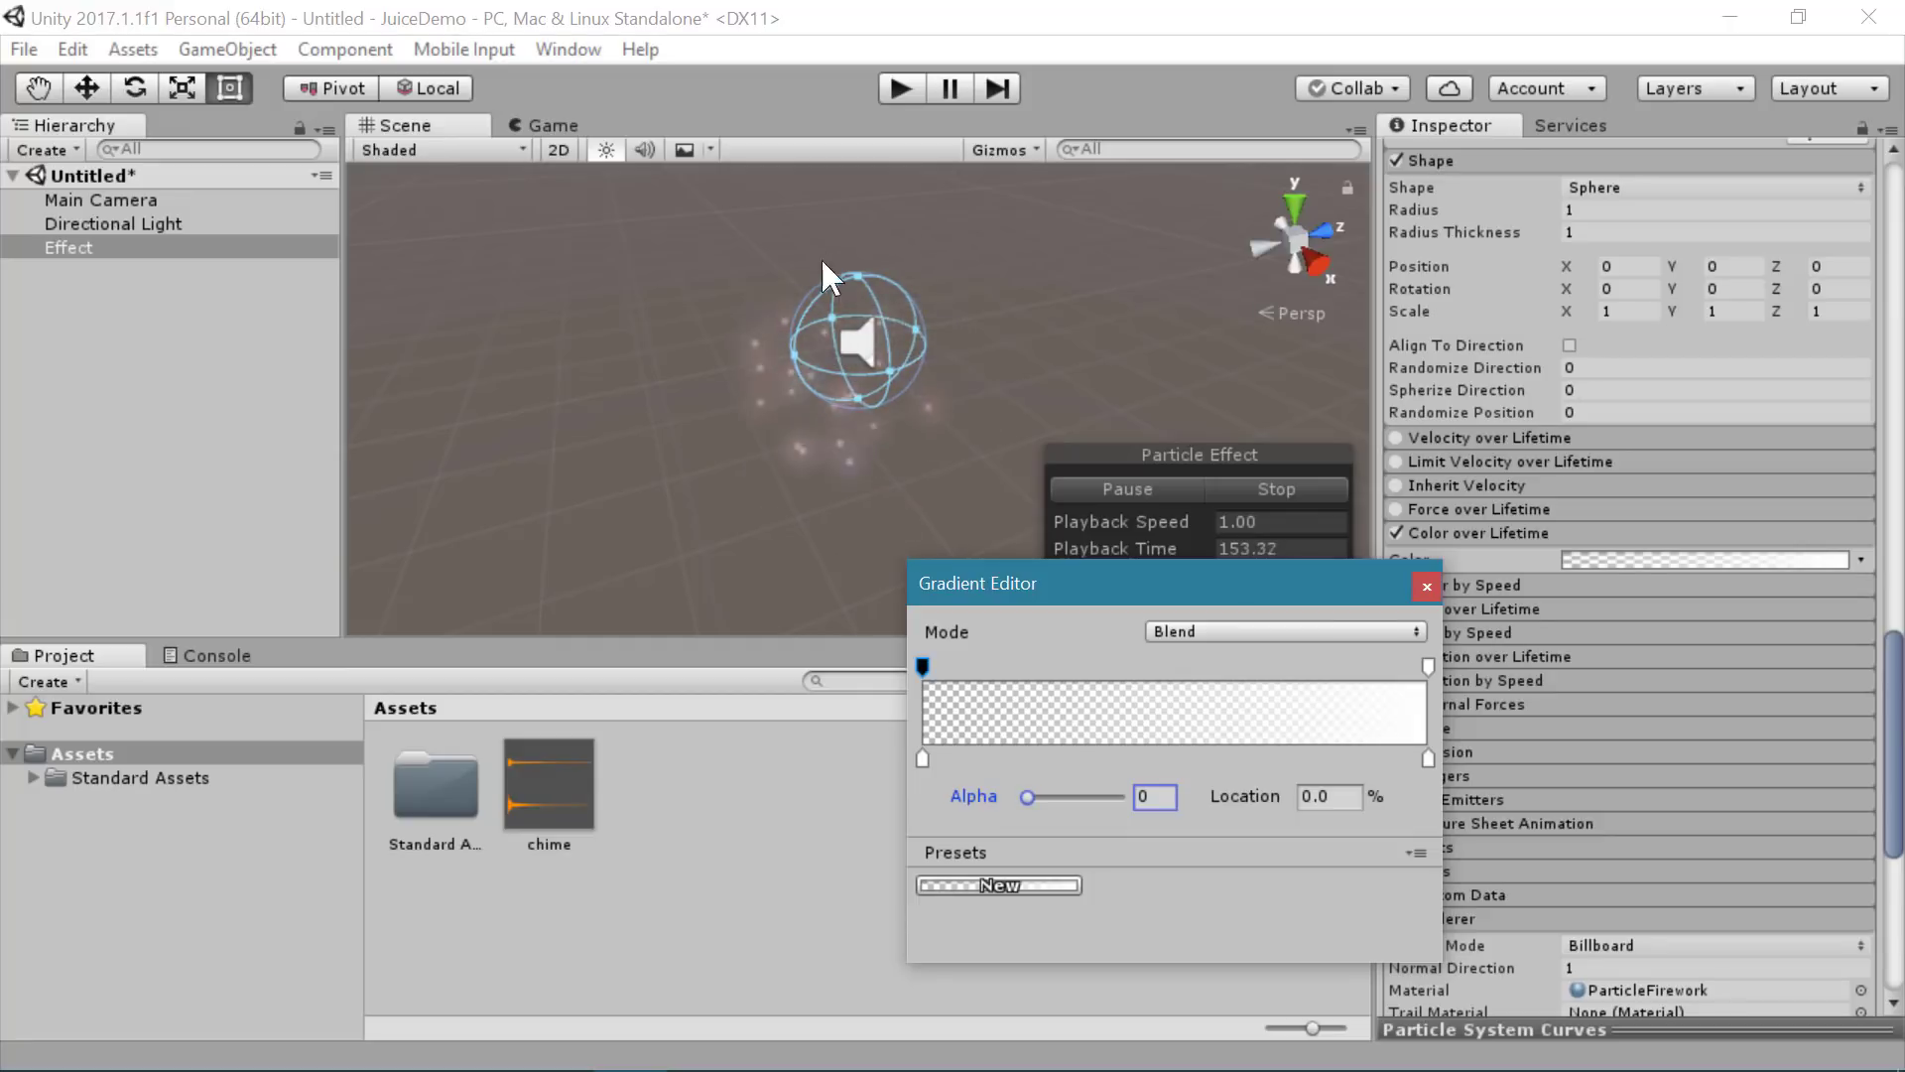
left_click_drag(1379, 675, 1183, 667)
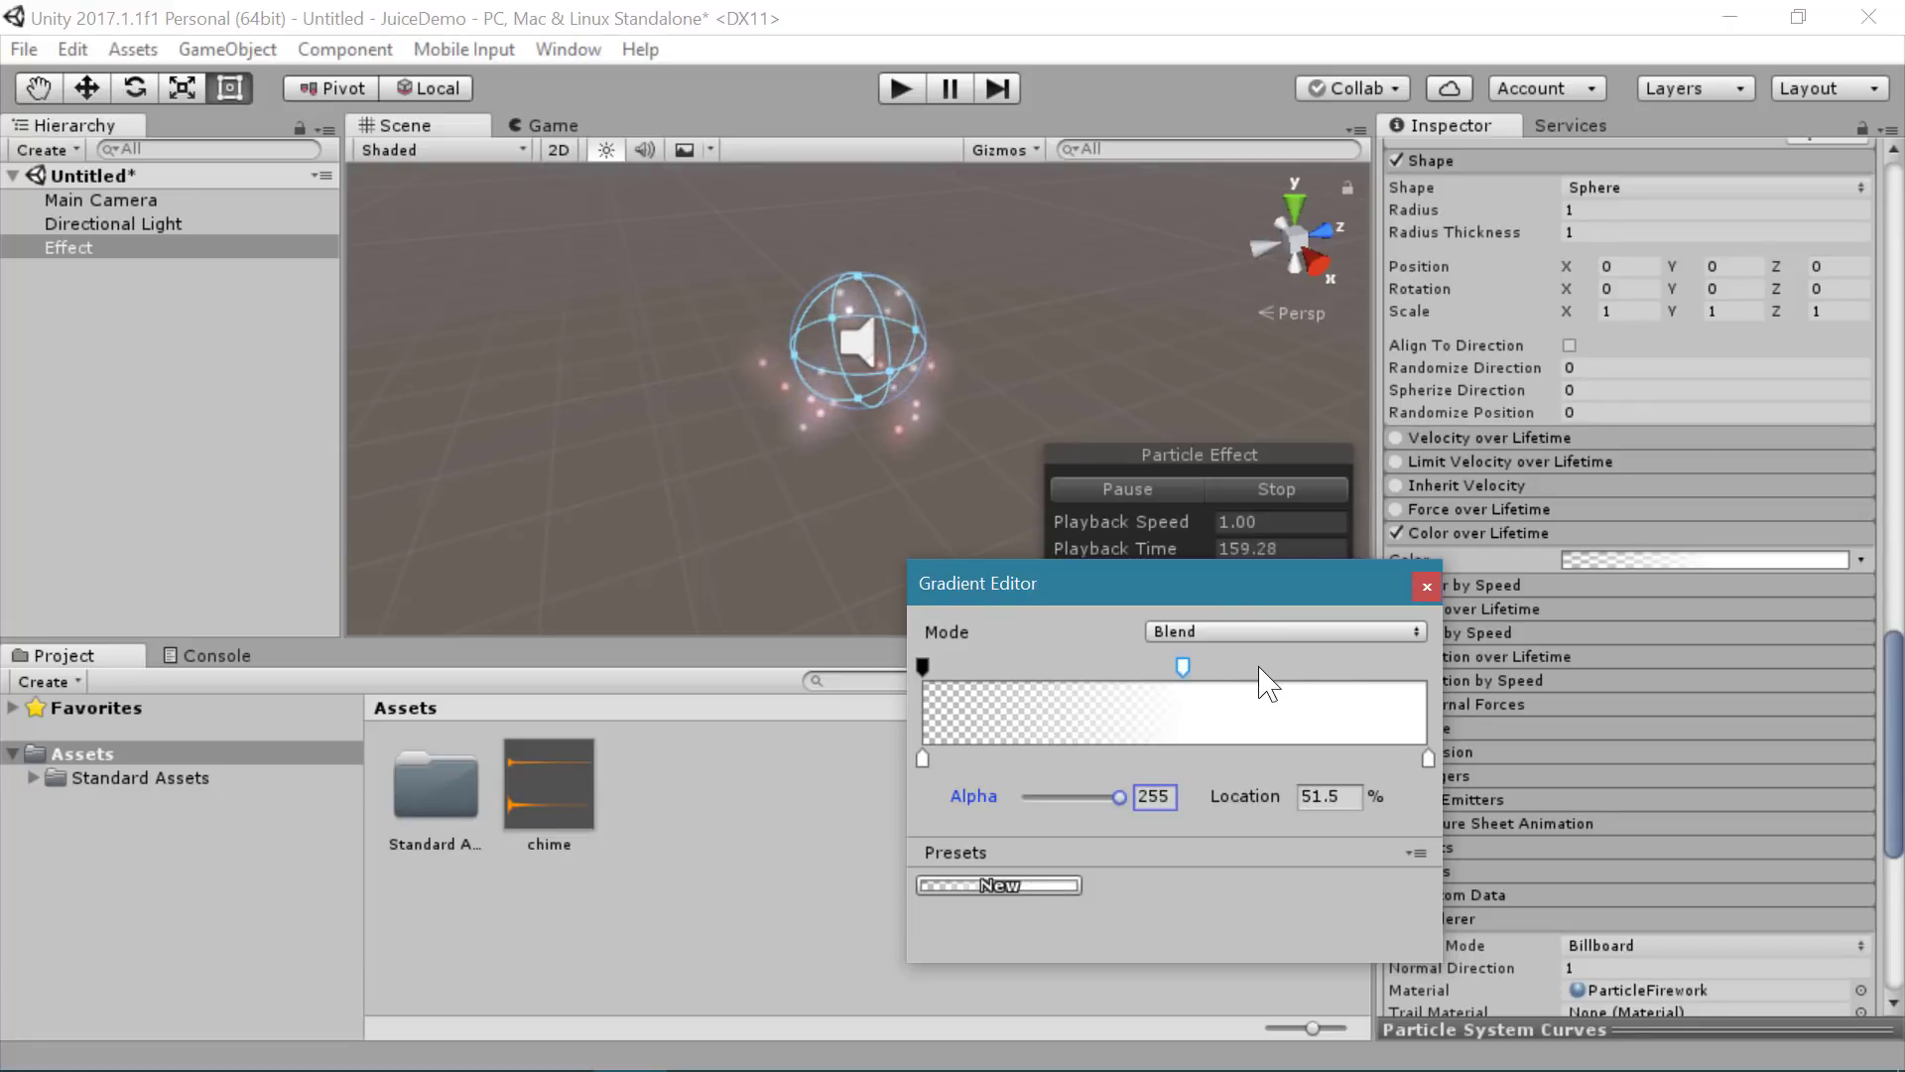
left_click(1355, 667)
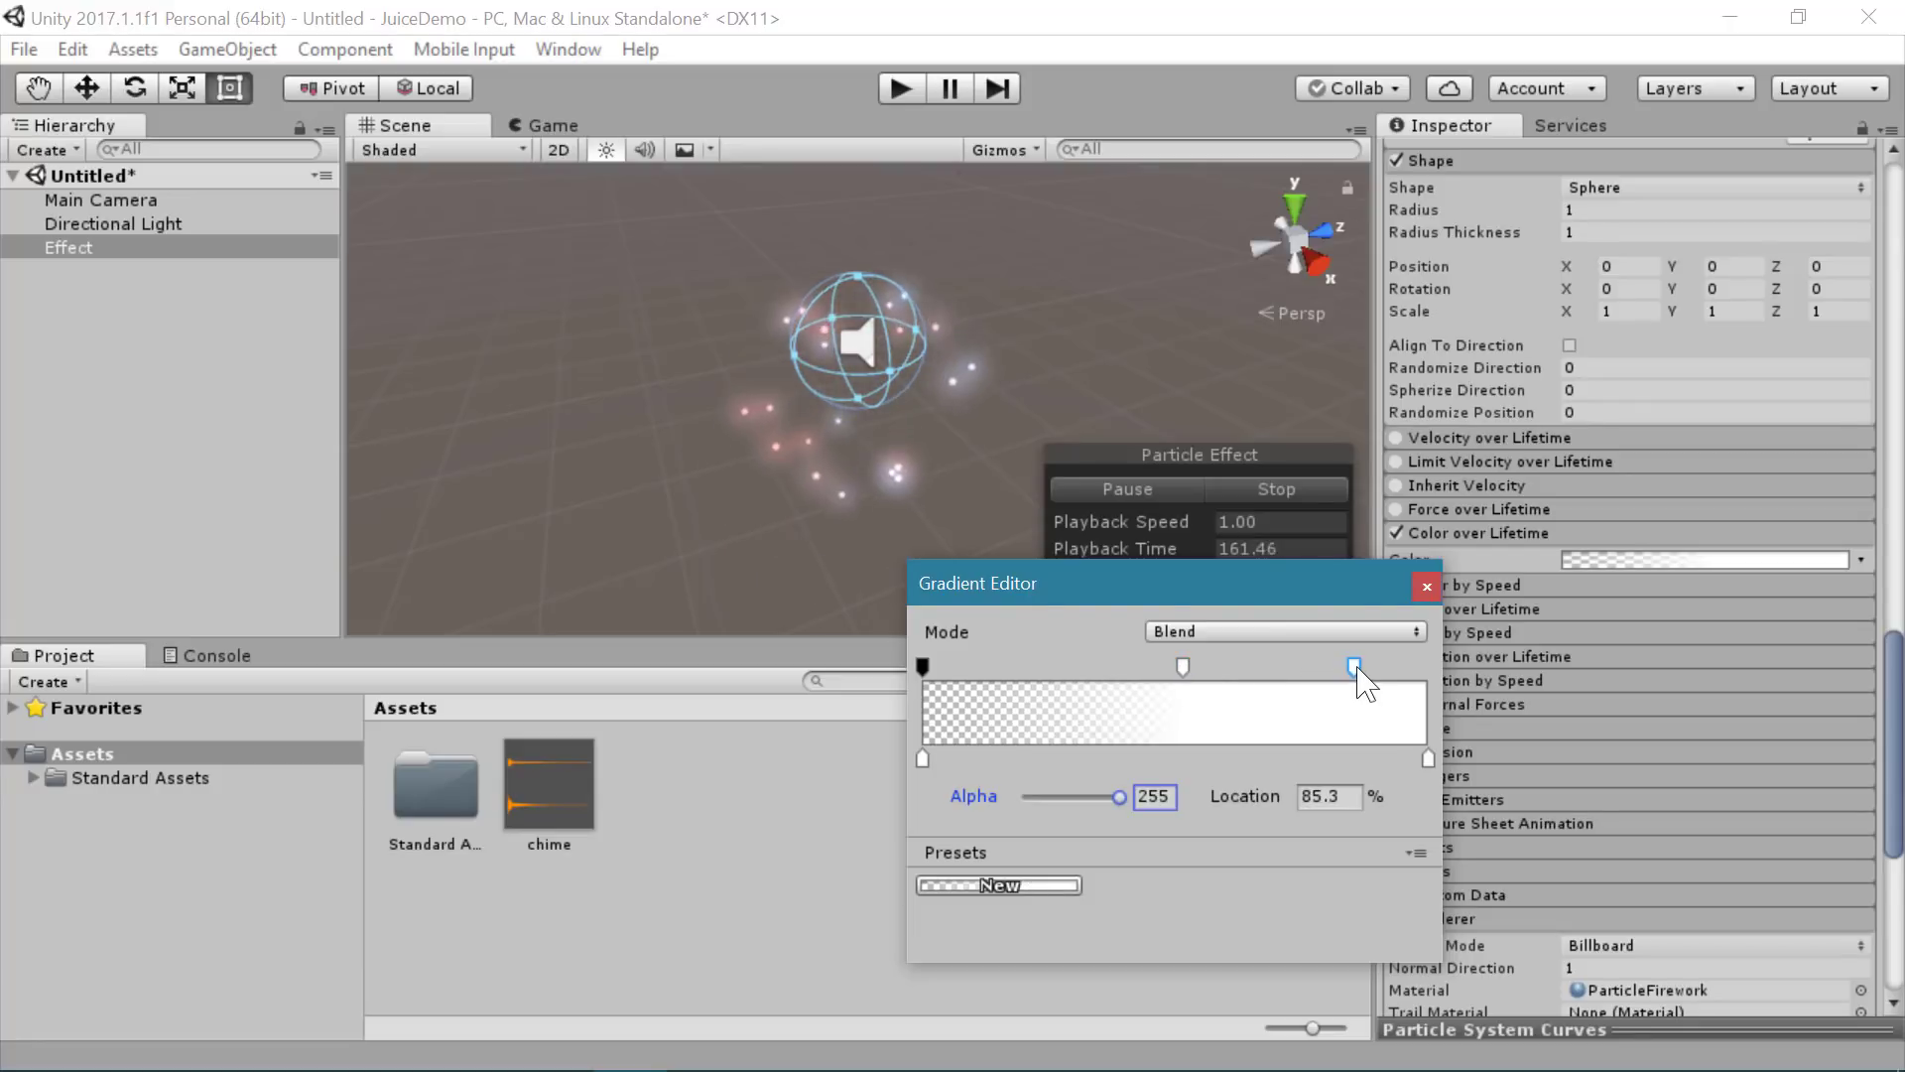
left_click_drag(1358, 669, 1429, 669)
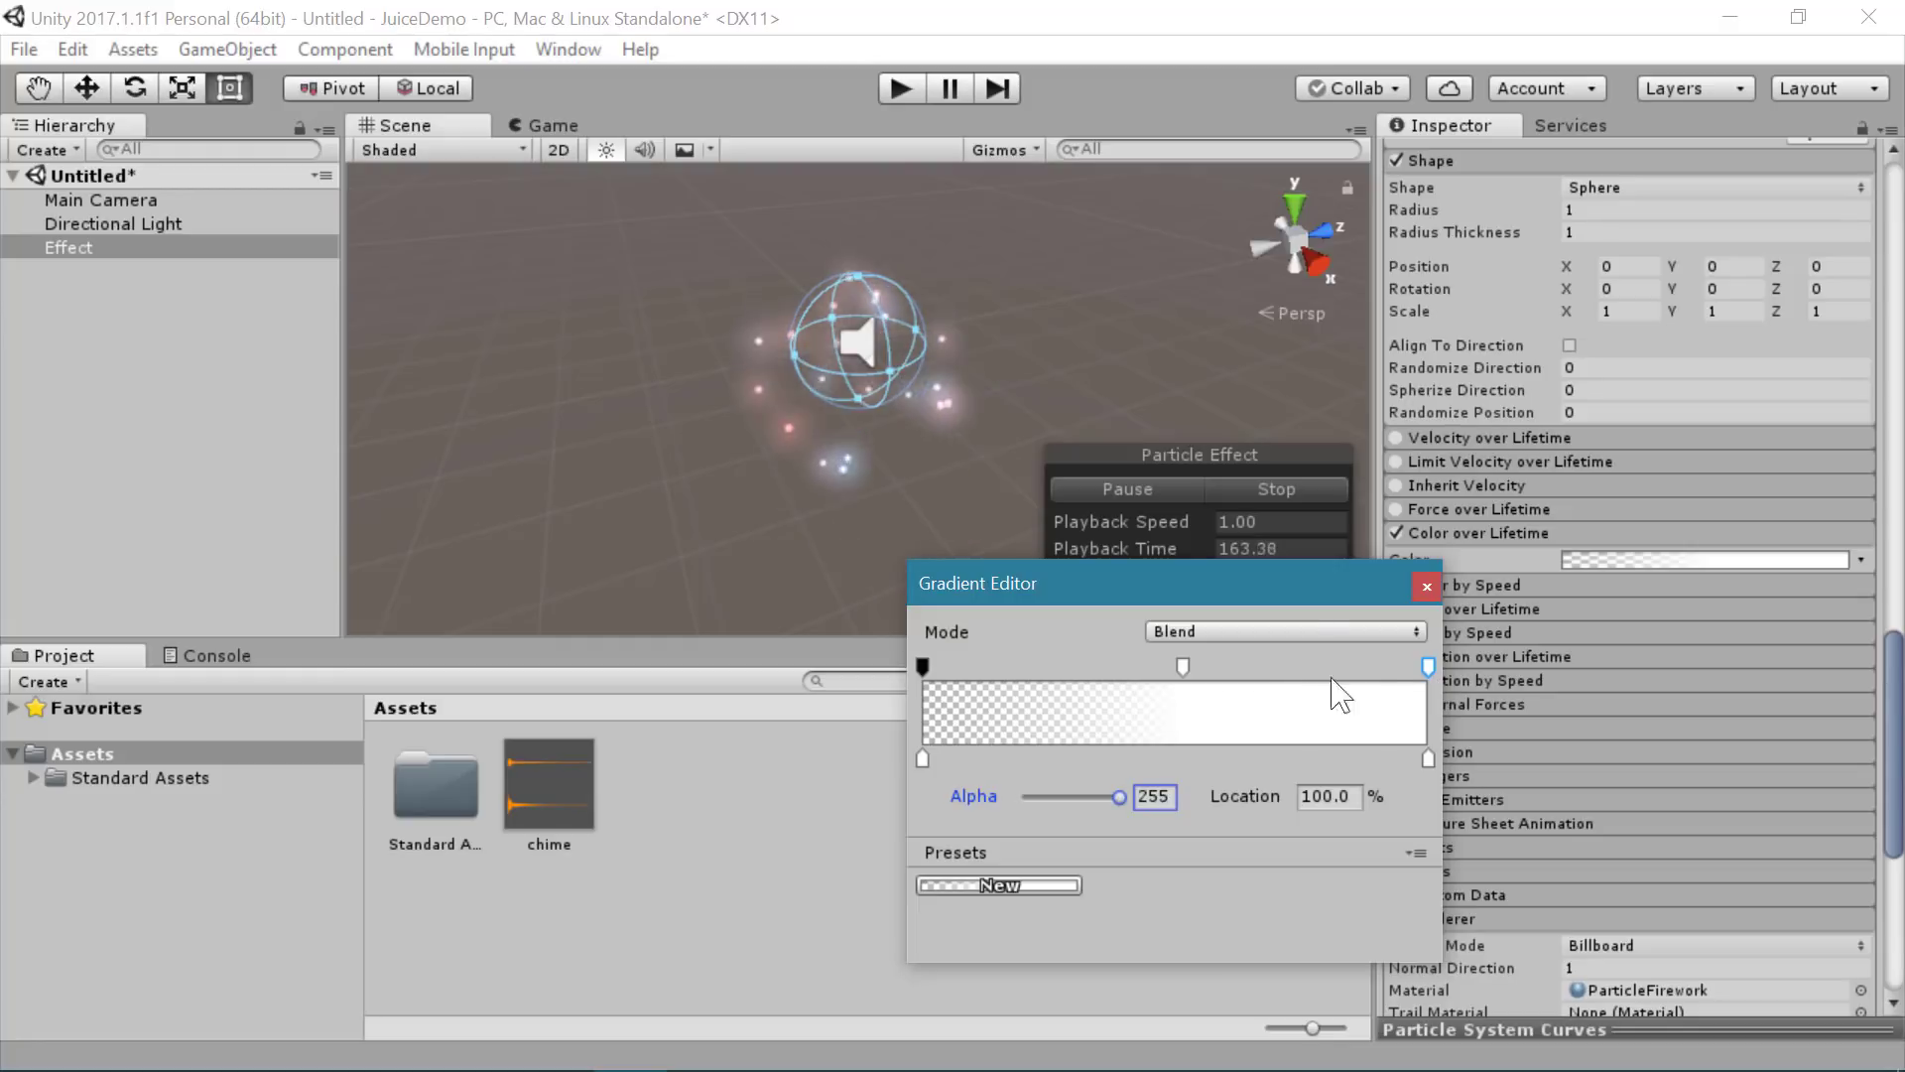
left_click_drag(1120, 796, 999, 808)
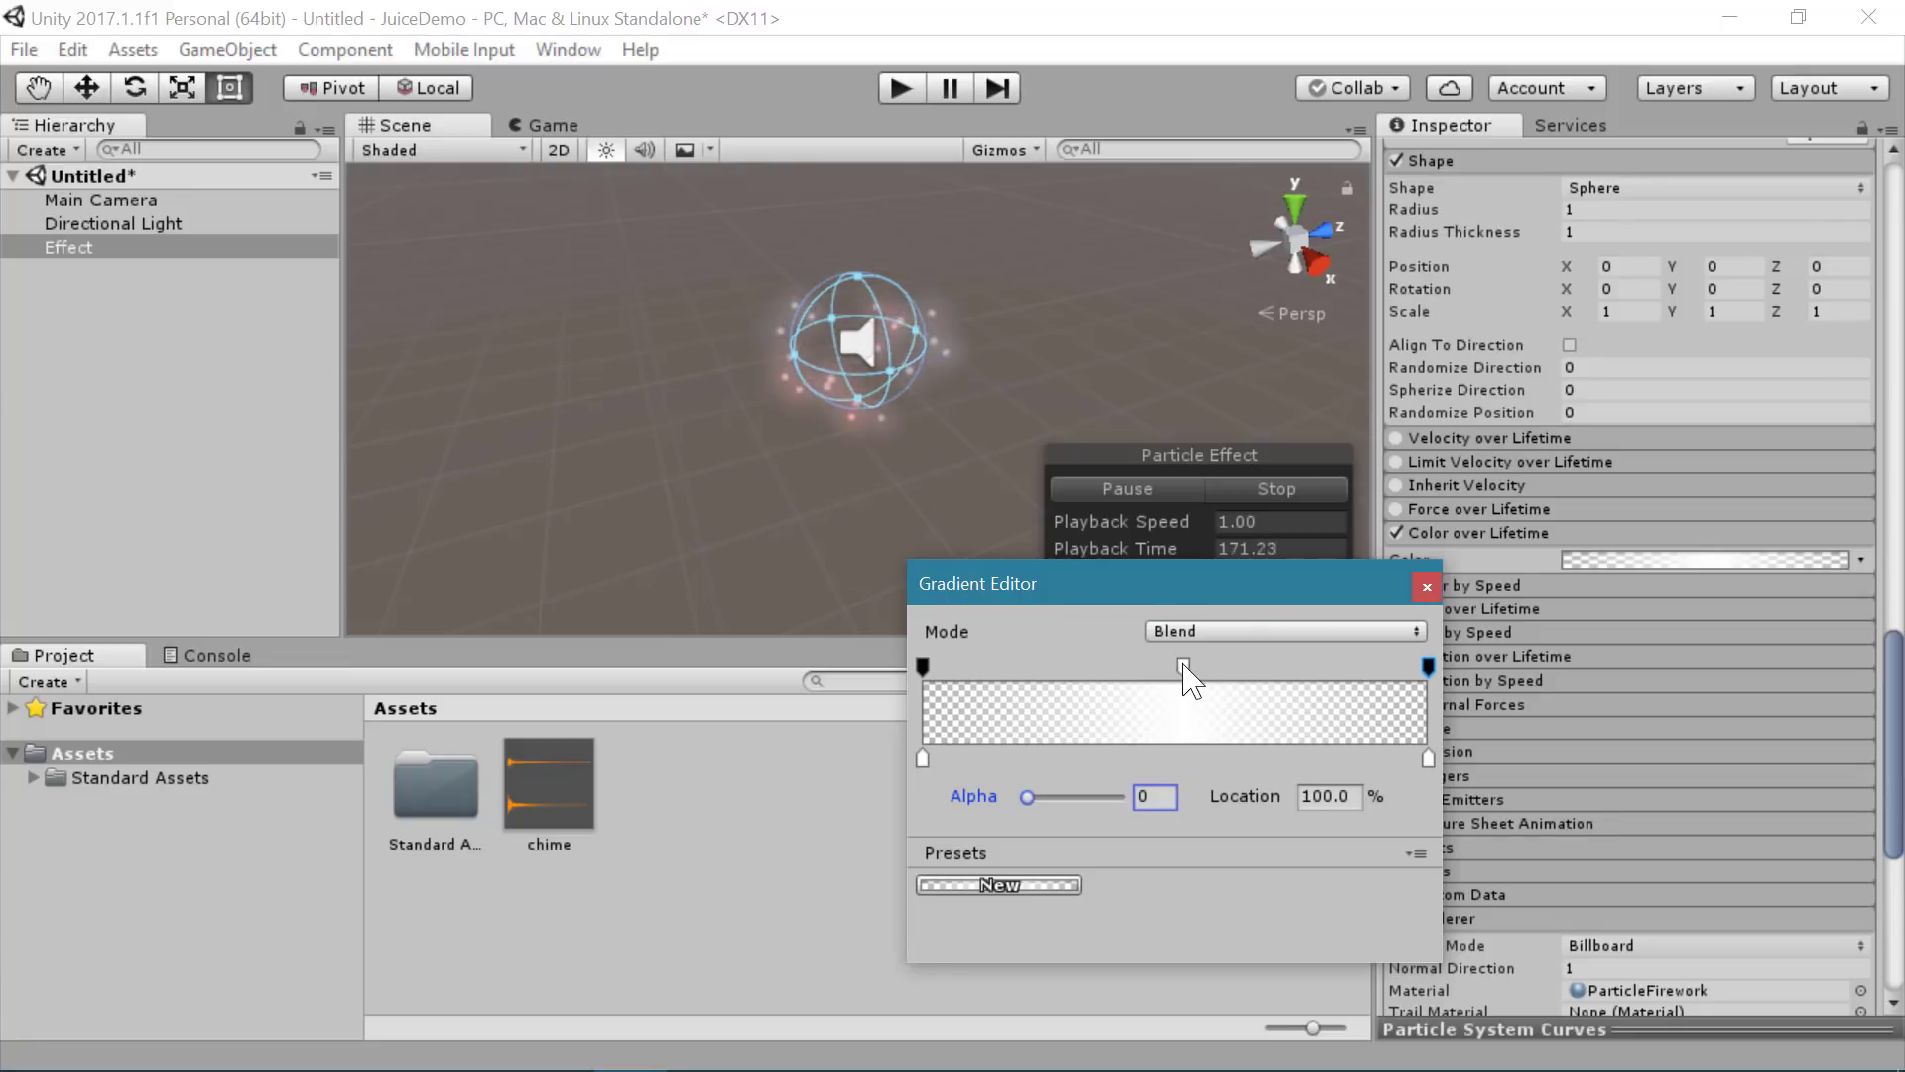
left_click_drag(1180, 667, 1159, 666)
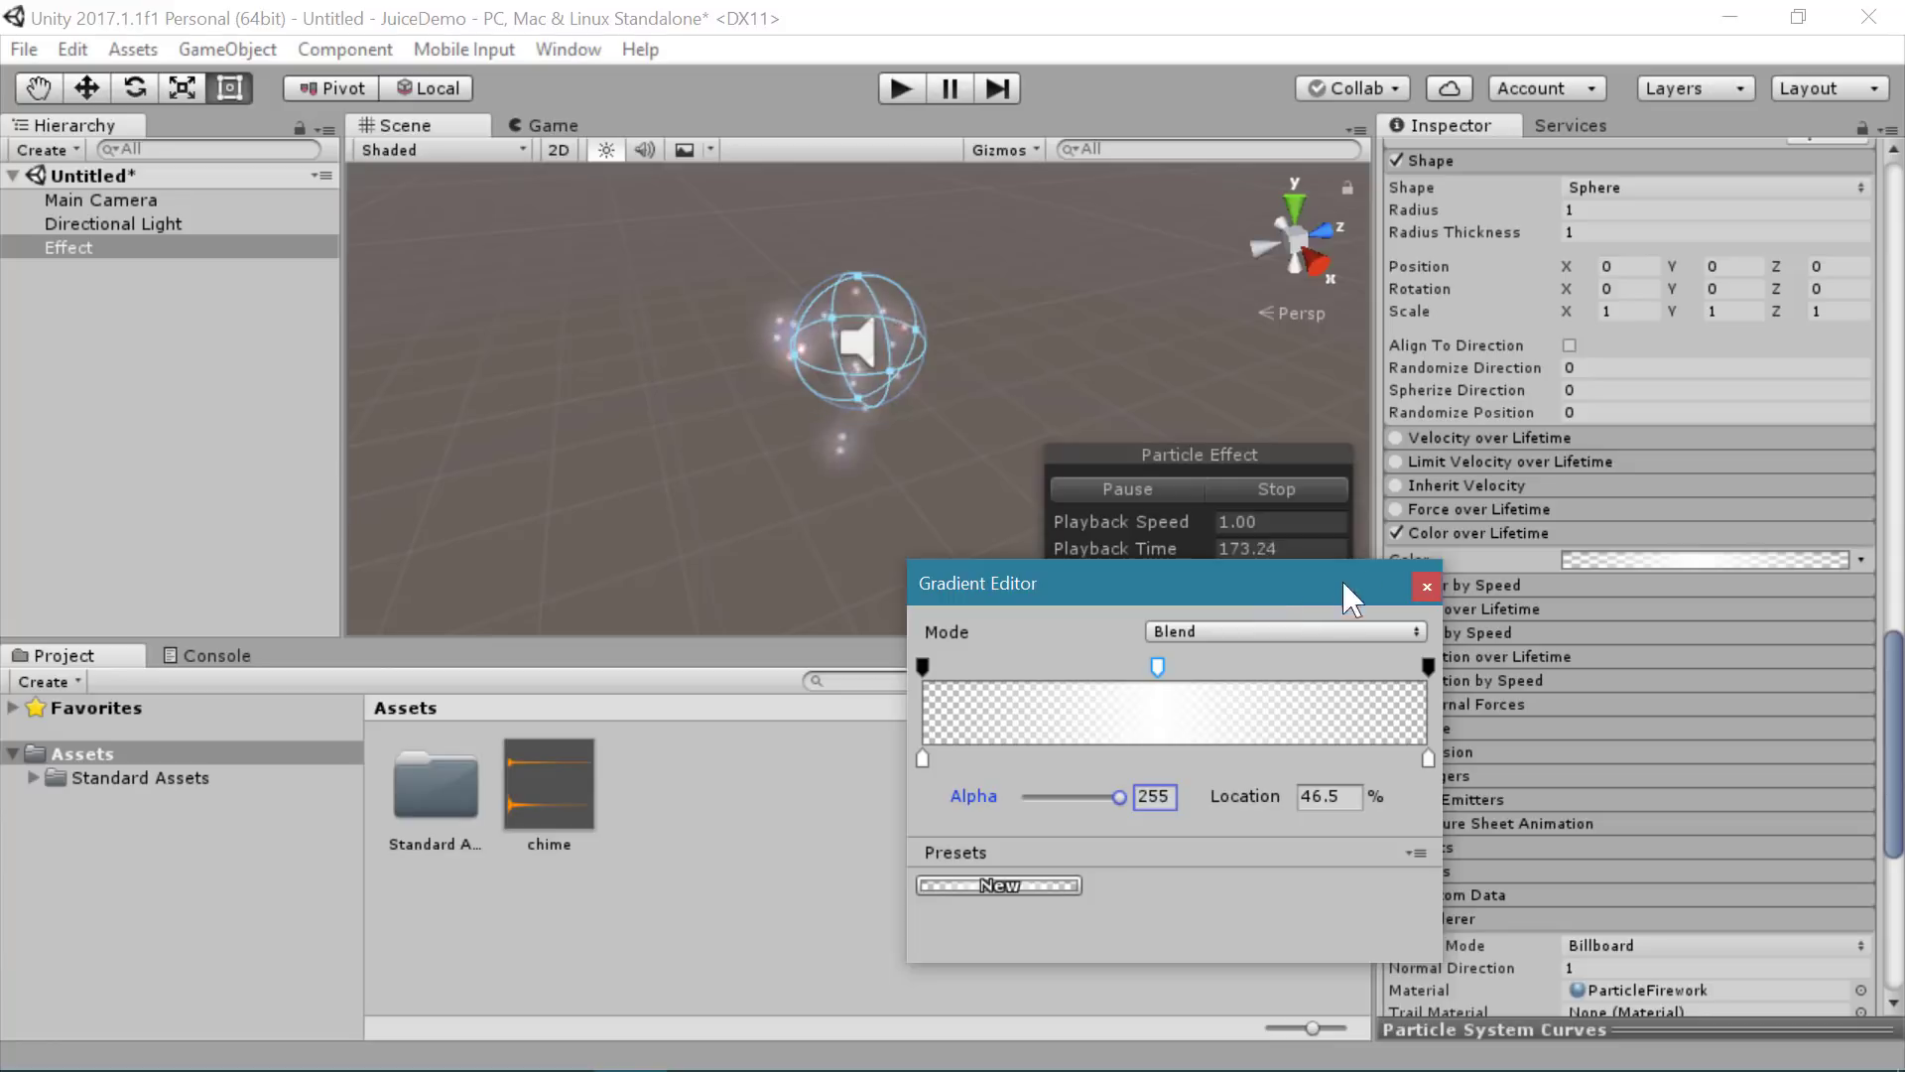
left_click(1427, 587)
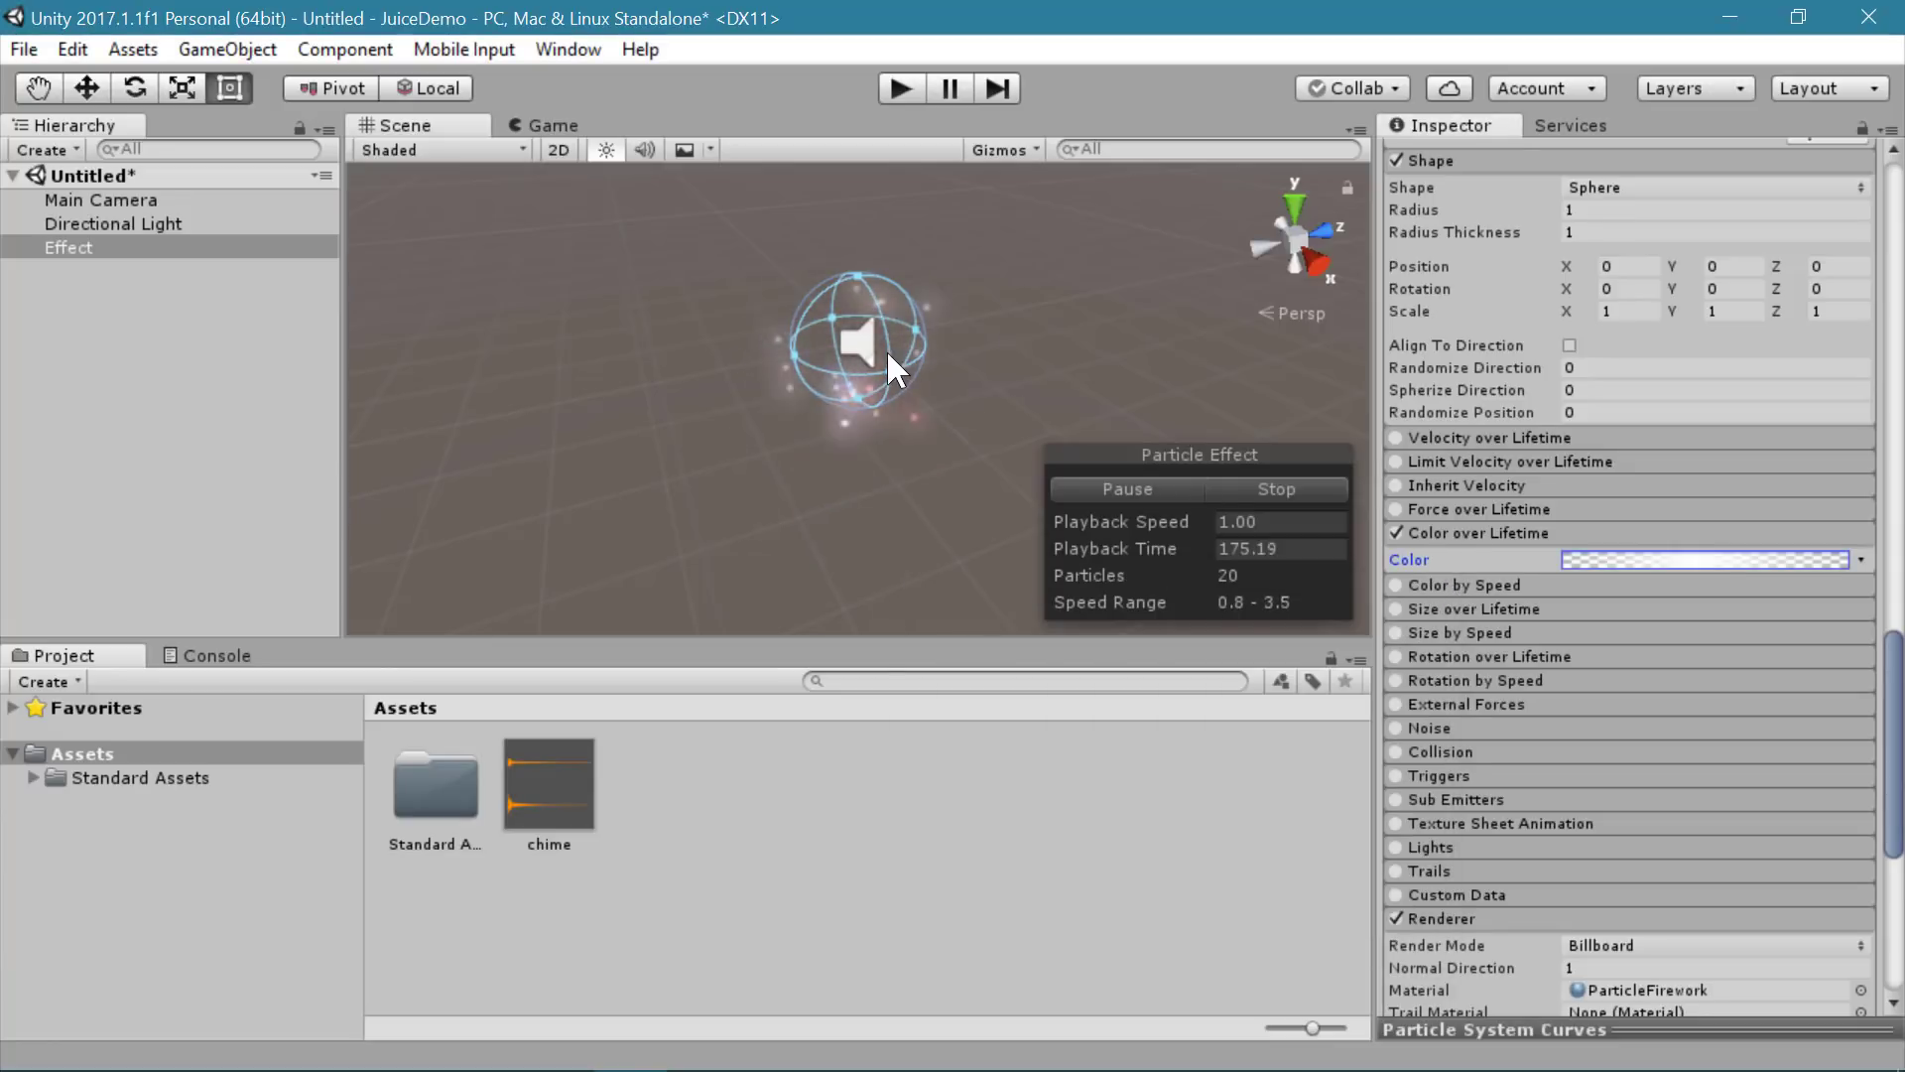
scroll(898, 318, "down", 2)
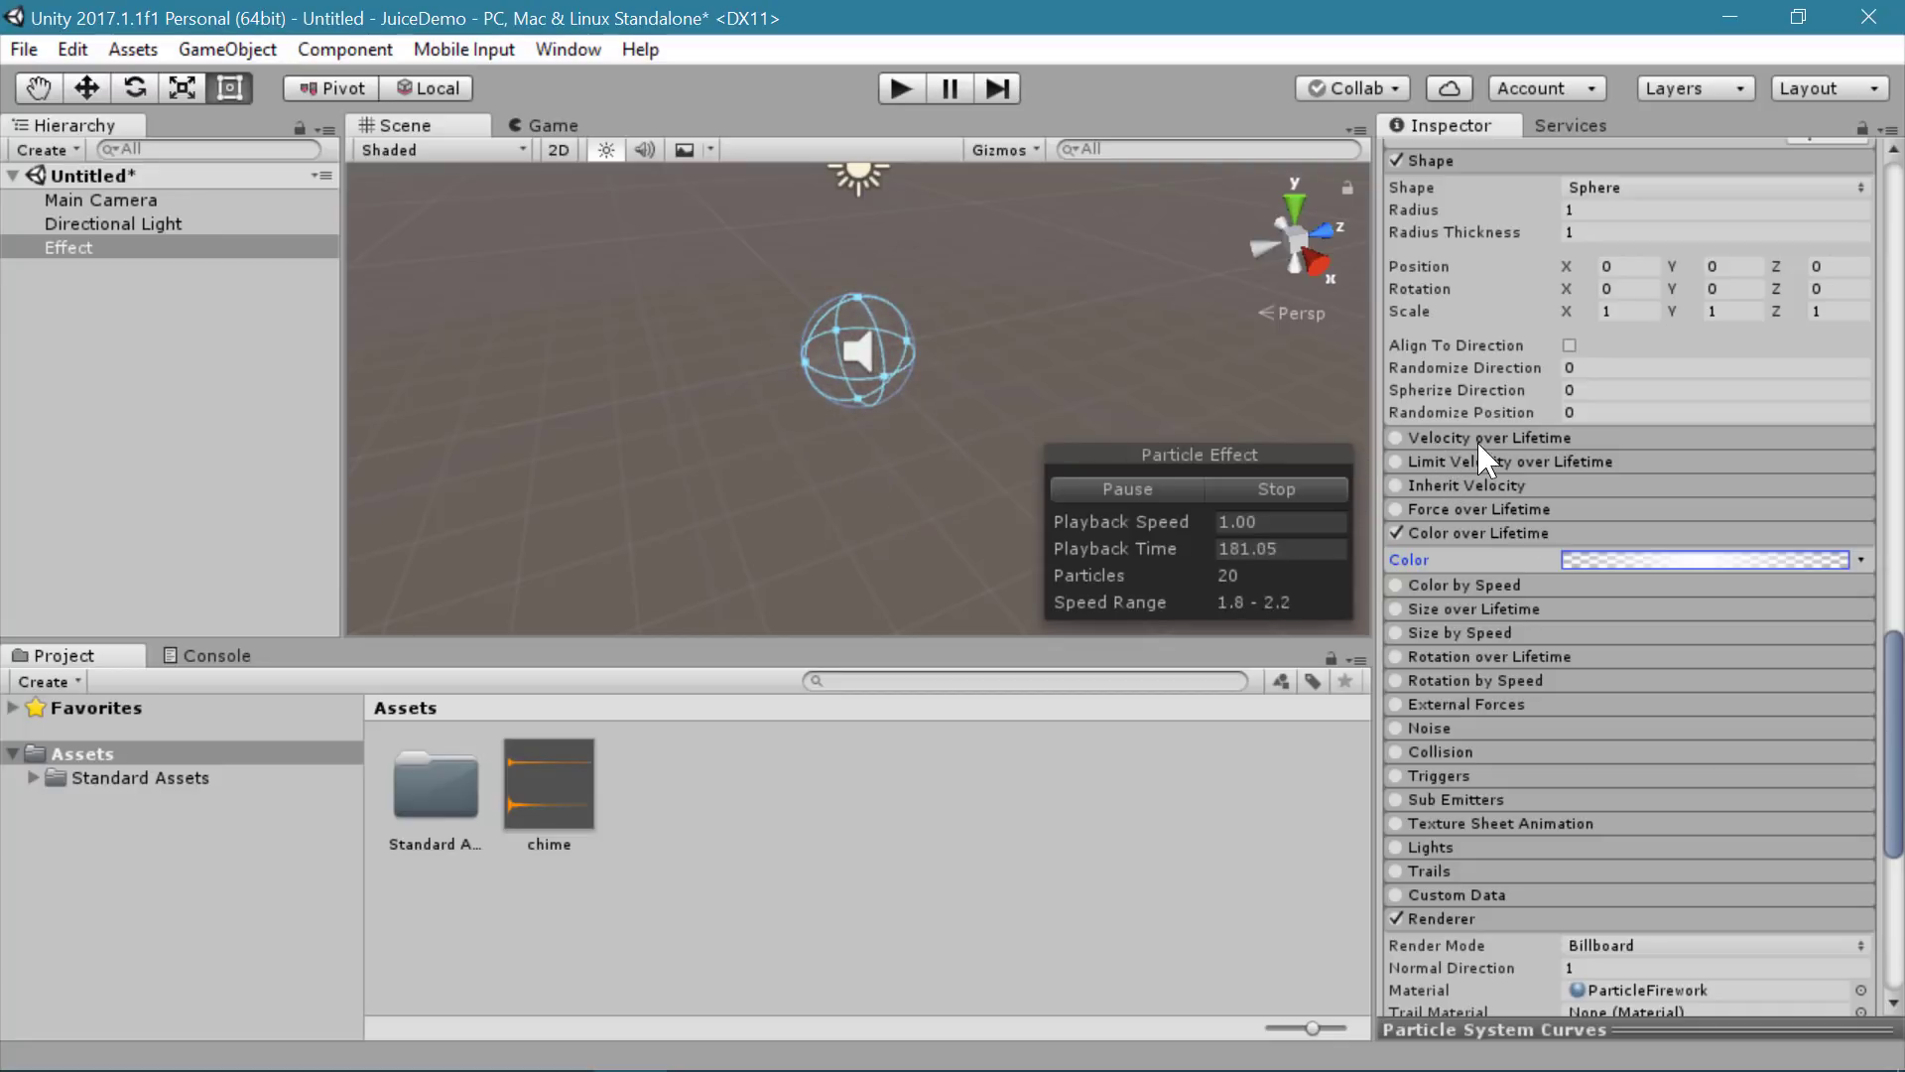
Step: Enable Velocity over Lifetime and set its Y velocity to 4
left_click(1518, 439)
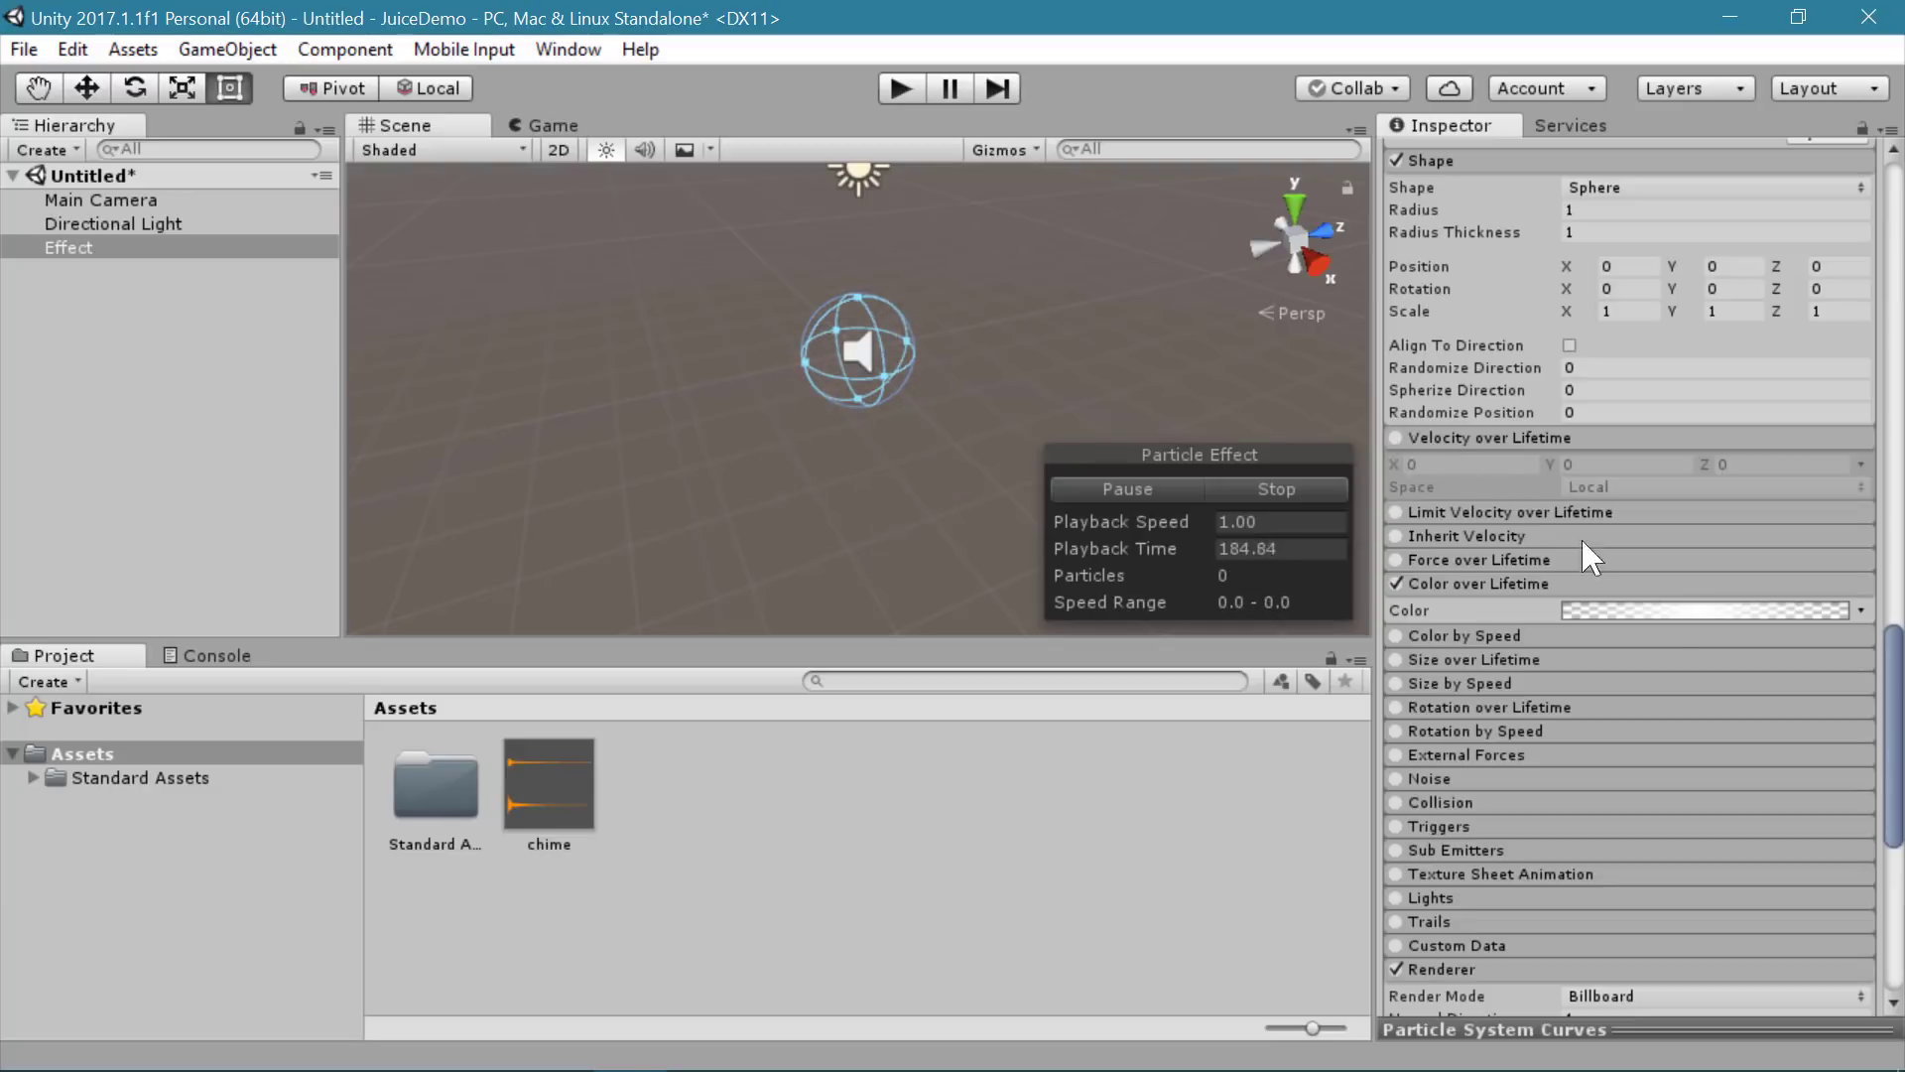
left_click(1396, 438)
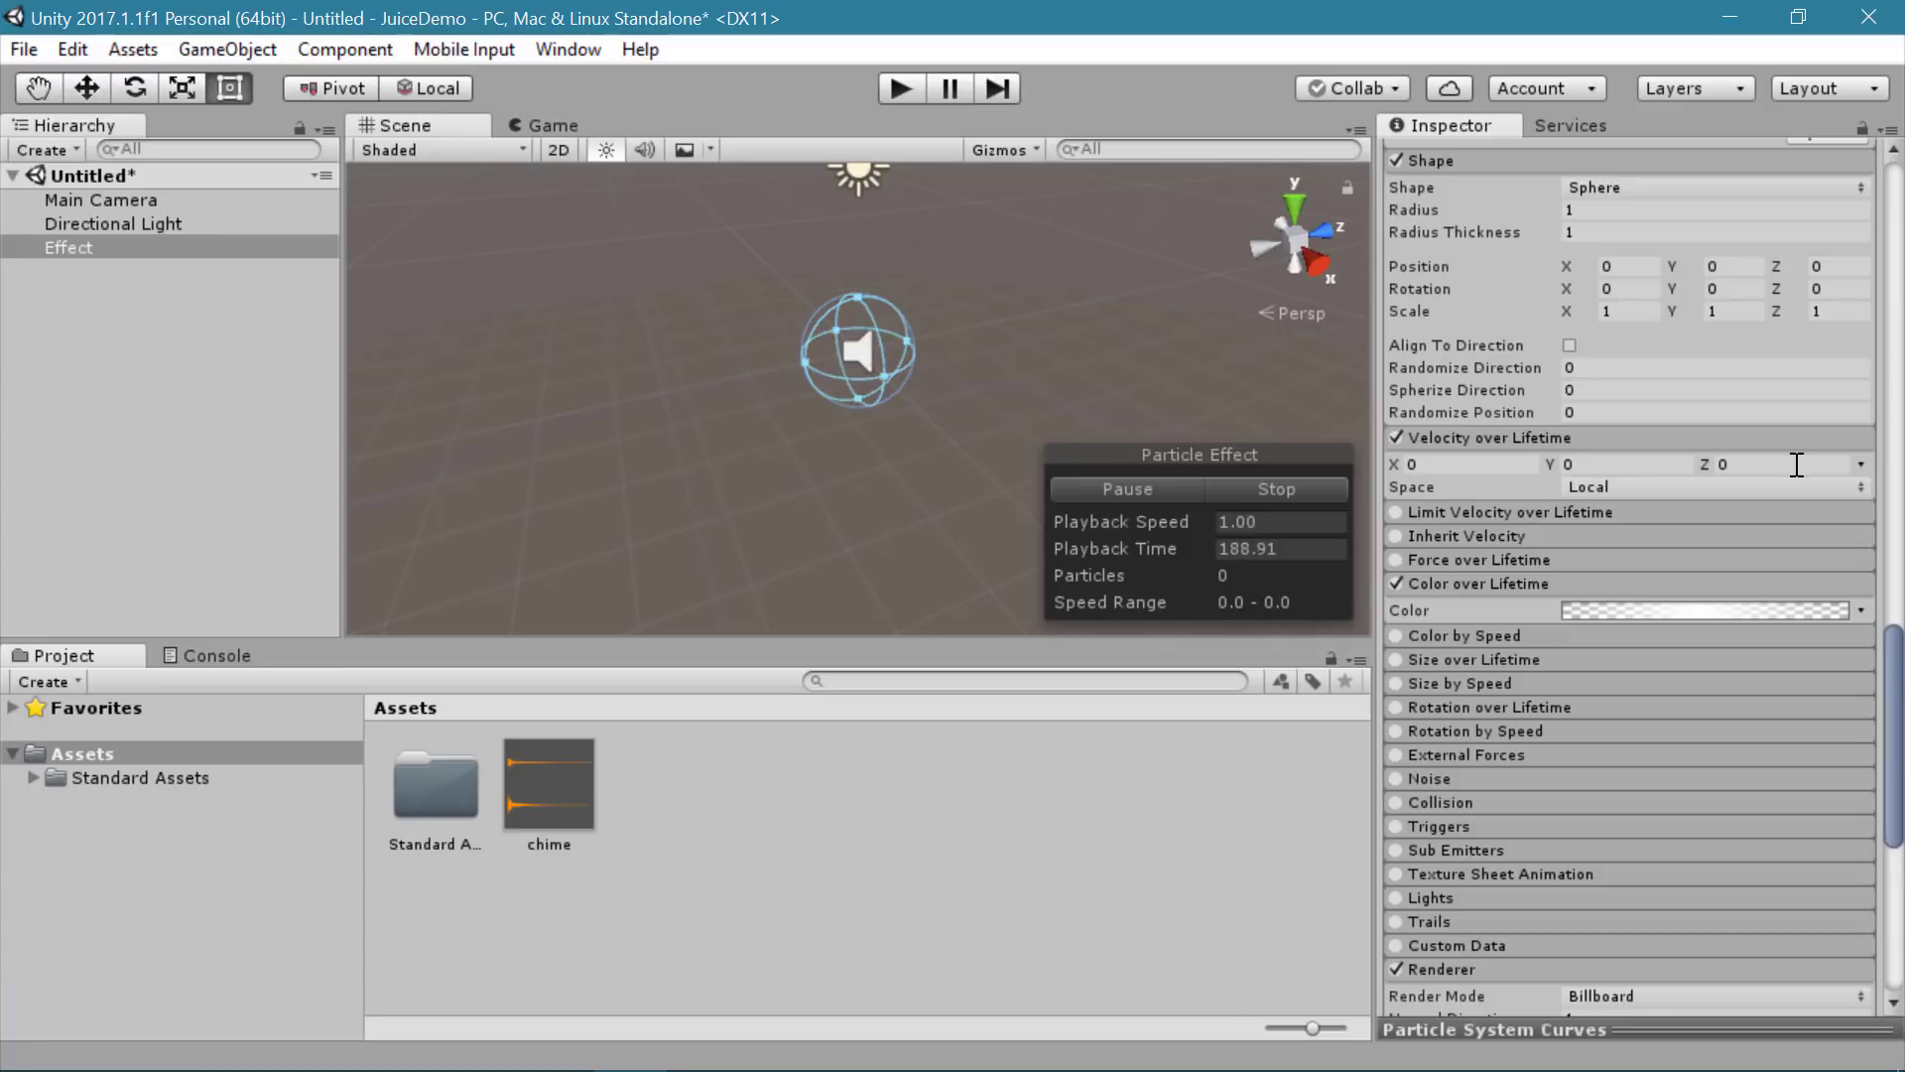
left_click(1621, 463)
left_click(1552, 467)
type("5")
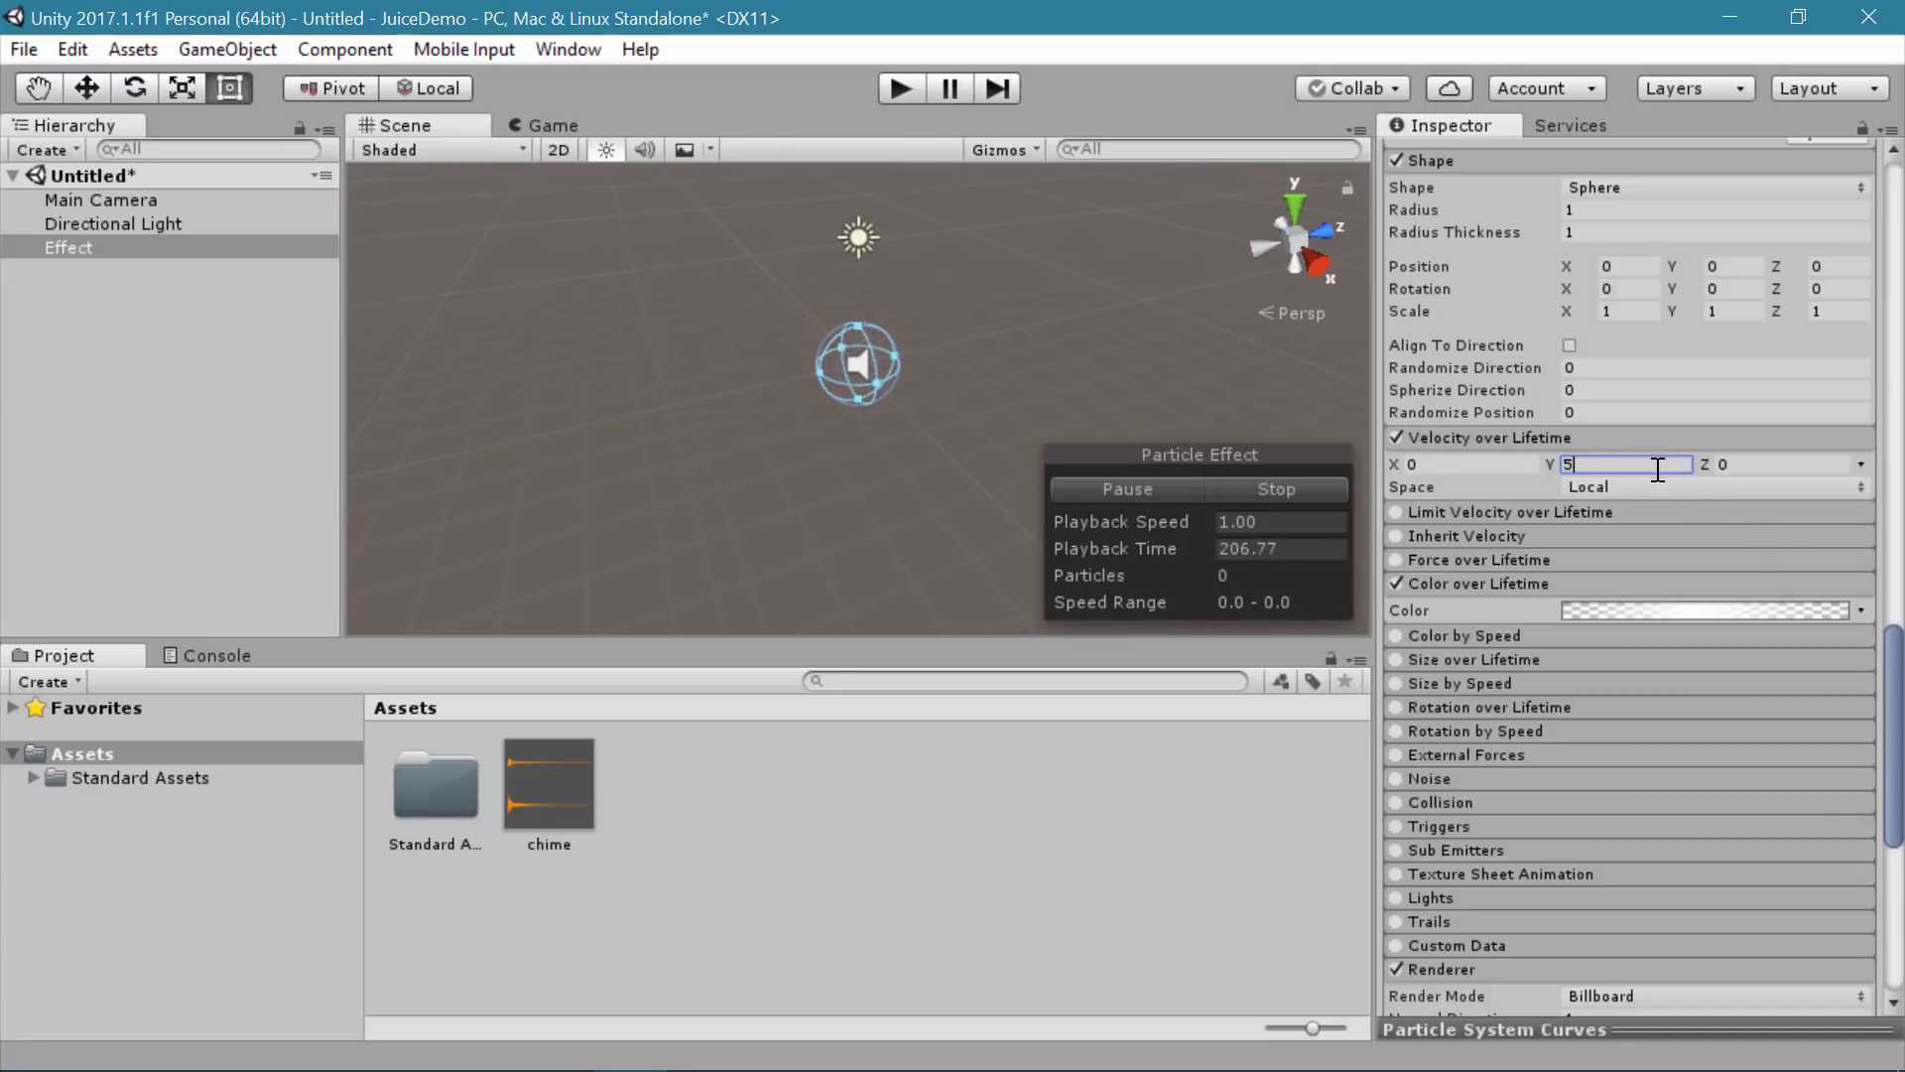
type("4")
Step: Switch Velocity over Lifetime to Curve mode and enlarge the Particle System Curves panel
left_click(1862, 465)
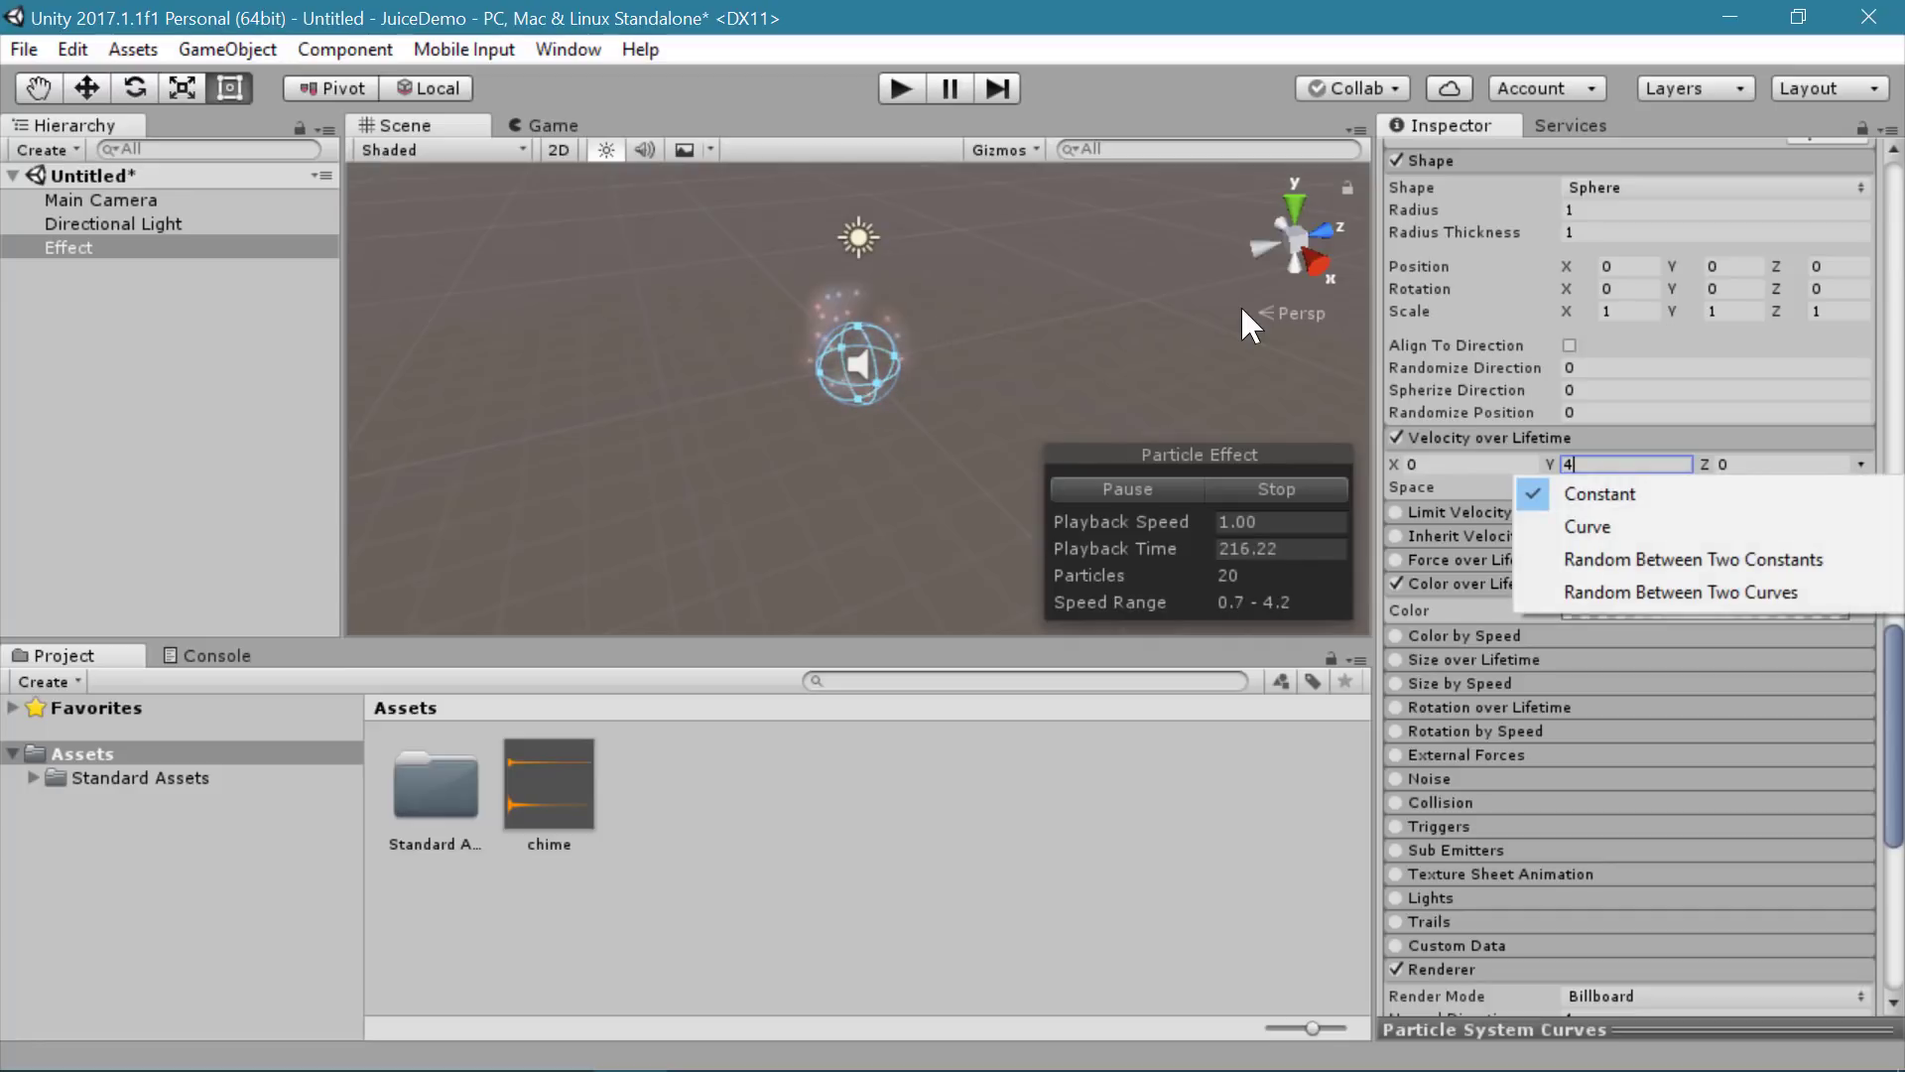
left_click(1824, 527)
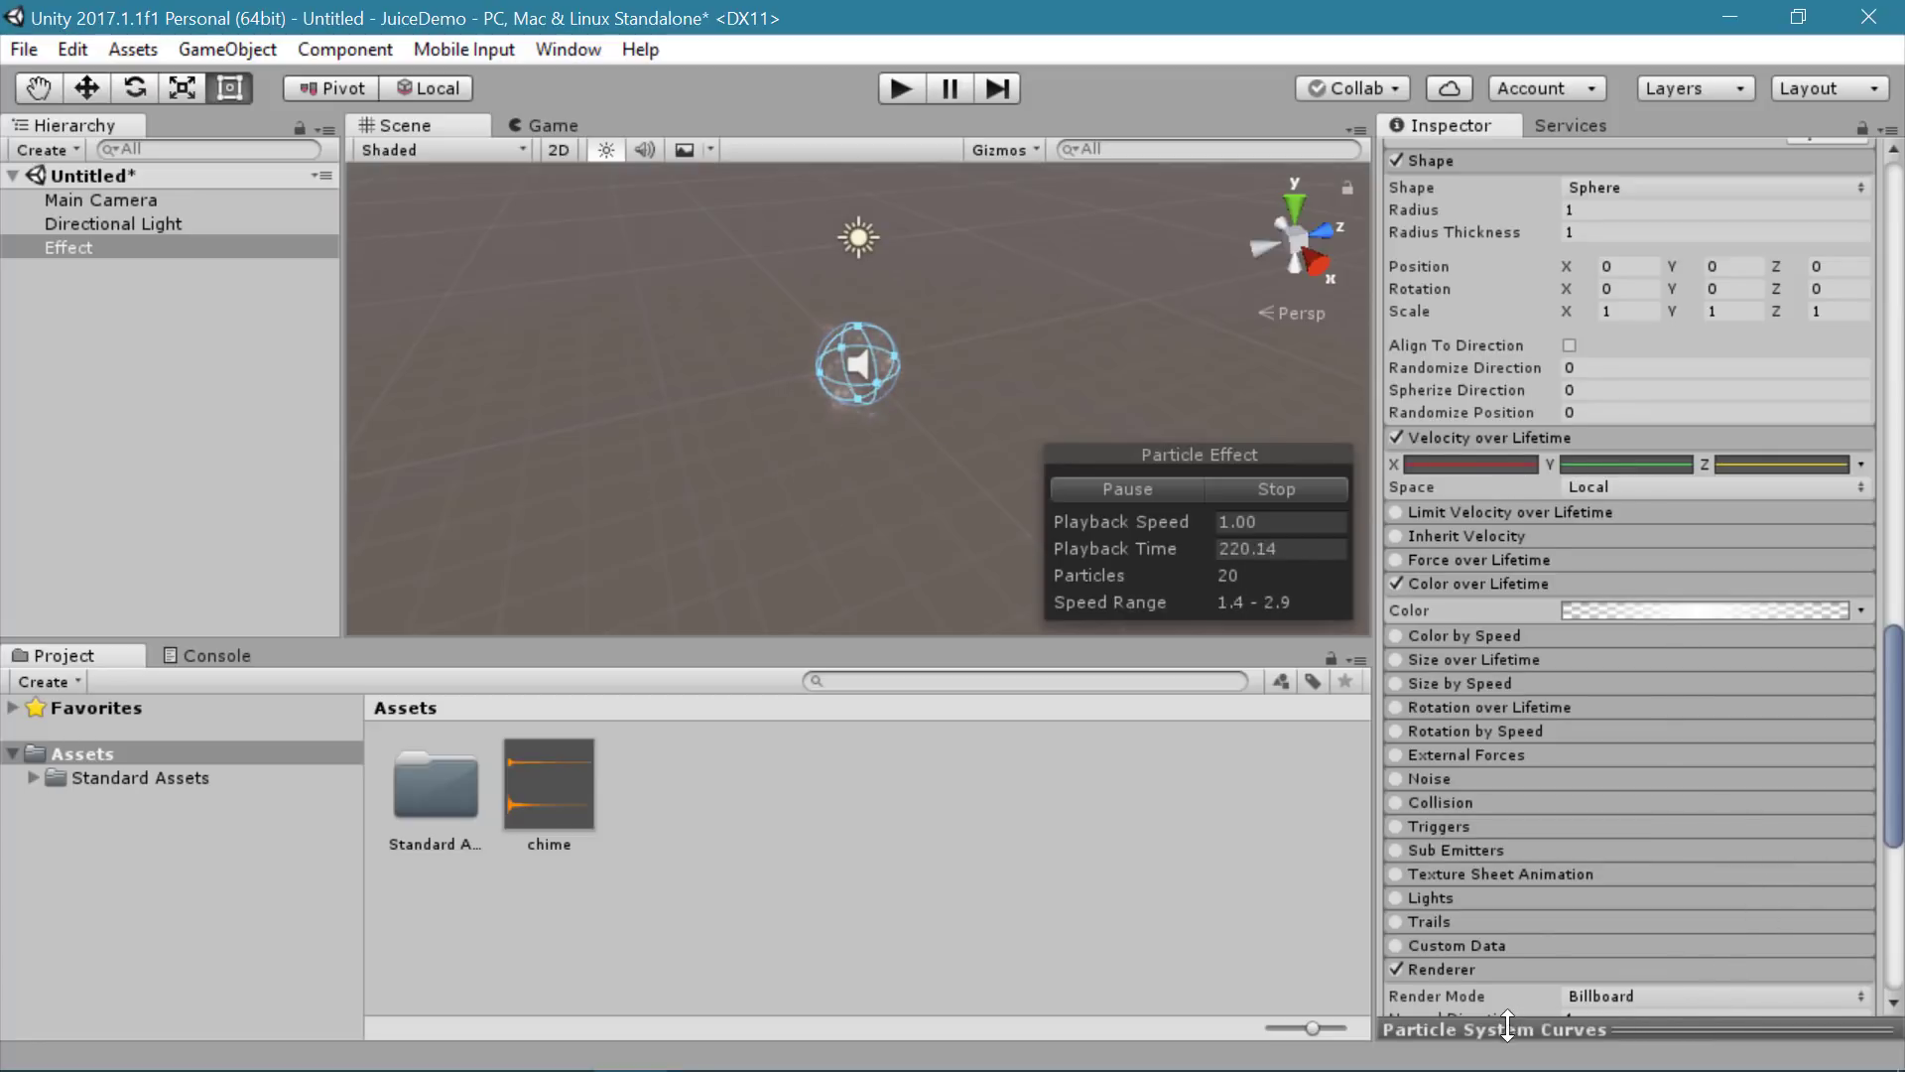
left_click(1554, 1029)
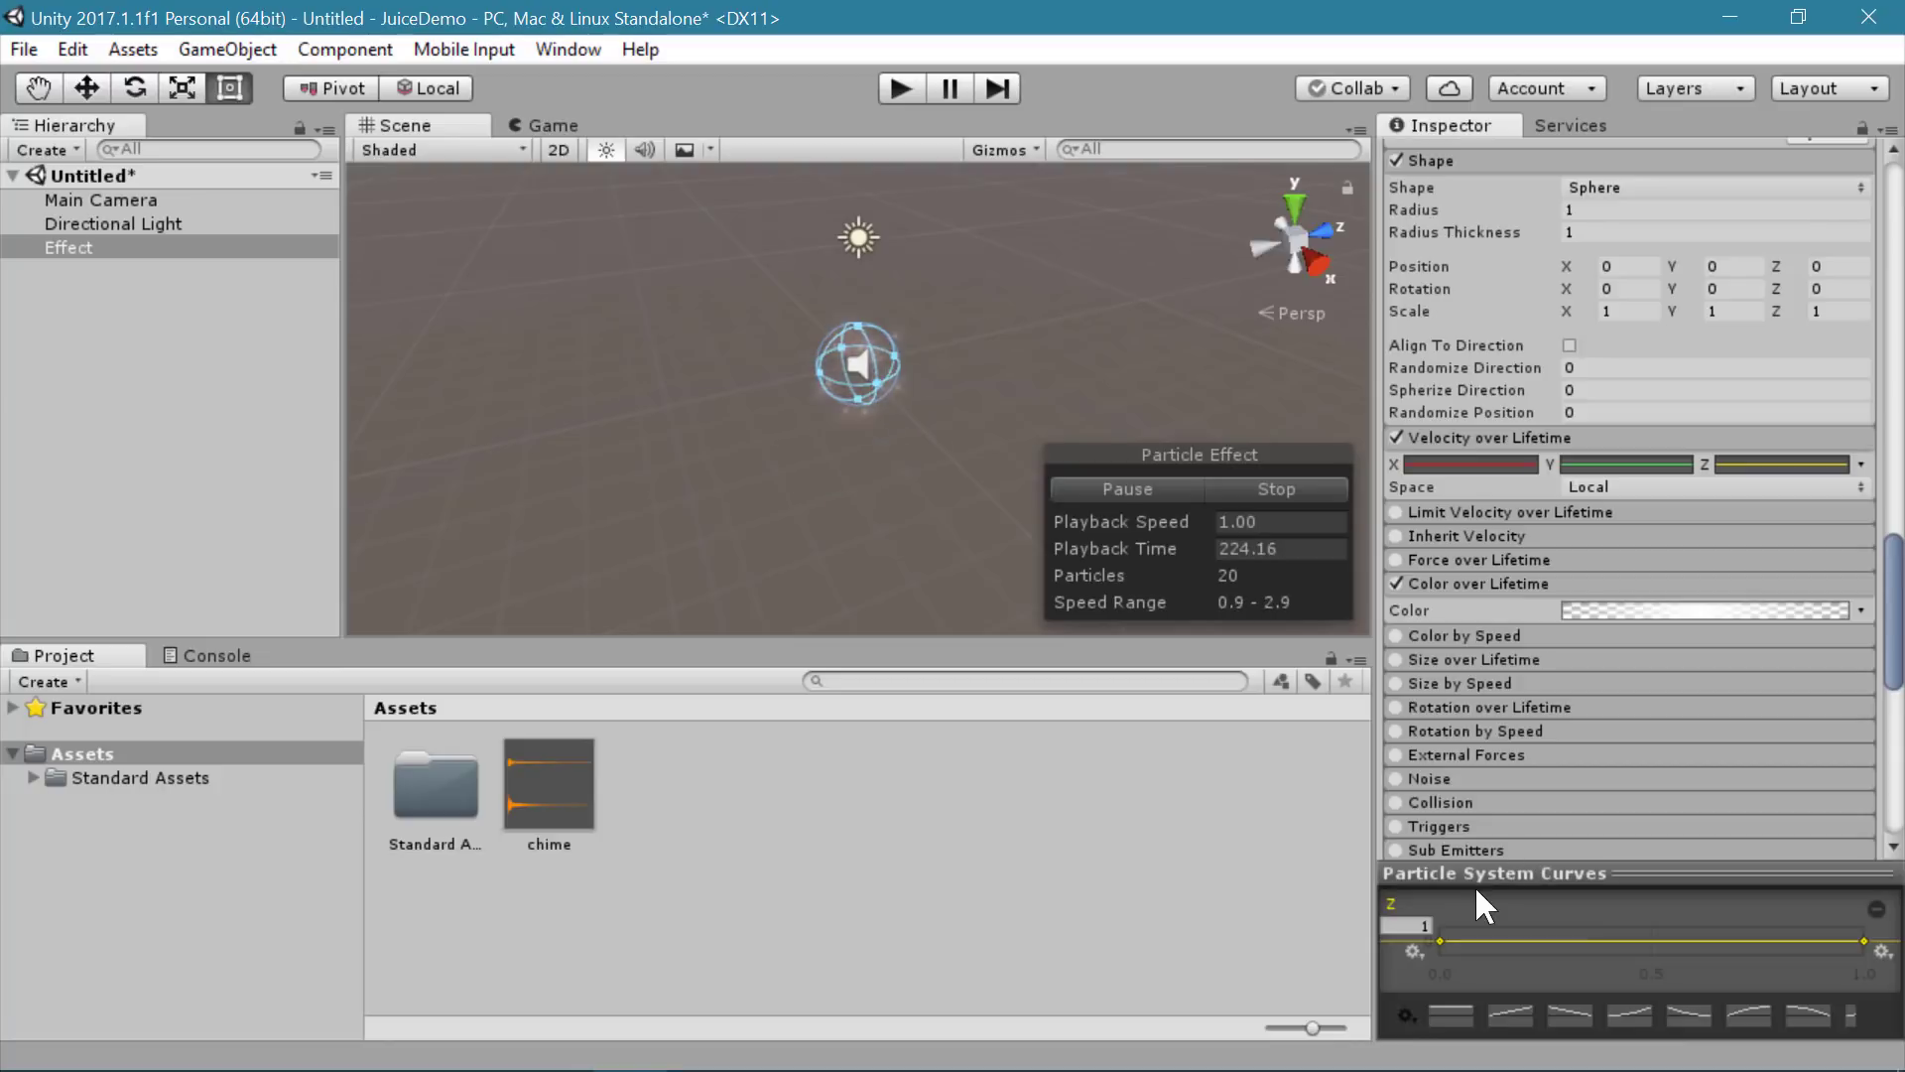
left_click_drag(1680, 873, 1653, 746)
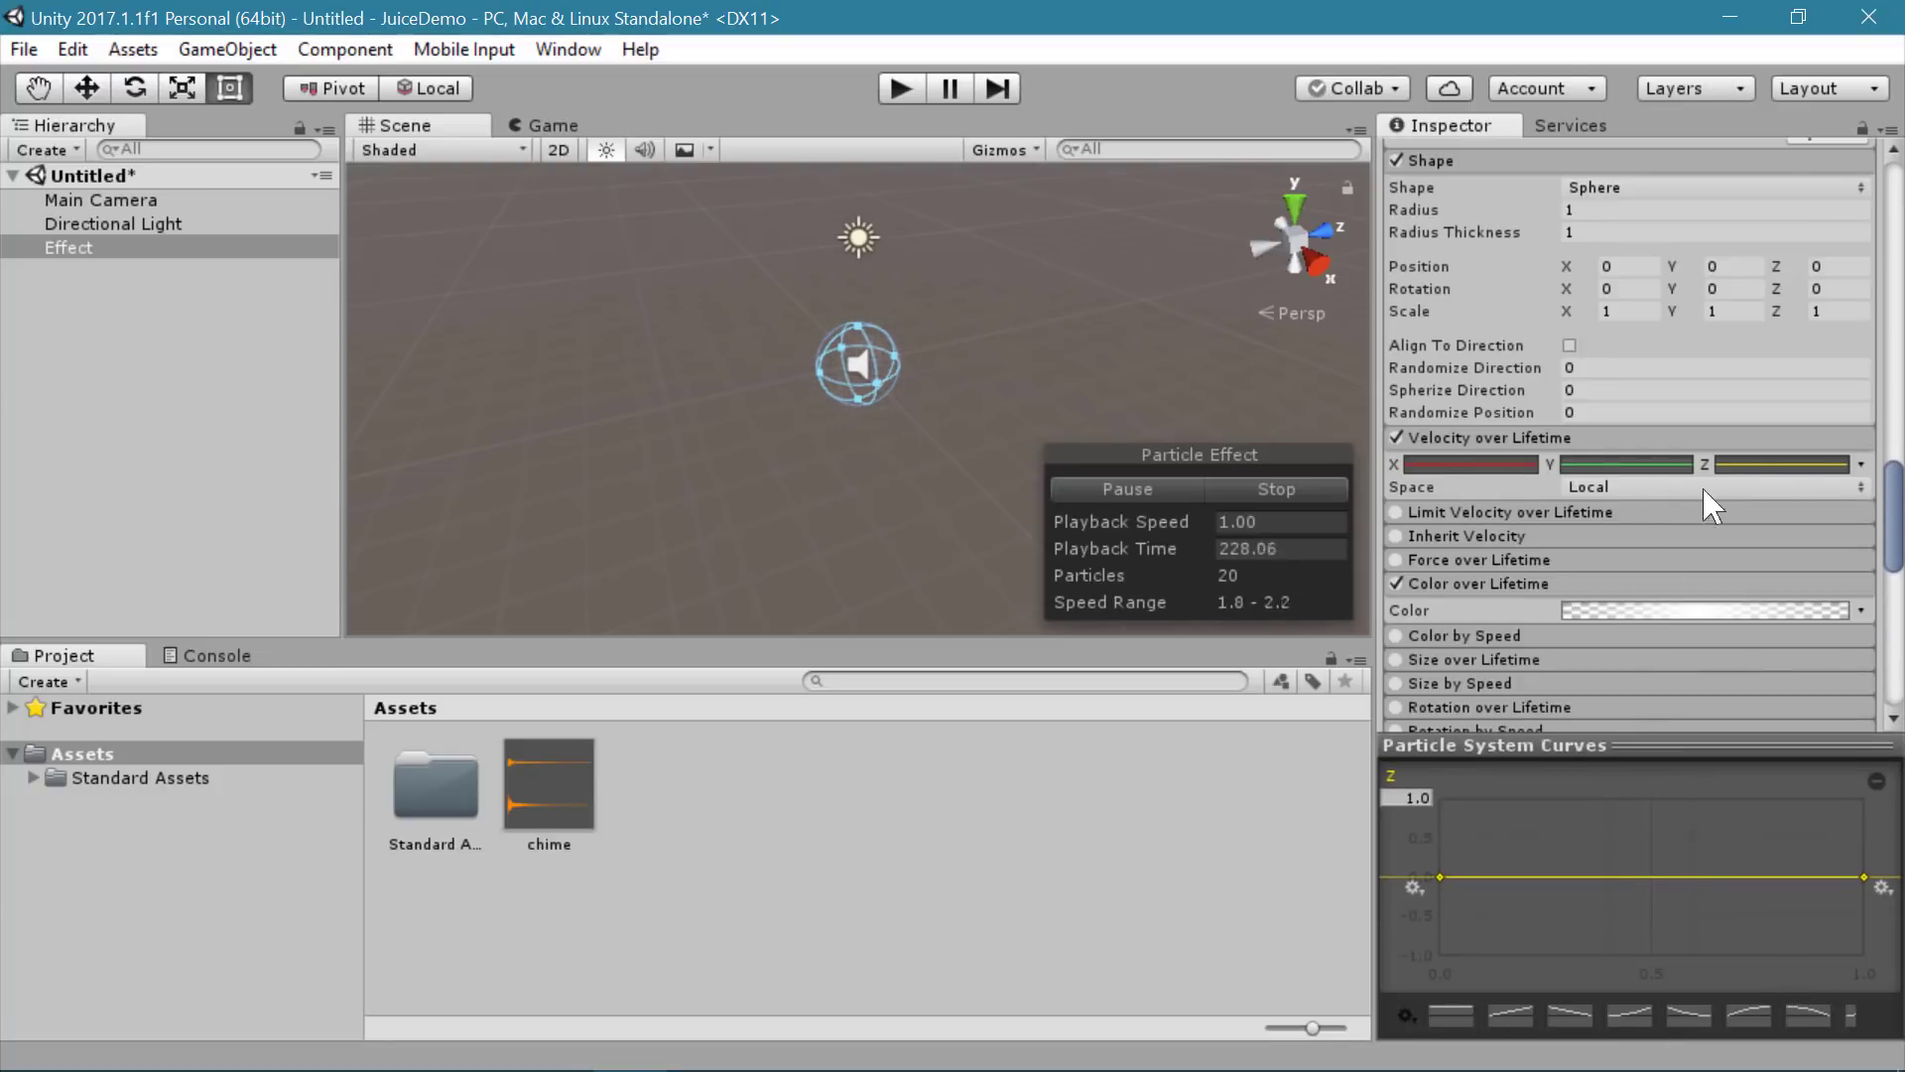